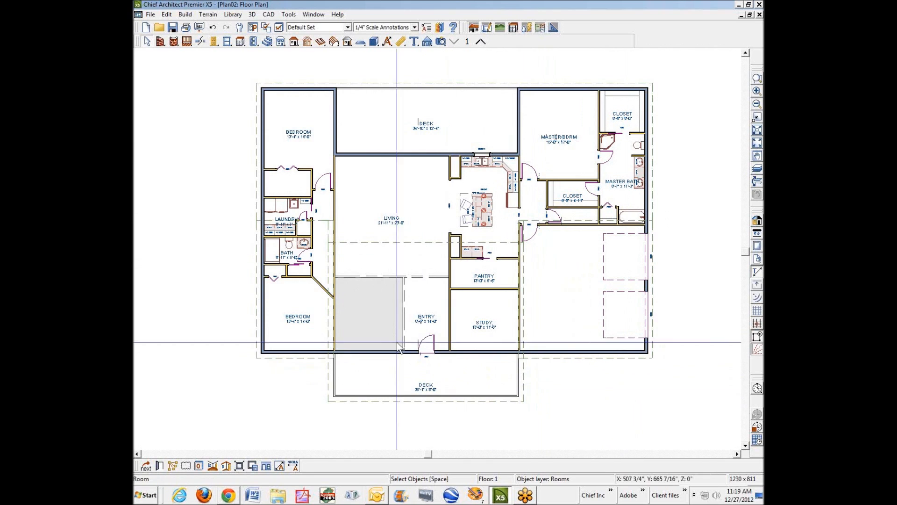
# Step: Turn on the room label for the Dining room beside the Entry
pyautogui.doubleClick(379, 310)
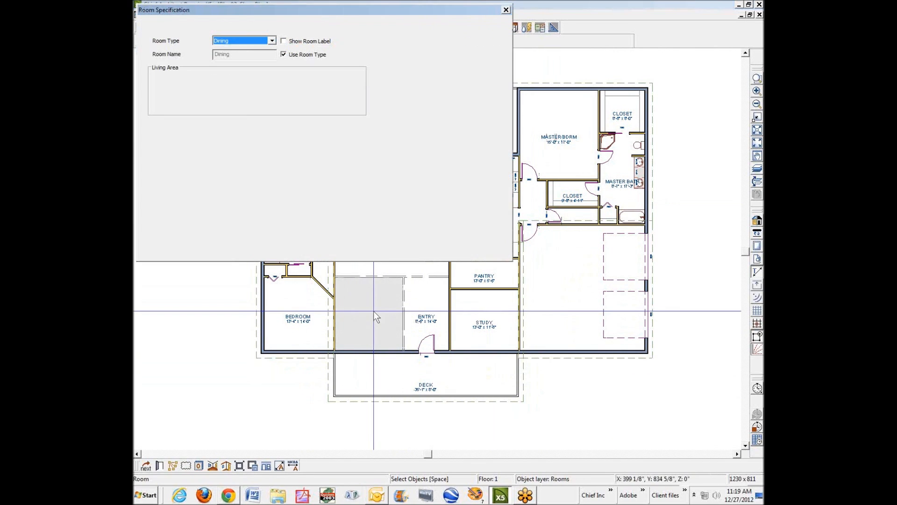
pyautogui.click(291, 43)
pyautogui.click(357, 252)
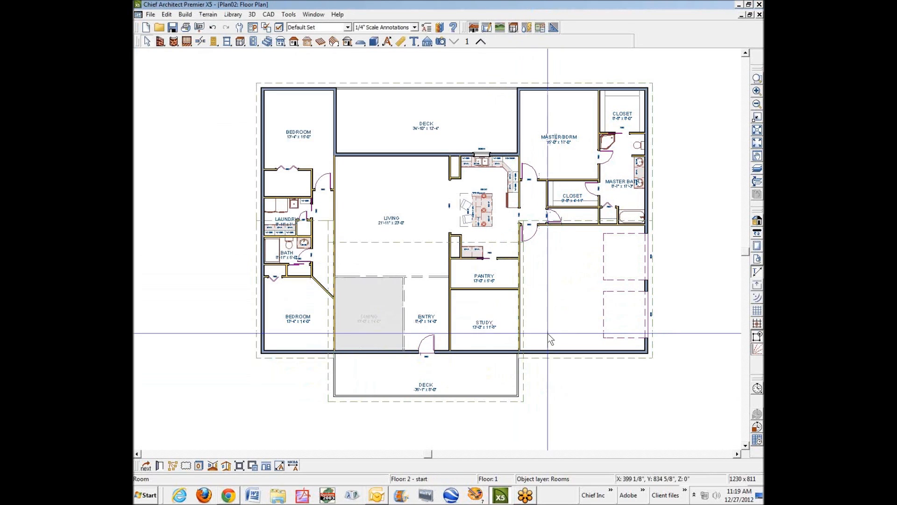
# Step: Examine the Dining room's structure settings, including its ceiling and floor heights
pyautogui.click(758, 78)
pyautogui.moveTo(298, 228); pyautogui.dragTo(528, 429)
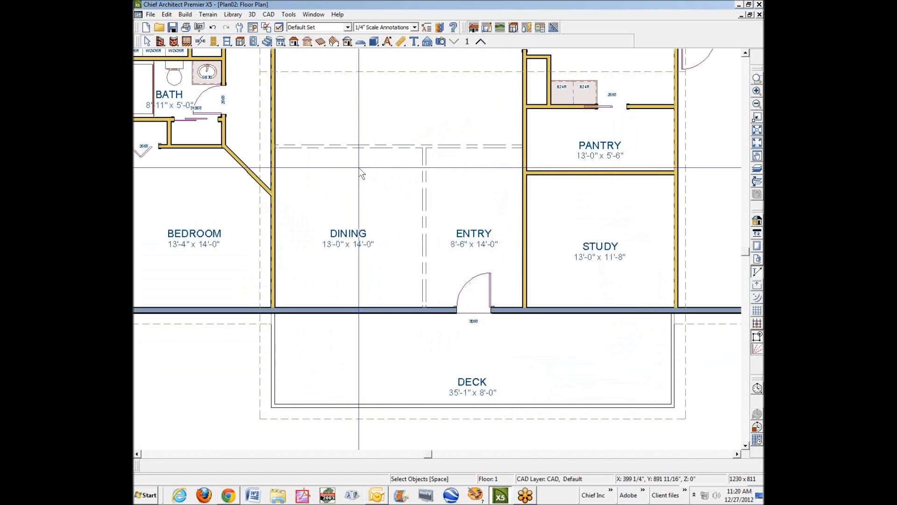
pyautogui.doubleClick(338, 206)
pyautogui.click(179, 24)
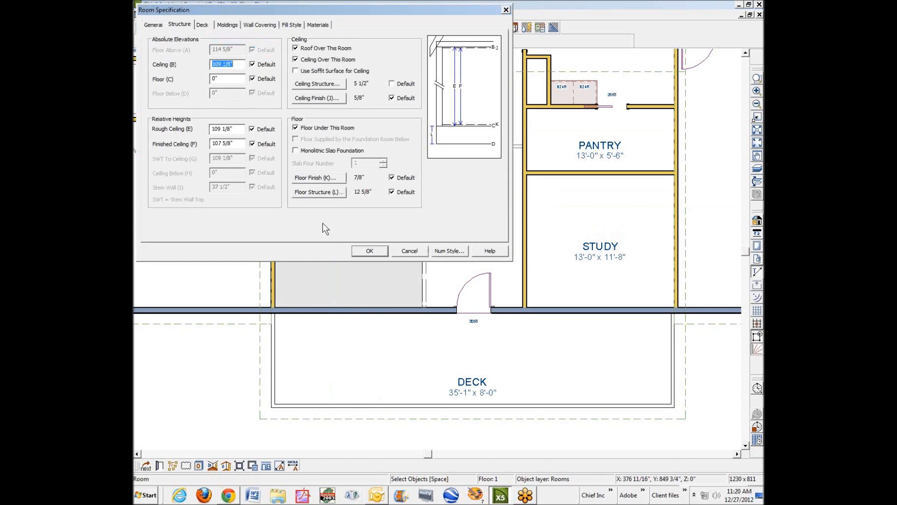
pyautogui.click(370, 251)
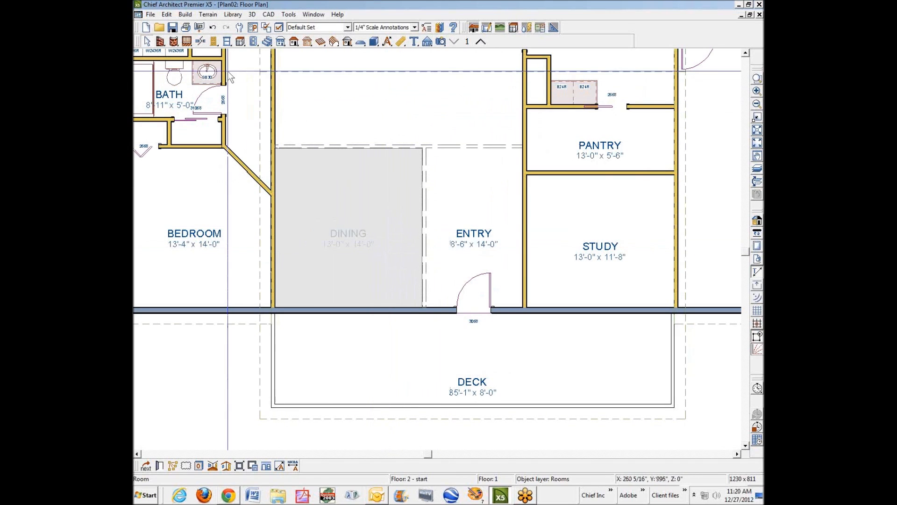
# Step: Review the default structure settings for Floor 1 without altering them
pyautogui.click(167, 14)
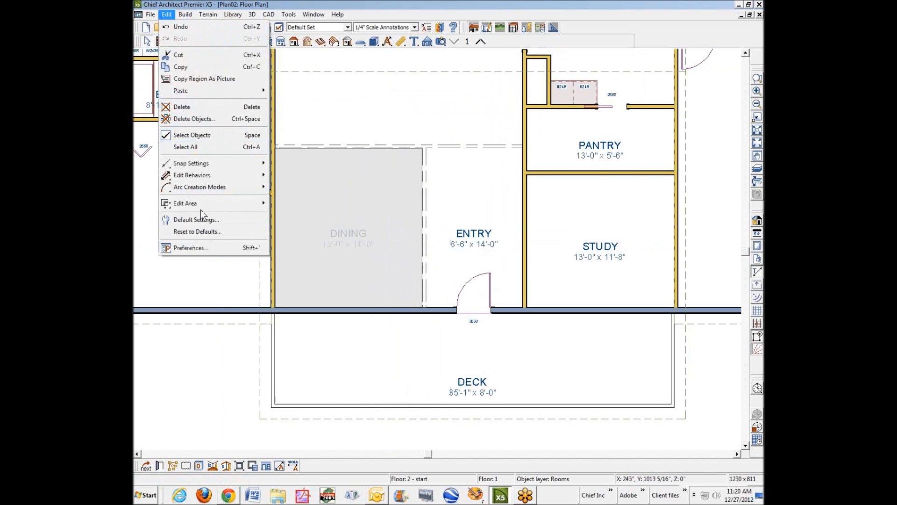
pyautogui.click(201, 223)
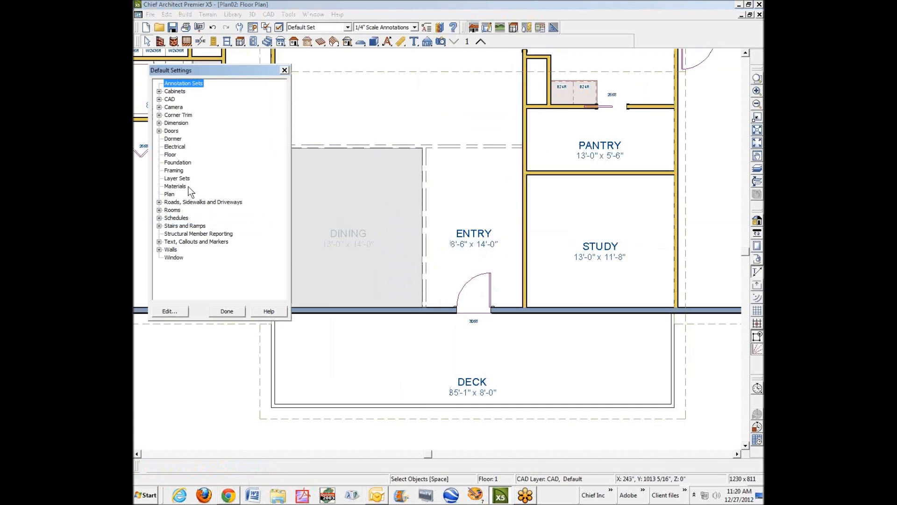
pyautogui.click(171, 155)
pyautogui.click(169, 311)
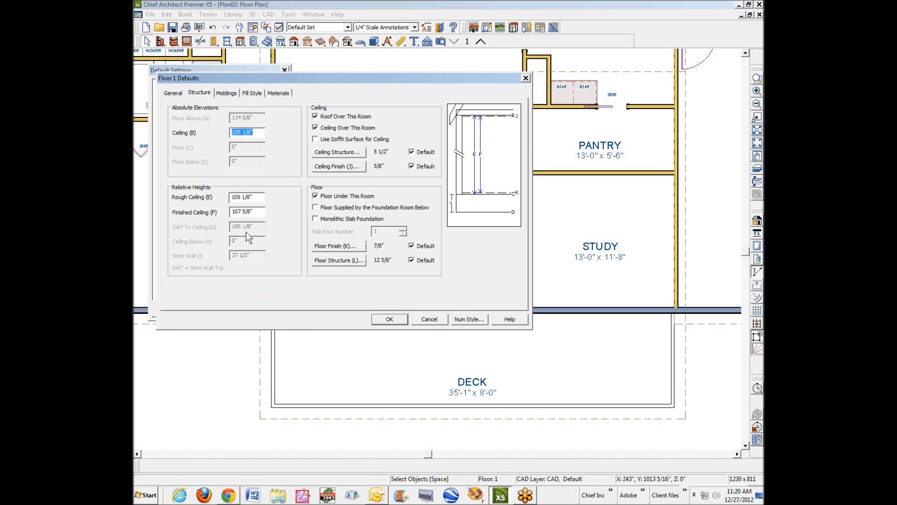
pyautogui.click(425, 323)
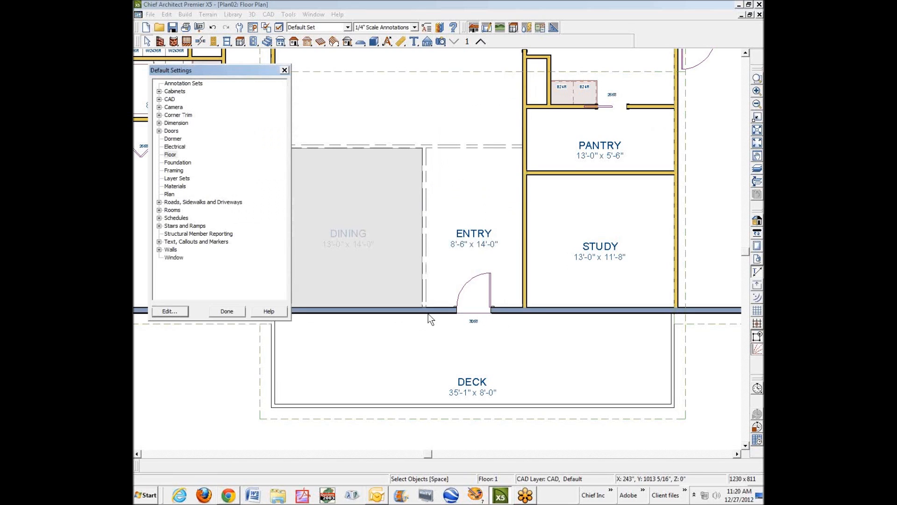
pyautogui.click(227, 311)
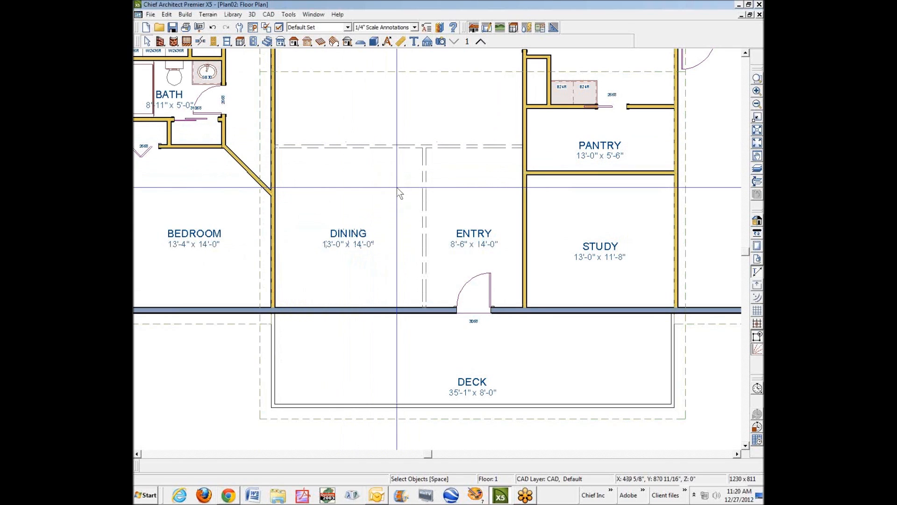
# Step: Check the ceiling and floor structure settings of the Entry and the Living room
pyautogui.doubleClick(489, 189)
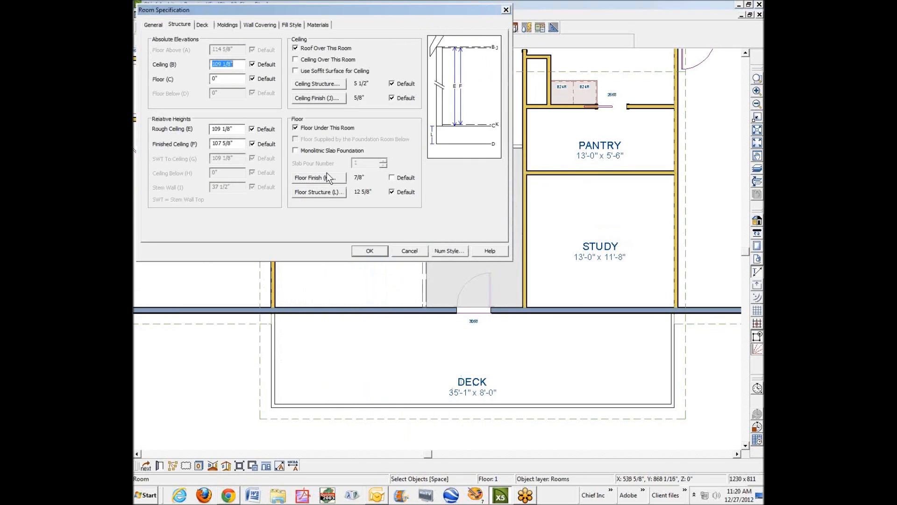
pyautogui.click(407, 251)
pyautogui.doubleClick(429, 93)
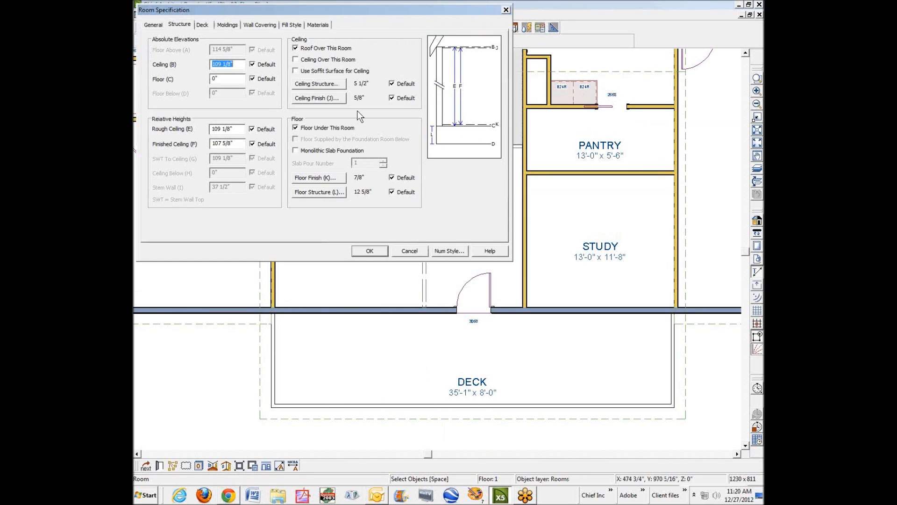
pyautogui.click(409, 249)
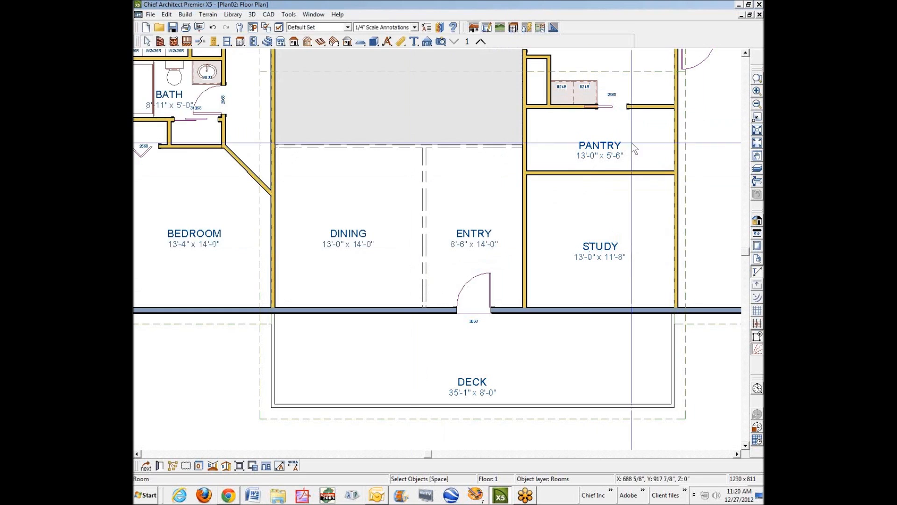
# Step: Cut a cross-section view through the Living room toward the bedroom side, inspect it, and return to the floor plan
pyautogui.click(746, 53)
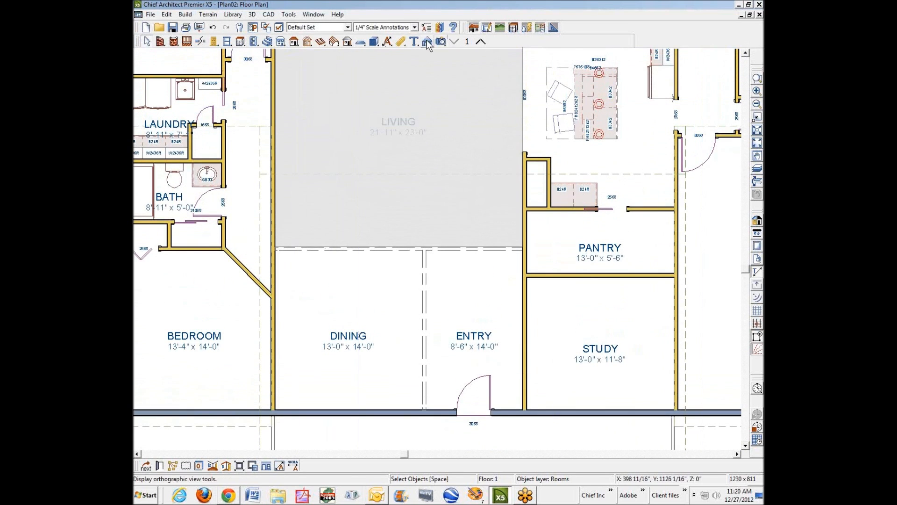
pyautogui.click(440, 41)
pyautogui.moveTo(493, 144); pyautogui.dragTo(253, 144)
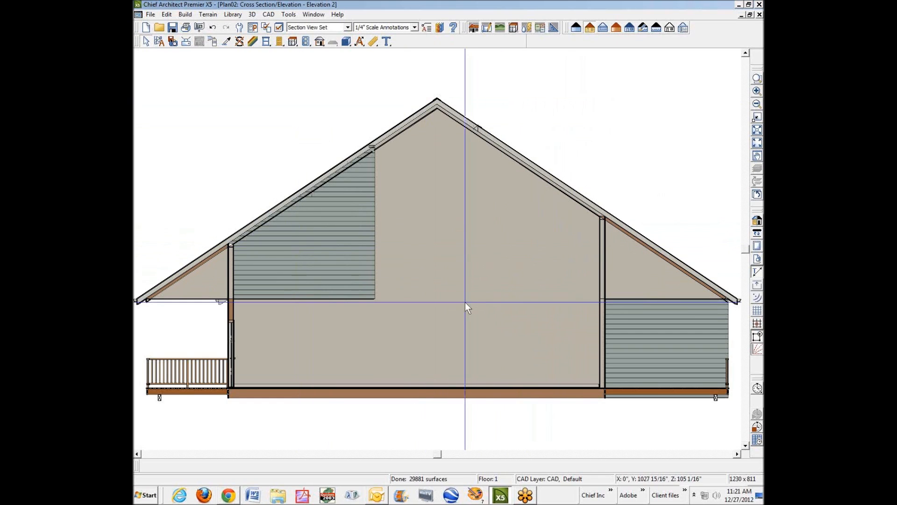
pyautogui.click(760, 15)
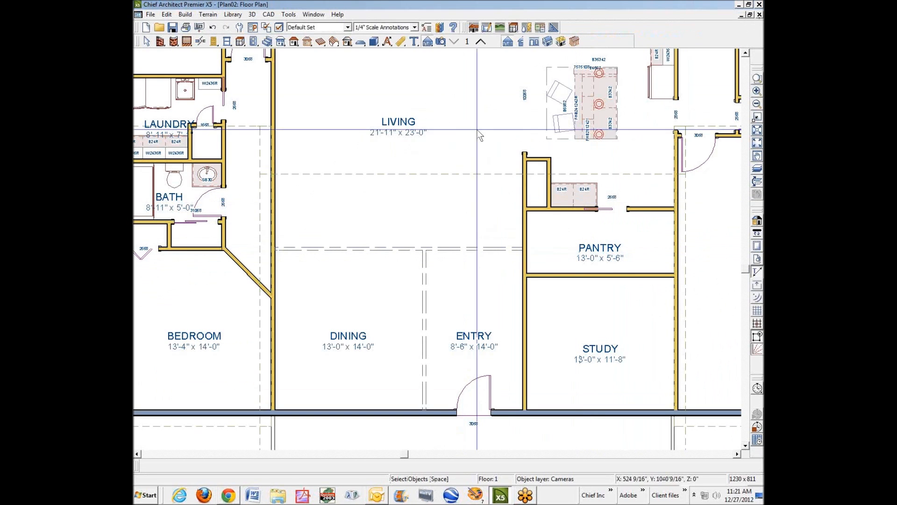
# Step: Create a full camera view from the Living room that shows the lowered Dining ceiling and the attic walls above it
pyautogui.click(441, 42)
pyautogui.moveTo(504, 81); pyautogui.dragTo(484, 88)
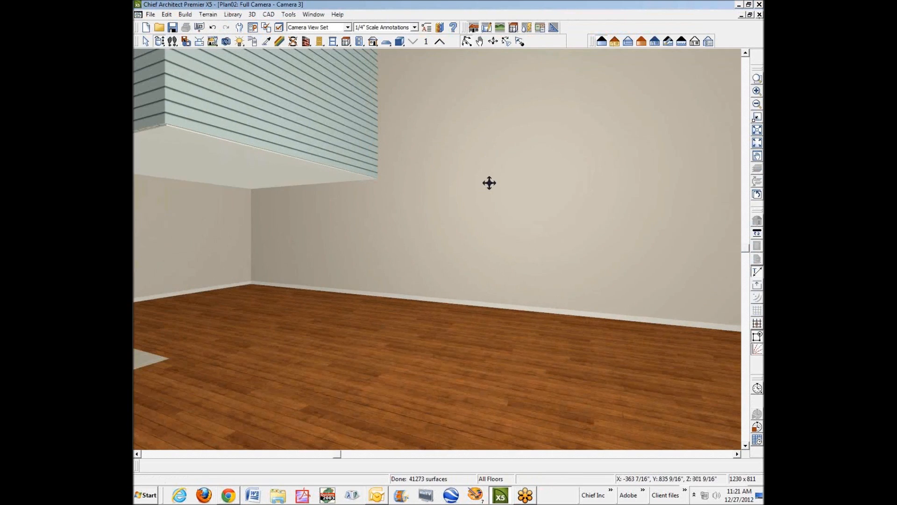
pyautogui.scroll(-4, 490, 183)
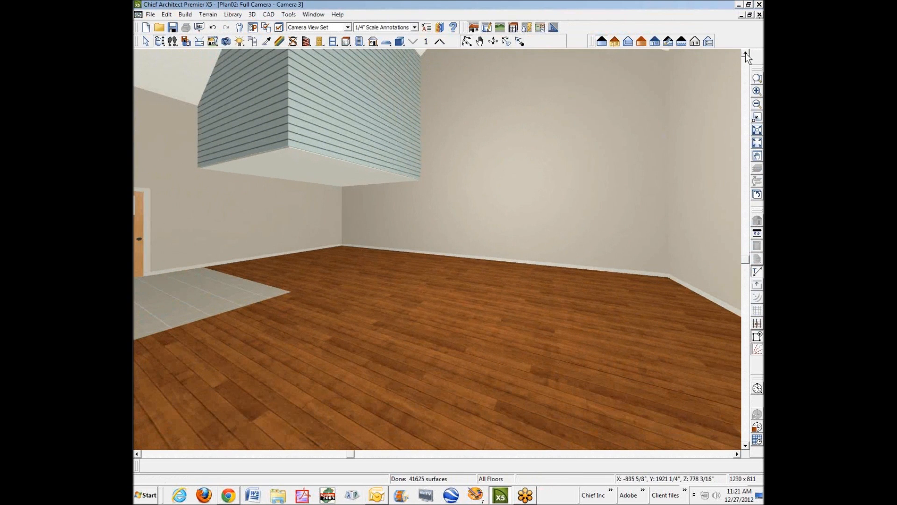
pyautogui.click(745, 52)
pyautogui.click(745, 52)
pyautogui.click(745, 52)
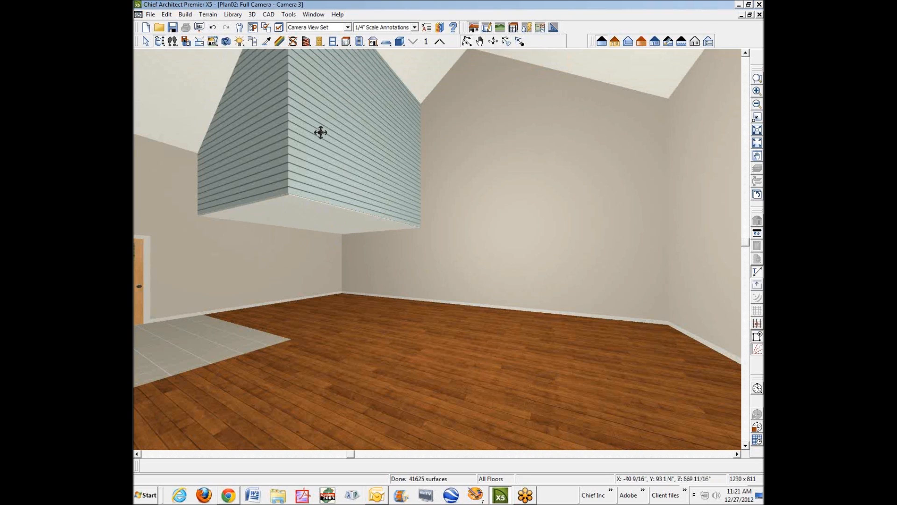
# Step: Change the wall type of the Entry-side attic wall above the Dining room to Interior-4
pyautogui.rightClick(260, 139)
pyautogui.click(315, 169)
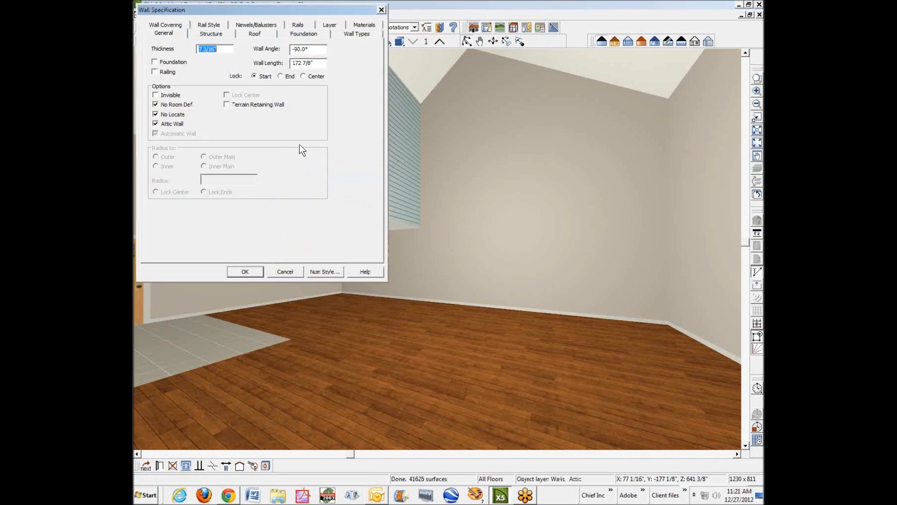
pyautogui.click(356, 33)
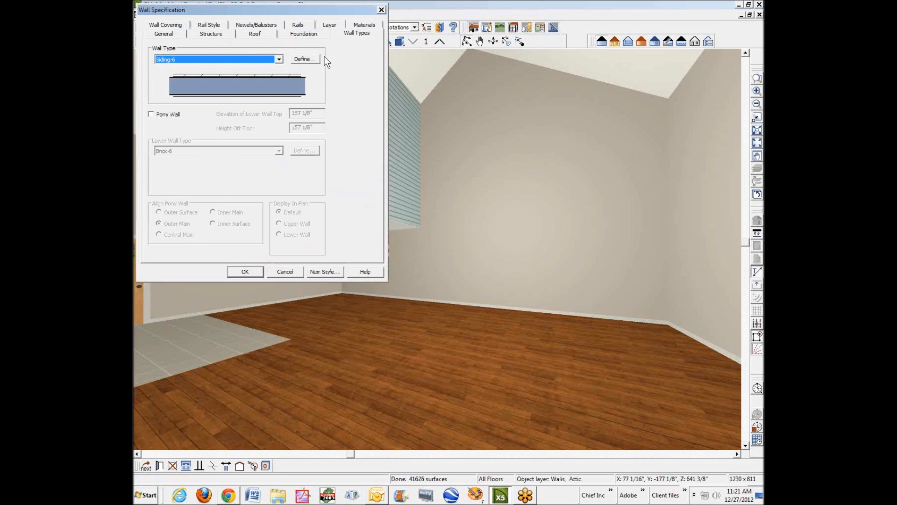
pyautogui.click(278, 59)
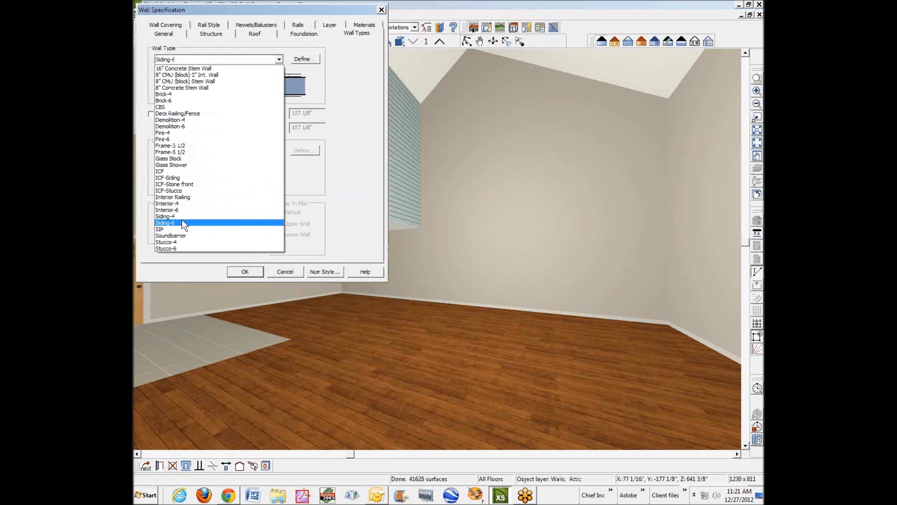
pyautogui.click(177, 203)
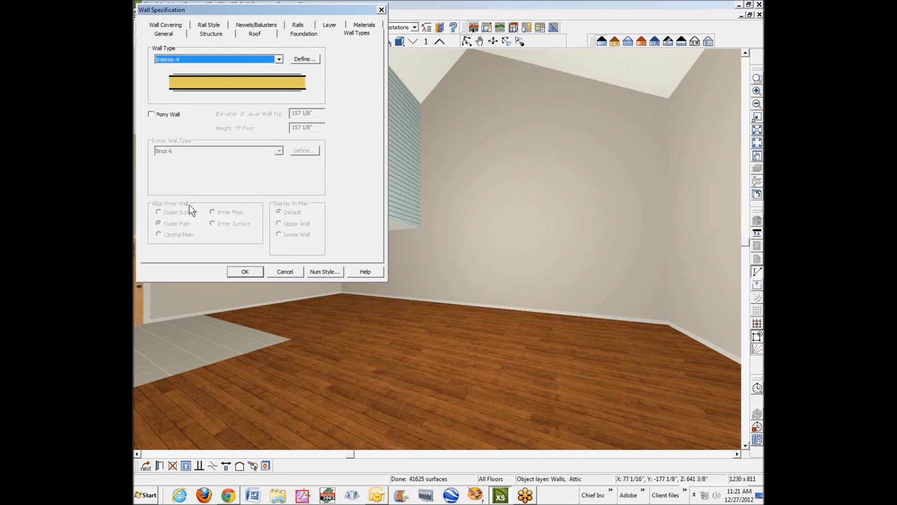
pyautogui.click(246, 271)
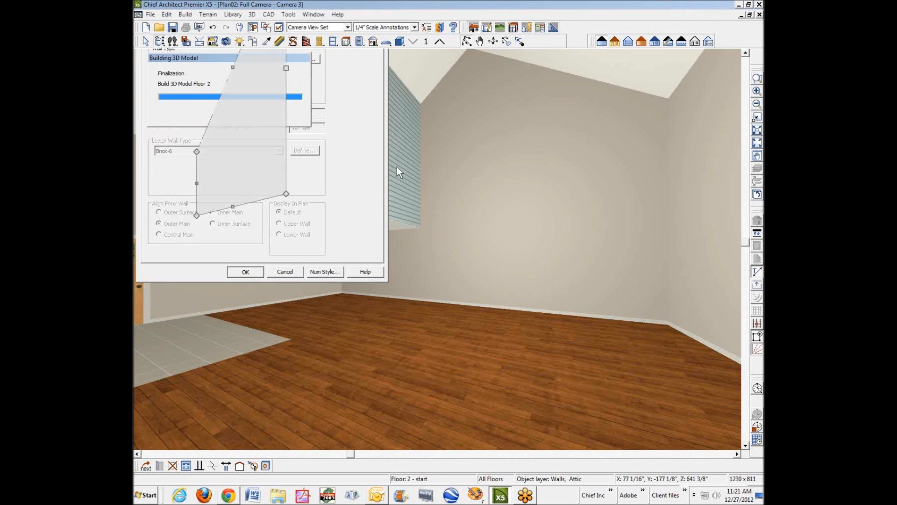
# Step: Change the remaining siding-covered attic wall, facing the Living room, to wall type Interior-4
pyautogui.rightClick(374, 164)
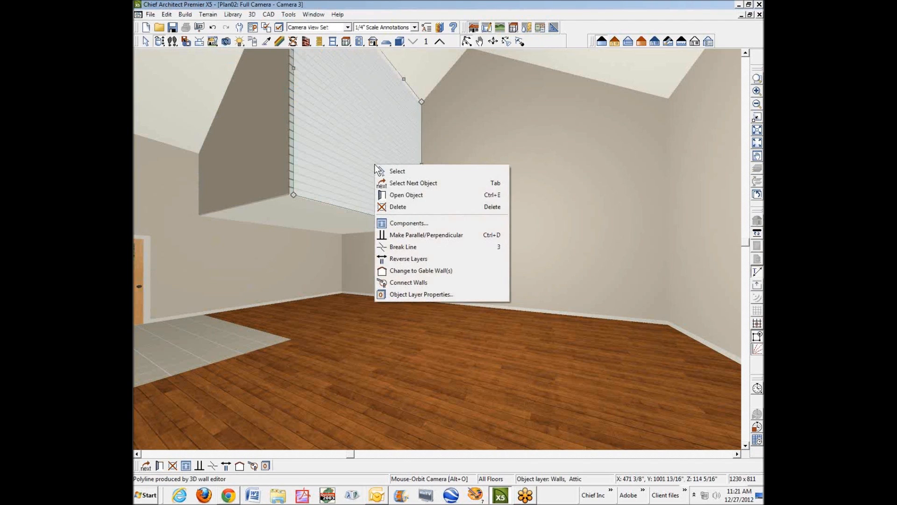
pyautogui.click(392, 196)
pyautogui.click(279, 59)
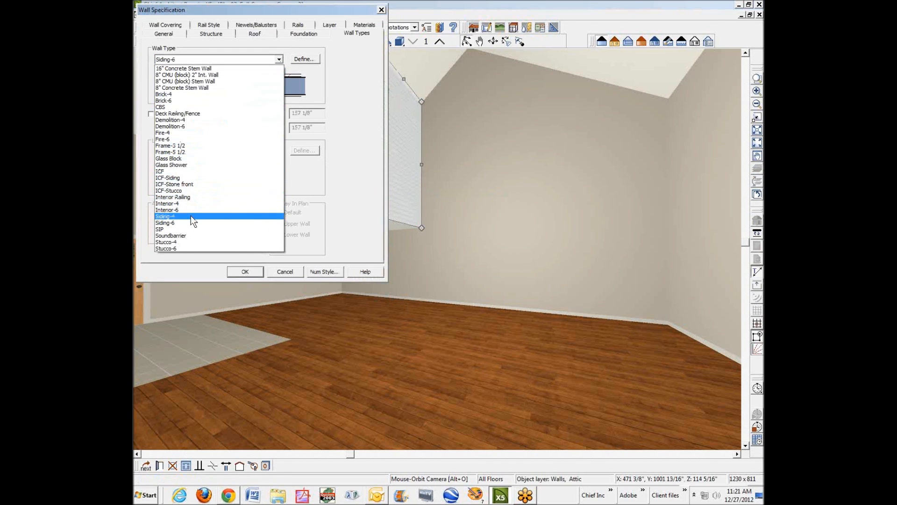
pyautogui.click(198, 204)
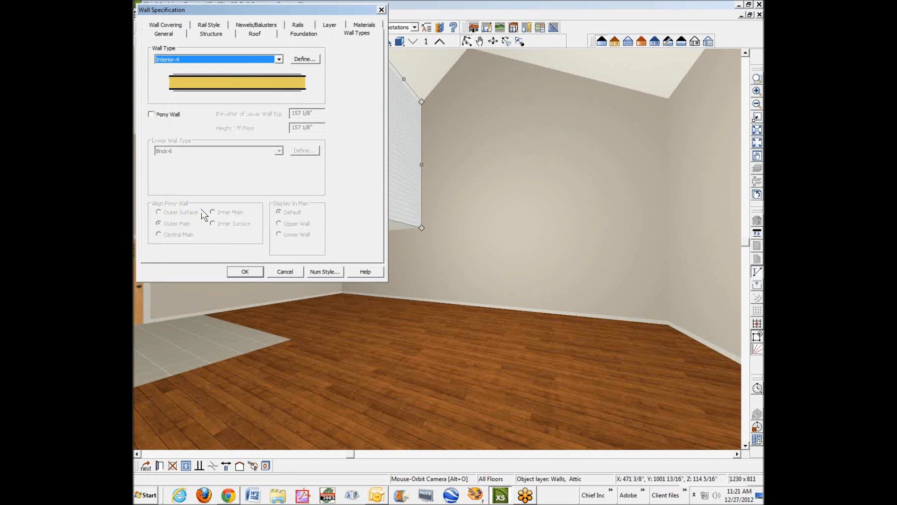
pyautogui.click(244, 272)
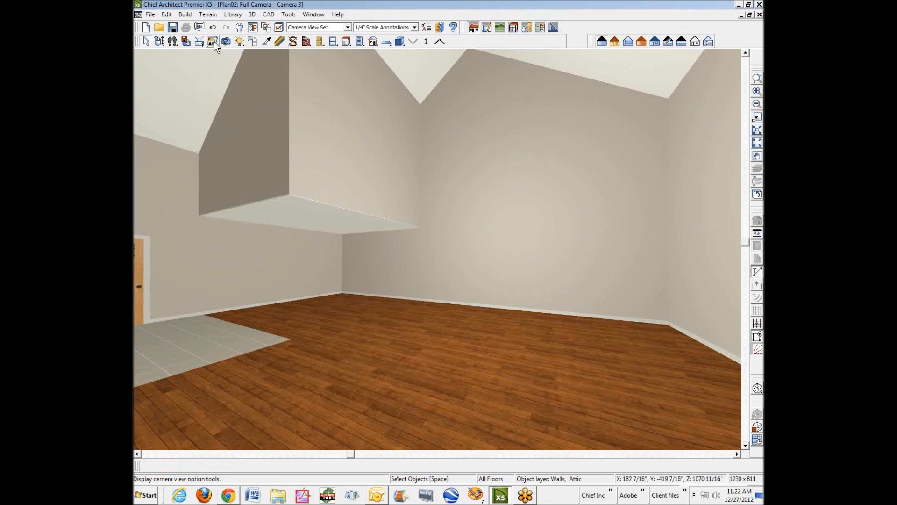
# Step: Review the default exterior and interior wall types for the plan without altering them
pyautogui.click(166, 15)
pyautogui.click(201, 220)
pyautogui.click(159, 250)
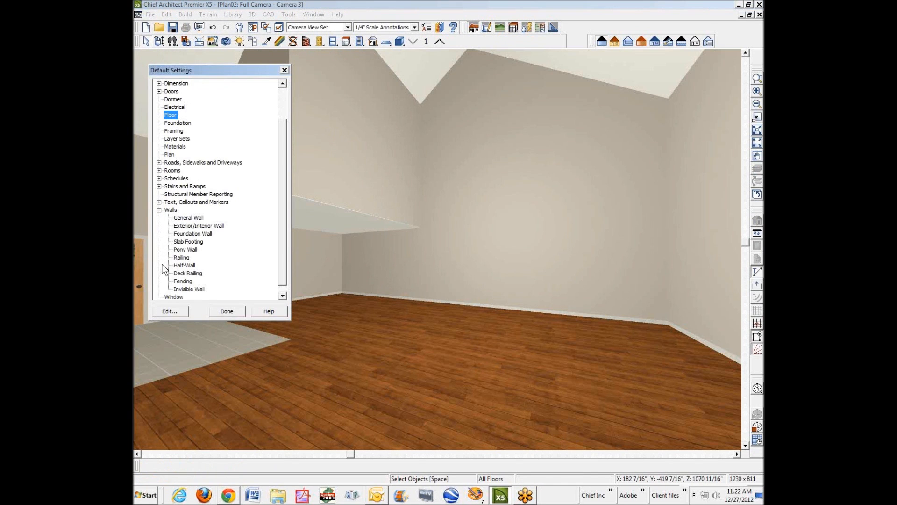
pyautogui.click(192, 226)
pyautogui.click(175, 310)
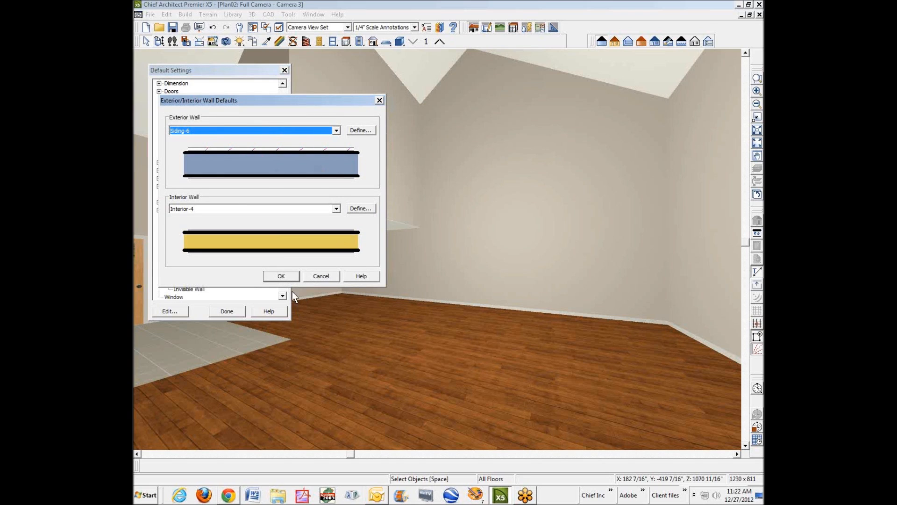
pyautogui.click(322, 279)
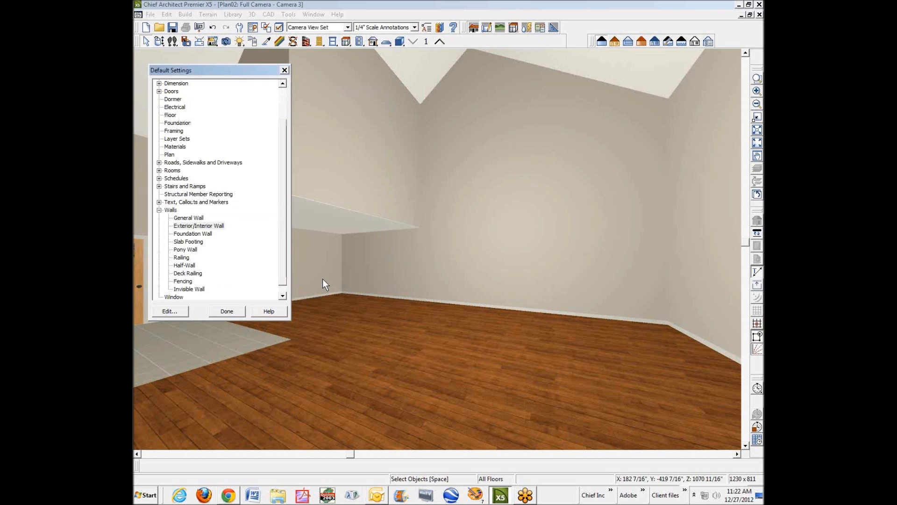
pyautogui.click(237, 310)
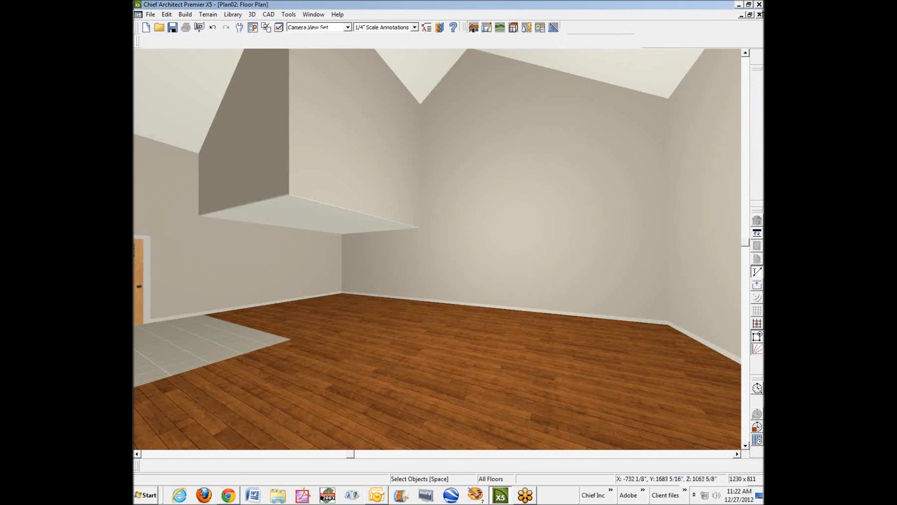
# Step: Close the camera view and set the Dining room's finished ceiling height to 11 feet
pyautogui.click(760, 14)
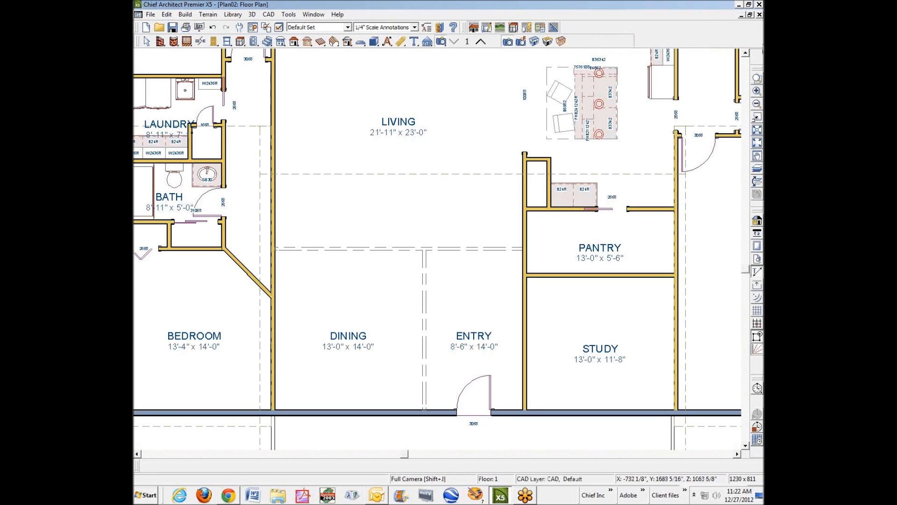
pyautogui.click(757, 78)
pyautogui.moveTo(210, 237); pyautogui.dragTo(531, 427)
pyautogui.click(402, 223)
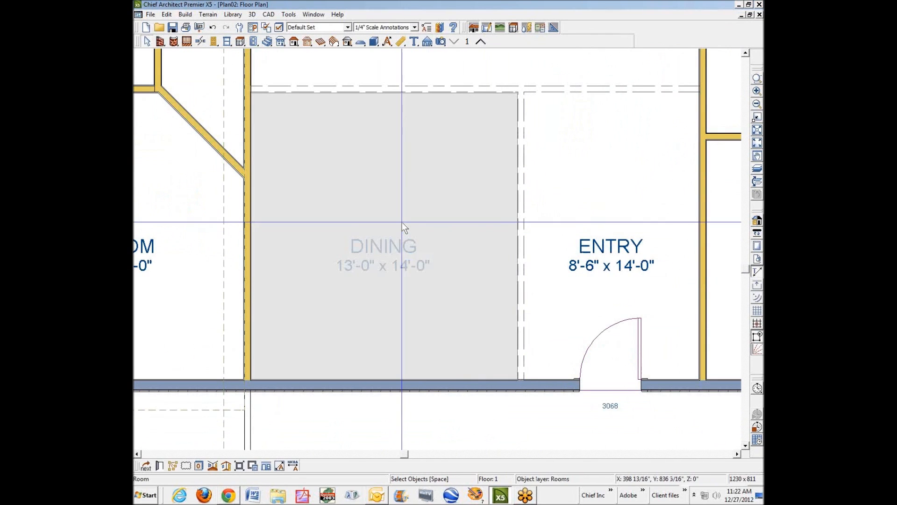
pyautogui.rightClick(407, 223)
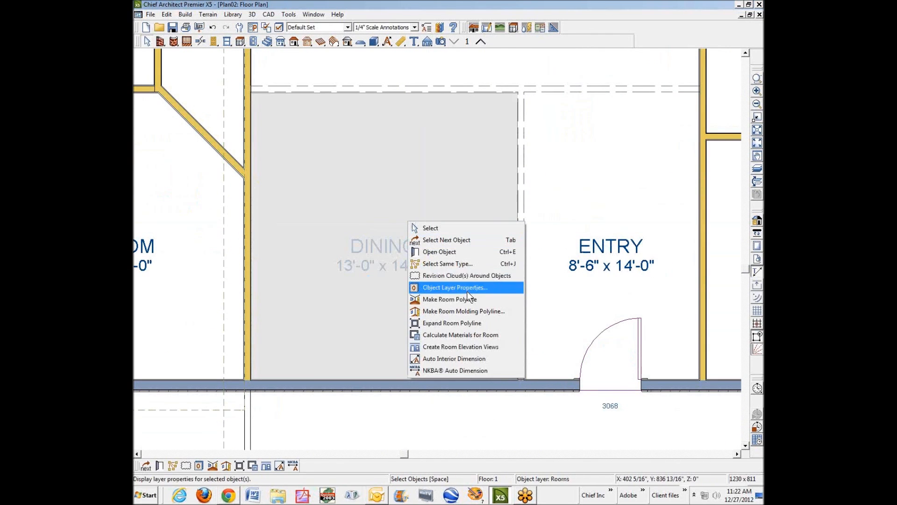
pyautogui.click(452, 252)
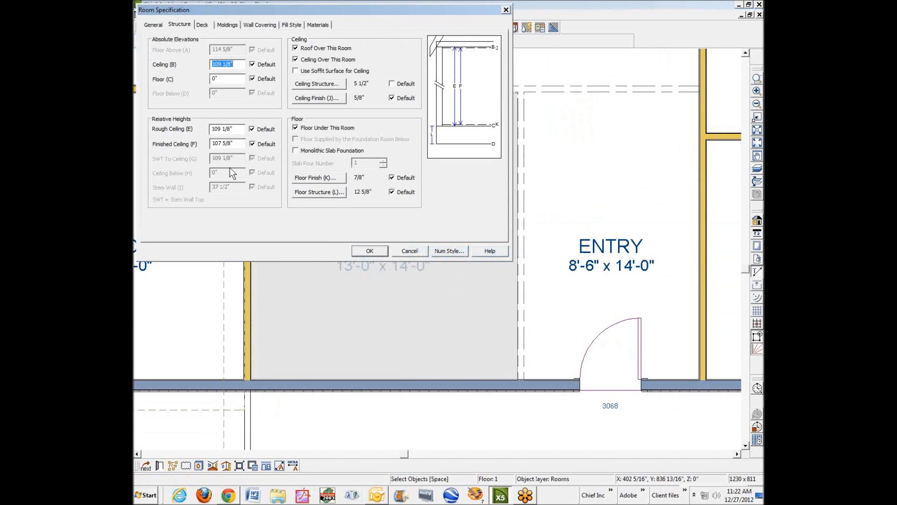
pyautogui.click(255, 147)
pyautogui.doubleClick(237, 146)
pyautogui.write('11')
pyautogui.click(370, 251)
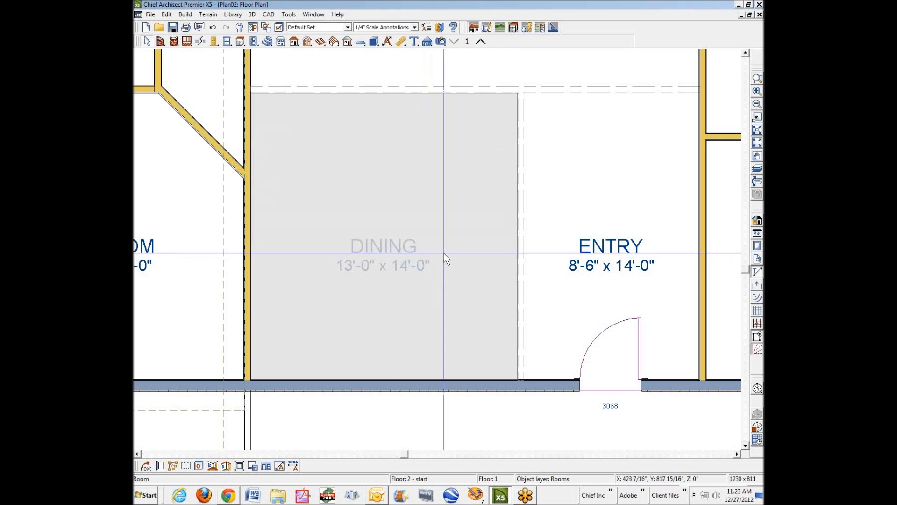
pyautogui.press('Escape')
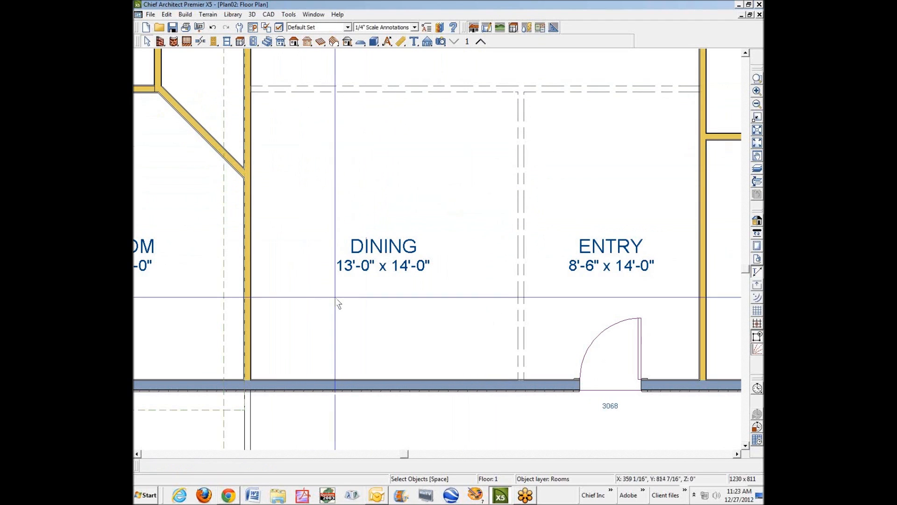
# Step: Switch to the browser and examine the floor plan image in the Dormer and Bonus Room thread for the Dining tray ceiling layout
pyautogui.click(229, 495)
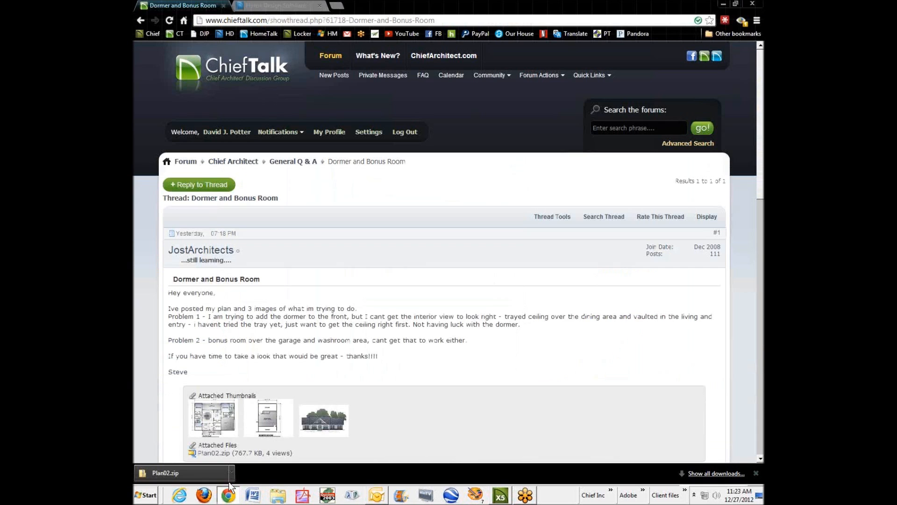
pyautogui.click(218, 415)
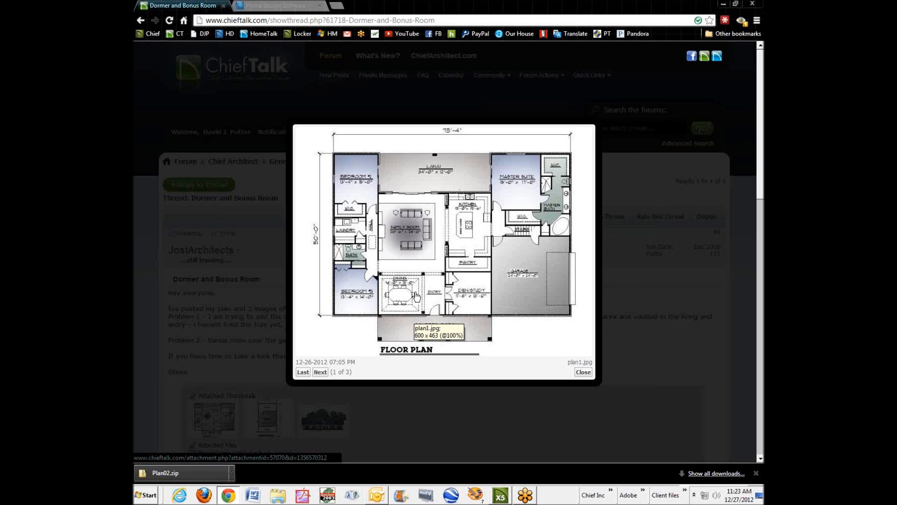
pyautogui.click(585, 369)
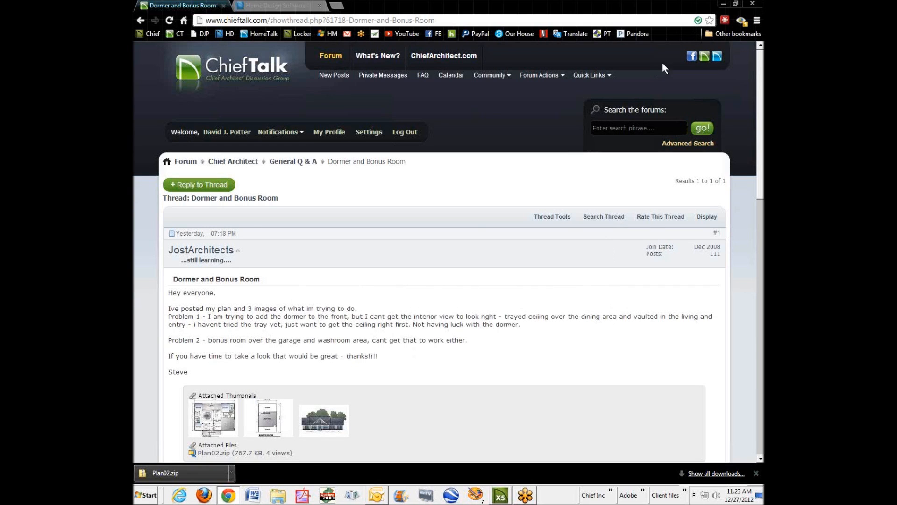
pyautogui.click(722, 5)
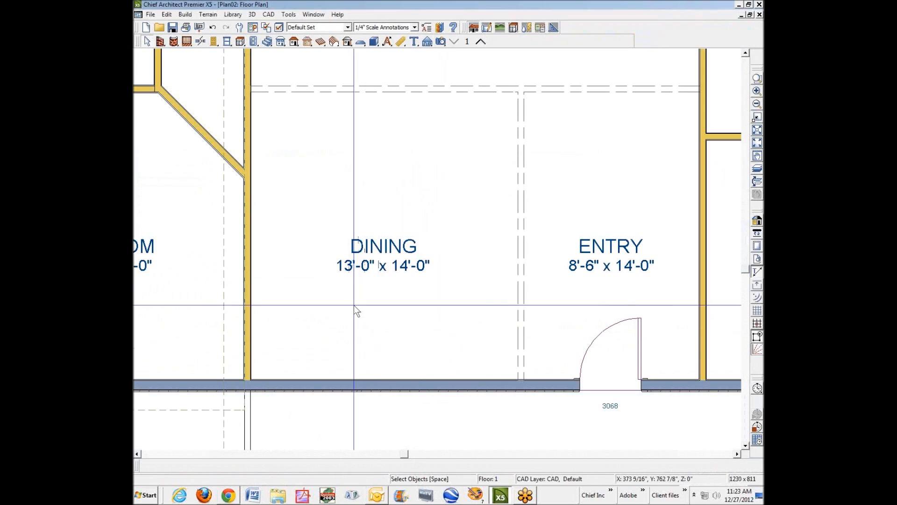
# Step: Place a soffit along the Dining room's front exterior wall and stretch it to about 159 3/4" wide, reaching the Bedroom wall
pyautogui.click(239, 42)
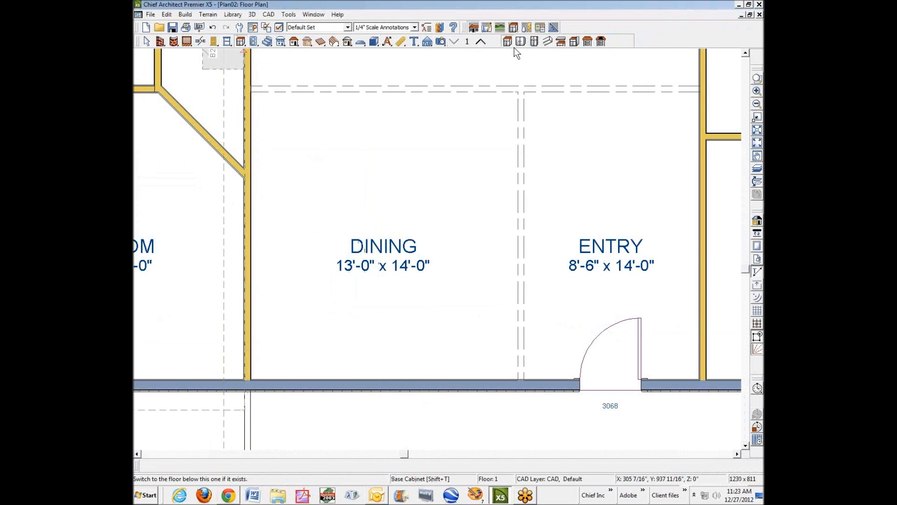
pyautogui.click(547, 45)
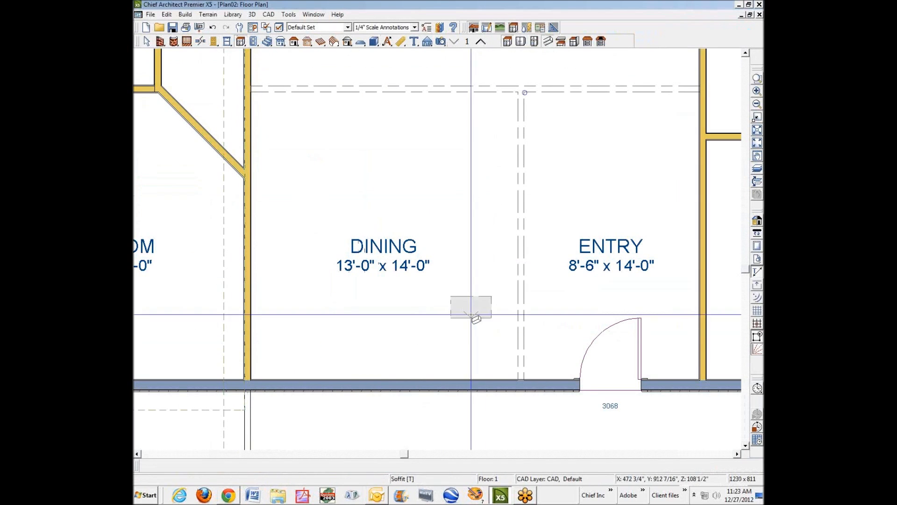
pyautogui.click(503, 375)
pyautogui.press('space')
pyautogui.click(504, 373)
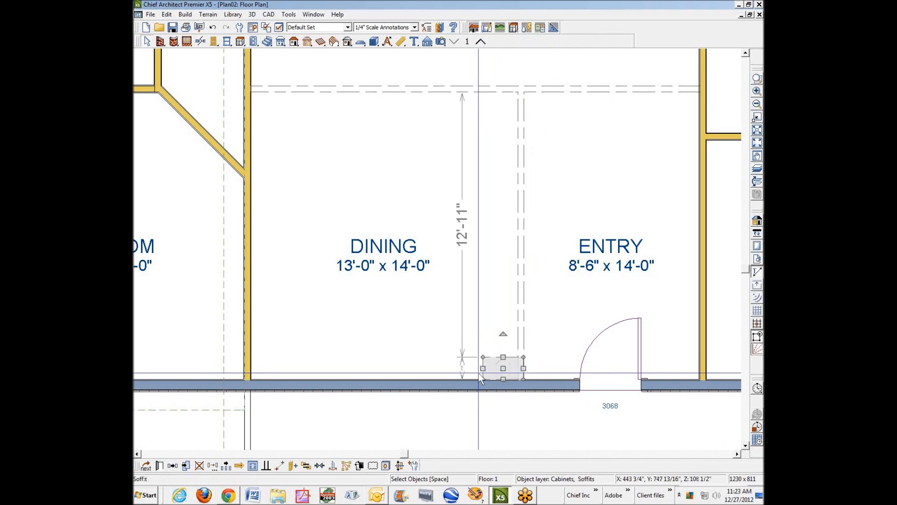
pyautogui.moveTo(483, 368); pyautogui.dragTo(250, 369)
pyautogui.press('Escape')
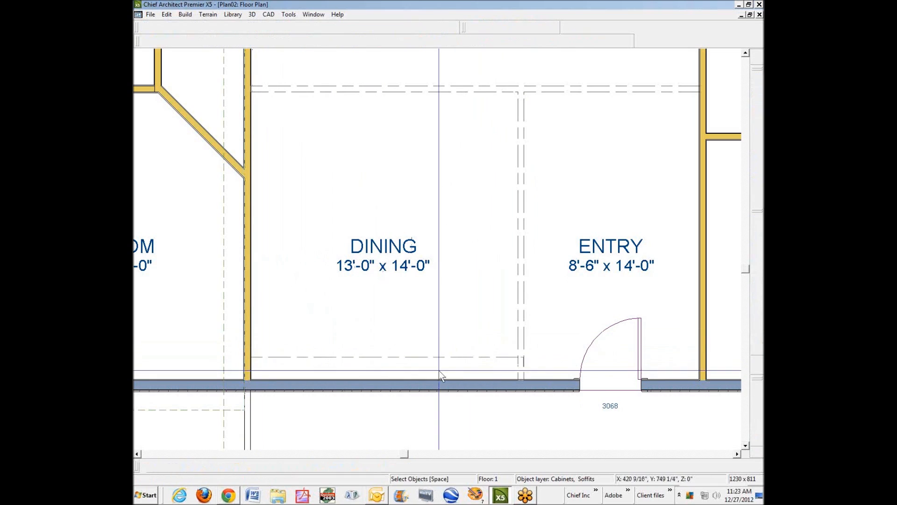
# Step: Set the front Dining soffit's depth to 18"
pyautogui.doubleClick(447, 364)
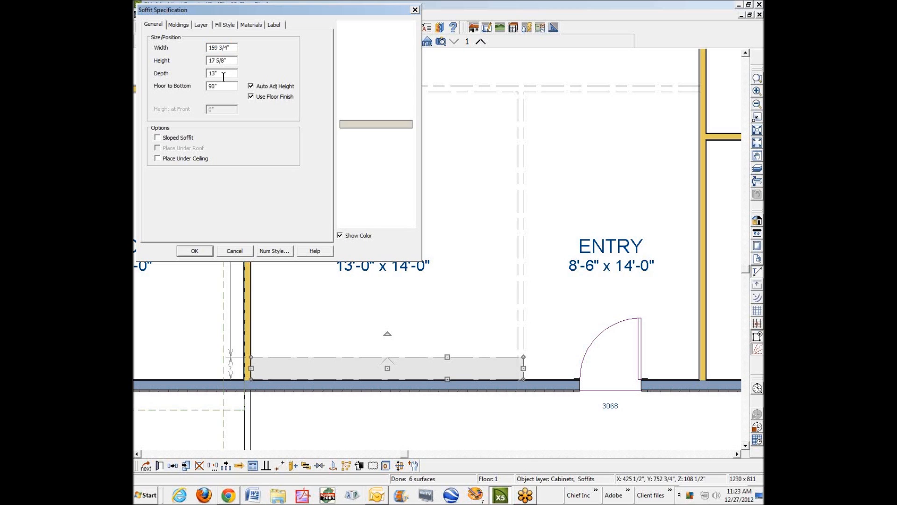
pyautogui.write('18')
pyautogui.click(195, 251)
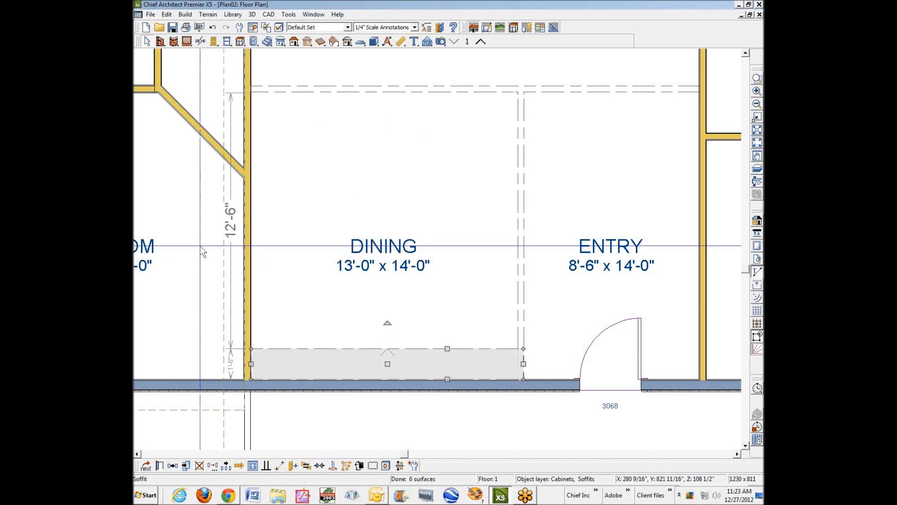
pyautogui.click(266, 428)
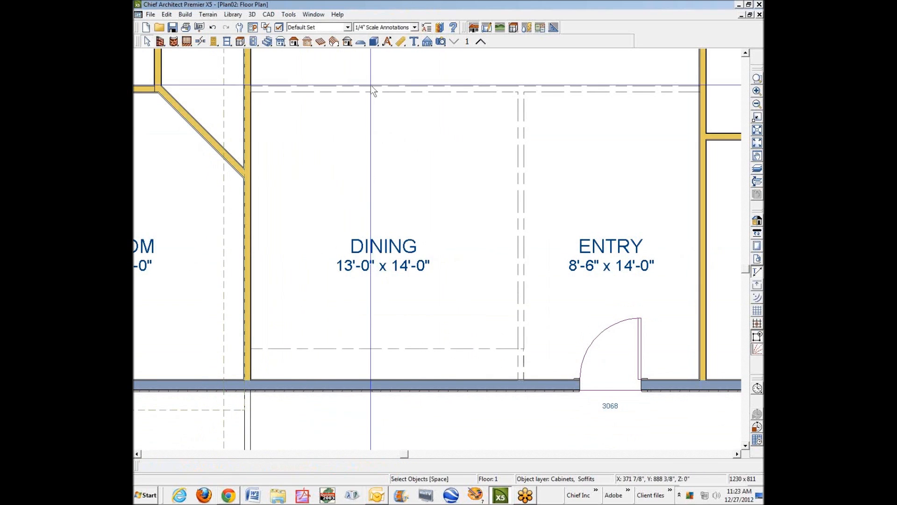
# Step: Create a backclipped cross section through the front Dining soffit, looking from the Entry side toward the Bedroom
pyautogui.click(430, 44)
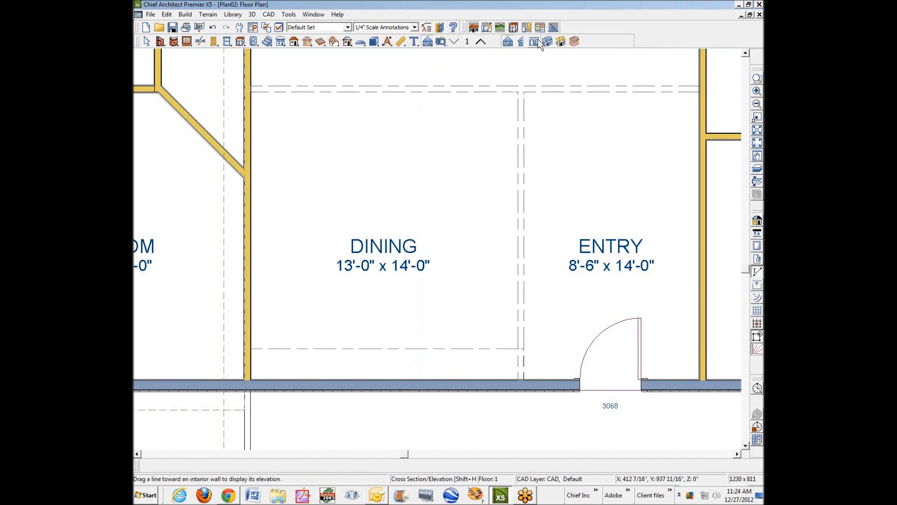
pyautogui.click(522, 43)
pyautogui.moveTo(542, 362); pyautogui.dragTo(446, 362)
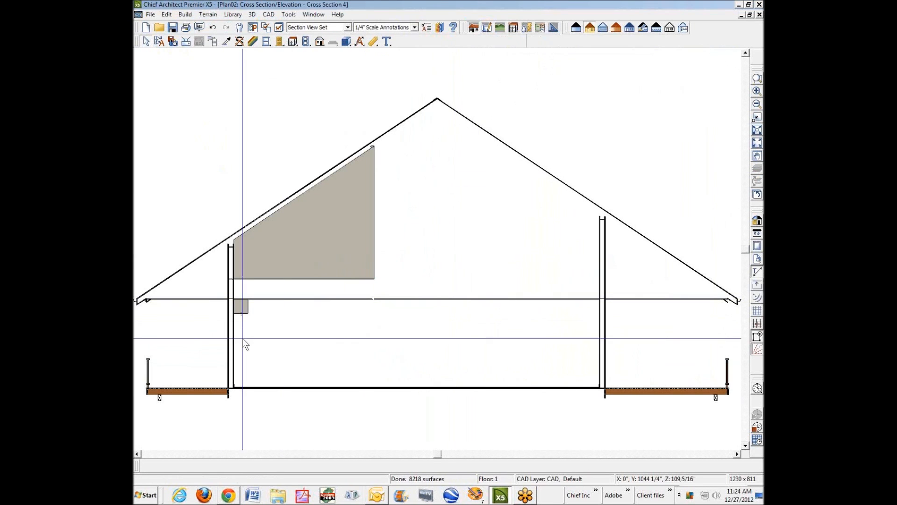
pyautogui.scroll(3, 241, 318)
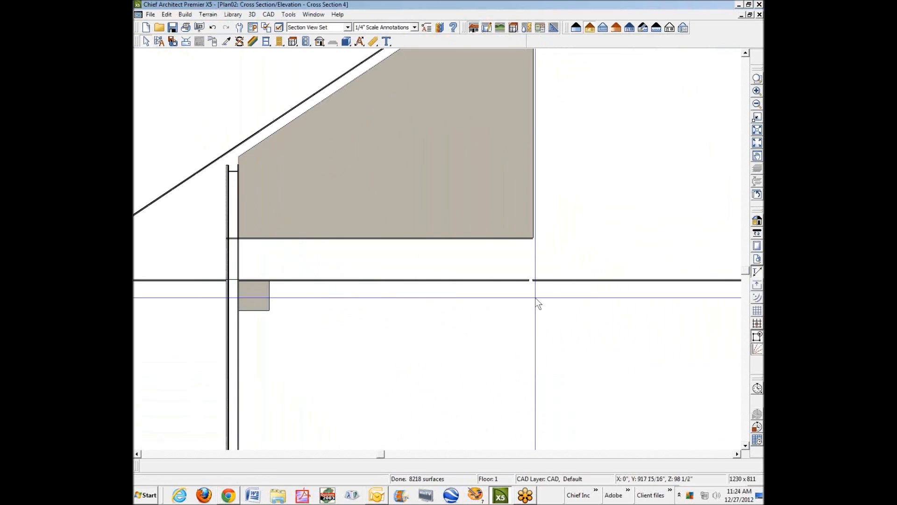
# Step: Set the soffit's floor-to-bottom distance to 108", adjust its height to reach the Dining ceiling, and close the cross section
pyautogui.click(256, 296)
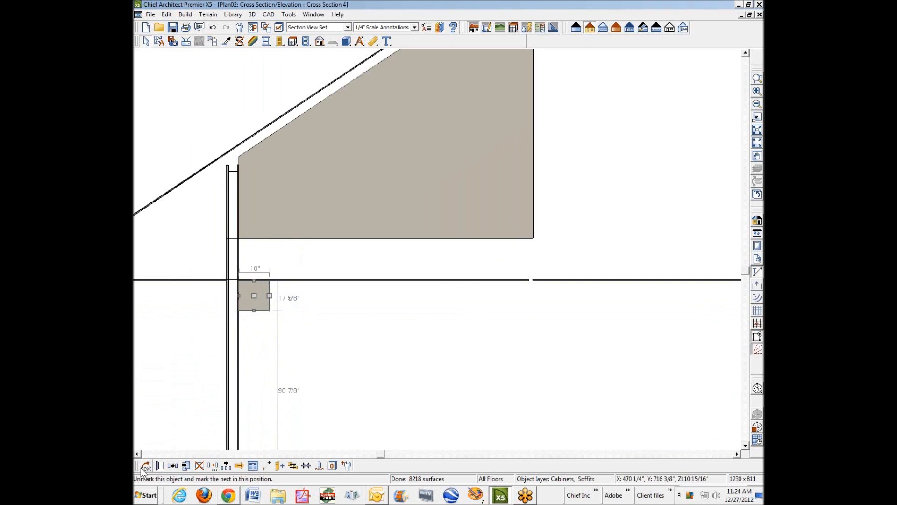
pyautogui.click(160, 466)
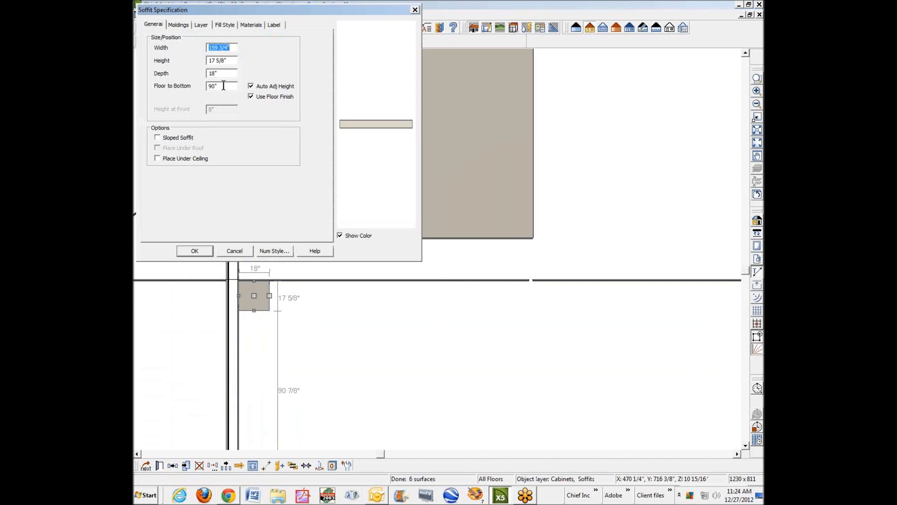
pyautogui.write('108')
pyautogui.press('Tab')
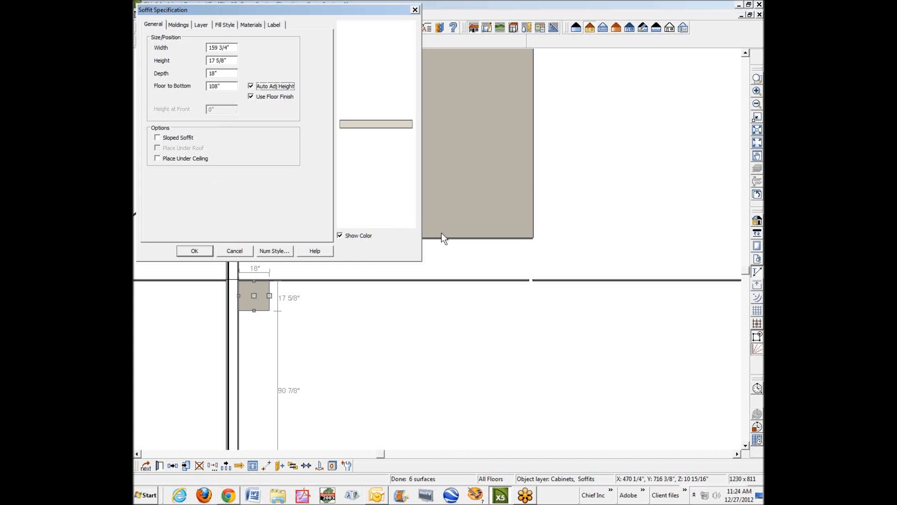
pyautogui.doubleClick(233, 58)
pyautogui.click(195, 251)
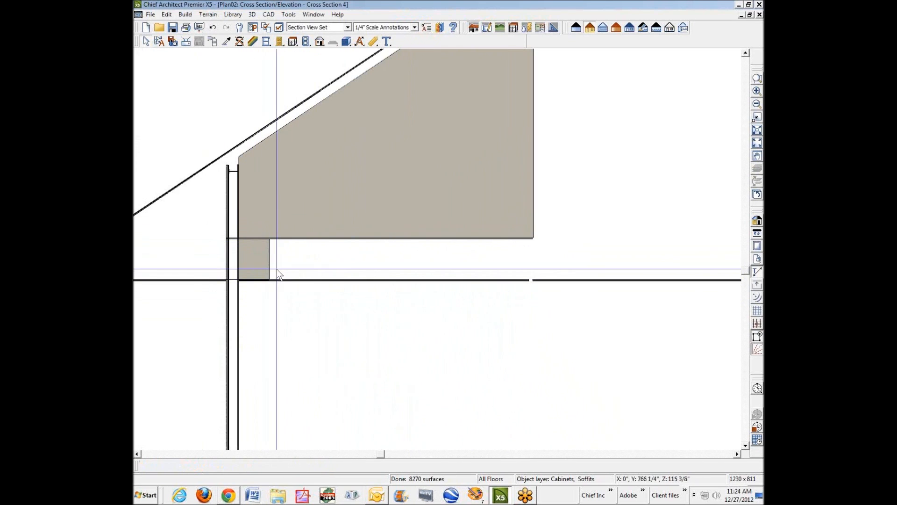
pyautogui.click(759, 15)
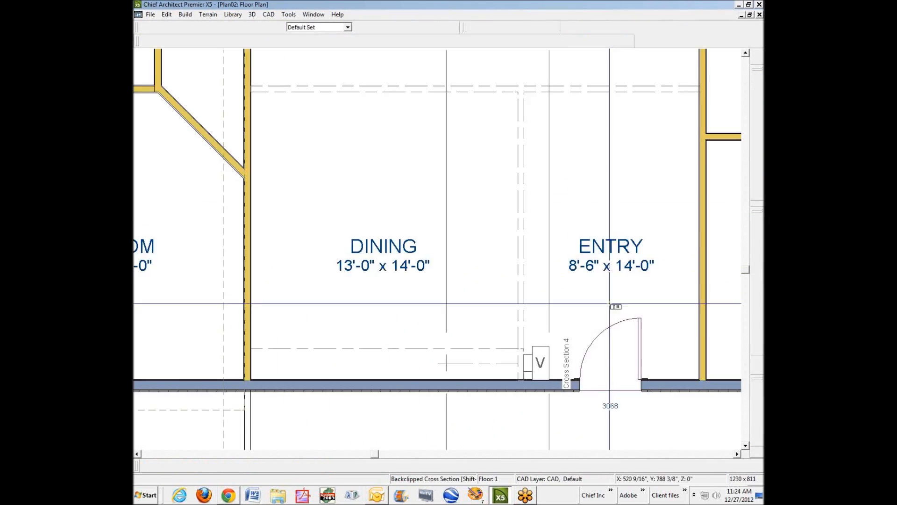
# Step: Copy the front soffit onto the Dining room's Bedroom-side wall, fitting it between the front soffit and the Living room boundary
pyautogui.rightClick(394, 359)
pyautogui.click(420, 132)
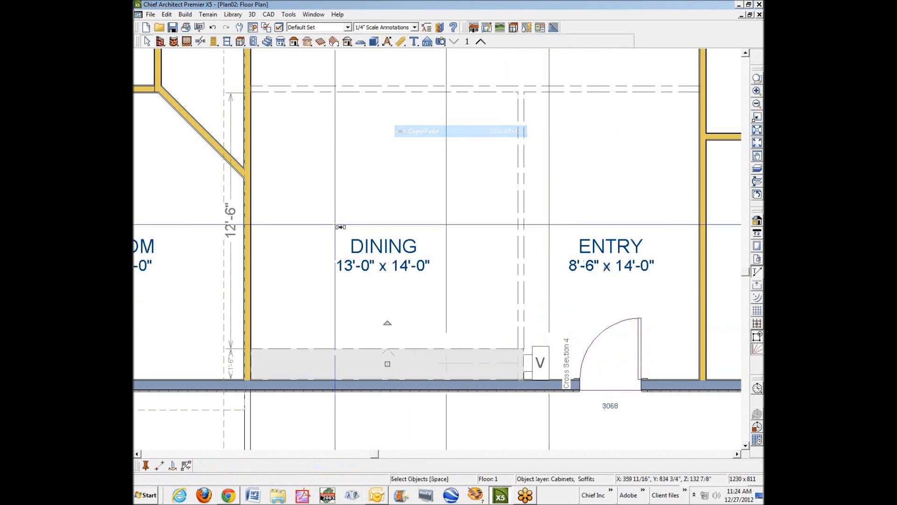
pyautogui.click(273, 220)
pyautogui.press('Left')
pyautogui.press('Left')
pyautogui.press('Left')
pyautogui.moveTo(266, 75); pyautogui.dragTo(265, 86)
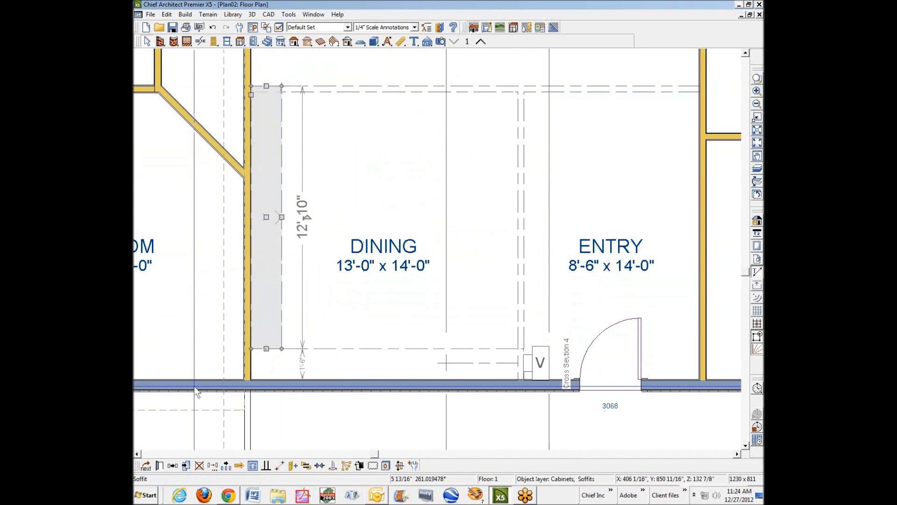
# Step: Copy the side soffit, rotate it 90 degrees, and fit it along the Living room boundary up to the Entry-side wall
pyautogui.moveTo(266, 217); pyautogui.dragTo(411, 161)
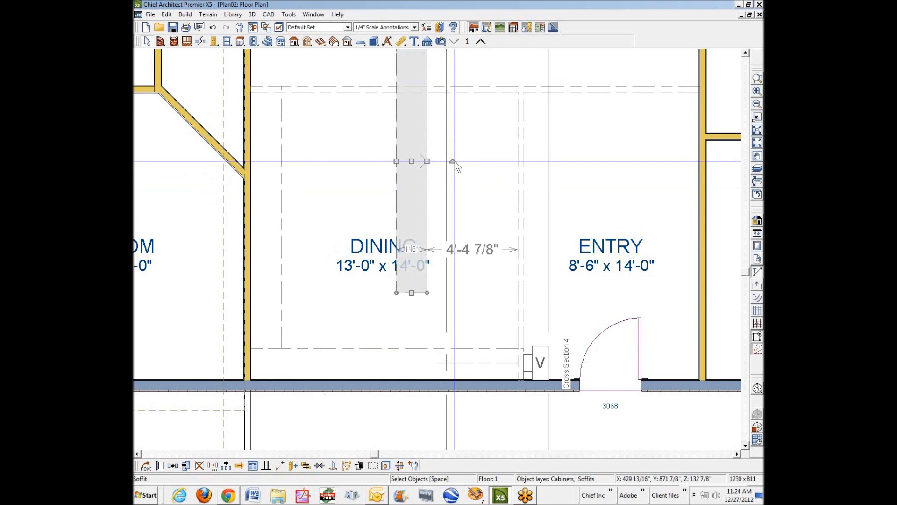
pyautogui.moveTo(455, 161); pyautogui.dragTo(412, 220)
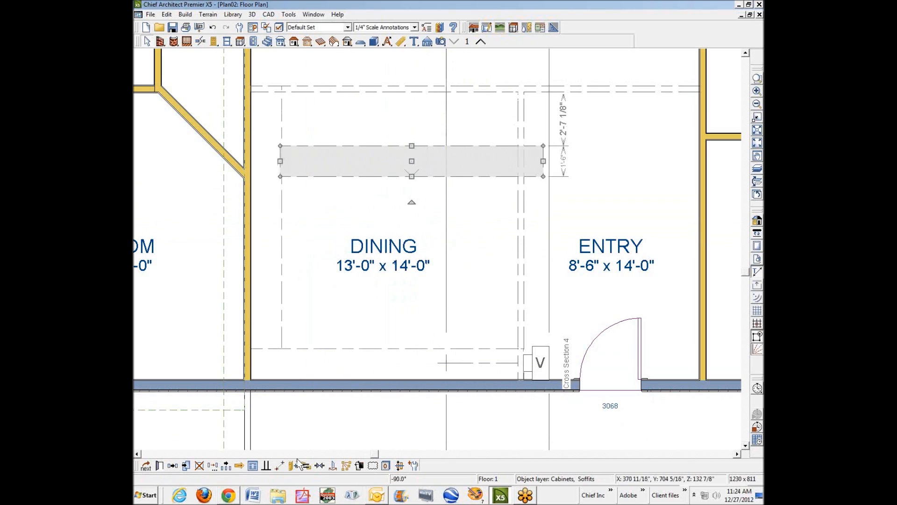
pyautogui.click(281, 466)
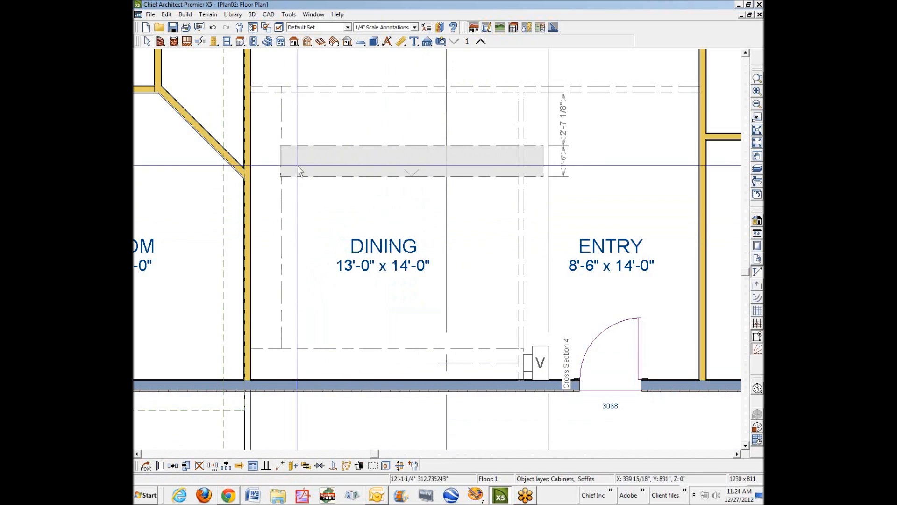
pyautogui.click(281, 145)
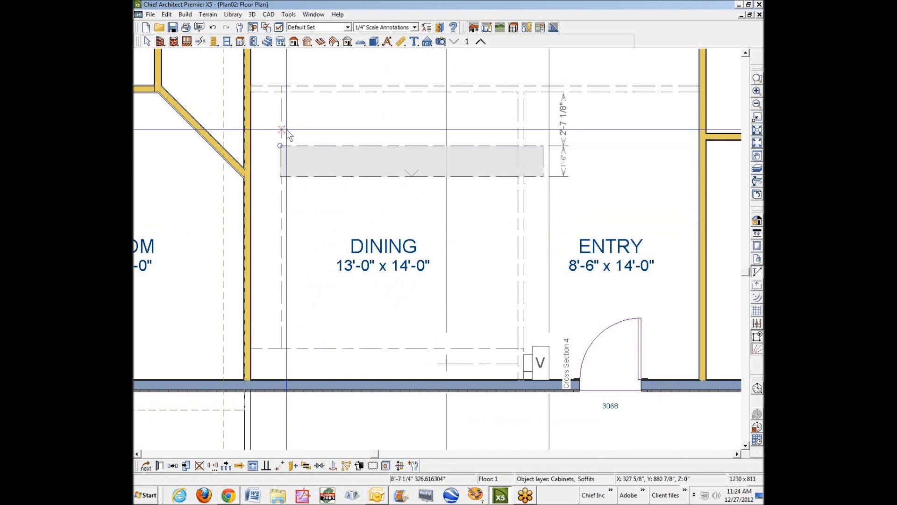
pyautogui.click(282, 90)
pyautogui.moveTo(544, 102); pyautogui.dragTo(525, 132)
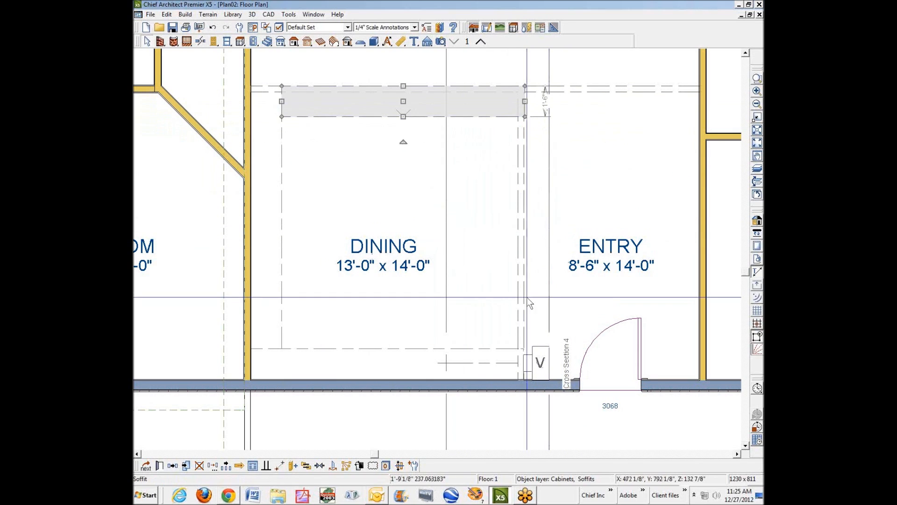
# Step: Copy the Living room boundary soffit, rotate it 90 degrees, and snap its corner to the front soffit's Entry-side end
pyautogui.click(173, 466)
pyautogui.moveTo(403, 101); pyautogui.dragTo(486, 159)
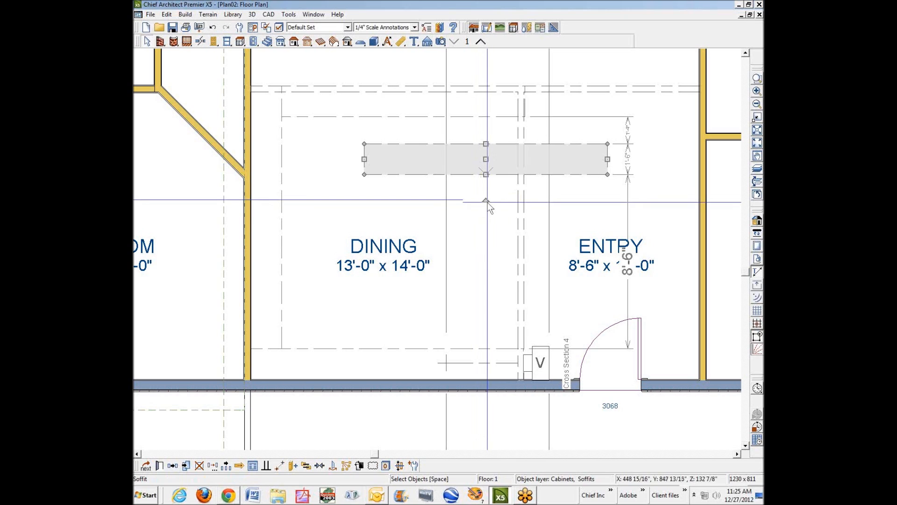
pyautogui.moveTo(486, 198); pyautogui.dragTo(366, 155)
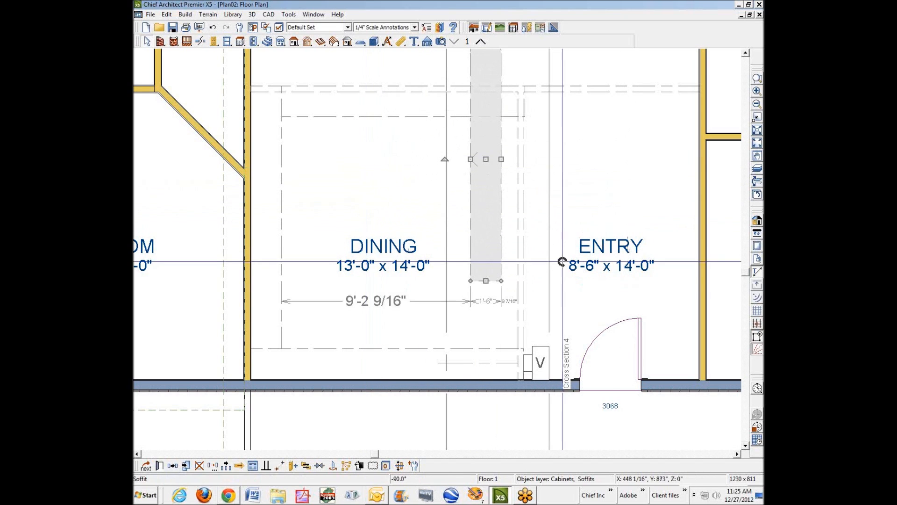
pyautogui.click(279, 465)
pyautogui.click(500, 280)
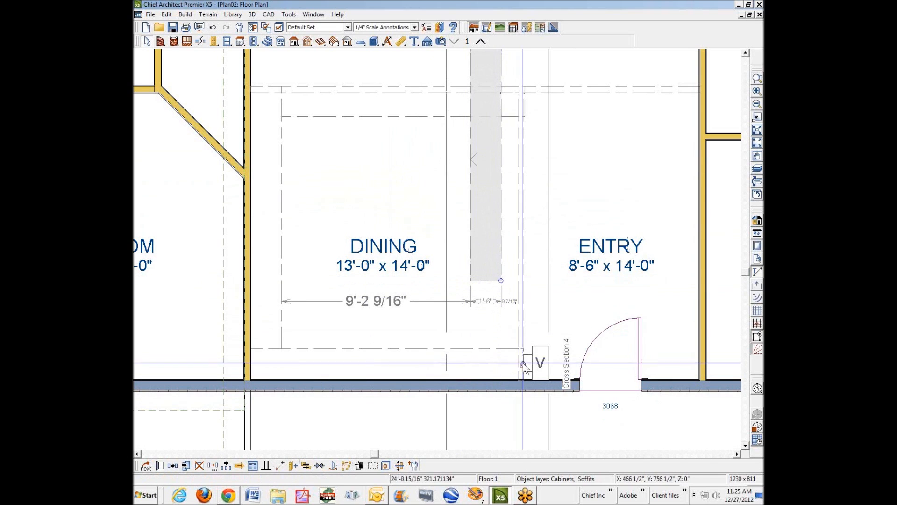
pyautogui.click(523, 348)
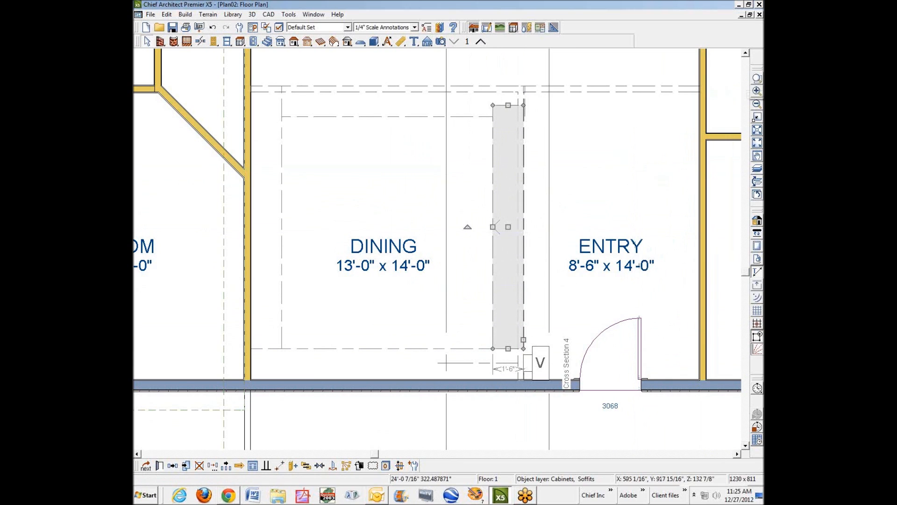
# Step: Extend the Entry-side soffit's rear end until it meets the Living room boundary soffit
pyautogui.click(758, 77)
pyautogui.moveTo(465, 65); pyautogui.dragTo(566, 170)
pyautogui.moveTo(408, 200); pyautogui.dragTo(462, 248)
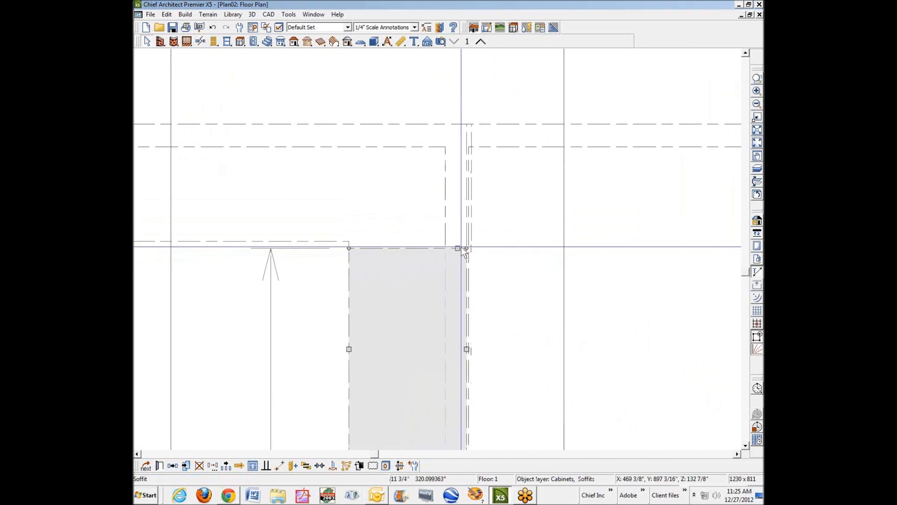
pyautogui.moveTo(457, 248); pyautogui.dragTo(458, 239)
pyautogui.click(627, 181)
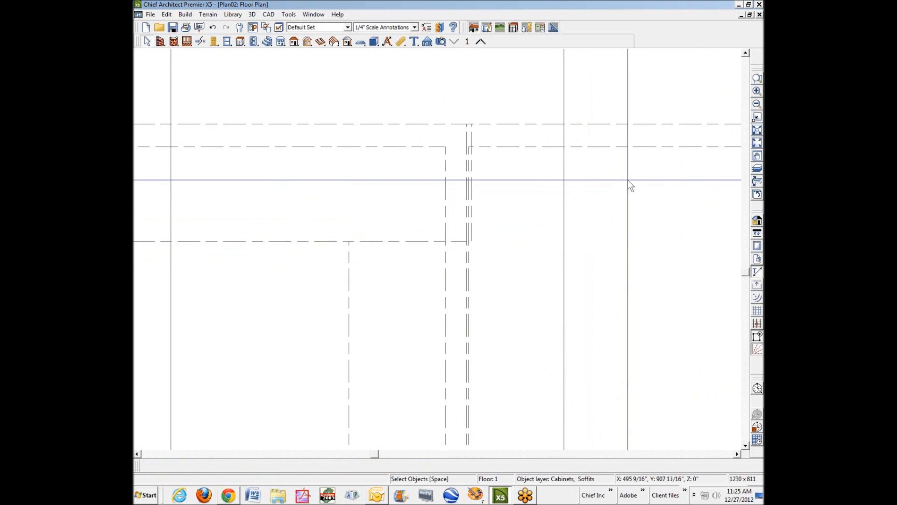
# Step: Create a full camera view toward the Dining room's front Bedroom-side corner, inspect the perimeter soffits, and close the view
pyautogui.scroll(-2, 639, 168)
pyautogui.scroll(-2, 641, 172)
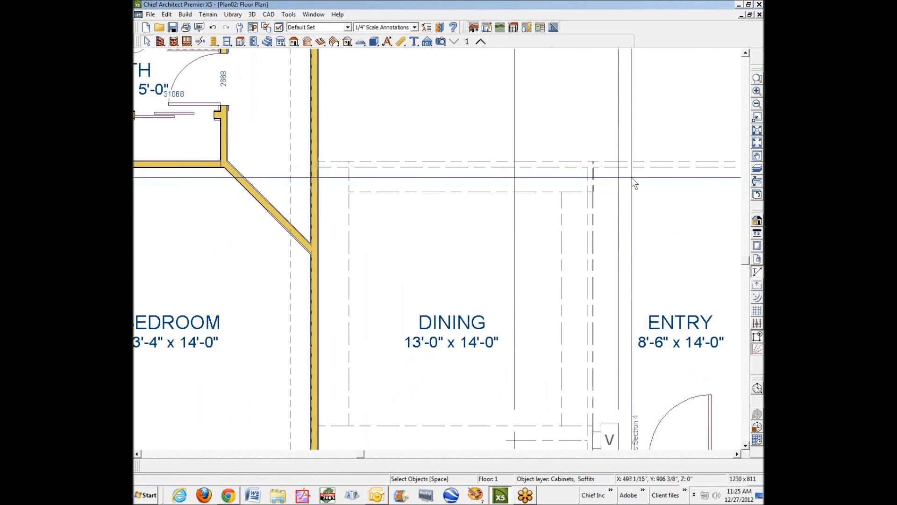
pyautogui.click(442, 42)
pyautogui.moveTo(593, 108); pyautogui.dragTo(475, 276)
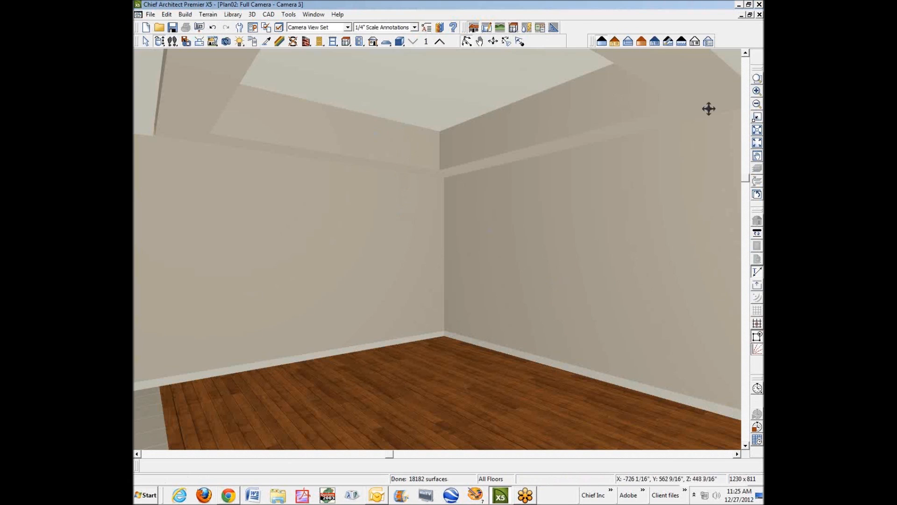
pyautogui.click(759, 14)
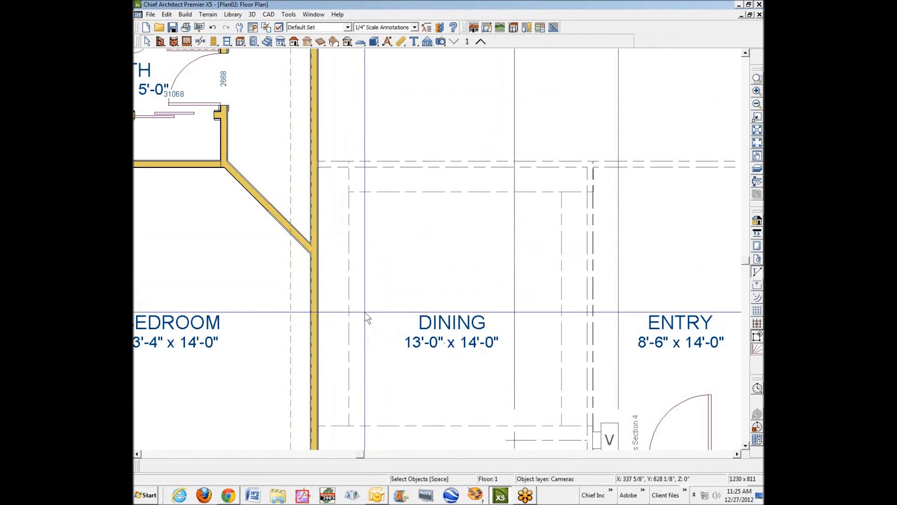
# Step: Draw a ceiling plane about 2'-1" wide from the inner edge of the Bedroom-side soffit into the Dining room
pyautogui.press('space')
pyautogui.click(187, 13)
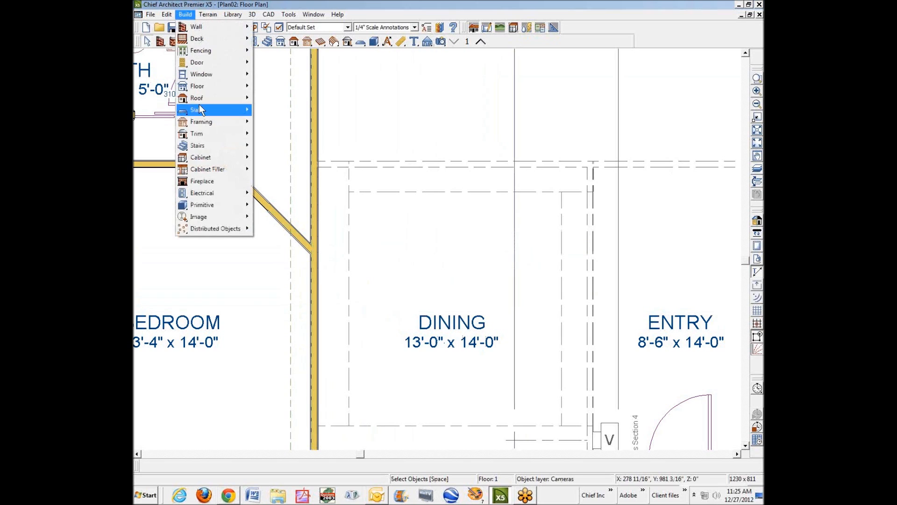
pyautogui.moveTo(200, 96)
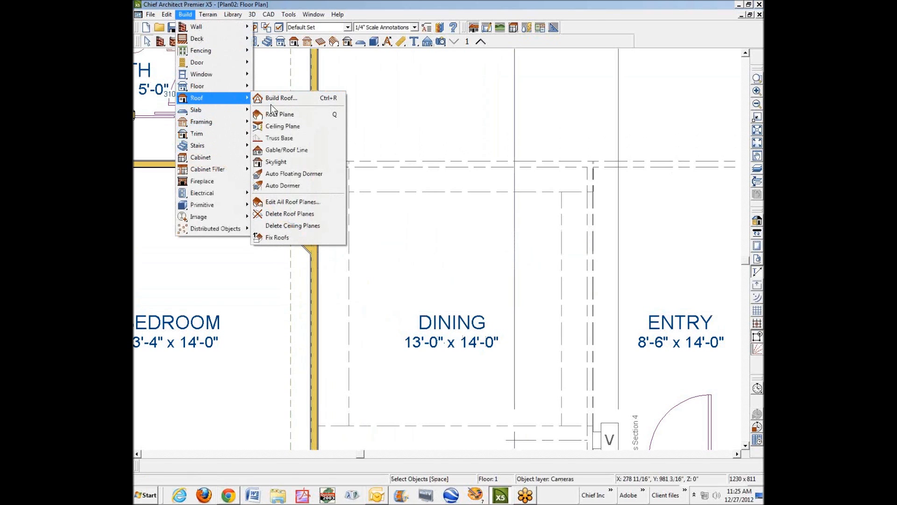
pyautogui.click(290, 126)
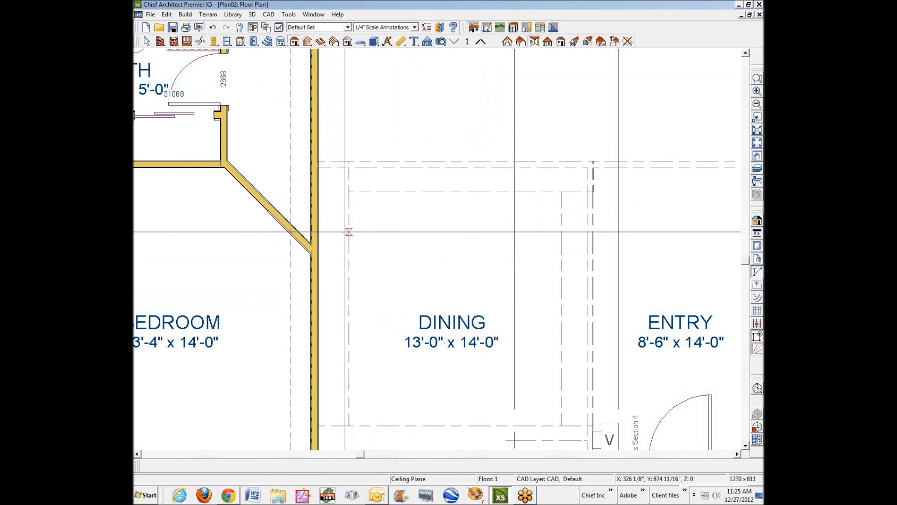
pyautogui.moveTo(350, 218)
pyautogui.mouseDown()
pyautogui.moveTo(435, 284)
pyautogui.moveTo(365, 322)
pyautogui.moveTo(352, 361)
pyautogui.mouseUp()
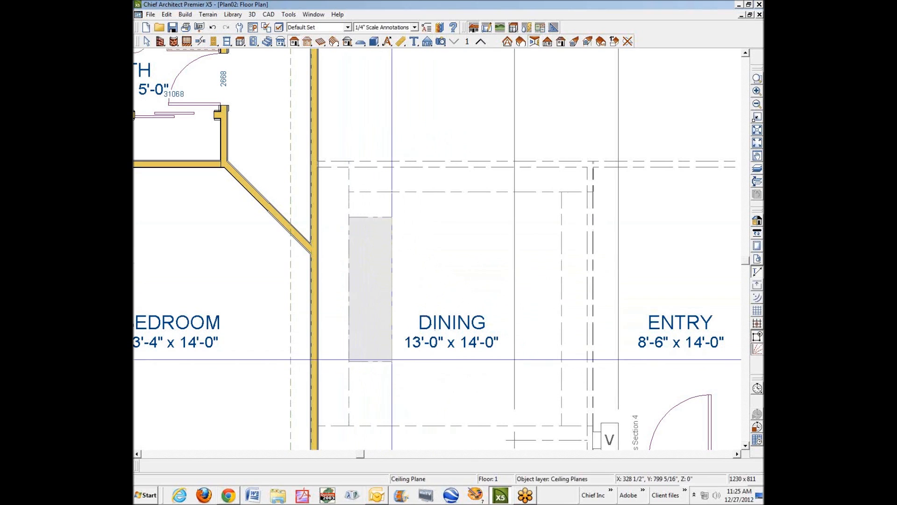
pyautogui.click(391, 359)
# Step: Set the ceiling plane's width to 30" and check its height and pitch settings without changing them
pyautogui.press('space')
pyautogui.click(393, 281)
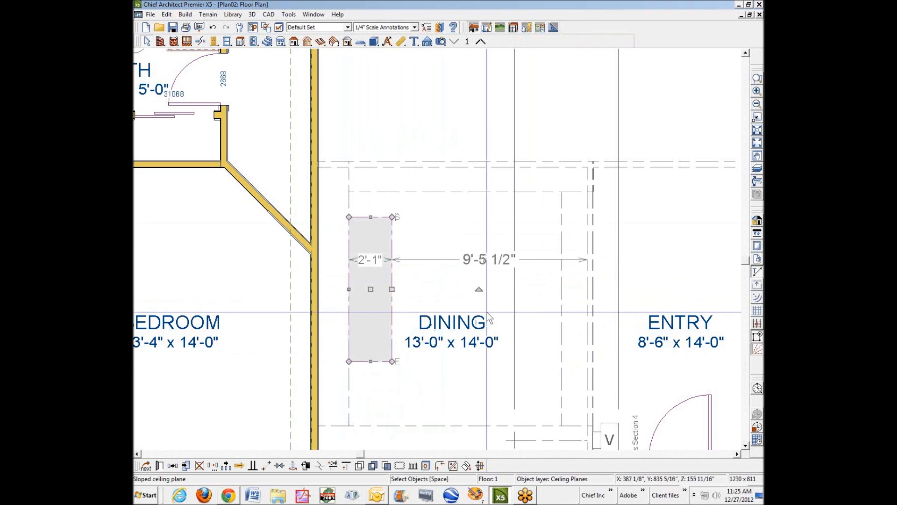
pyautogui.click(367, 260)
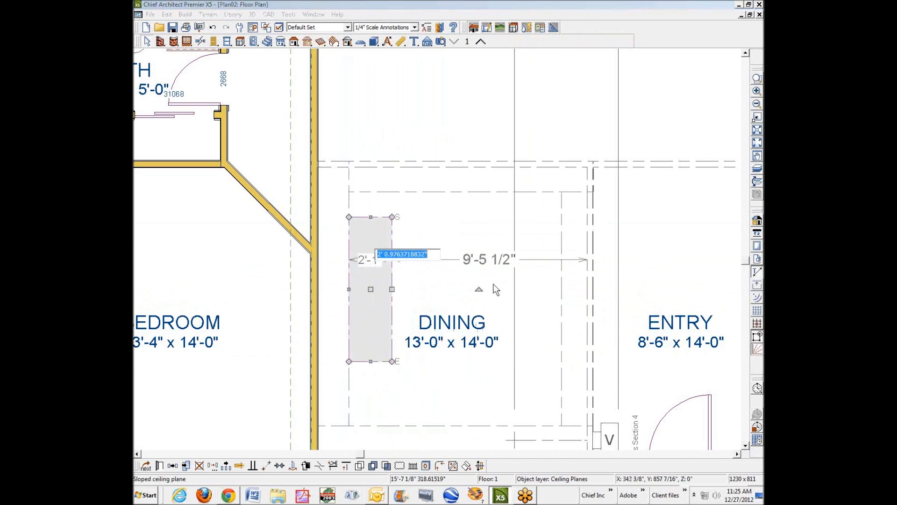
pyautogui.write('30')
pyautogui.press('Return')
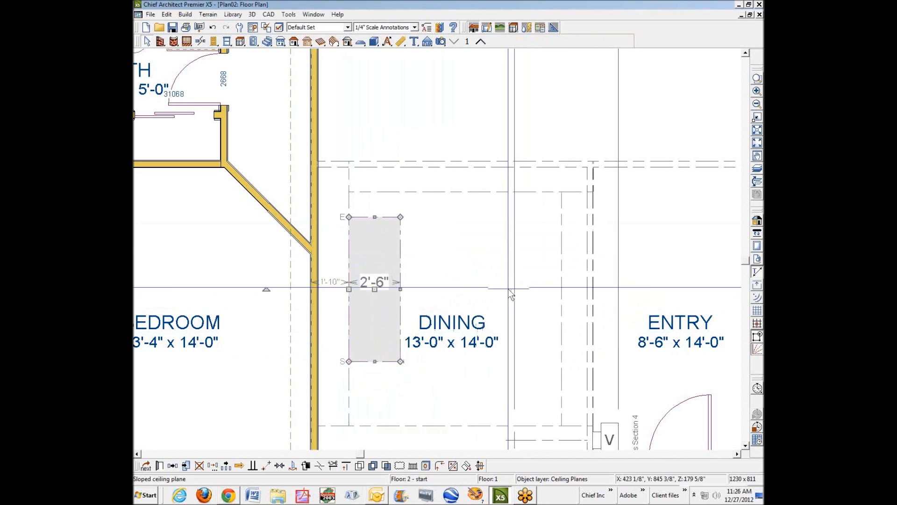
pyautogui.doubleClick(381, 221)
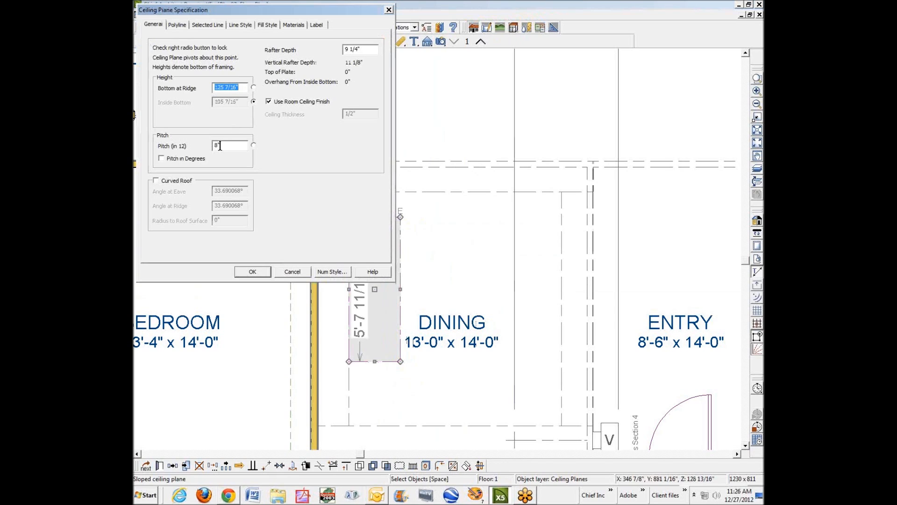
pyautogui.click(292, 272)
pyautogui.press('Escape')
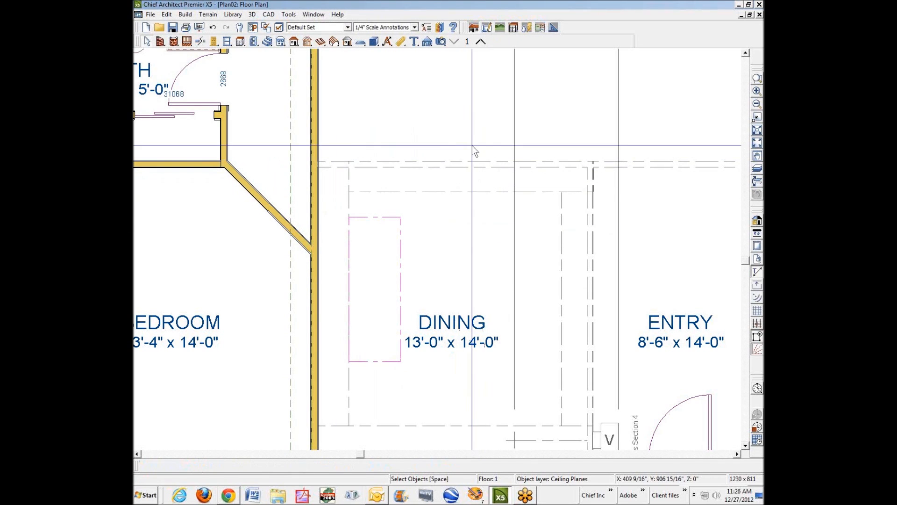
# Step: Create a backclipped cross section through the Dining ceiling plane looking toward the front wall, showing its lower end at the Bedroom-side soffit
pyautogui.click(427, 42)
pyautogui.click(525, 42)
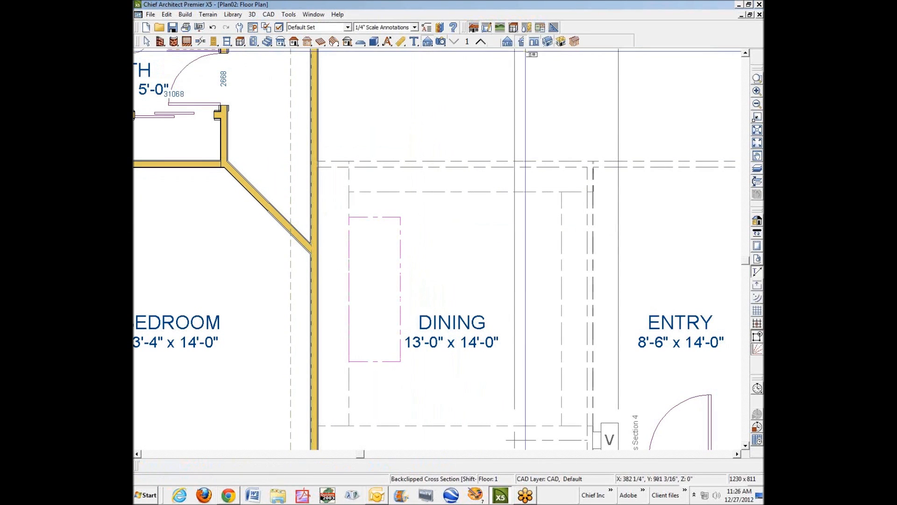
pyautogui.moveTo(464, 207); pyautogui.dragTo(465, 258)
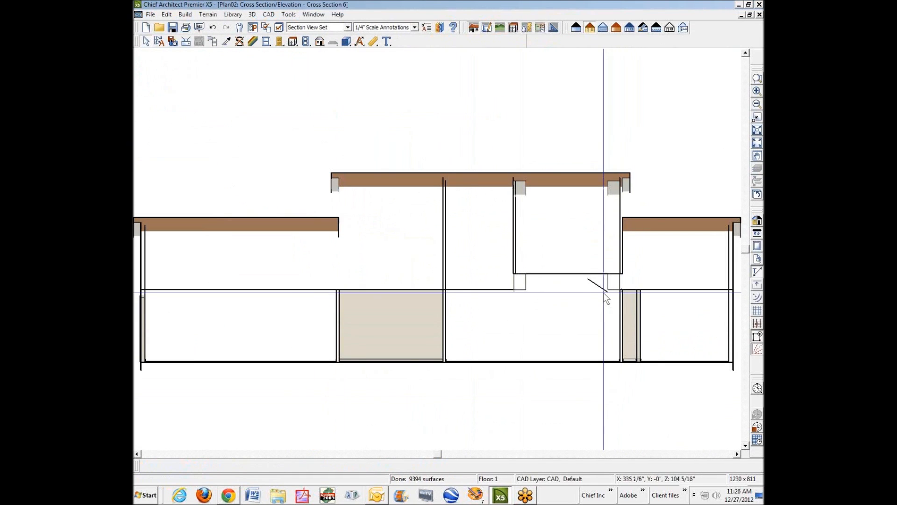
pyautogui.click(757, 92)
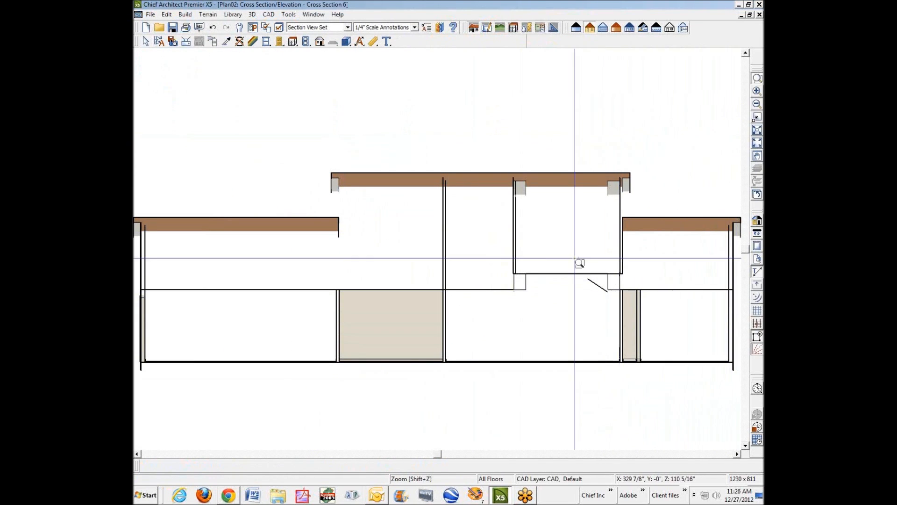
pyautogui.moveTo(481, 241); pyautogui.dragTo(645, 316)
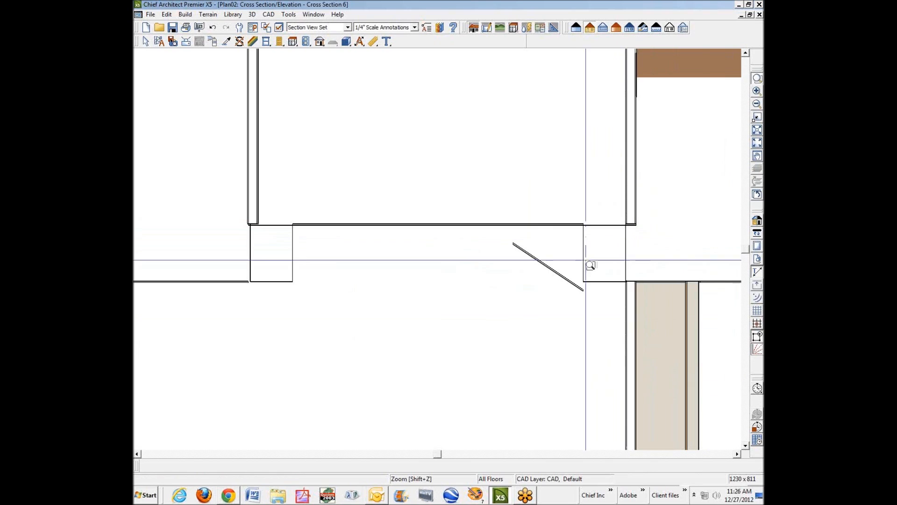
pyautogui.moveTo(537, 252); pyautogui.dragTo(618, 335)
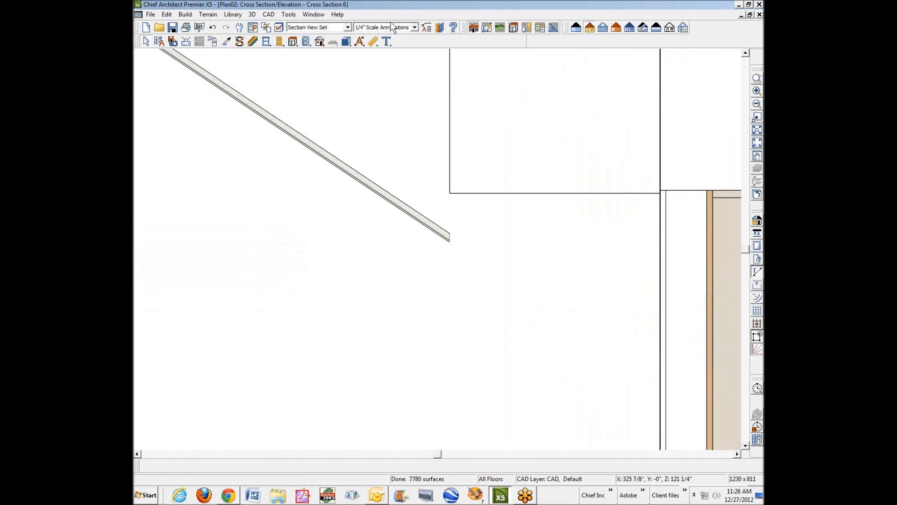
# Step: Try to dimension the offset between the ceiling plane's lower end and the soffit's bottom corner, and return to the floor plan
pyautogui.click(377, 42)
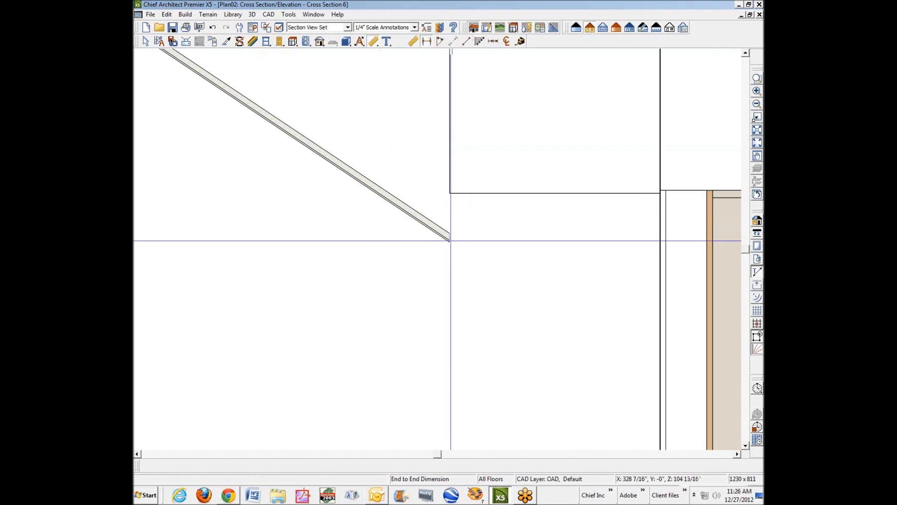
pyautogui.moveTo(450, 241); pyautogui.dragTo(463, 310)
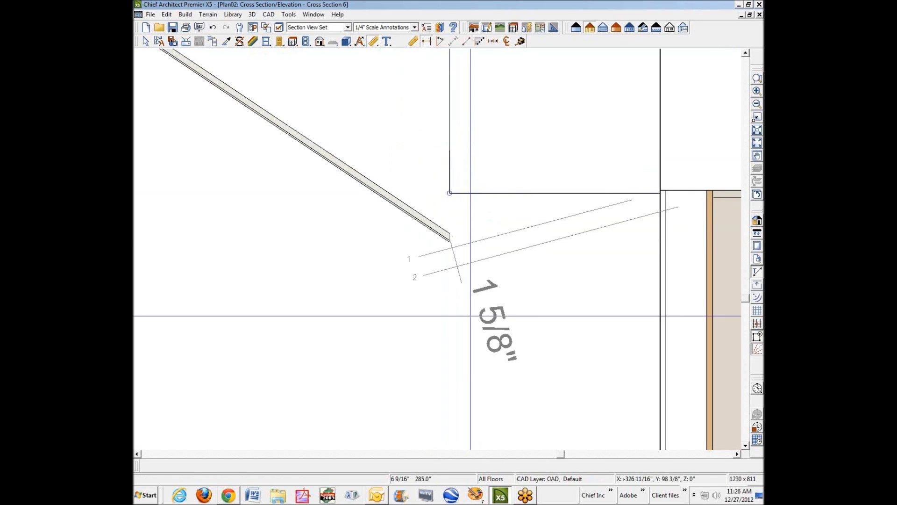
pyautogui.hotkey('ctrl', 'Tab')
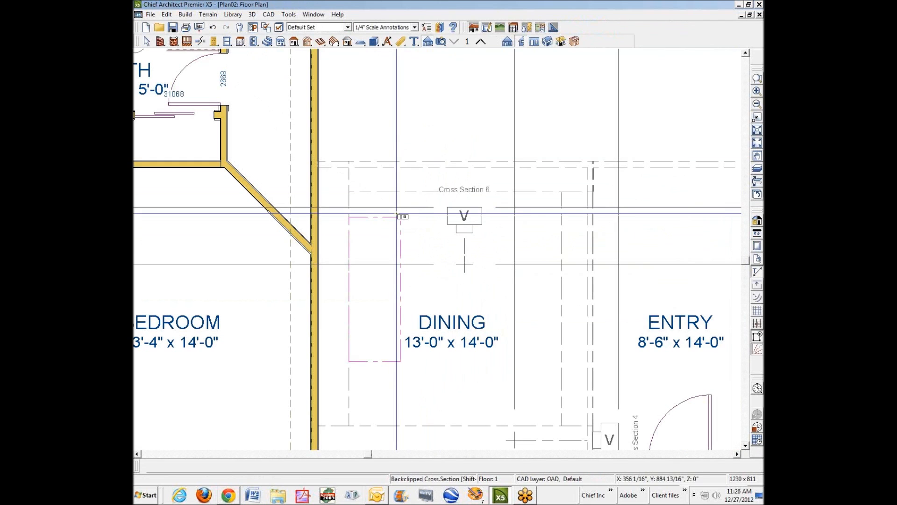
# Step: Raise the sloped ceiling plane with a Z-only relative move using Transform/Replicate Object, and check its lower end in Cross Section 6
pyautogui.click(399, 244)
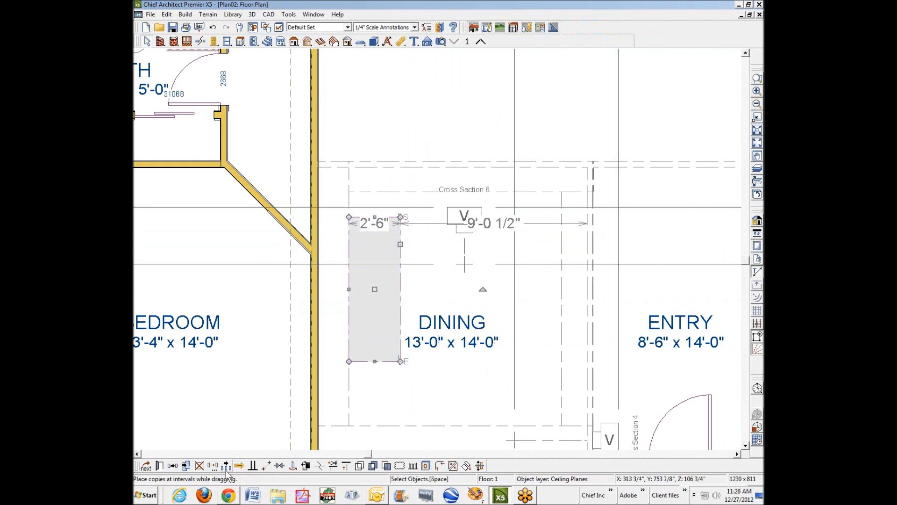
pyautogui.click(214, 466)
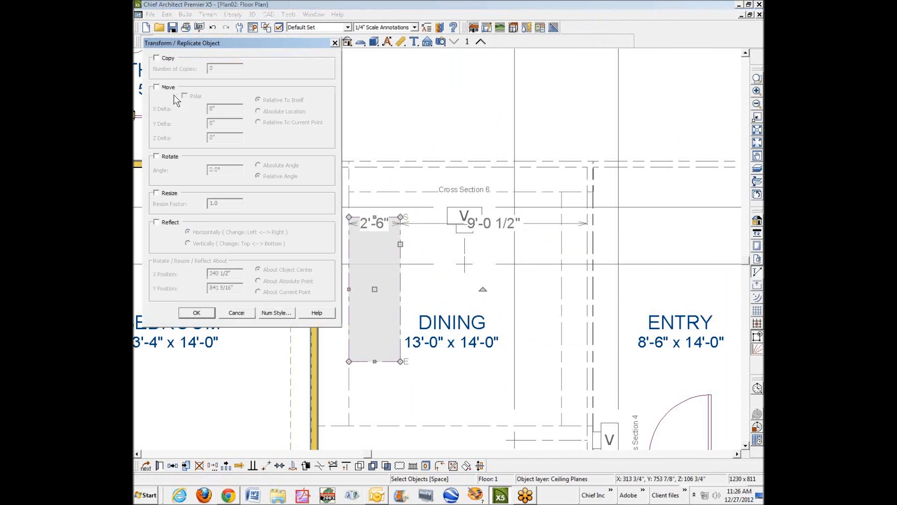
pyautogui.click(157, 87)
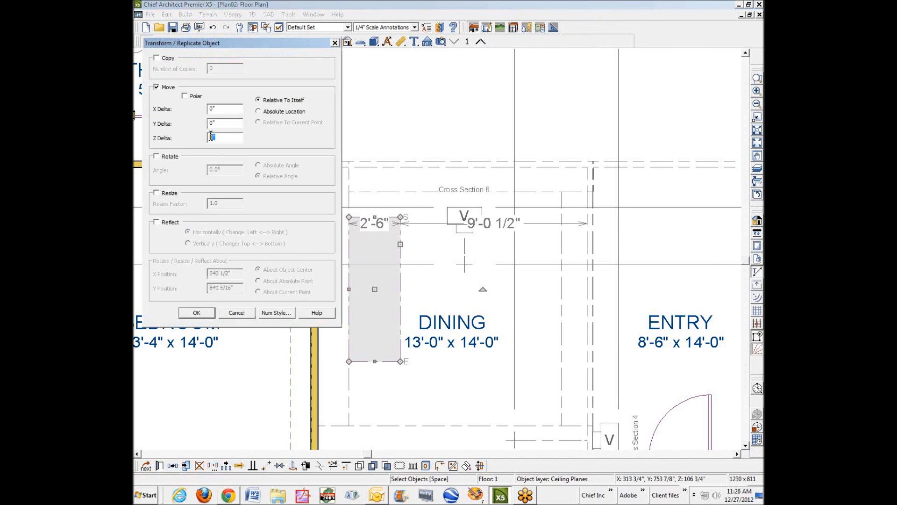
pyautogui.write('7/')
pyautogui.click(206, 313)
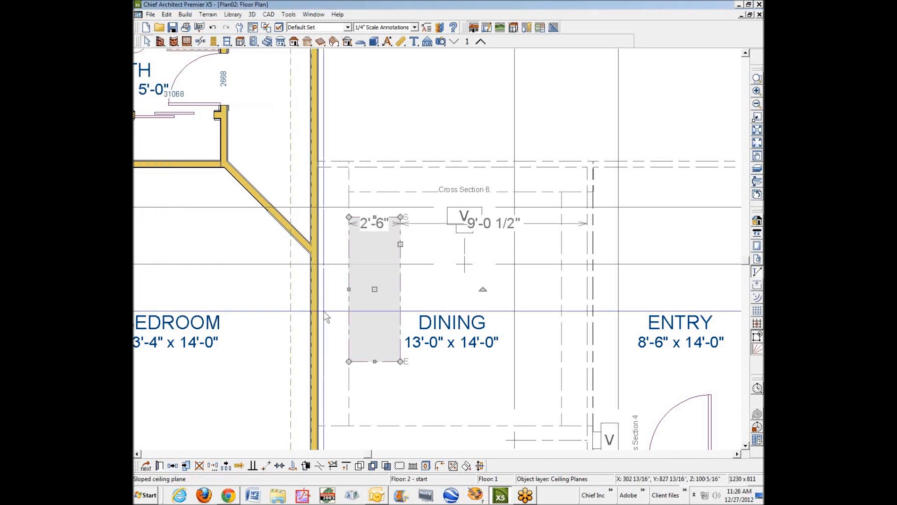
pyautogui.hotkey('ctrl', 'Tab')
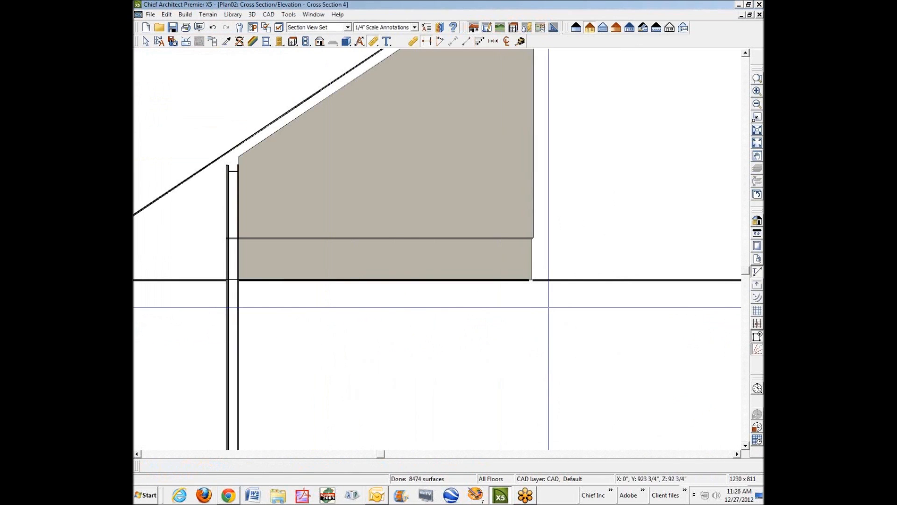
pyautogui.scroll(-2, 542, 306)
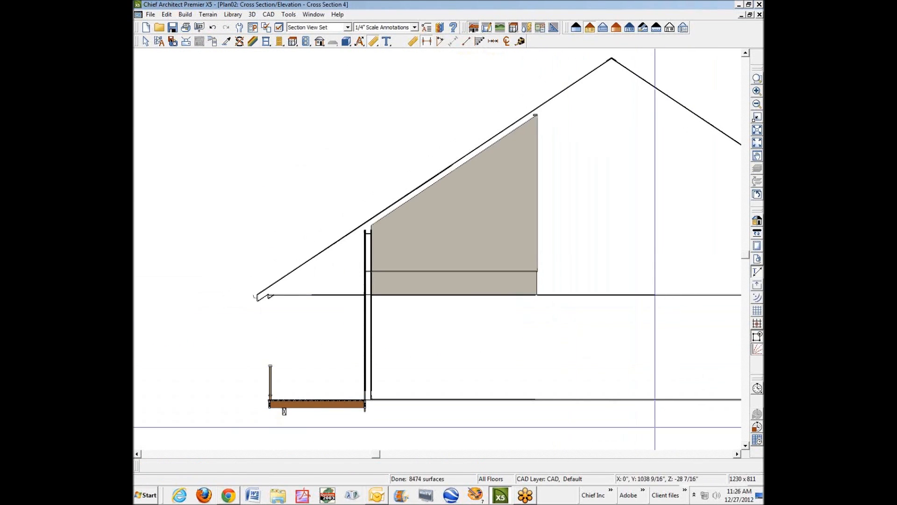
pyautogui.hotkey('ctrl', 'Tab')
pyautogui.press('space')
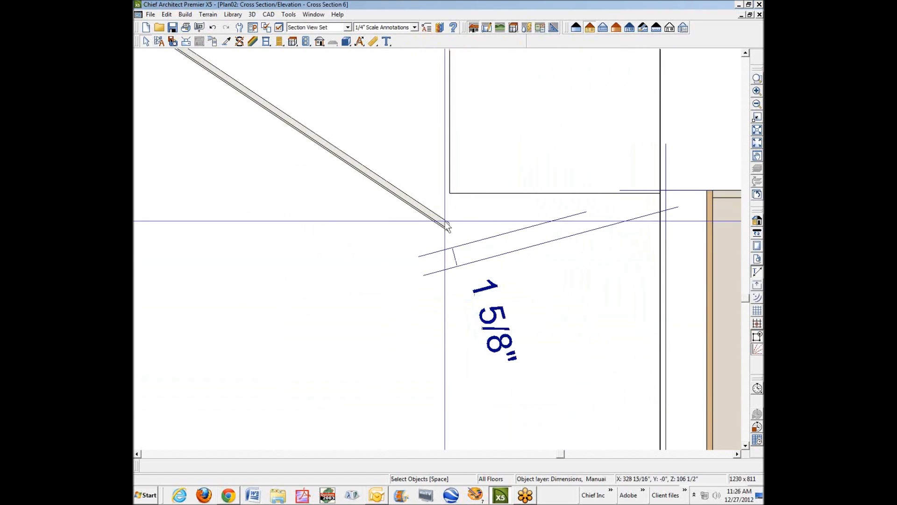
# Step: Raise the ceiling plane's Inside Bottom height in its specification with the pitch locked, and check its lower end in Cross Section 6
pyautogui.hotkey('ctrl', 'Tab')
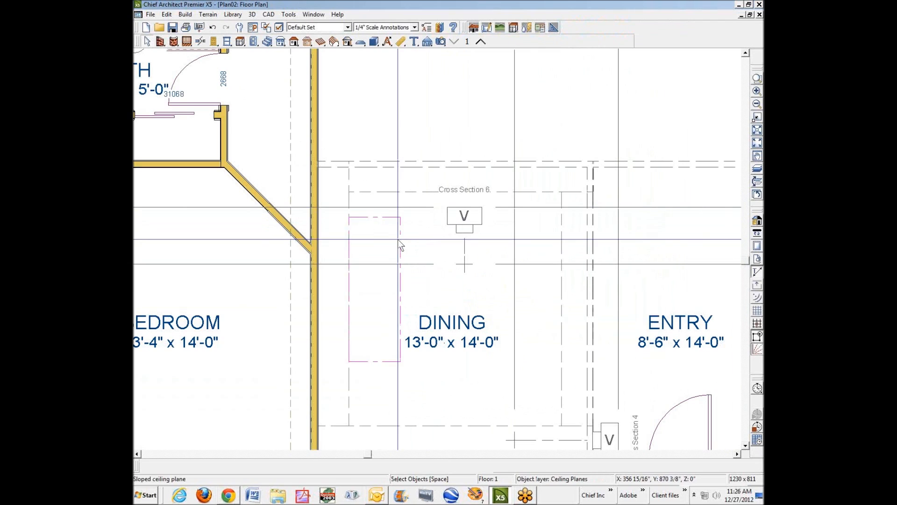
pyautogui.click(400, 243)
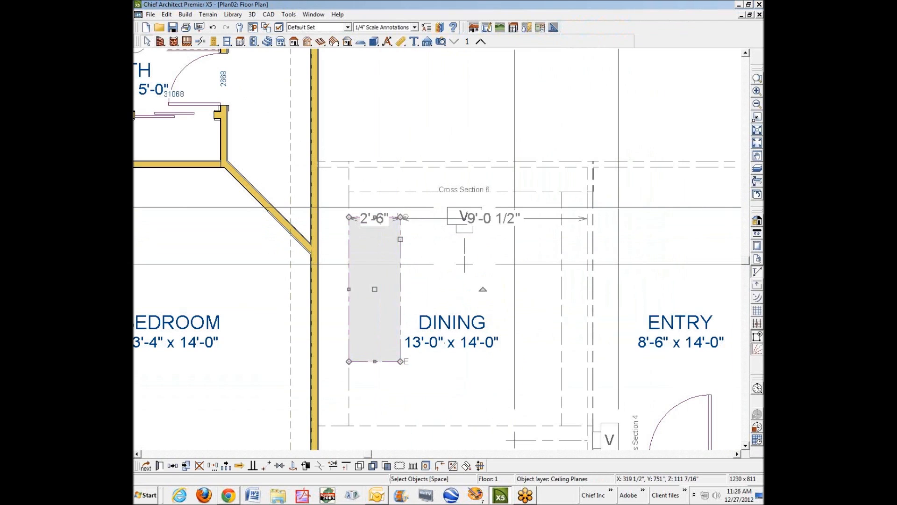
pyautogui.click(164, 467)
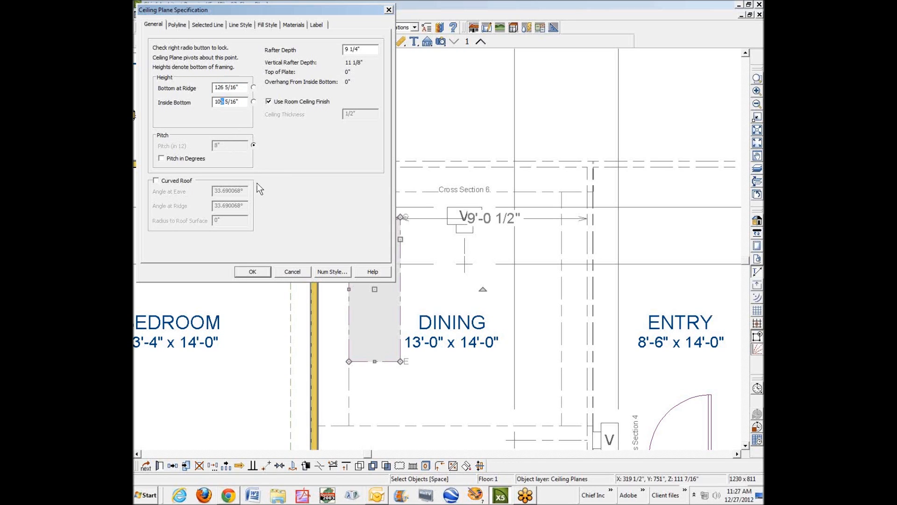
pyautogui.click(243, 271)
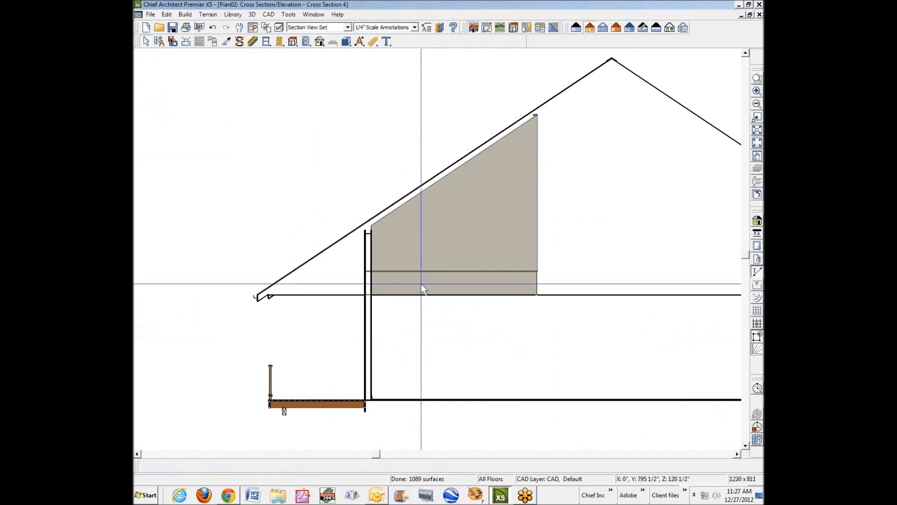
pyautogui.scroll(5, 470, 323)
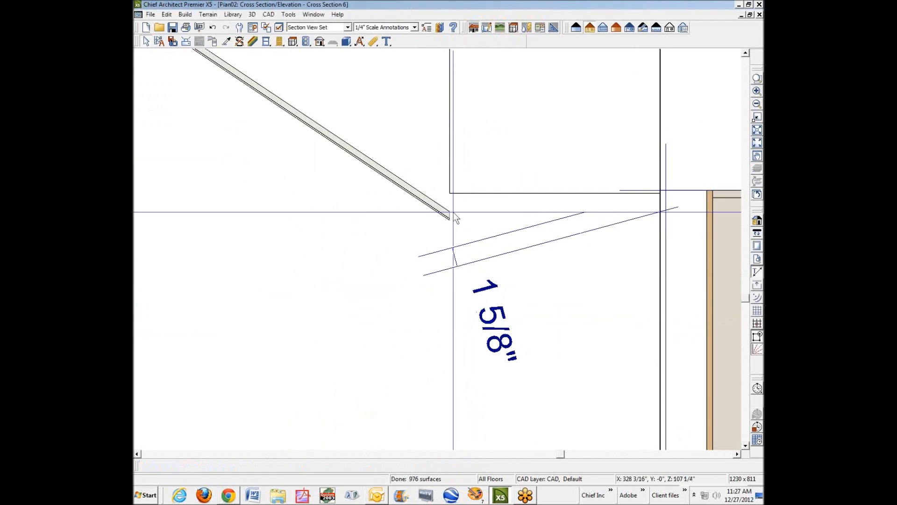
pyautogui.scroll(-2, 453, 212)
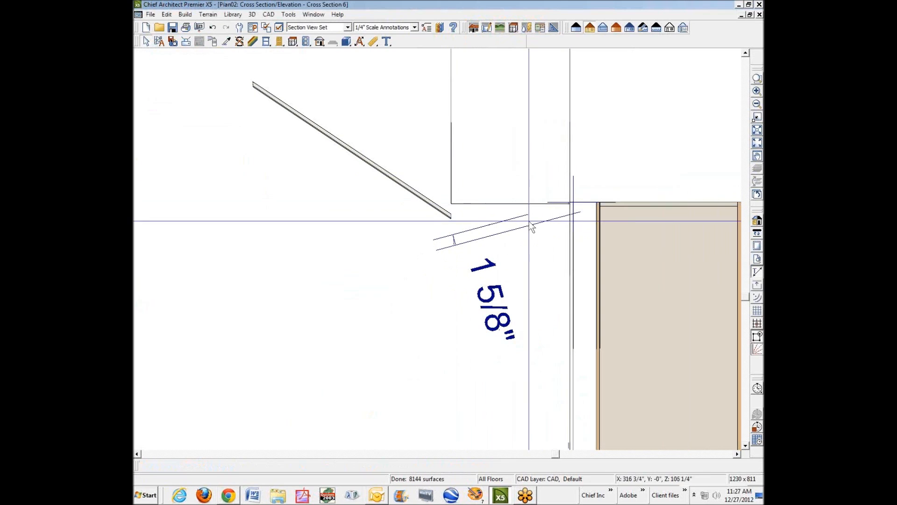
# Step: Close Cross Section 6 without saving and create a new backclipped cross section through the Dining ceiling plane, framing its lower end and the soffit
pyautogui.click(760, 14)
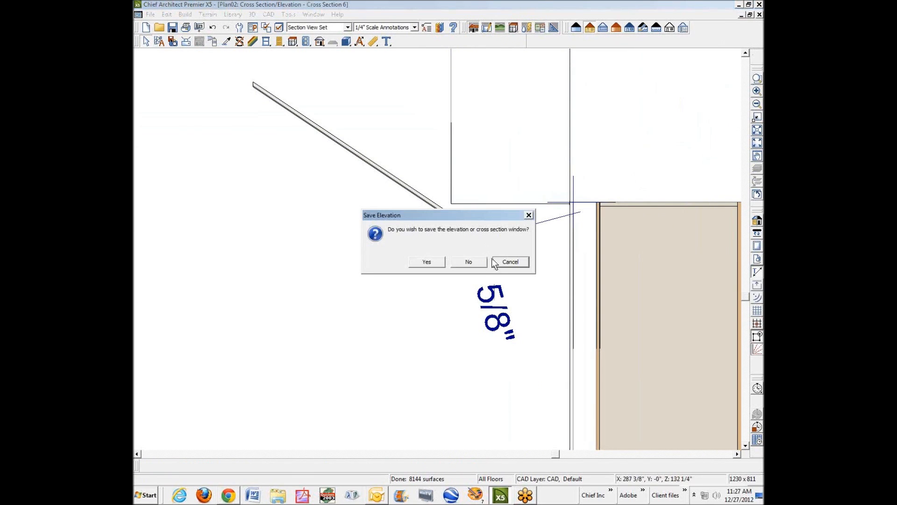
pyautogui.click(468, 262)
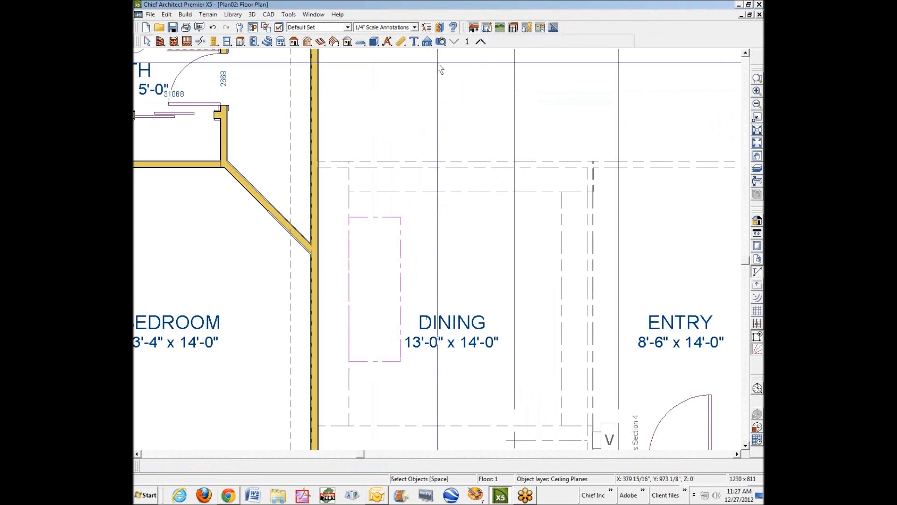
pyautogui.click(427, 41)
pyautogui.moveTo(446, 206); pyautogui.dragTo(477, 233)
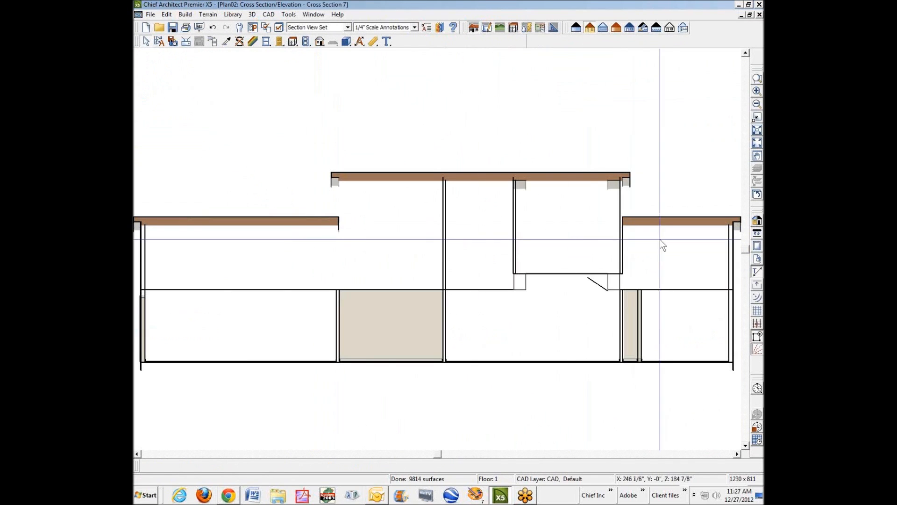
pyautogui.click(757, 79)
pyautogui.moveTo(561, 257); pyautogui.dragTo(649, 339)
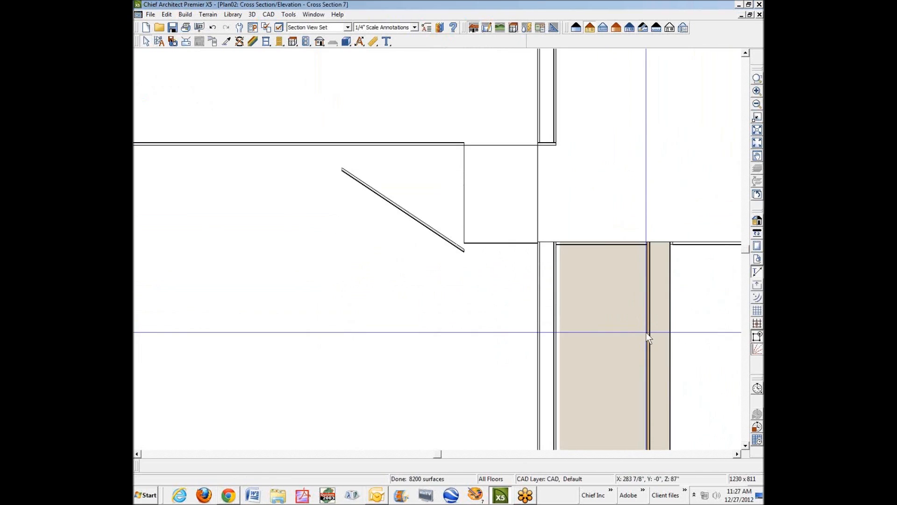
# Step: Select the sloped ceiling plane in the floor plan and raise it with a Z-only relative move using Transform/Replicate Object
pyautogui.click(411, 217)
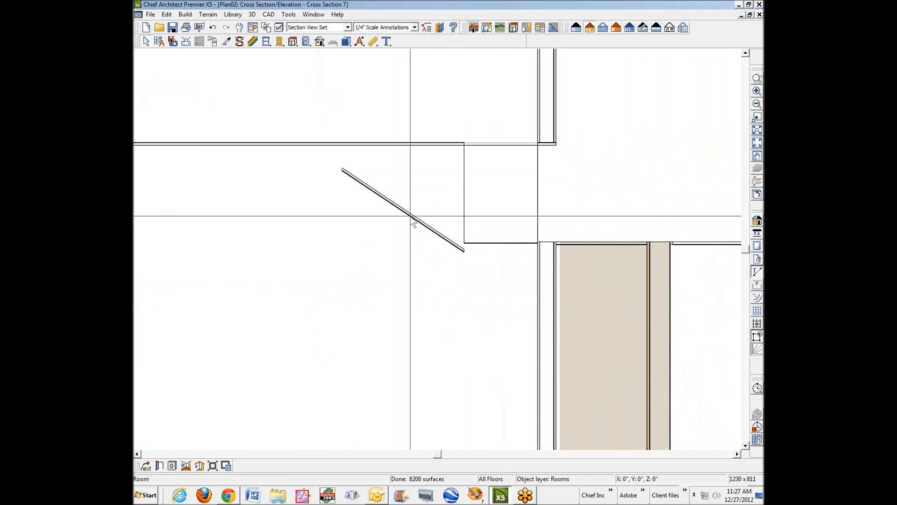
pyautogui.hotkey('ctrl', 'Tab')
pyautogui.press('space')
pyautogui.click(392, 276)
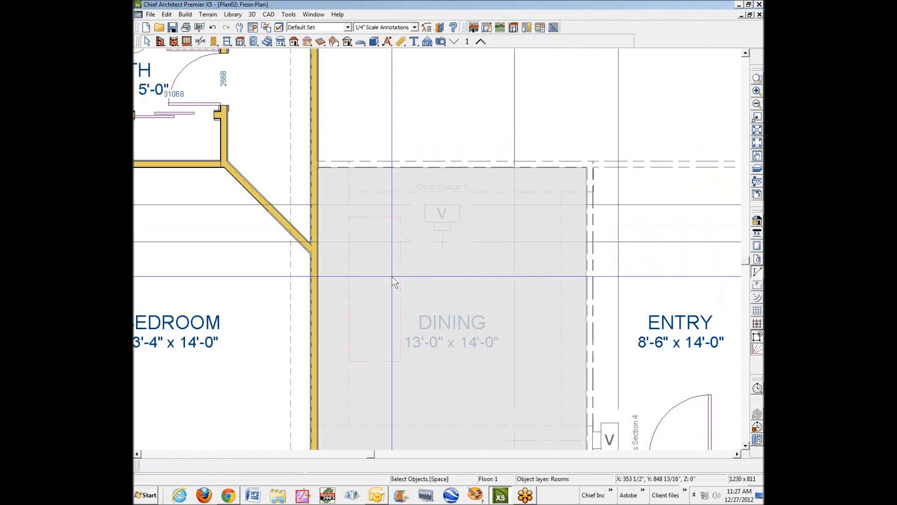
pyautogui.click(400, 291)
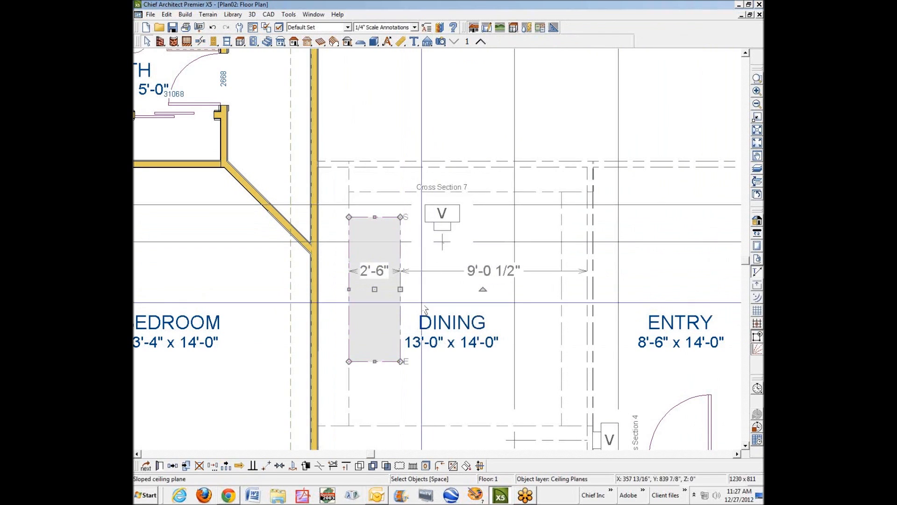
pyautogui.click(212, 465)
pyautogui.doubleClick(217, 137)
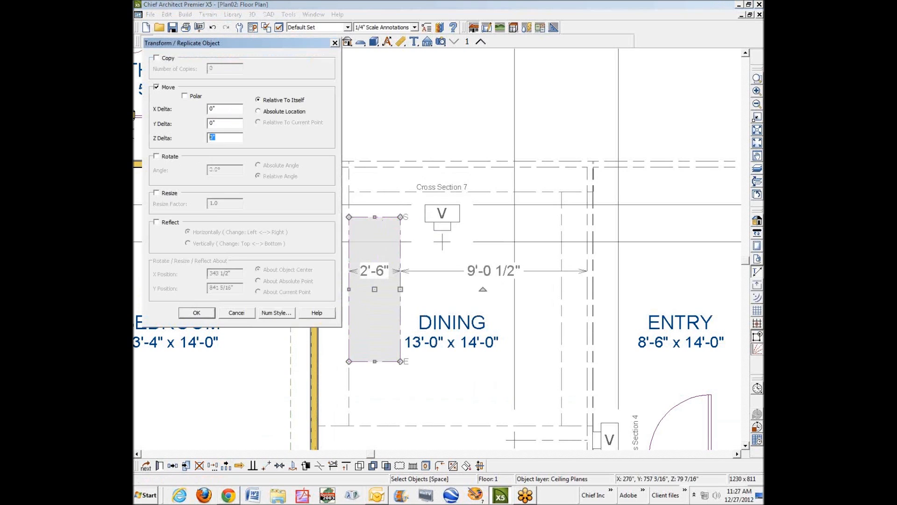
pyautogui.click(203, 315)
# Step: Close Cross Section 4 and examine the ceiling plane's lower end against the soffit's bottom corner in Cross Section 7
pyautogui.hotkey('ctrl', 'Tab')
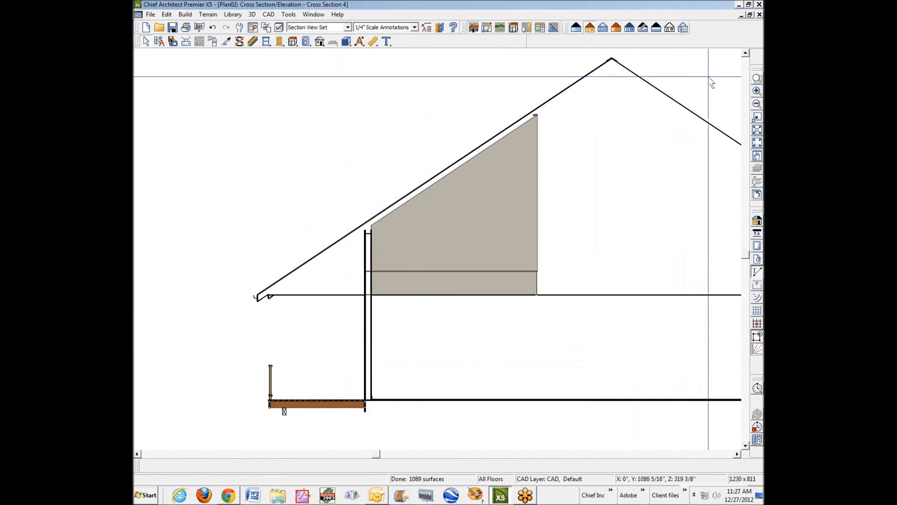
pyautogui.click(759, 15)
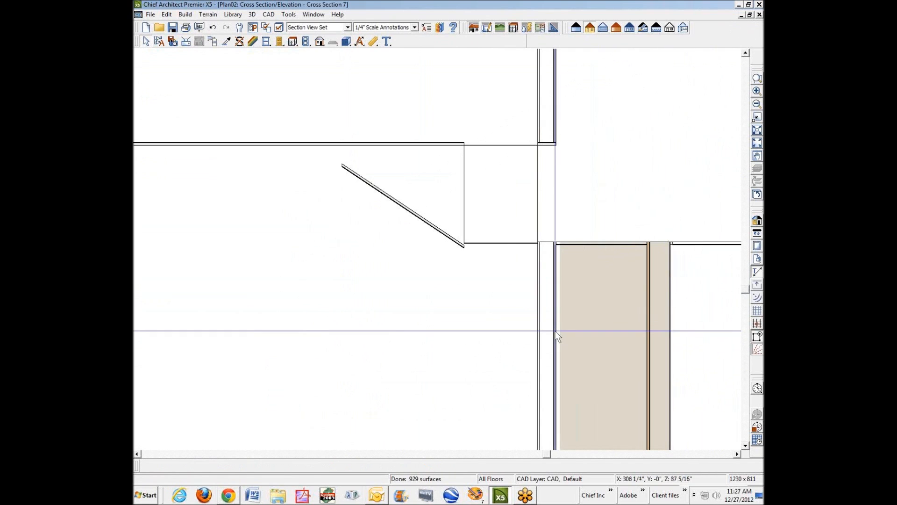
pyautogui.scroll(3, 466, 251)
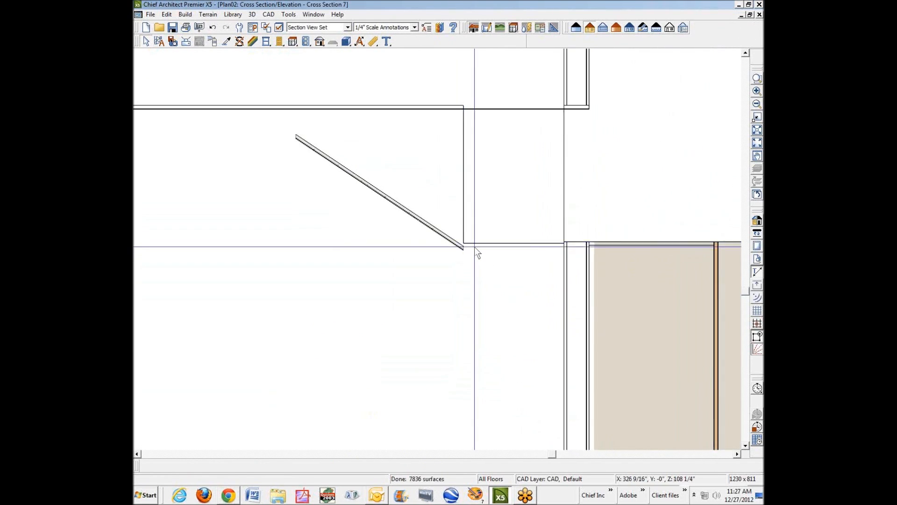
pyautogui.scroll(2, 466, 258)
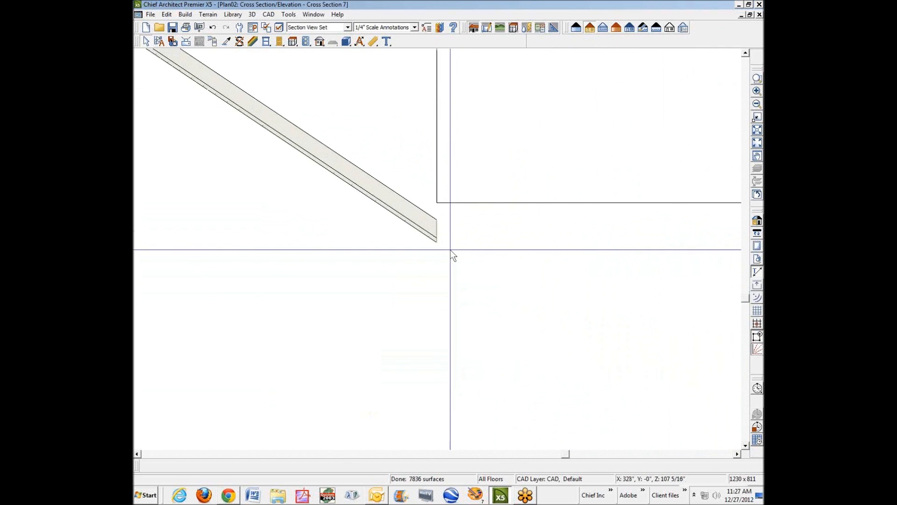
# Step: Move the ceiling plane up by a Z Delta of 1" relative to itself and check it in Cross Section 7
pyautogui.hotkey('ctrl', 'Tab')
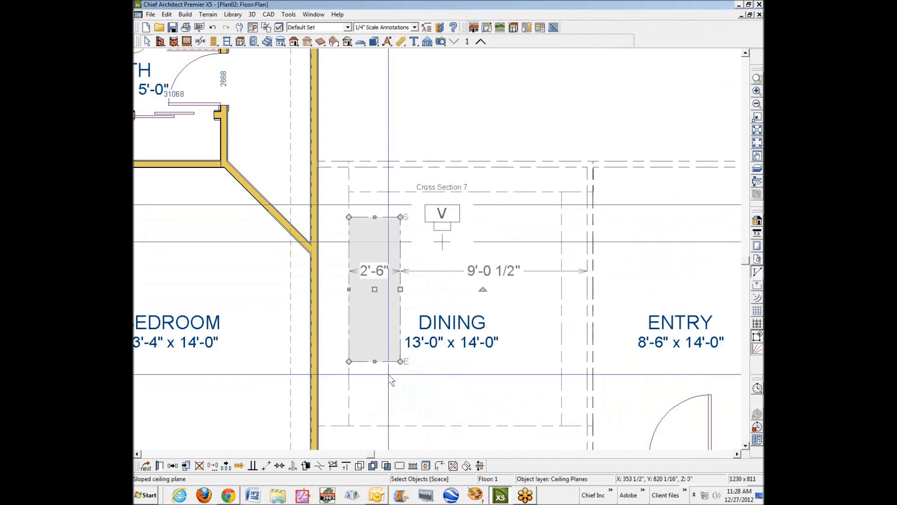
pyautogui.click(213, 465)
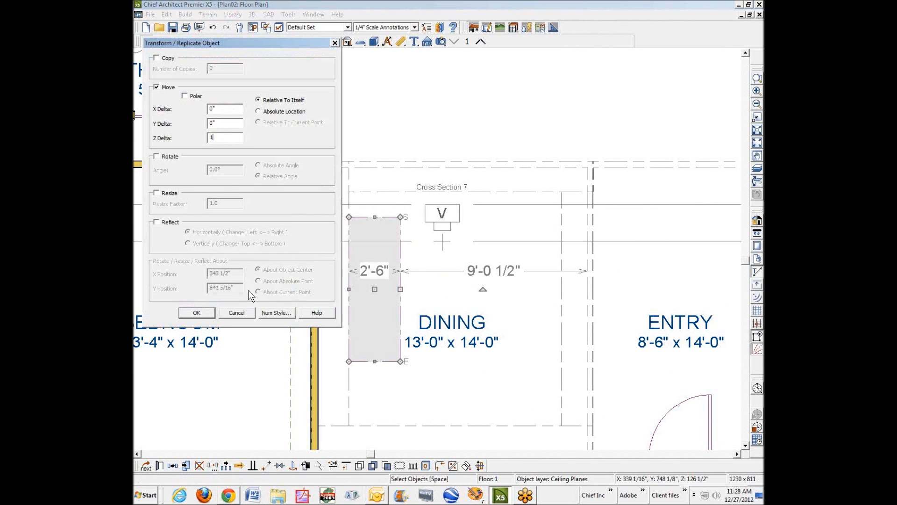
pyautogui.click(196, 313)
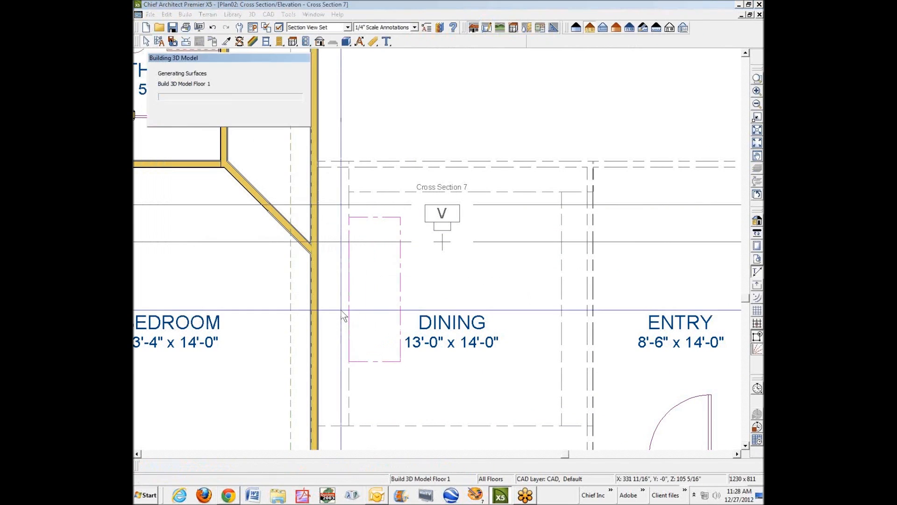
pyautogui.hotkey('ctrl', 'Tab')
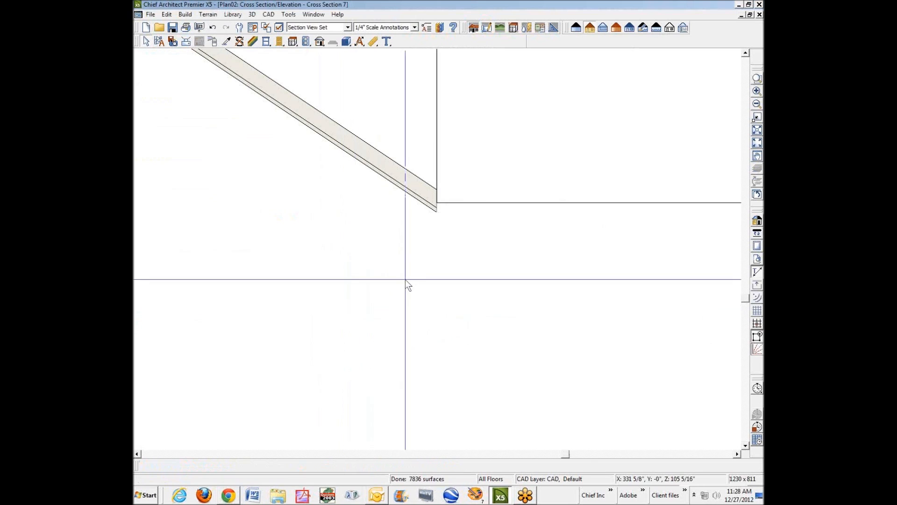
# Step: Raise the ceiling plane by a fraction of an inch in Z only, and check its alignment with the soffit's bottom corner
pyautogui.hotkey('ctrl', 'Tab')
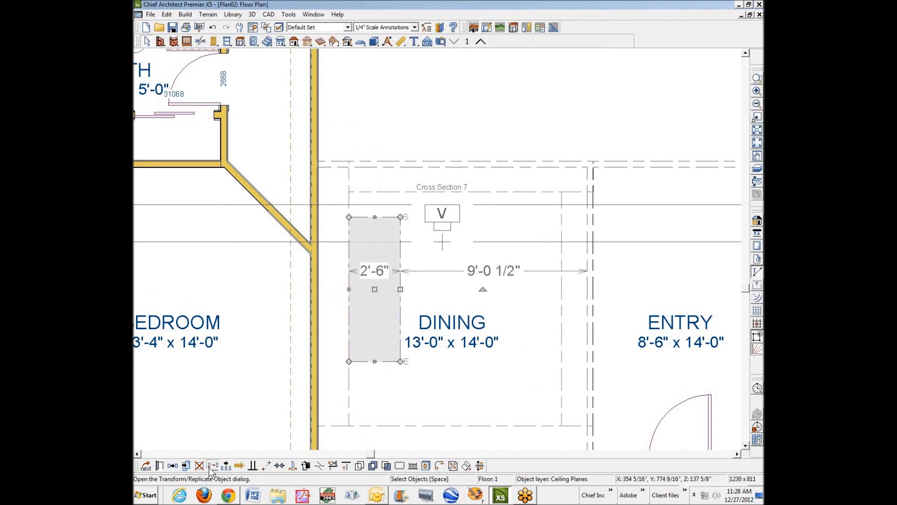
pyautogui.click(213, 466)
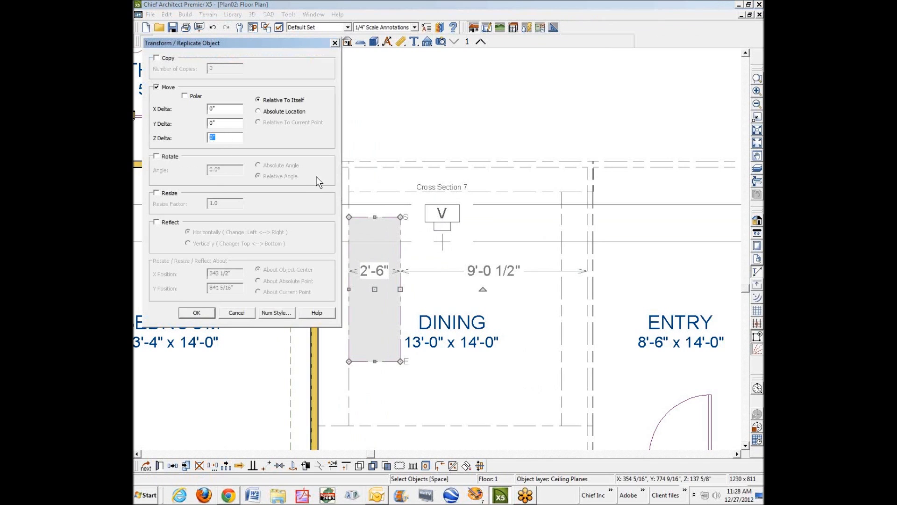
pyautogui.write('.')
pyautogui.click(209, 312)
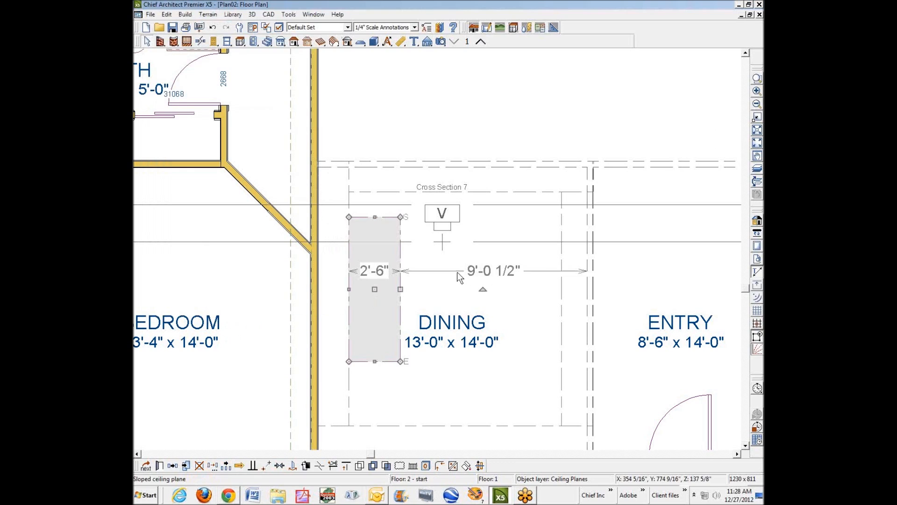
pyautogui.hotkey('ctrl', 'Tab')
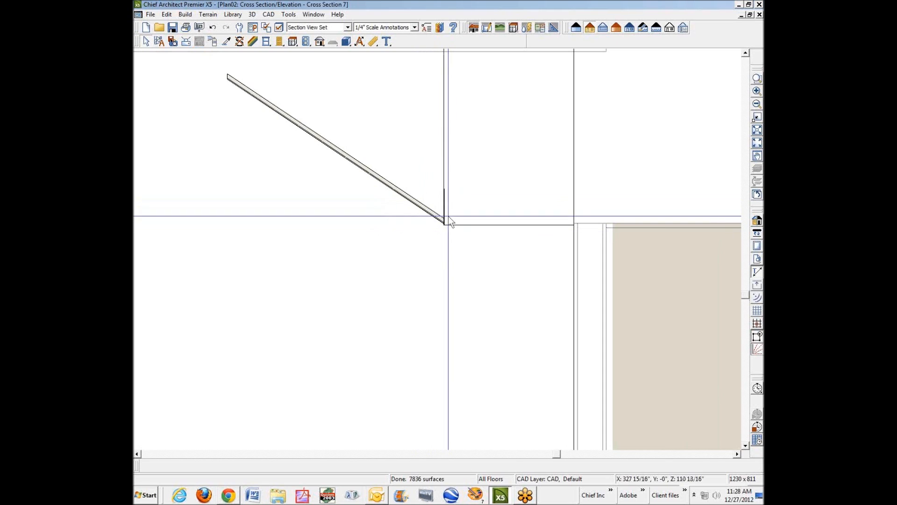
pyautogui.scroll(-3, 450, 226)
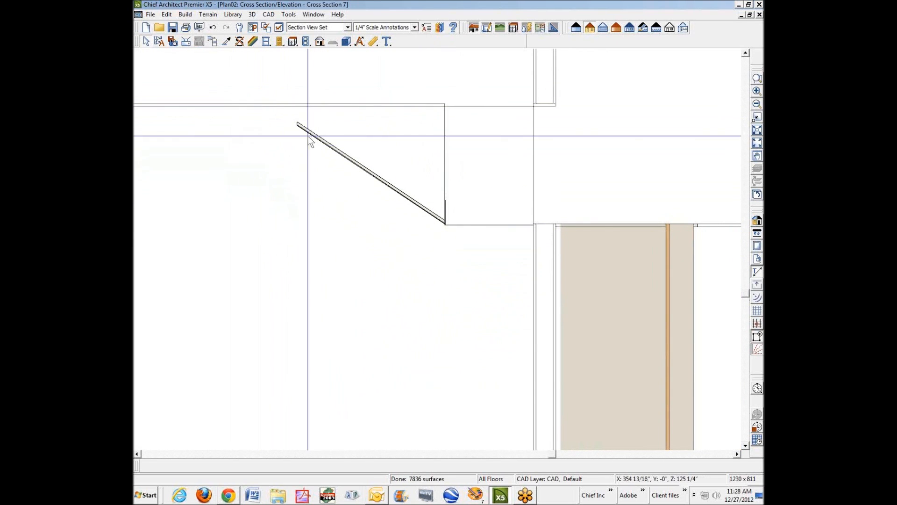
# Step: Set the ceiling plane's width to 36" in the floor plan and check its upper end against the ceiling in Cross Section 7
pyautogui.hotkey('ctrl', 'Tab')
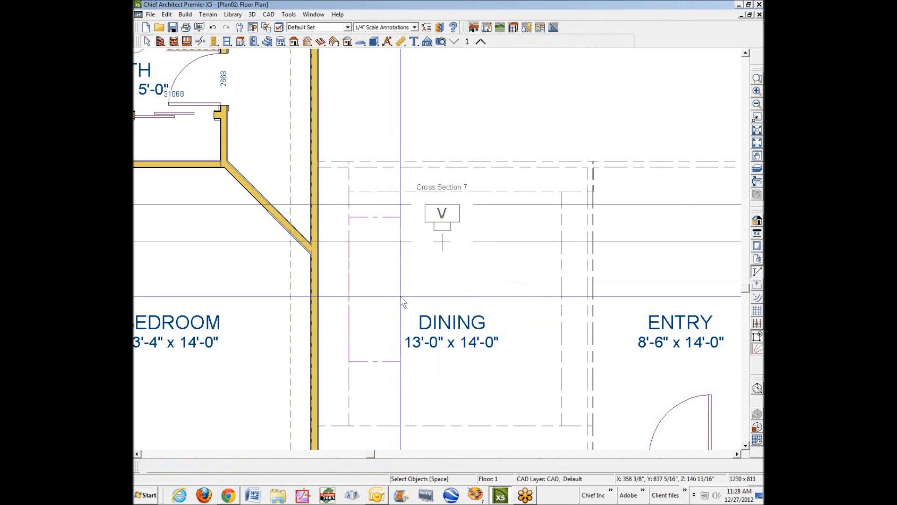
pyautogui.click(373, 271)
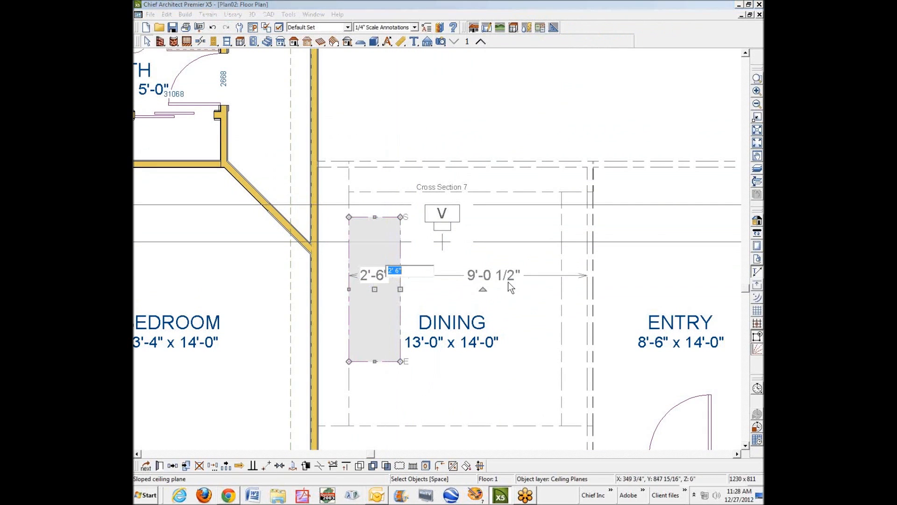
pyautogui.write('36')
pyautogui.press('Return')
pyautogui.hotkey('ctrl', 'Tab')
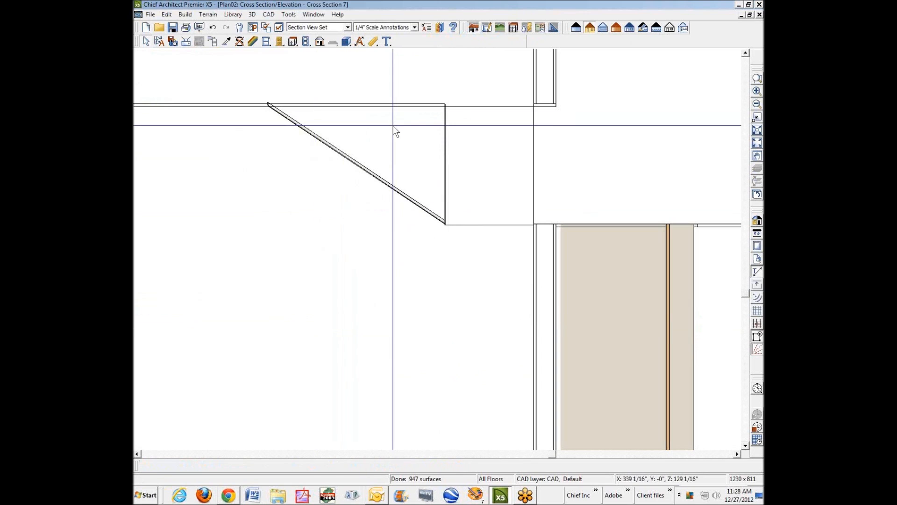
# Step: Copy the sloped ceiling plane toward the Entry side of the Dining room, about 2'-7" from the Entry wall
pyautogui.hotkey('ctrl', 'Tab')
pyautogui.press('Escape')
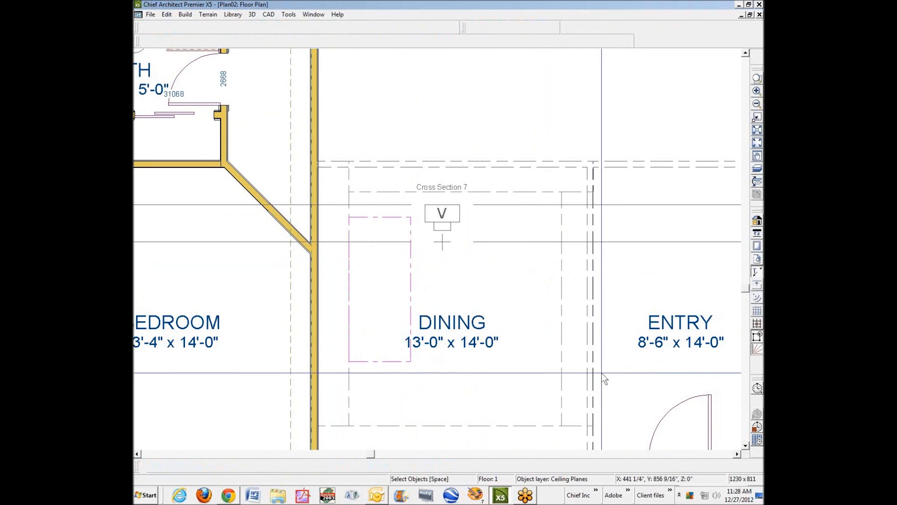
pyautogui.click(409, 276)
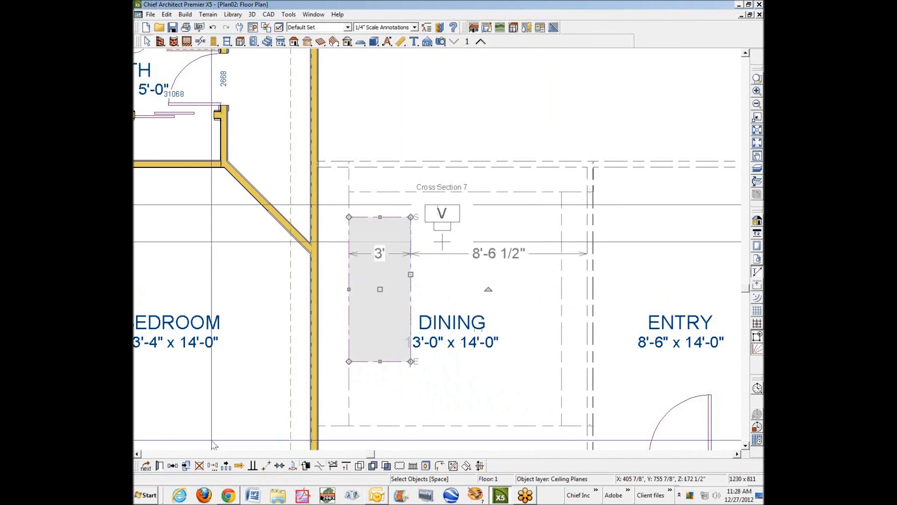
pyautogui.click(505, 290)
pyautogui.moveTo(395, 291); pyautogui.dragTo(633, 279)
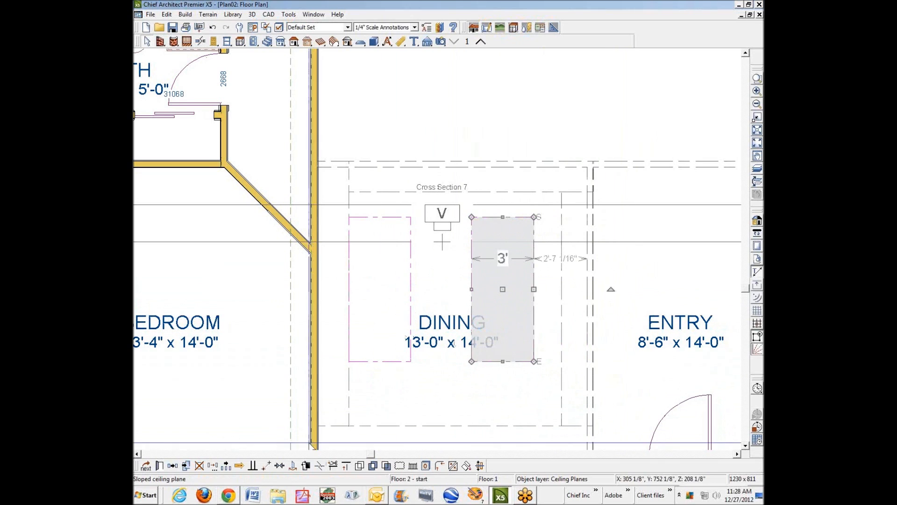
# Step: Move the copied ceiling plane point to point, from its upper Entry-side corner to the inner corner where the rear and Entry-side soffits meet
pyautogui.click(279, 464)
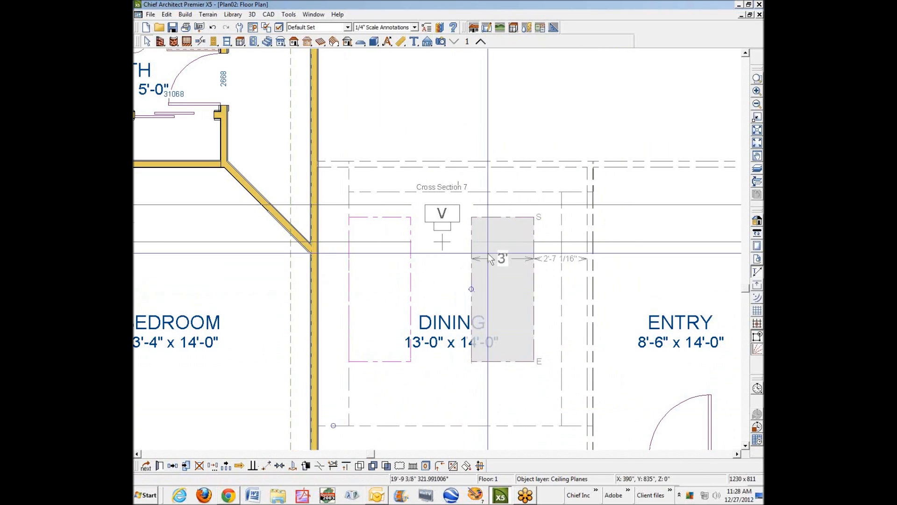
pyautogui.click(534, 217)
pyautogui.click(562, 191)
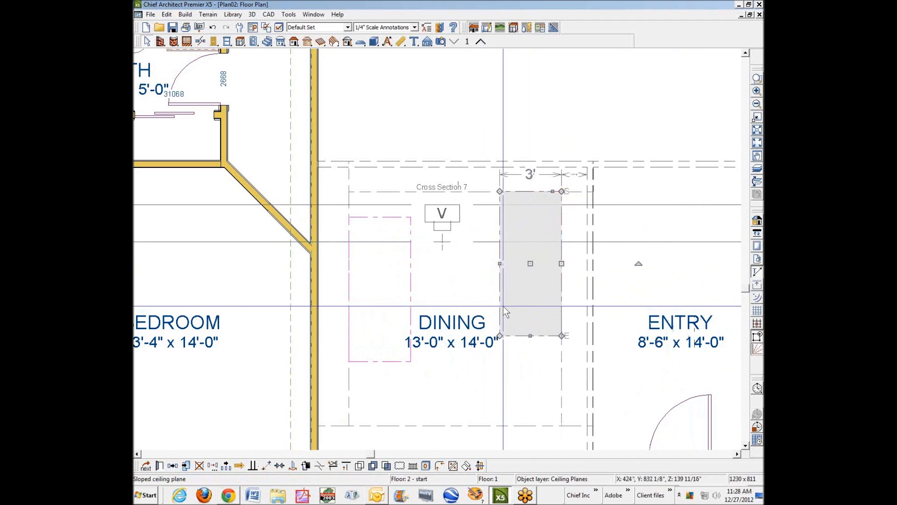
# Step: Copy the Entry-side ceiling plane toward the front center of the Dining room and rotate the copy 90 degrees
pyautogui.click(176, 466)
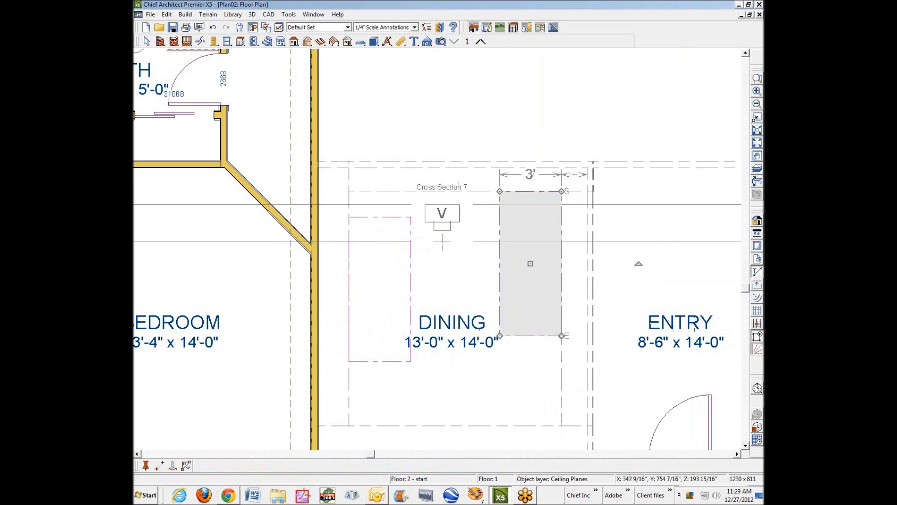
pyautogui.click(469, 377)
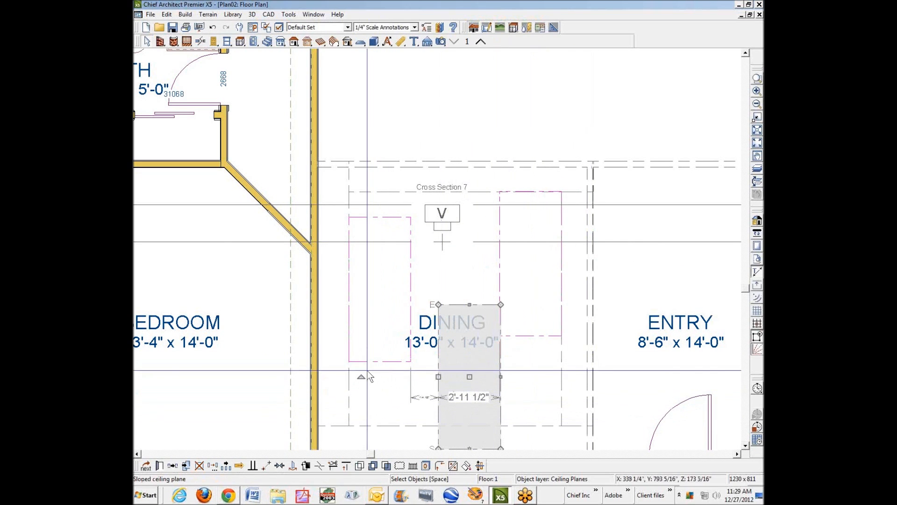
pyautogui.moveTo(360, 378); pyautogui.dragTo(457, 229)
# Step: Move the rotated plane point to point, from its front Bedroom-side corner to the inner corner where the front and Bedroom-side soffits meet
pyautogui.click(264, 467)
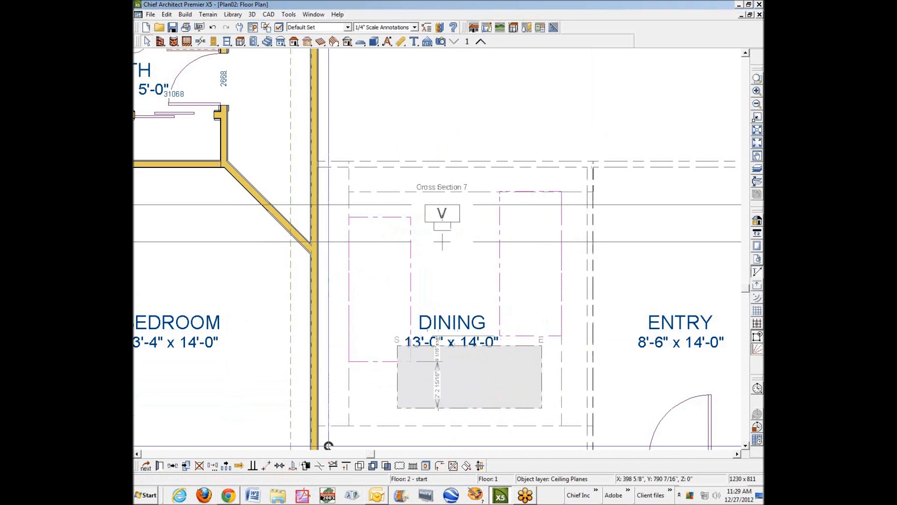
pyautogui.click(397, 408)
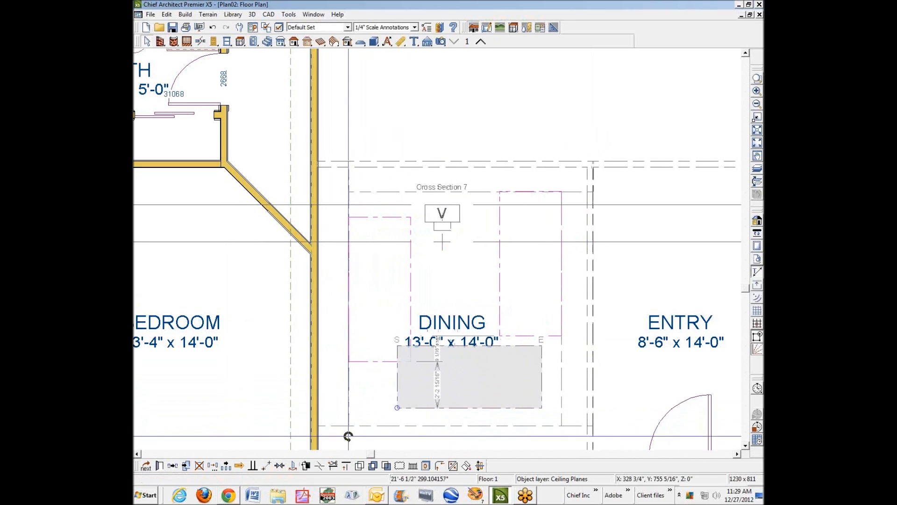
pyautogui.click(349, 425)
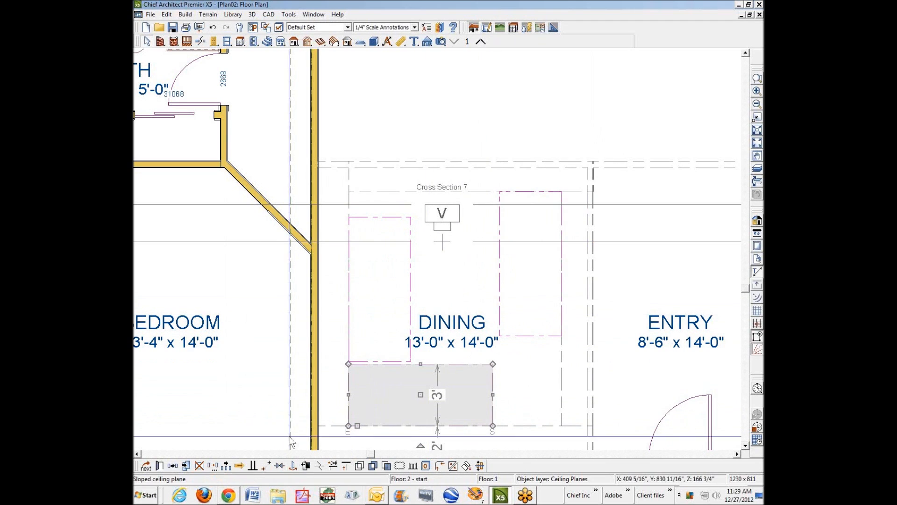
# Step: Copy the front ceiling plane to just beyond the Dining room's rear wall and rotate the copy 180 degrees
pyautogui.click(172, 466)
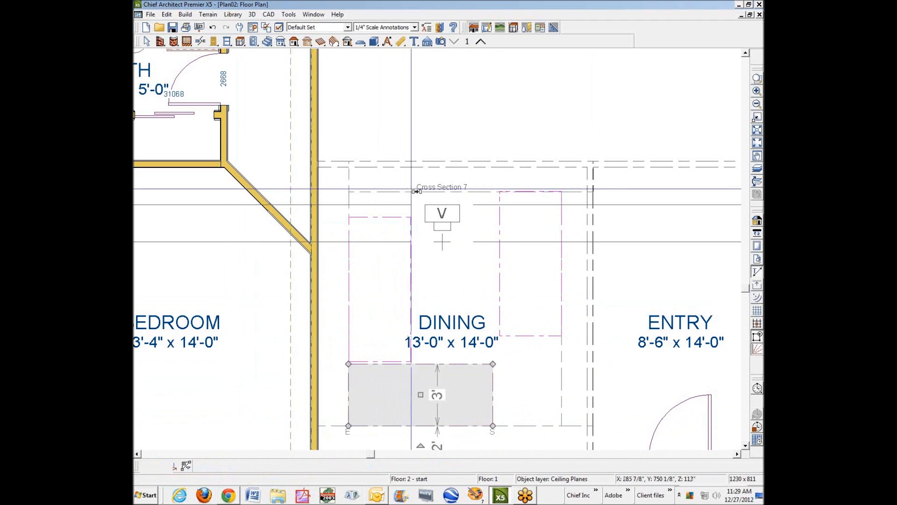
pyautogui.click(422, 116)
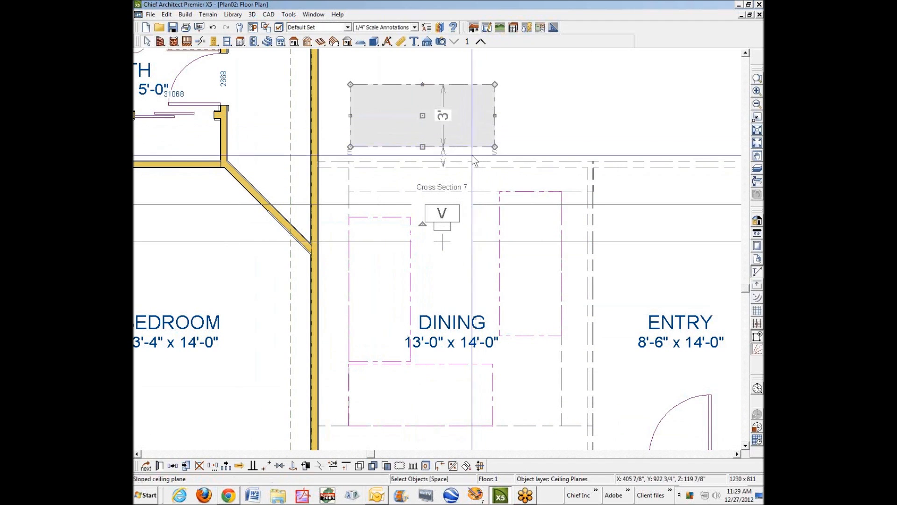
pyautogui.moveTo(442, 115); pyautogui.dragTo(418, 241)
pyautogui.moveTo(418, 45); pyautogui.dragTo(419, 44)
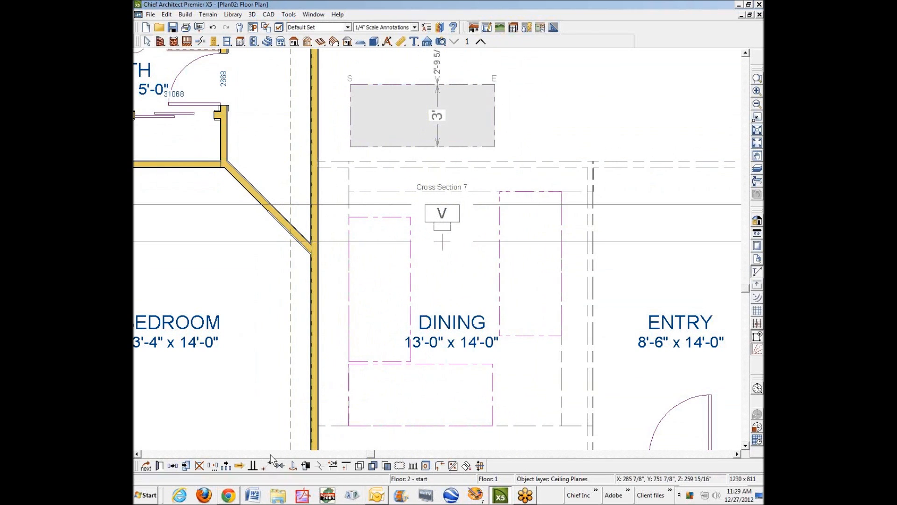
# Step: Move the rear copy point to point so its outer Bedroom-side corner meets the rear soffit's outer corner on the Bedroom side
pyautogui.click(333, 161)
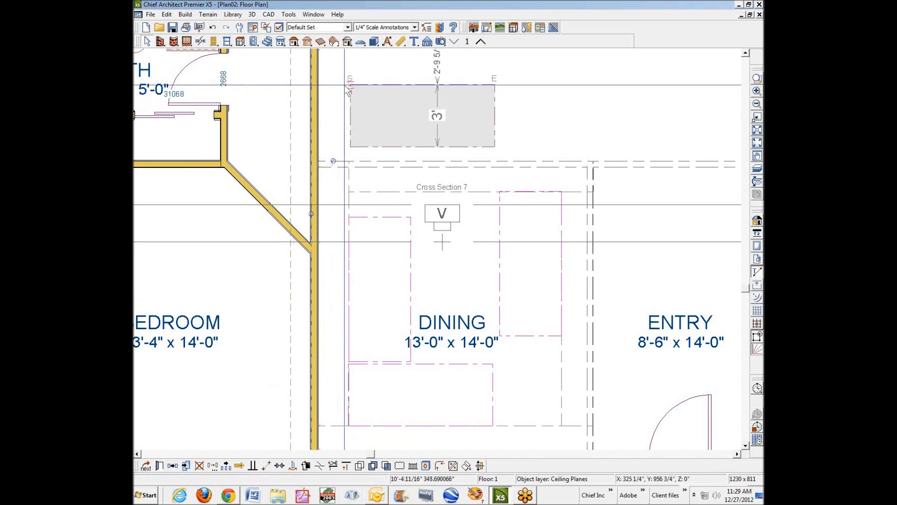
pyautogui.click(353, 162)
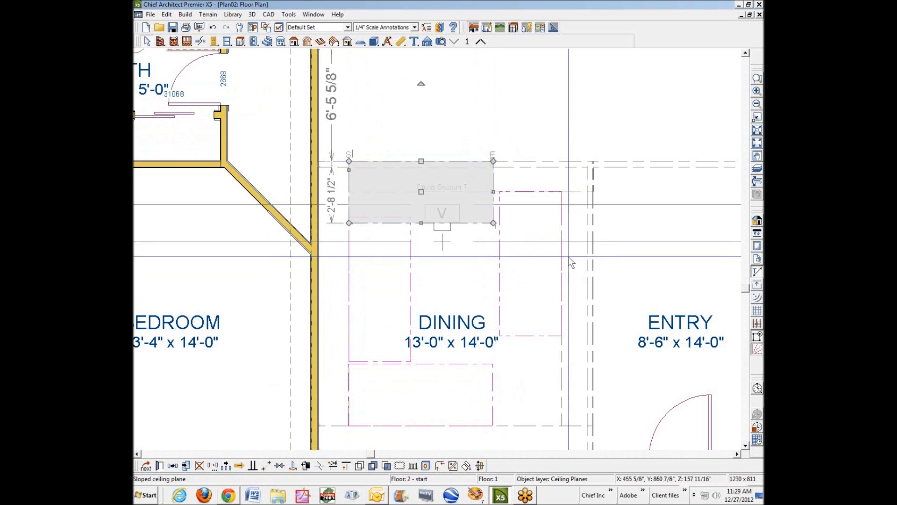
pyautogui.press('Escape')
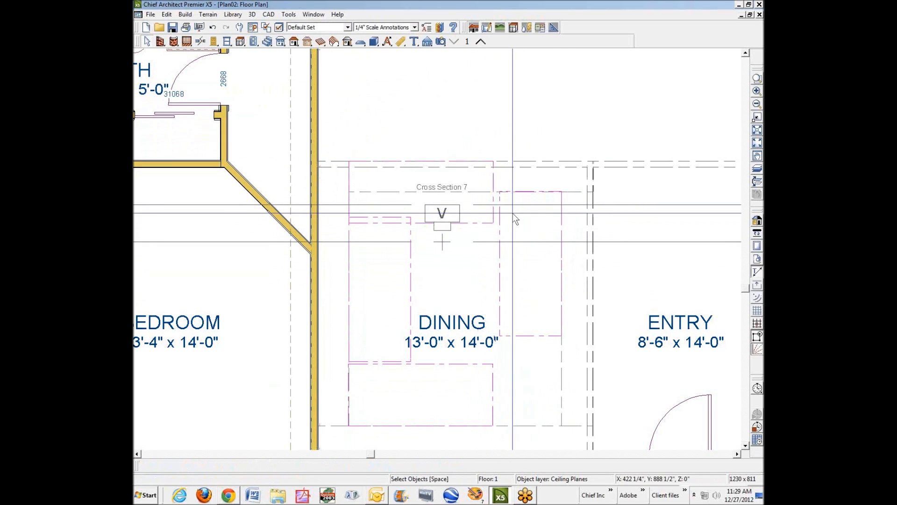
# Step: Join the front ceiling plane's Entry-side edge with the front end of the Entry-side ceiling plane
pyautogui.click(493, 413)
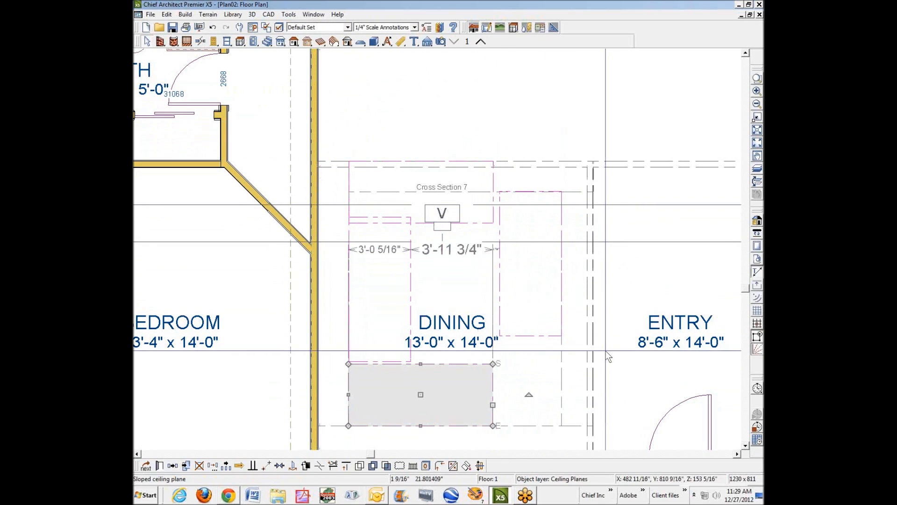
pyautogui.click(456, 467)
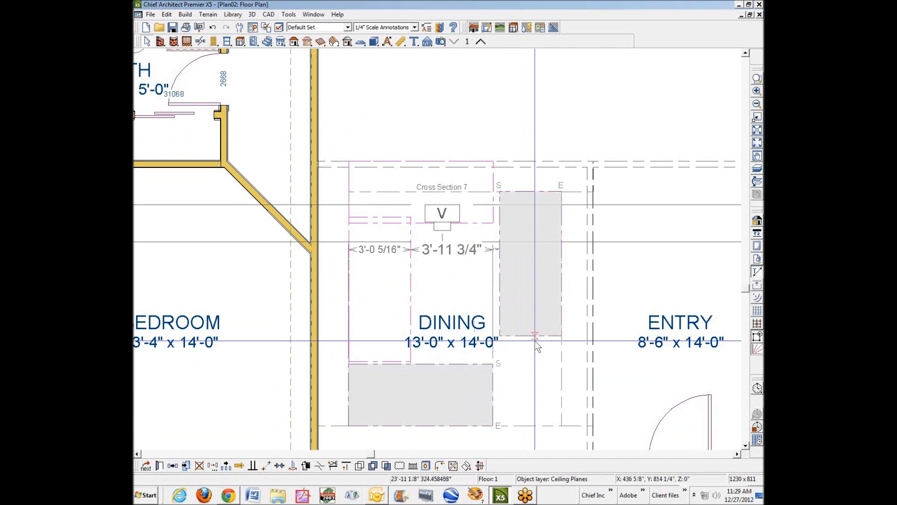
pyautogui.click(534, 340)
# Step: Try to join the front ceiling plane with the Bedroom-side ceiling plane
pyautogui.click(349, 387)
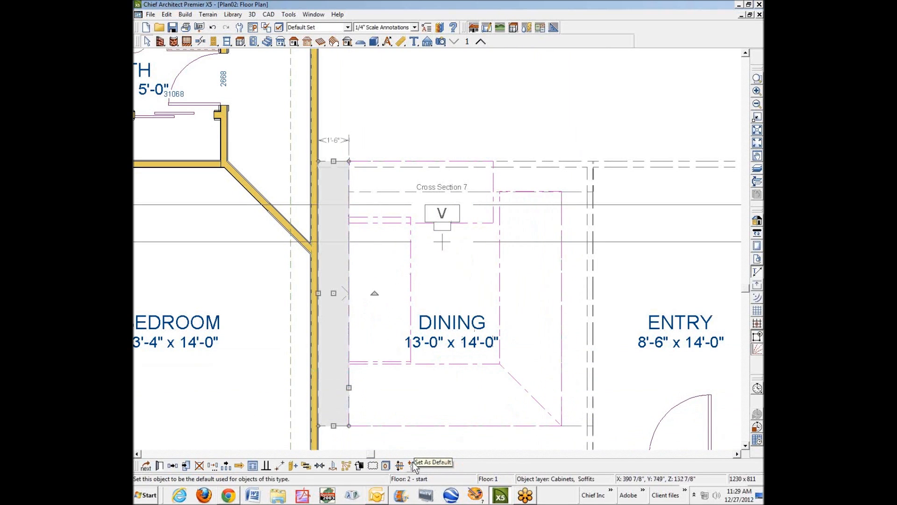
pyautogui.press('Tab')
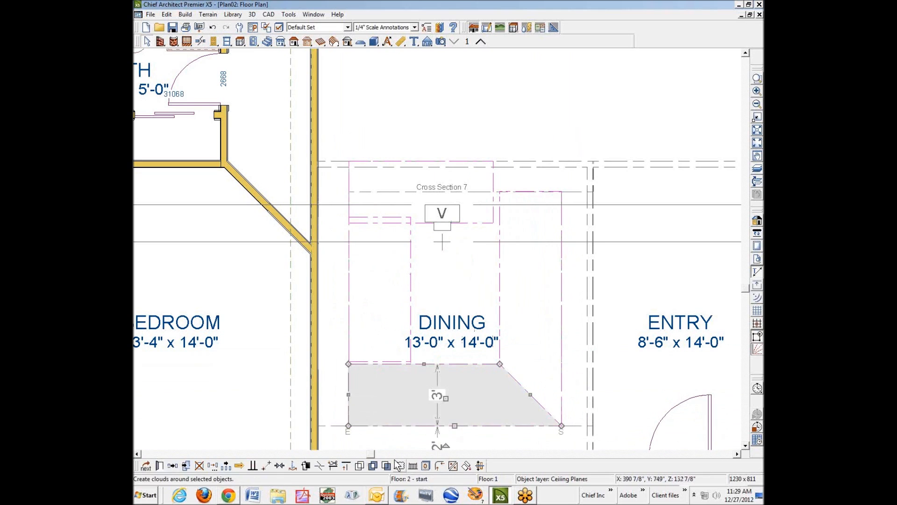
pyautogui.click(452, 465)
pyautogui.click(391, 363)
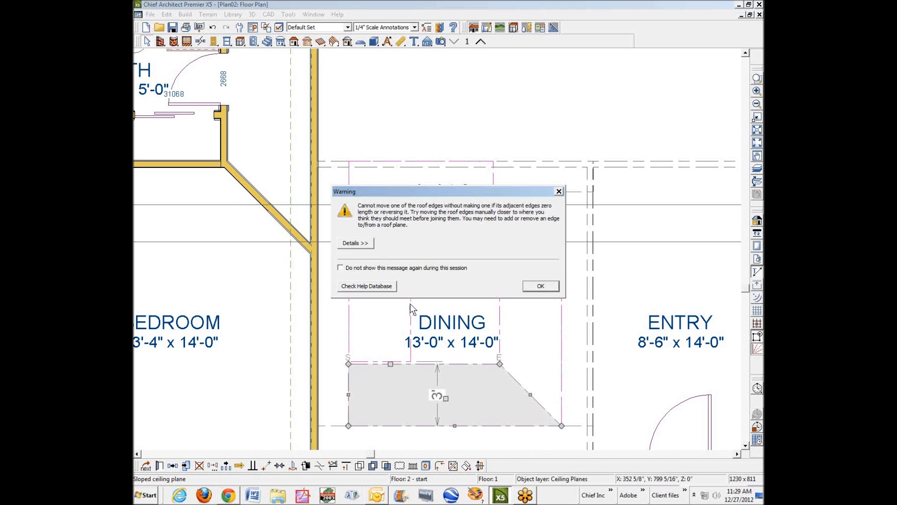
pyautogui.click(534, 285)
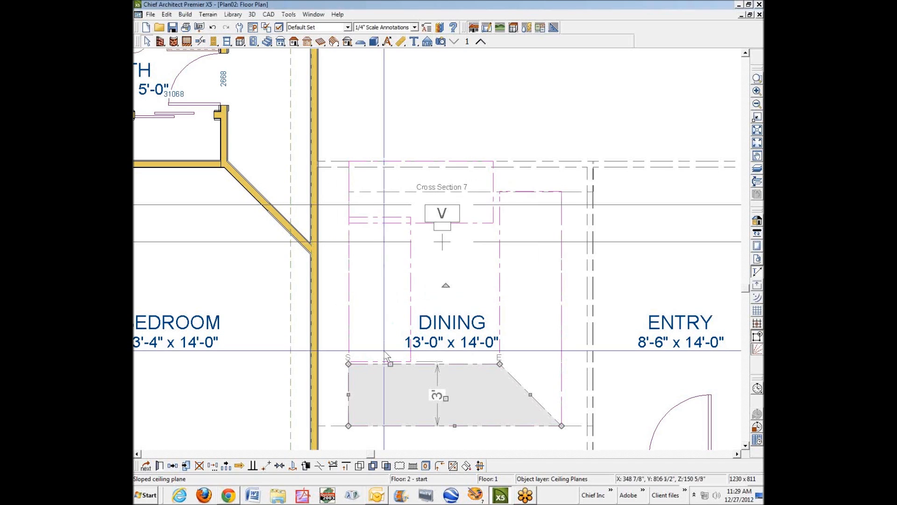
# Step: Stretch the front plane's inner Bedroom-side corner to the Bedroom-side plane's corner, keeping pitch and height, and join the two planes along their shared edge
pyautogui.moveTo(349, 364); pyautogui.dragTo(410, 361)
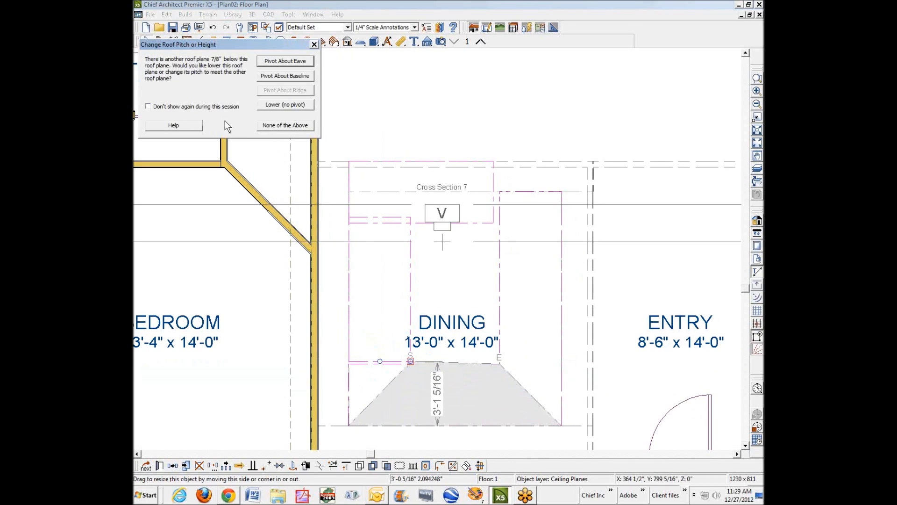
pyautogui.click(285, 125)
pyautogui.click(385, 383)
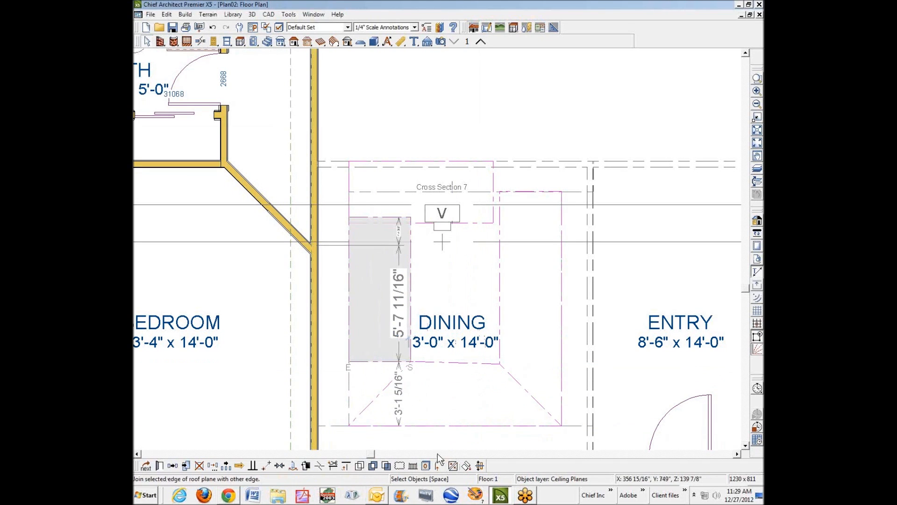
pyautogui.click(450, 466)
pyautogui.click(379, 391)
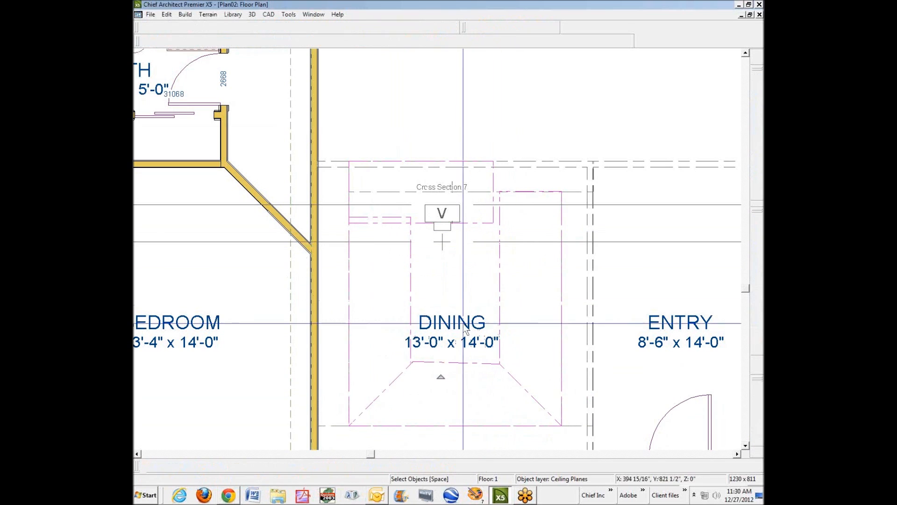
# Step: Make the front ceiling plane's inner edge parallel to its outer edge along the front soffit
pyautogui.click(497, 363)
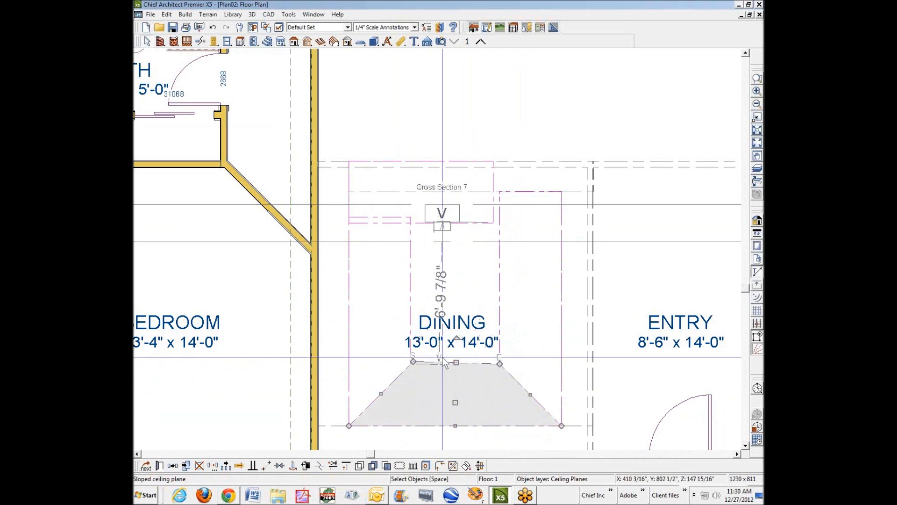
pyautogui.click(252, 465)
pyautogui.click(480, 424)
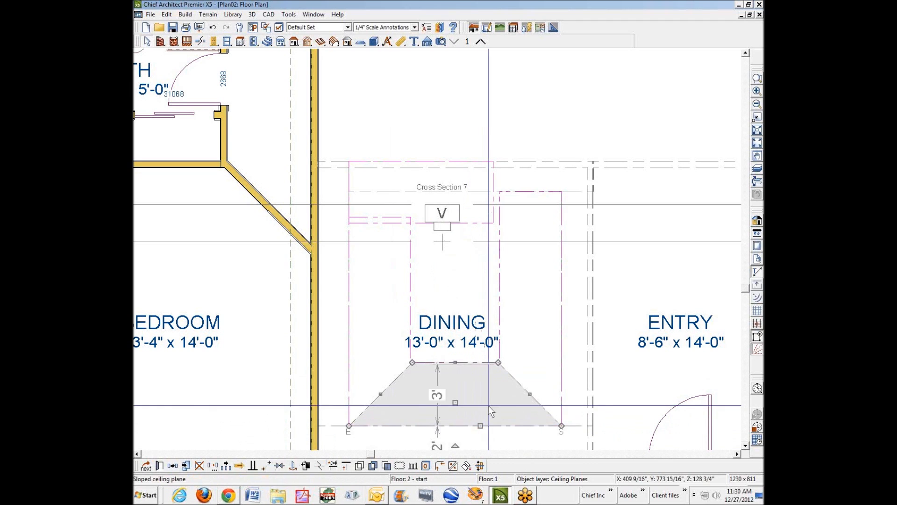
pyautogui.press('Escape')
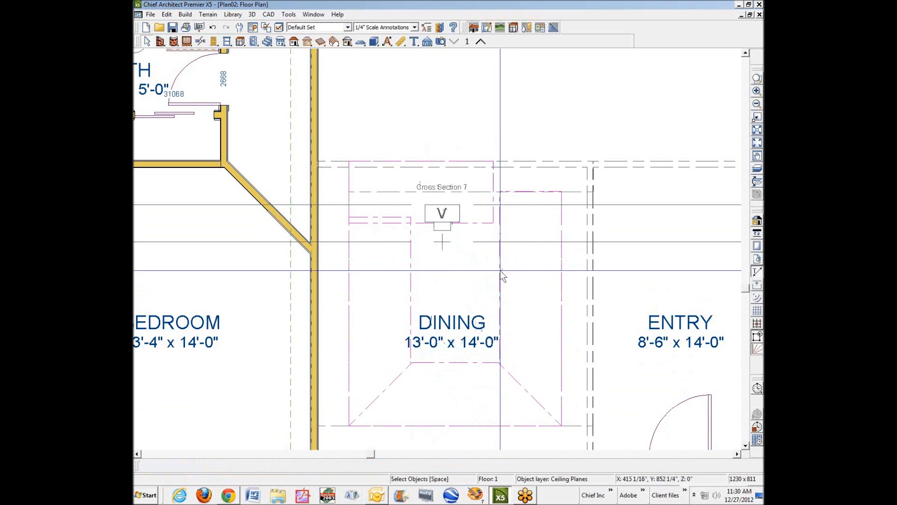
# Step: Slant the rear ends of the Entry-side and Bedroom-side planes by pulling their inner rear corners forward, about 3'-6" on the Entry side
pyautogui.click(531, 193)
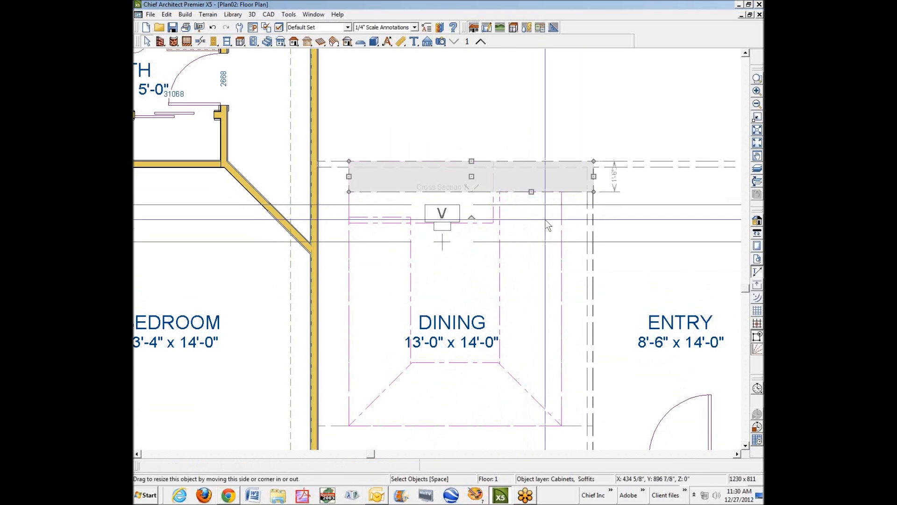
pyautogui.click(521, 230)
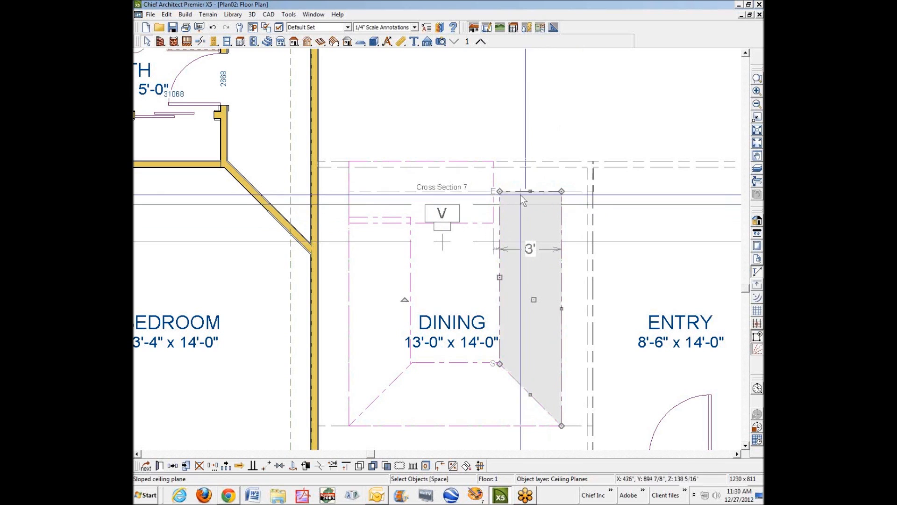
pyautogui.moveTo(500, 192); pyautogui.dragTo(499, 264)
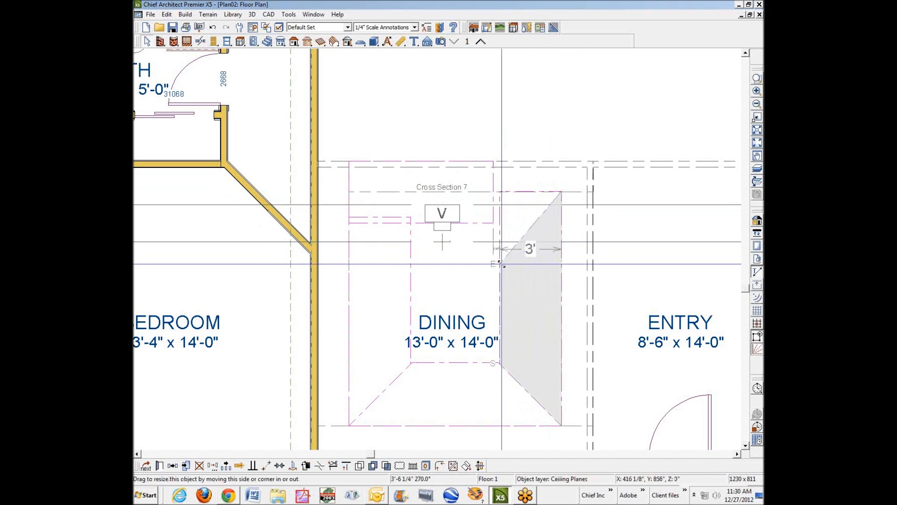
pyautogui.press('space')
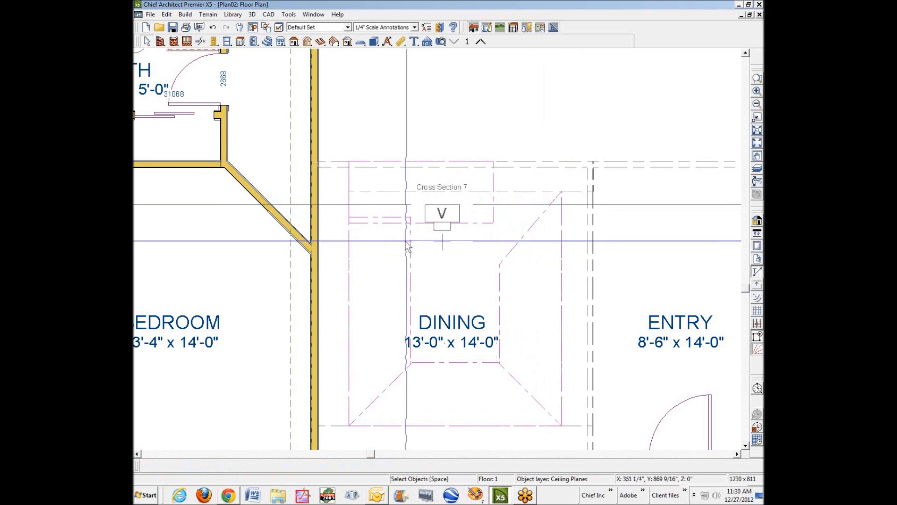
pyautogui.click(385, 215)
pyautogui.moveTo(410, 217); pyautogui.dragTo(411, 272)
pyautogui.press('space')
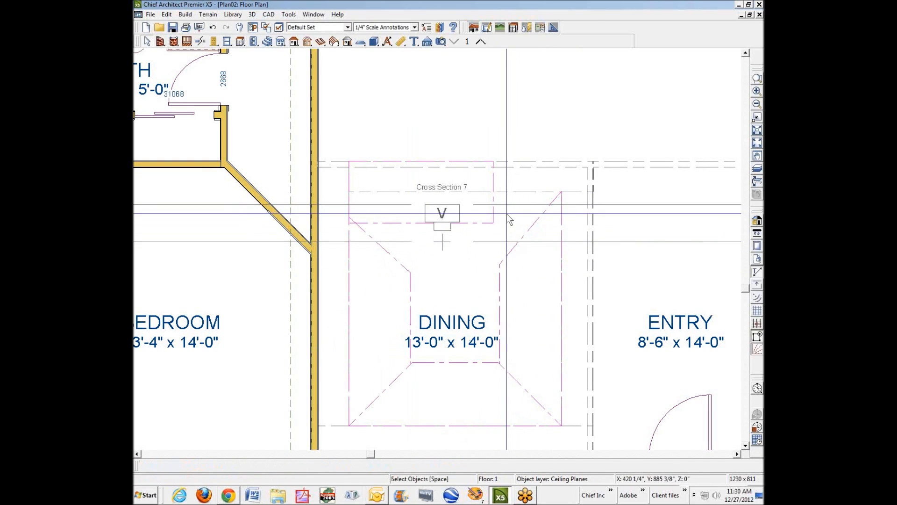
# Step: Join the rear ceiling plane's Entry-side edge with the slanted rear end of the Entry-side plane
pyautogui.click(494, 224)
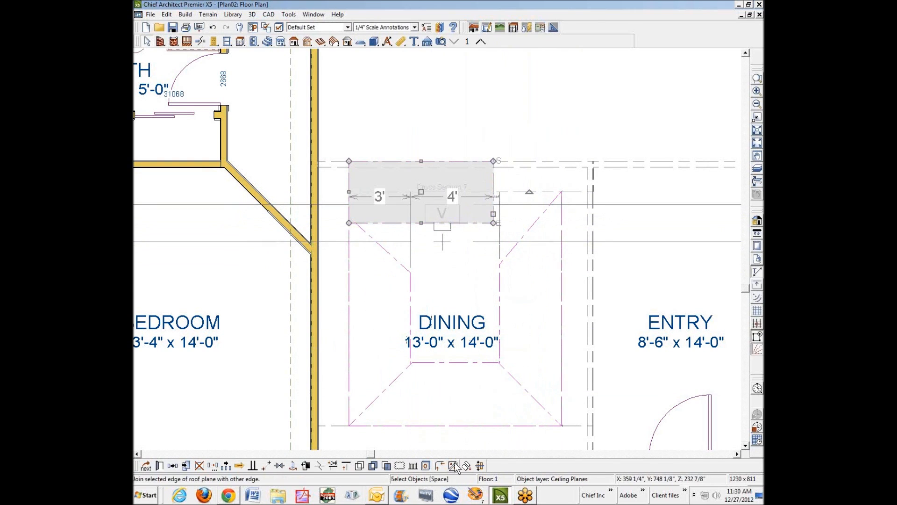
pyautogui.click(532, 278)
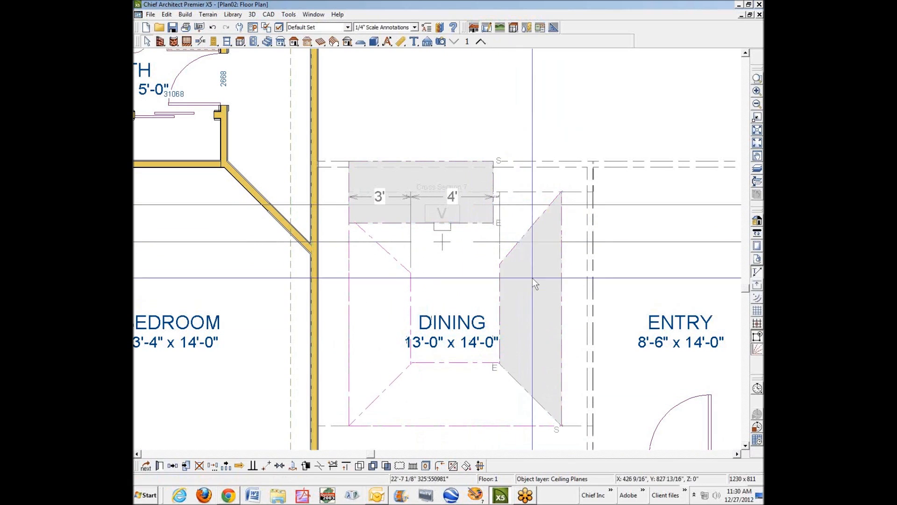
pyautogui.click(532, 230)
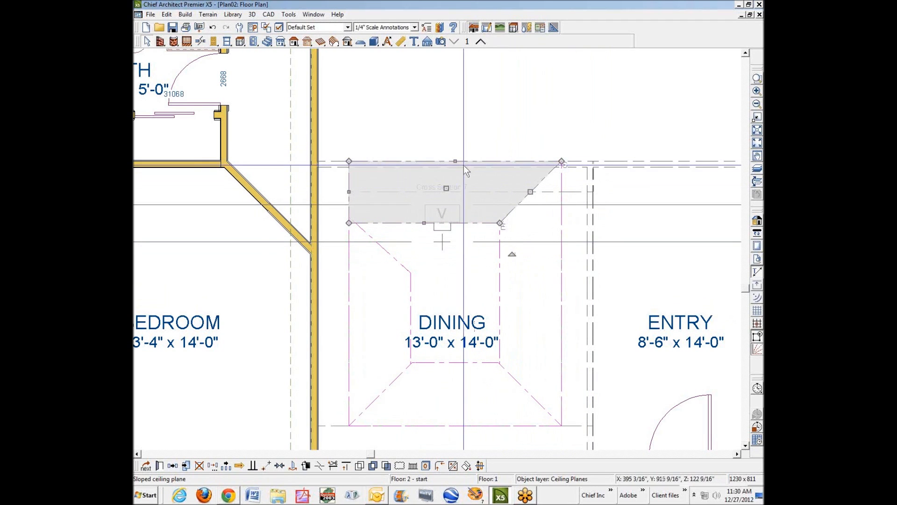
pyautogui.press('Escape')
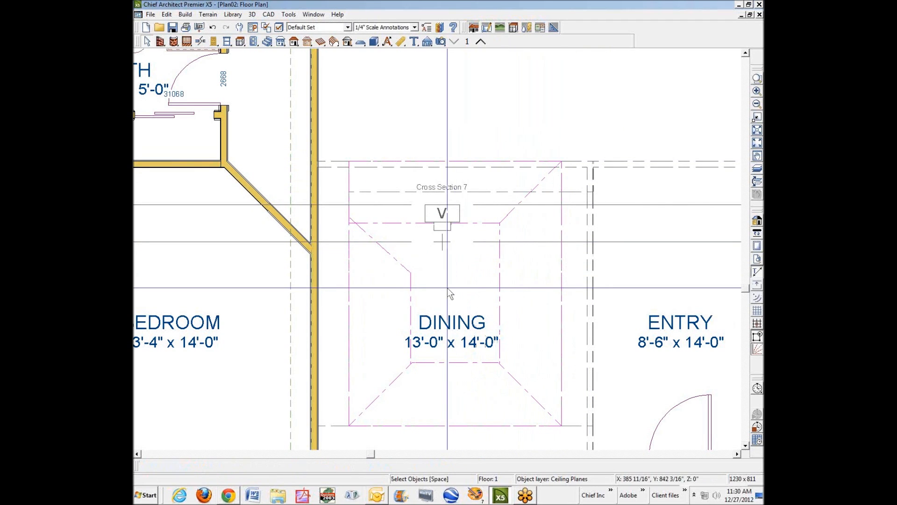
# Step: Move the rear ceiling plane point to point, from the middle of its outer edge forward to the rear soffit's inner edge
pyautogui.click(487, 225)
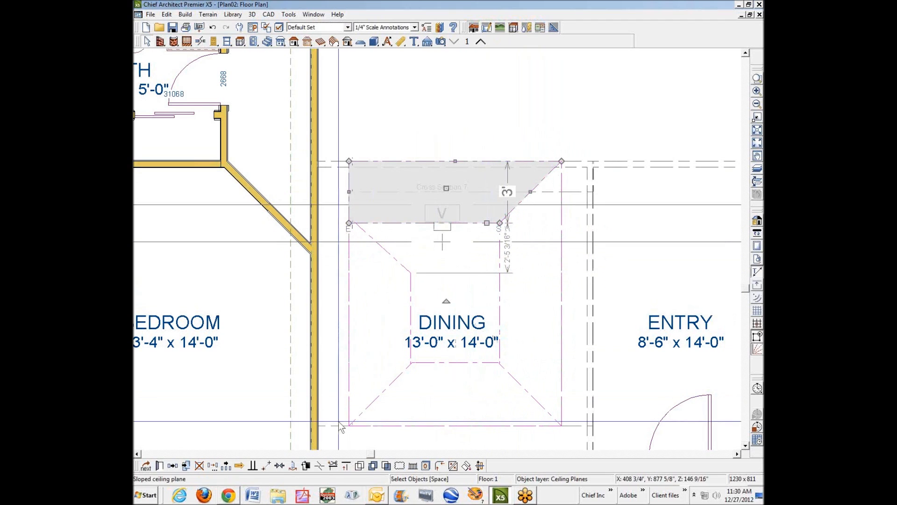
pyautogui.click(270, 466)
pyautogui.click(458, 162)
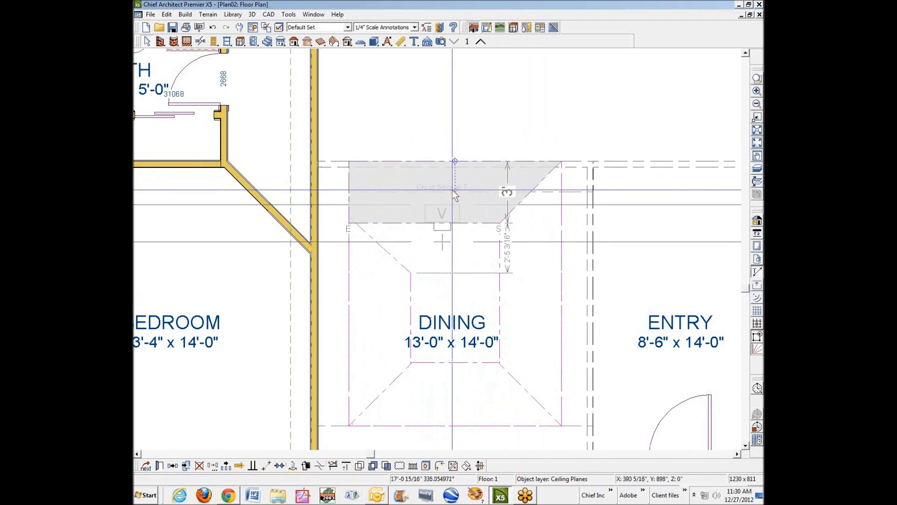
pyautogui.click(481, 197)
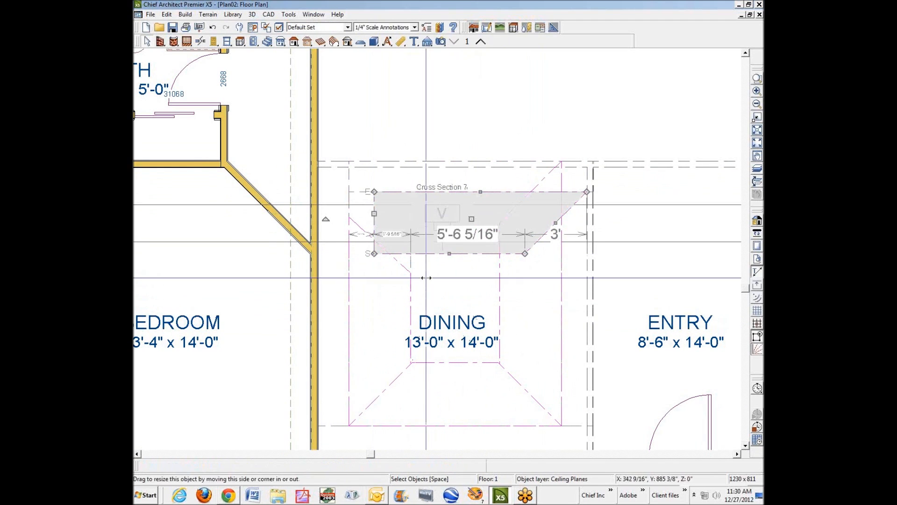
# Step: Join the rear ceiling plane's slanted edges with the Bedroom-side and Entry-side planes at the two rear corners
pyautogui.click(416, 368)
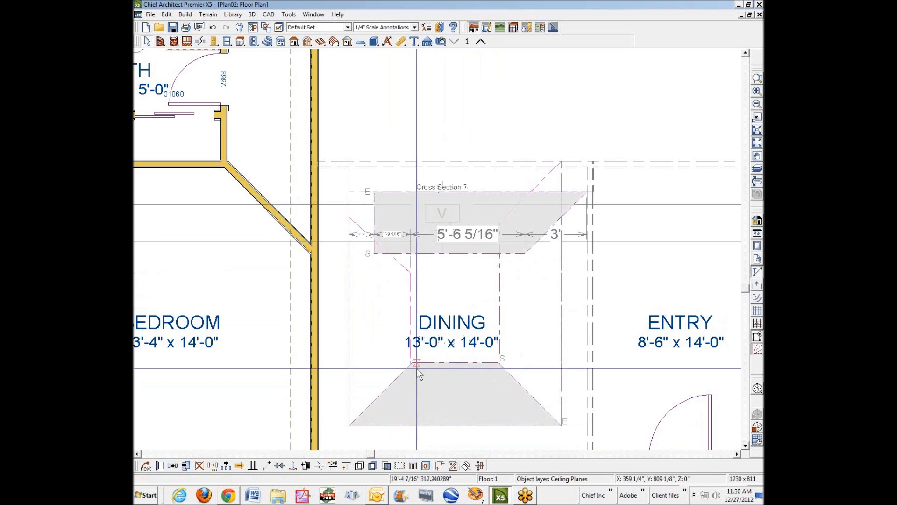
pyautogui.click(397, 258)
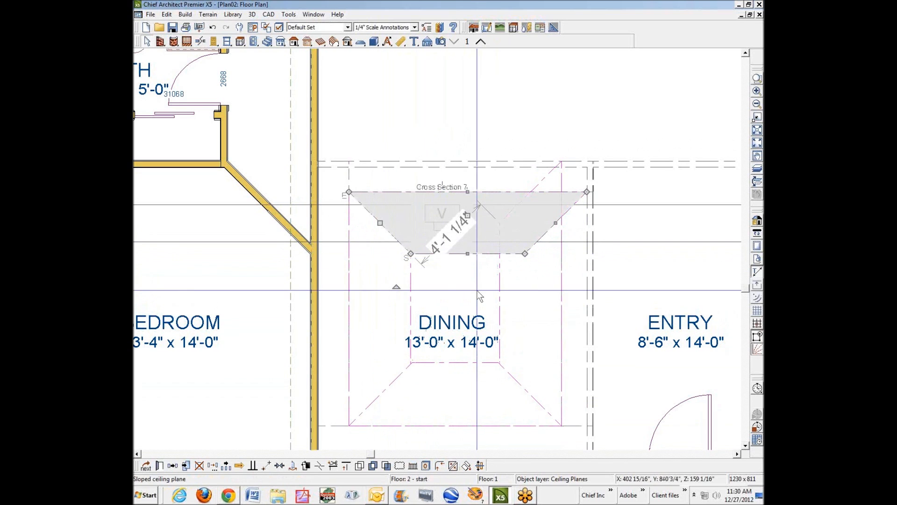
pyautogui.click(549, 229)
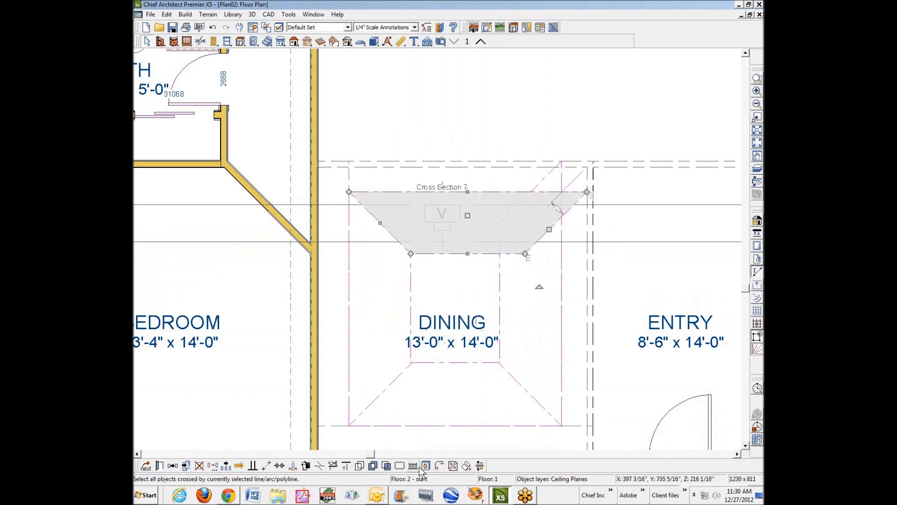
pyautogui.click(452, 466)
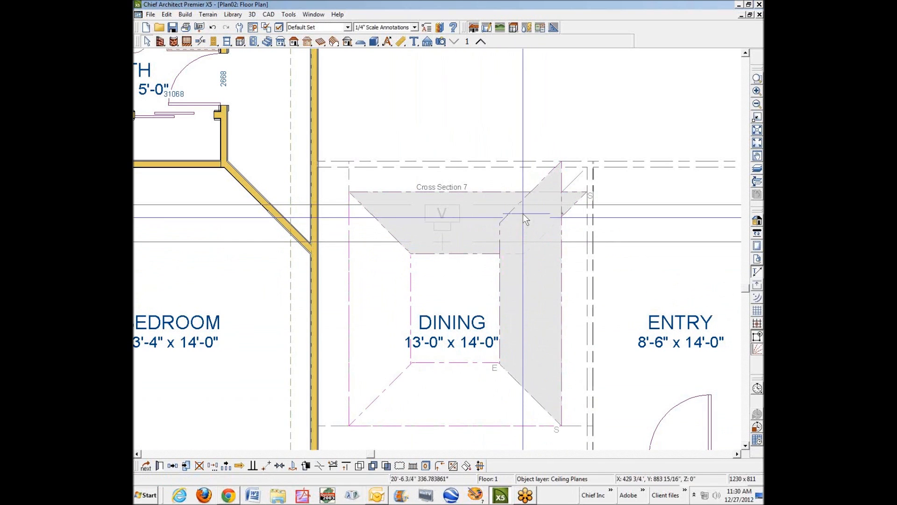
pyautogui.click(523, 211)
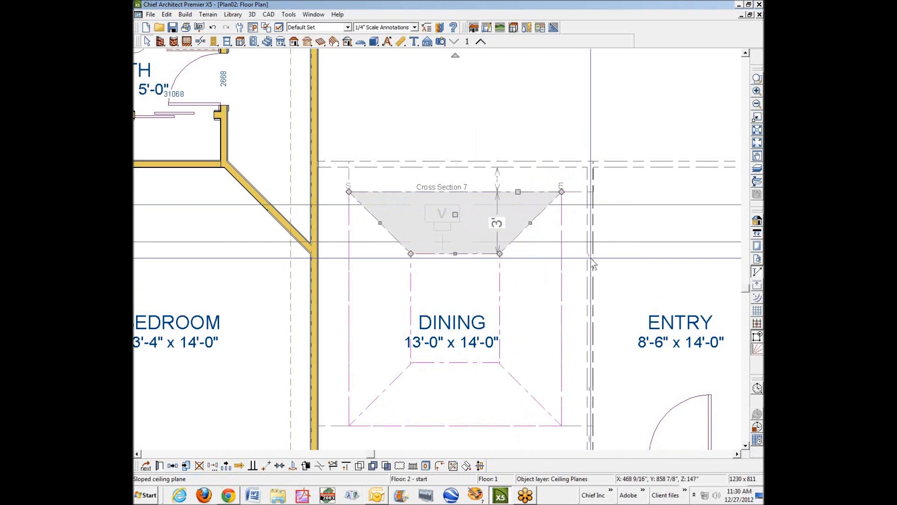
# Step: Check the tray ceiling's planes in the cross-section view and close that view
pyautogui.press('Escape')
pyautogui.hotkey('ctrl', 'Tab')
pyautogui.scroll(-3, 554, 357)
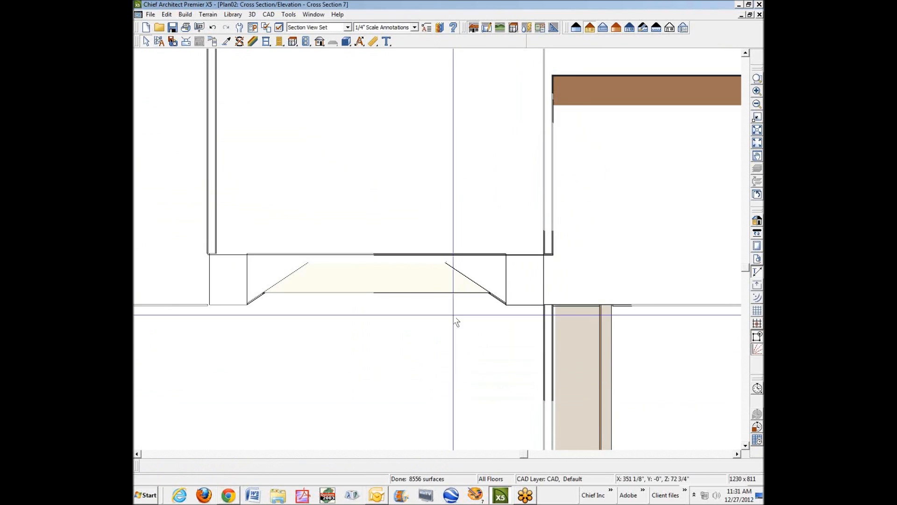
pyautogui.click(758, 15)
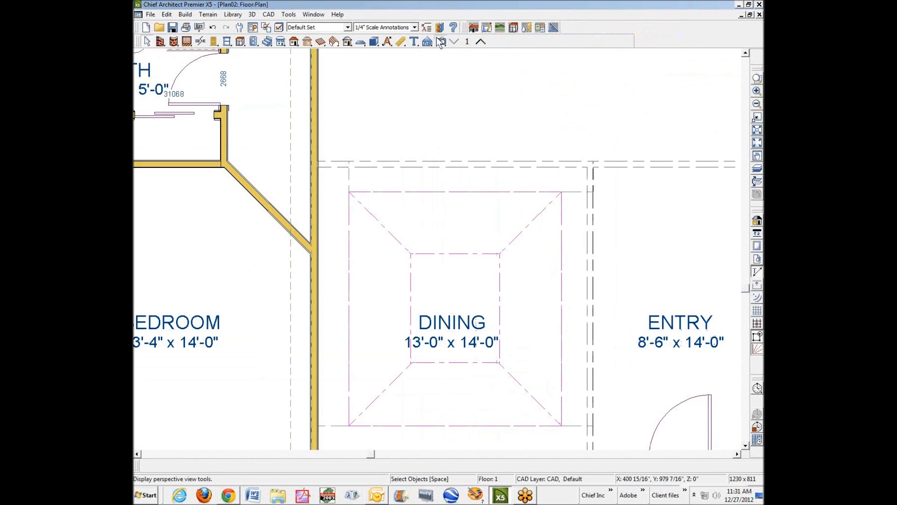
# Step: Create a full camera view inside the Dining room, render it in vector view and examine the tray ceiling's corners
pyautogui.click(440, 42)
pyautogui.moveTo(586, 167); pyautogui.dragTo(725, 168)
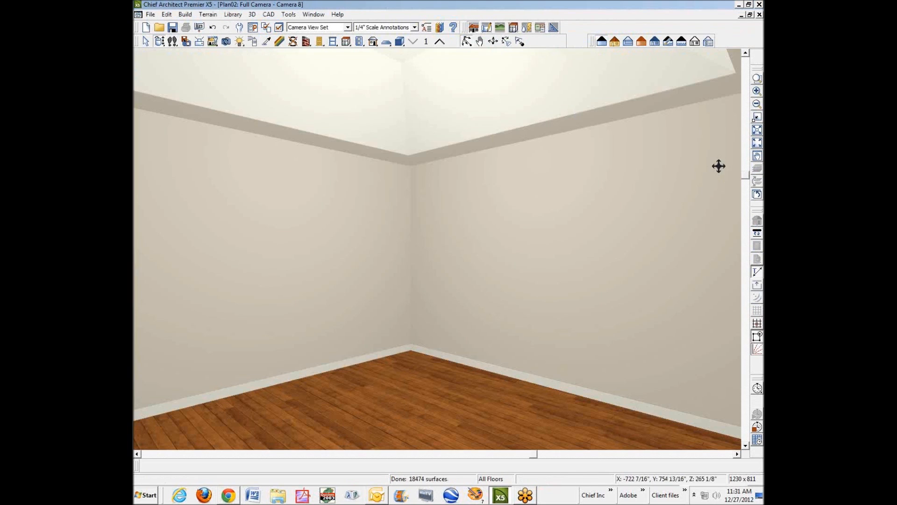
pyautogui.moveTo(716, 178); pyautogui.dragTo(653, 186)
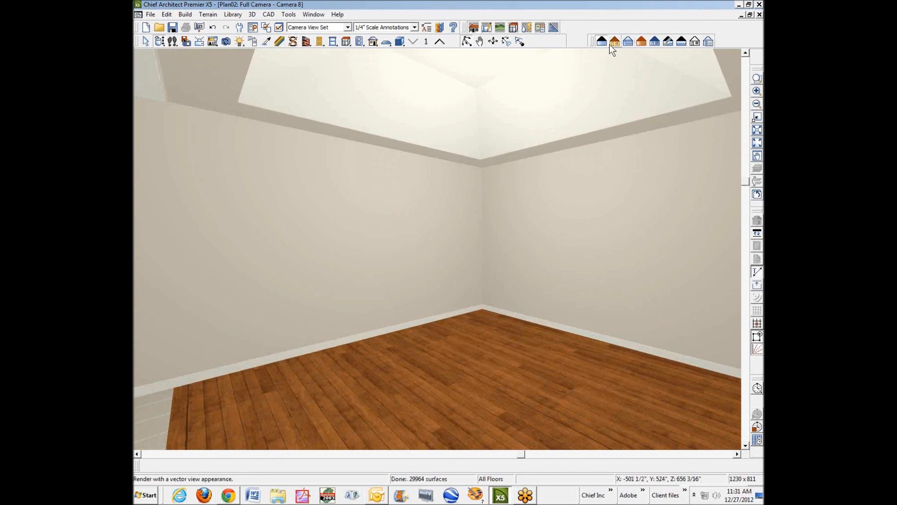
pyautogui.click(613, 42)
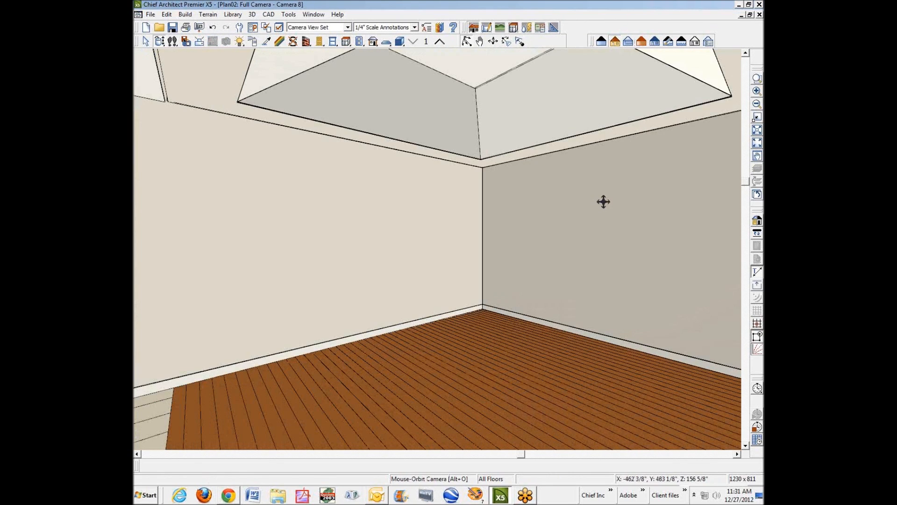
pyautogui.click(746, 53)
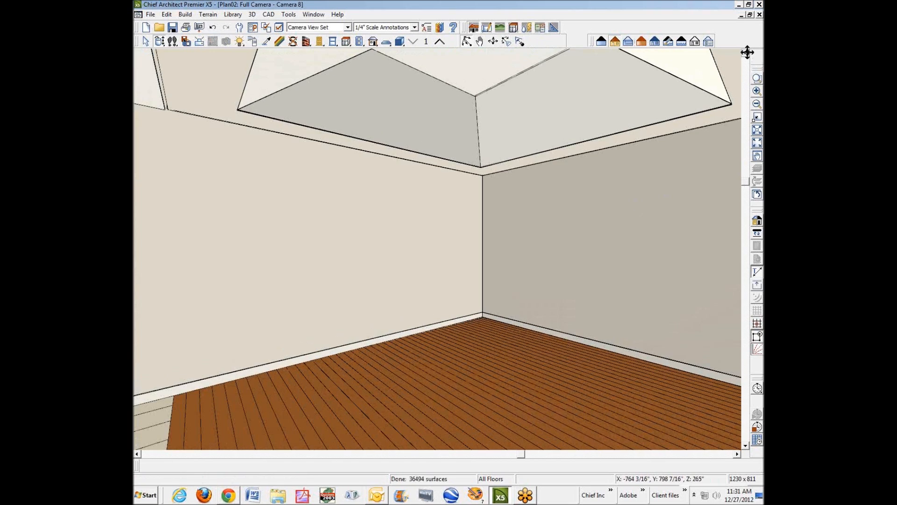
pyautogui.click(745, 52)
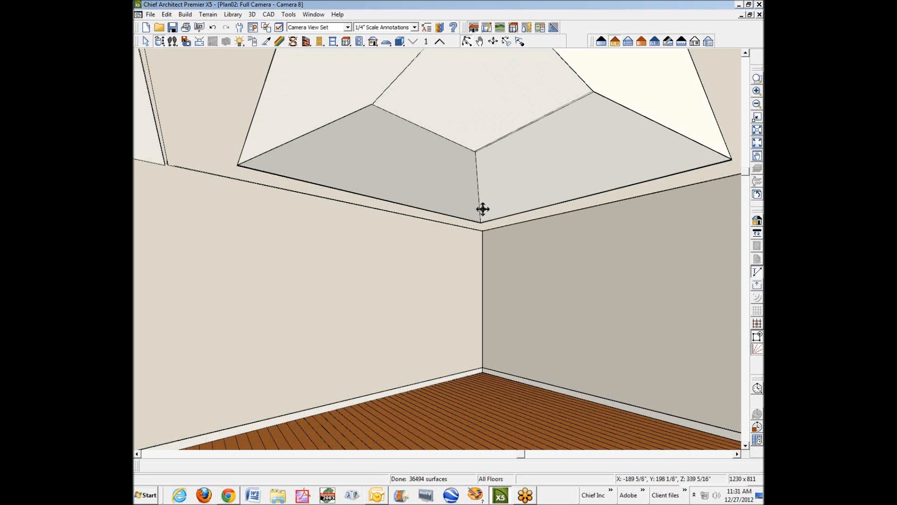
pyautogui.moveTo(484, 206); pyautogui.dragTo(700, 102)
# Step: Switch to the Chrome browser, read the Dormer and Bonus Room forum thread for the remaining requests, and return to the plan
pyautogui.click(221, 499)
pyautogui.scroll(-7, 443, 332)
pyautogui.scroll(7, 295, 217)
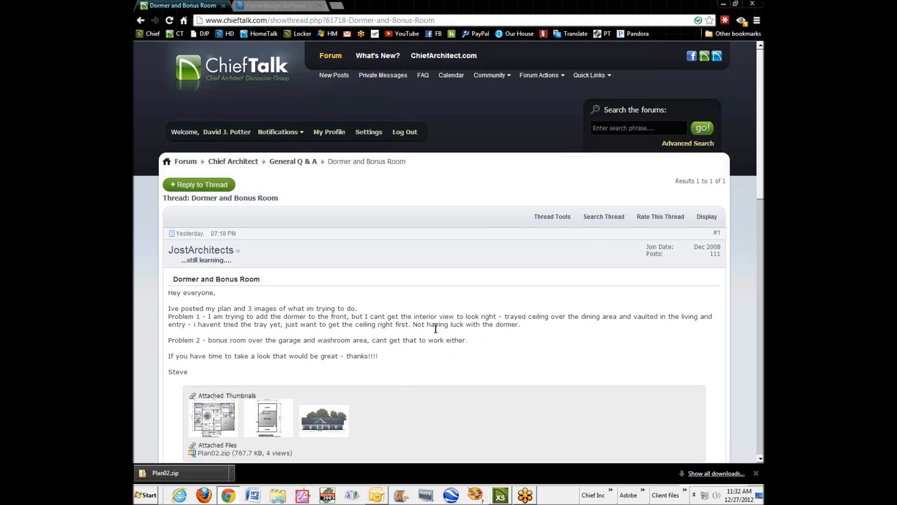
pyautogui.click(724, 4)
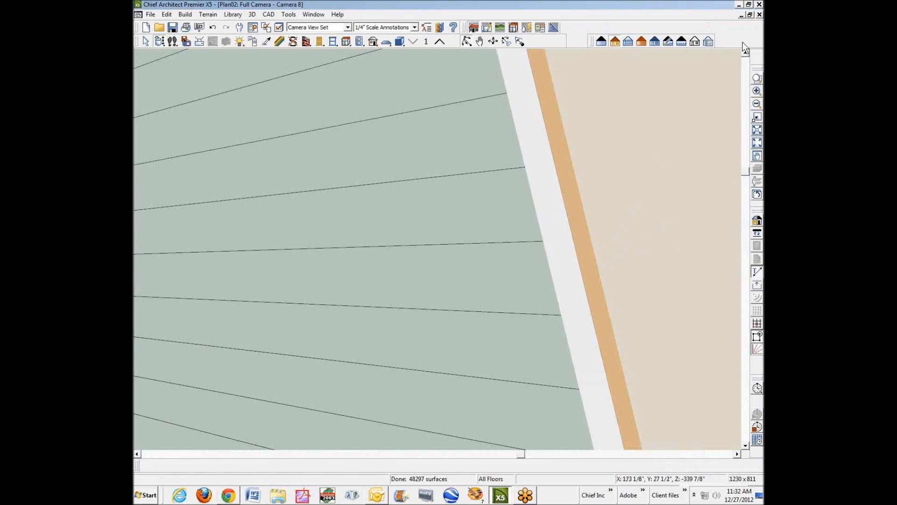
# Step: Close the interior camera view and create a perspective full overview of the house seen from the deck side
pyautogui.click(760, 14)
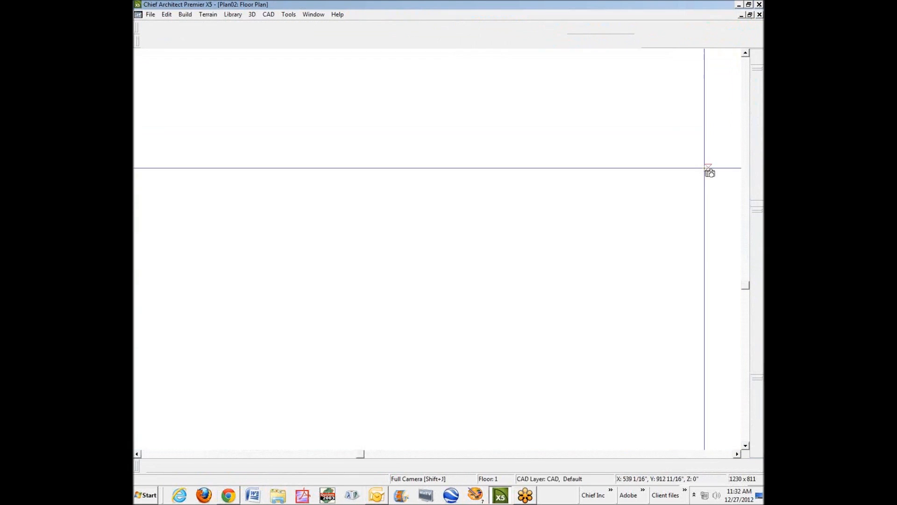
pyautogui.scroll(-1, 546, 207)
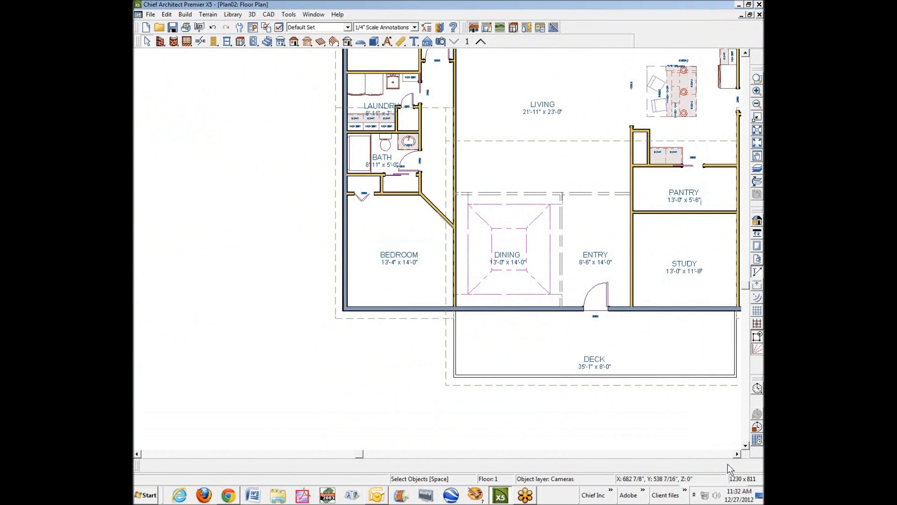
pyautogui.click(736, 454)
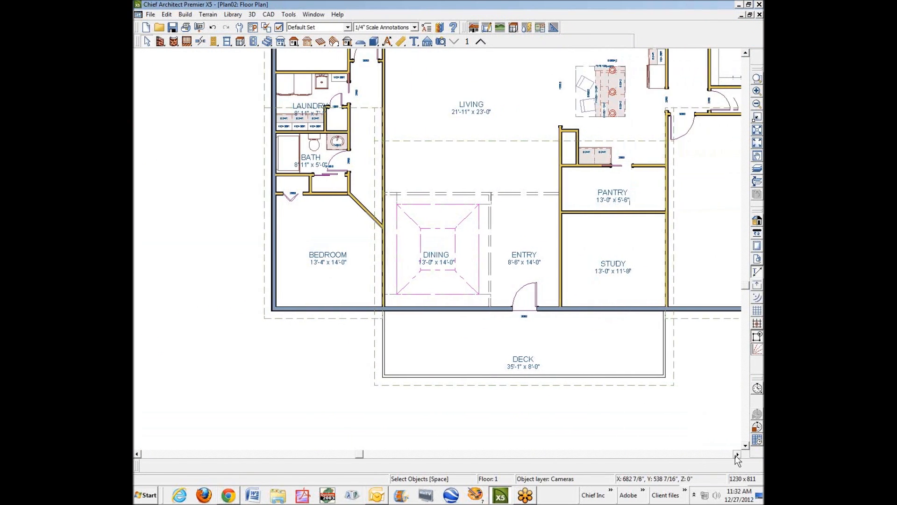
pyautogui.click(441, 42)
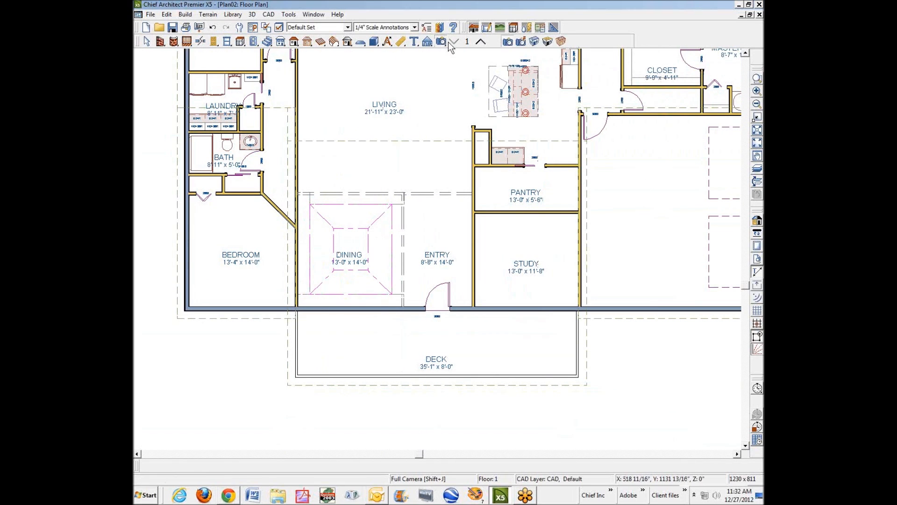
pyautogui.click(533, 43)
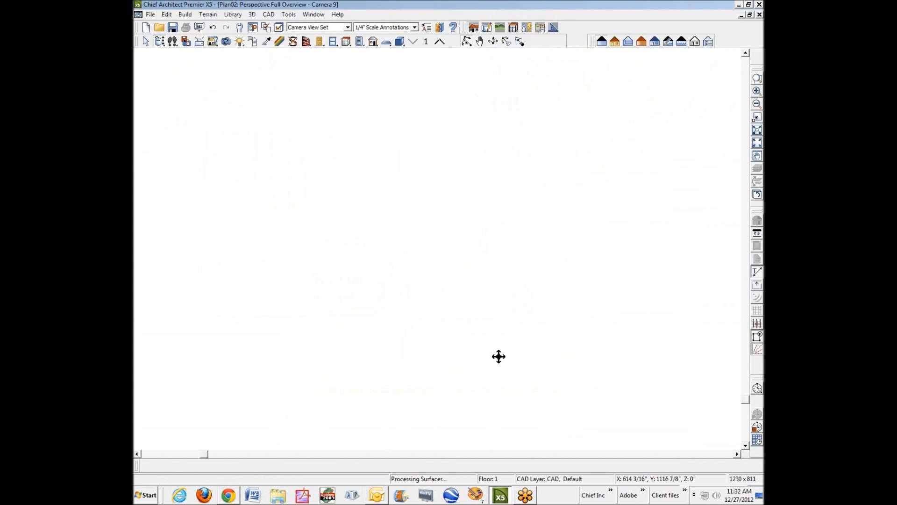
pyautogui.moveTo(485, 362); pyautogui.dragTo(471, 325)
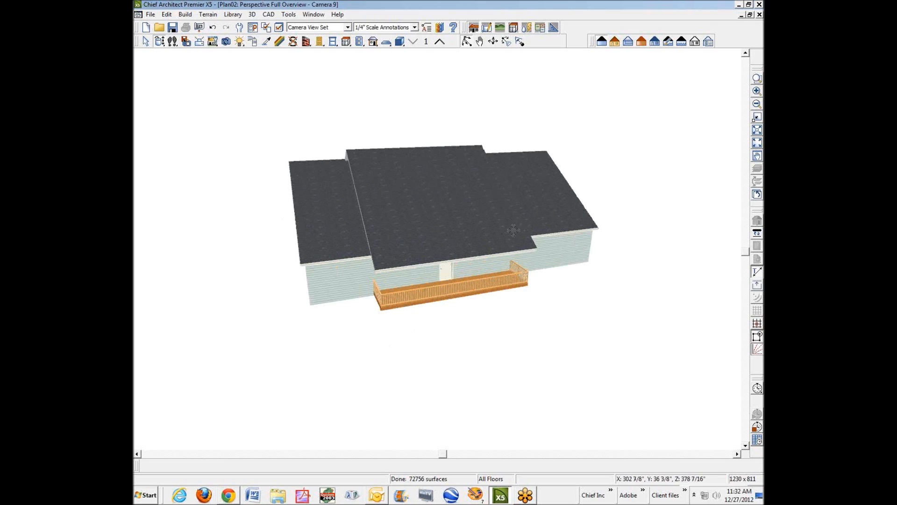
pyautogui.scroll(4, 455, 246)
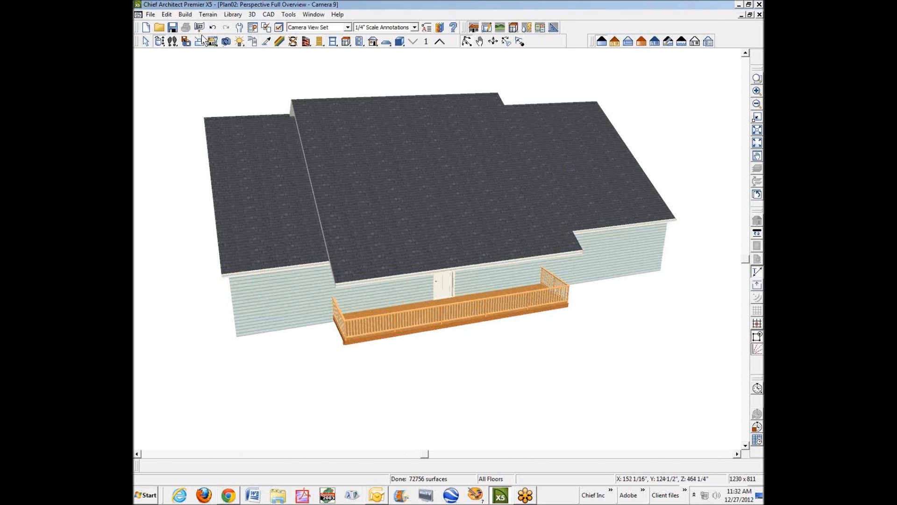
# Step: Place an auto floating dormer on the main front roof plane above the entry door
pyautogui.click(185, 17)
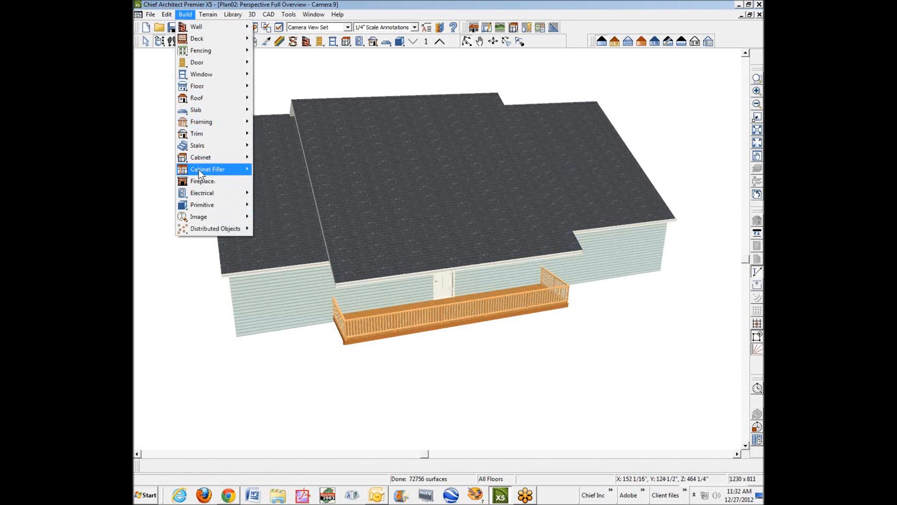
pyautogui.moveTo(201, 138)
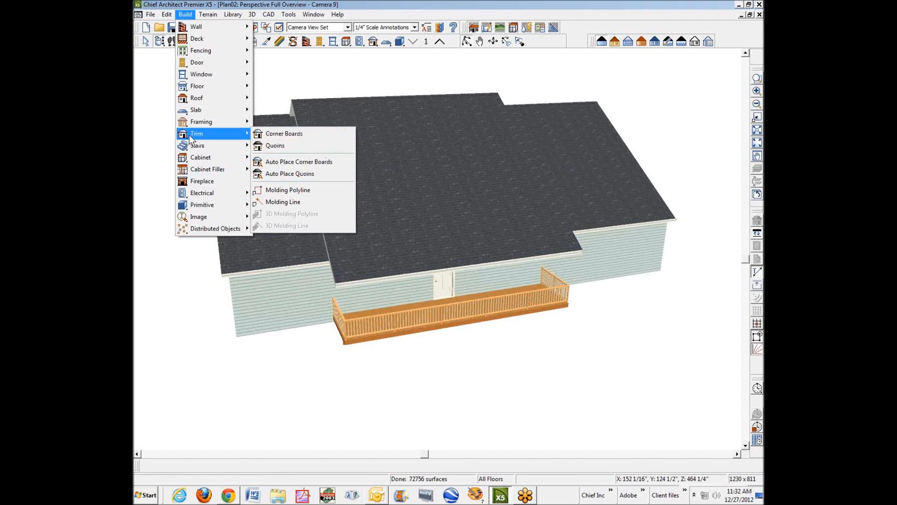
pyautogui.moveTo(204, 98)
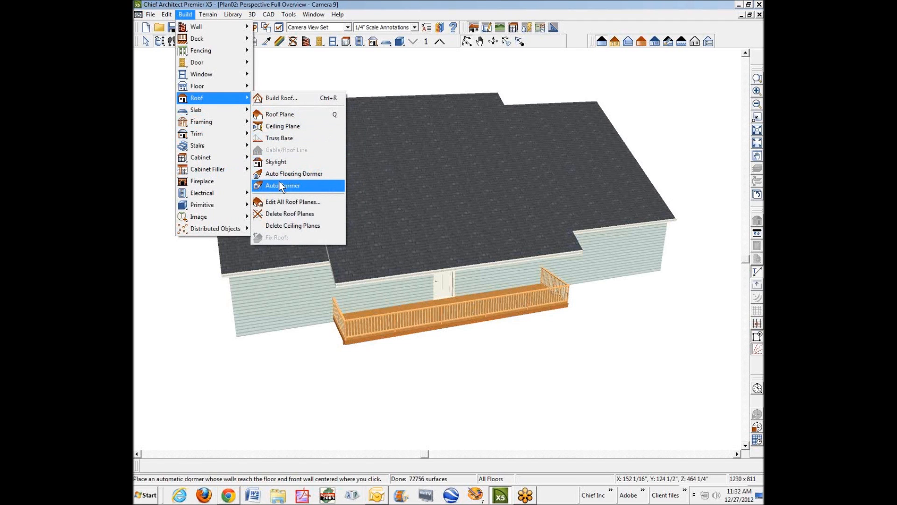
pyautogui.click(291, 174)
pyautogui.click(442, 208)
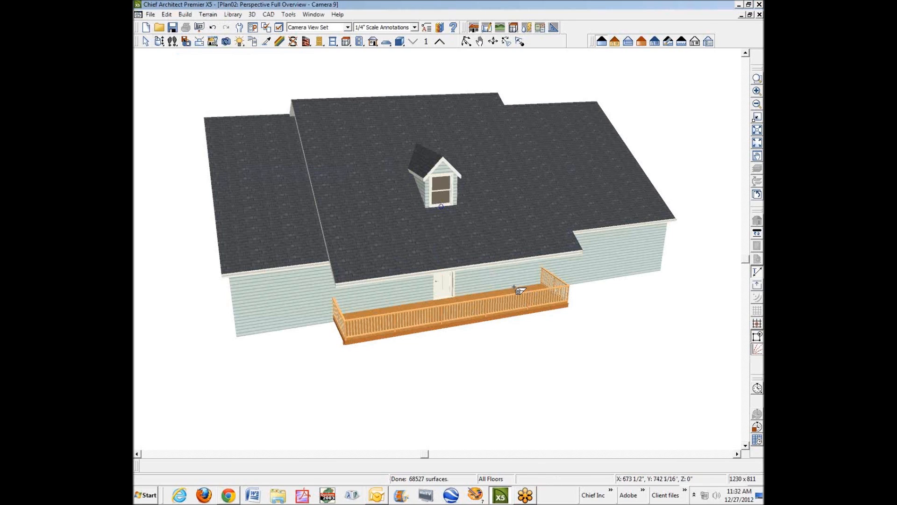
pyautogui.press('space')
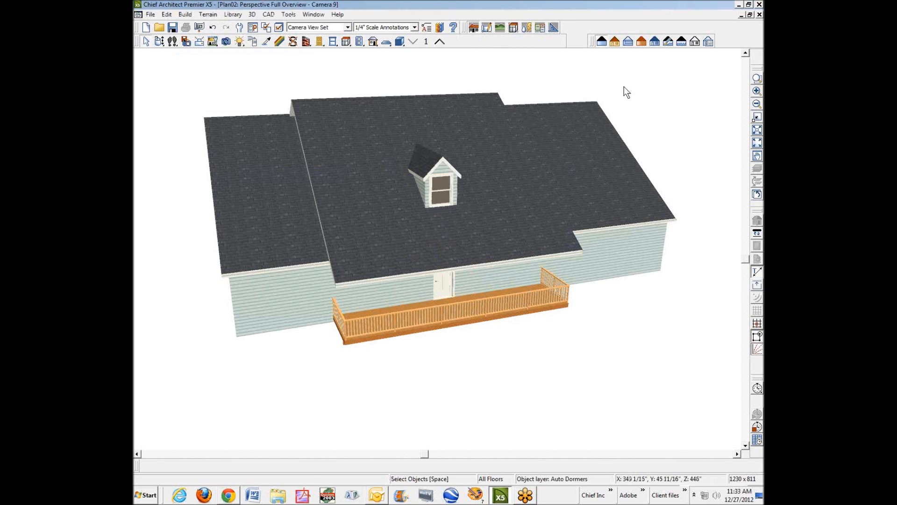
# Step: Tile the perspective overview and floor plan side by side, with the plan zoomed to the Living, Dining, Entry and Deck area
pyautogui.click(749, 17)
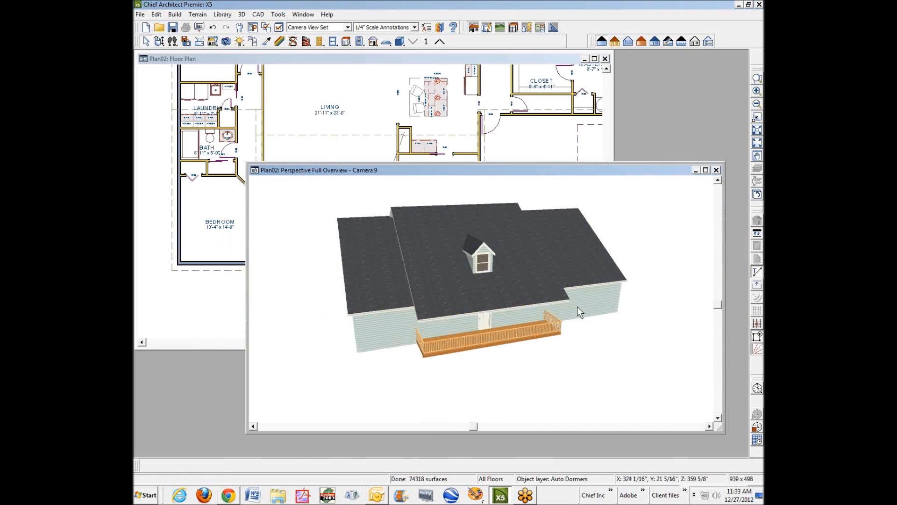
pyautogui.hotkey('shift', 'F4')
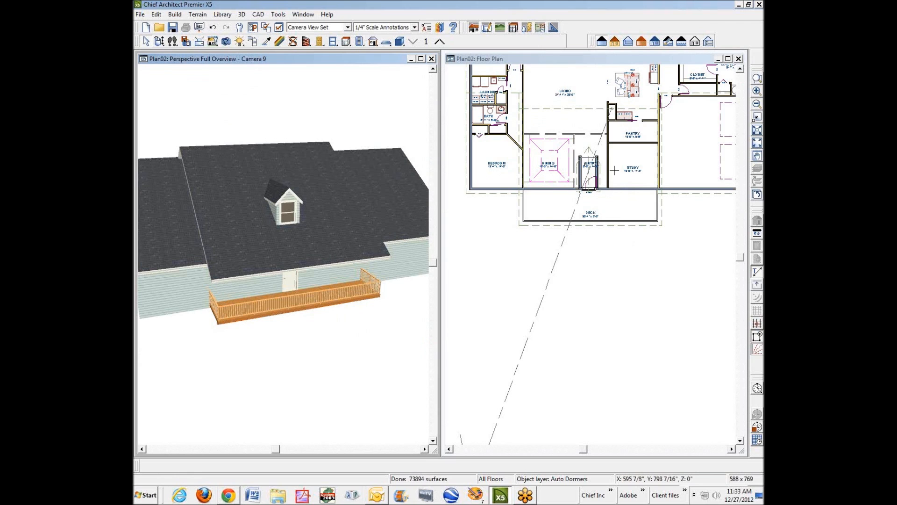
pyautogui.click(678, 59)
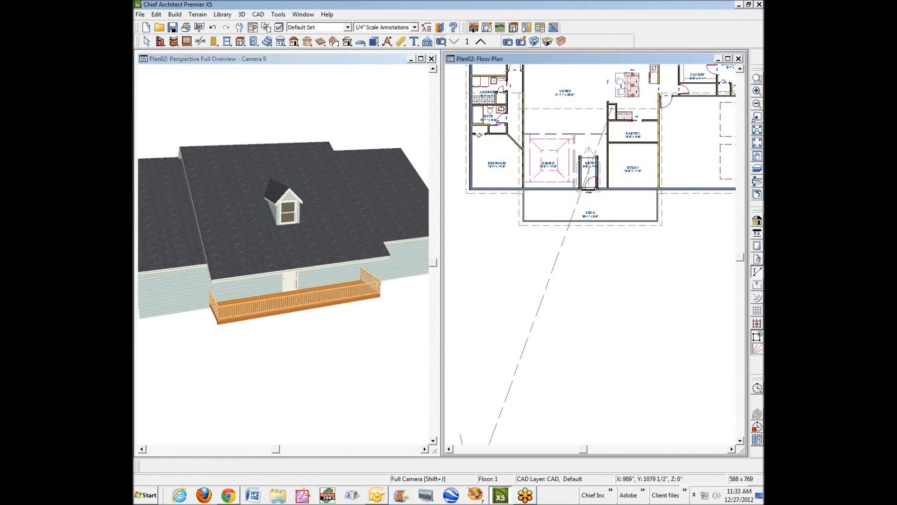
pyautogui.click(757, 78)
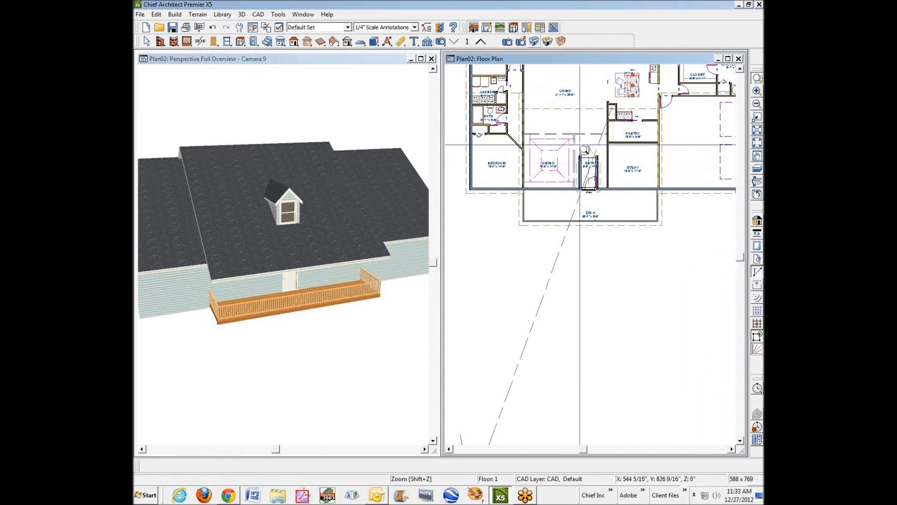
pyautogui.moveTo(496, 71); pyautogui.dragTo(710, 239)
pyautogui.press('space')
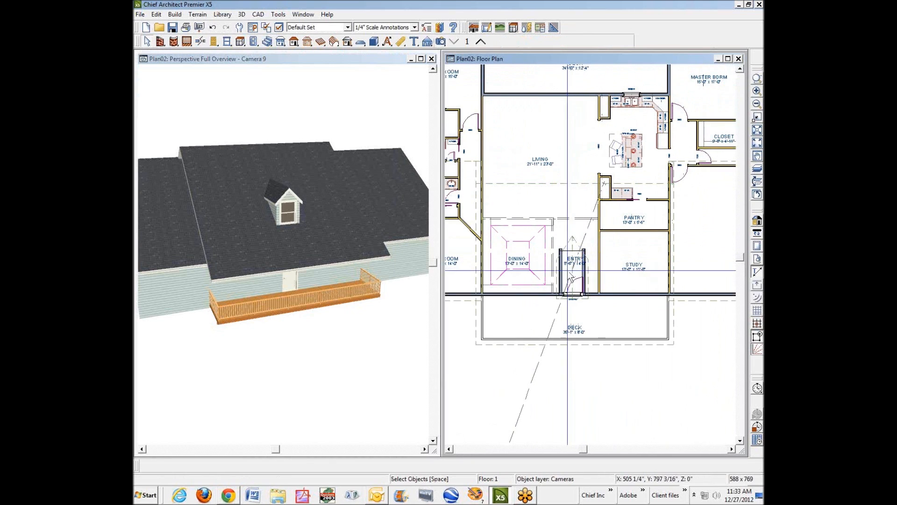
# Step: Delete the auto floating dormer from the front roof
pyautogui.click(291, 207)
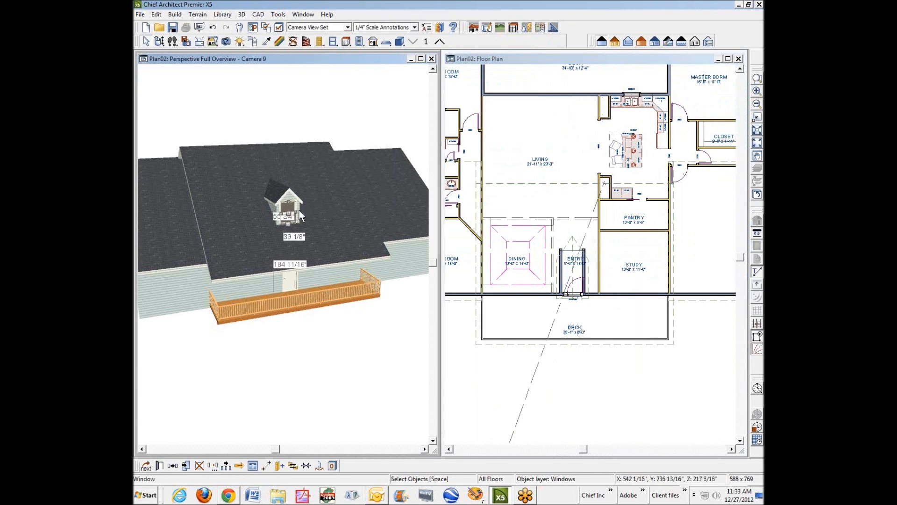
pyautogui.click(278, 197)
pyautogui.press('Delete')
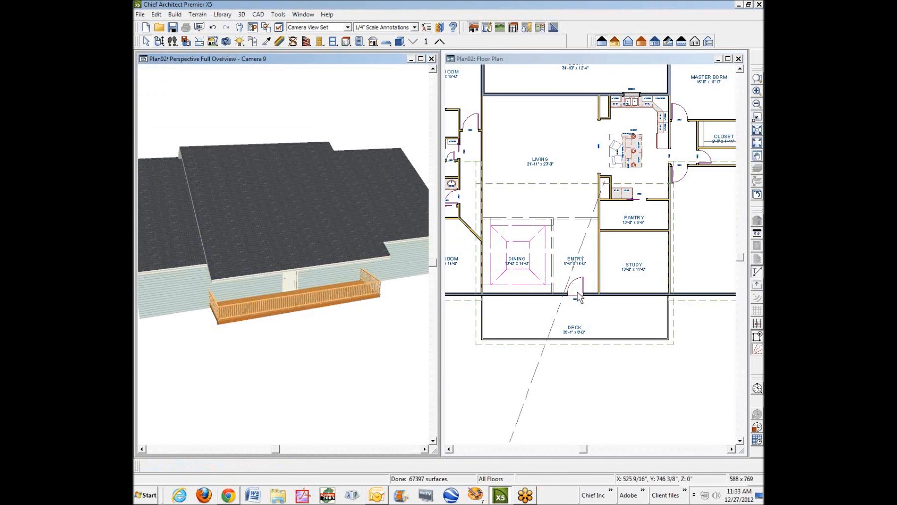
# Step: Move the front roof plane covering the Dining, Entry, Study and Deck areas up to the floor above
pyautogui.click(475, 319)
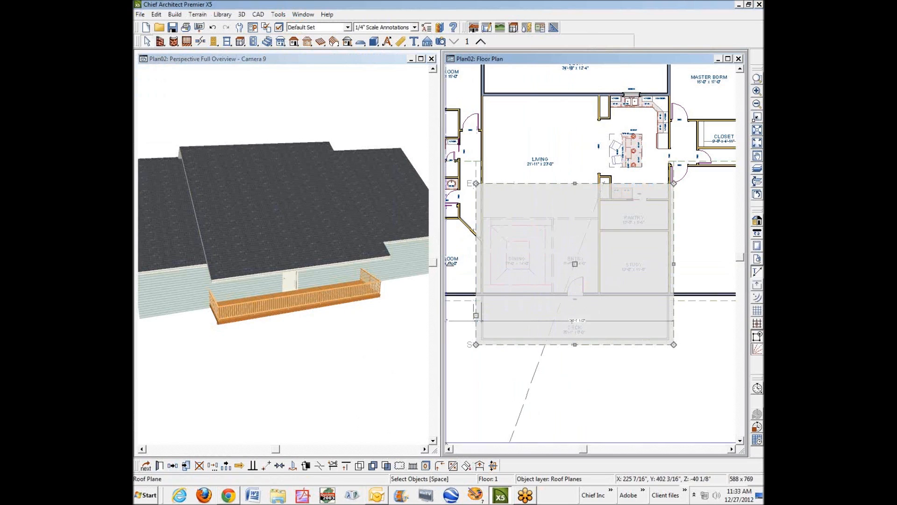
pyautogui.click(480, 466)
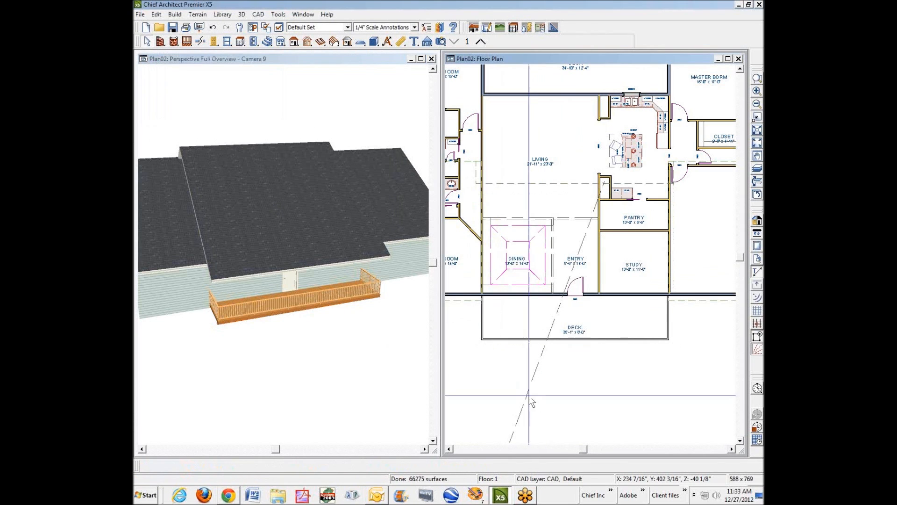
# Step: Try to place an auto floating dormer on floor 2 over the front wall at the Entry, then return to floor 1
pyautogui.click(480, 42)
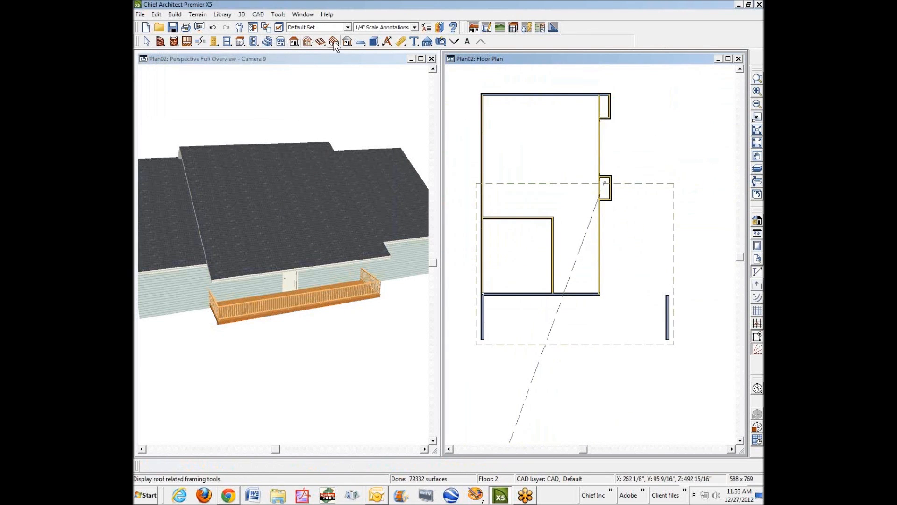
pyautogui.click(182, 17)
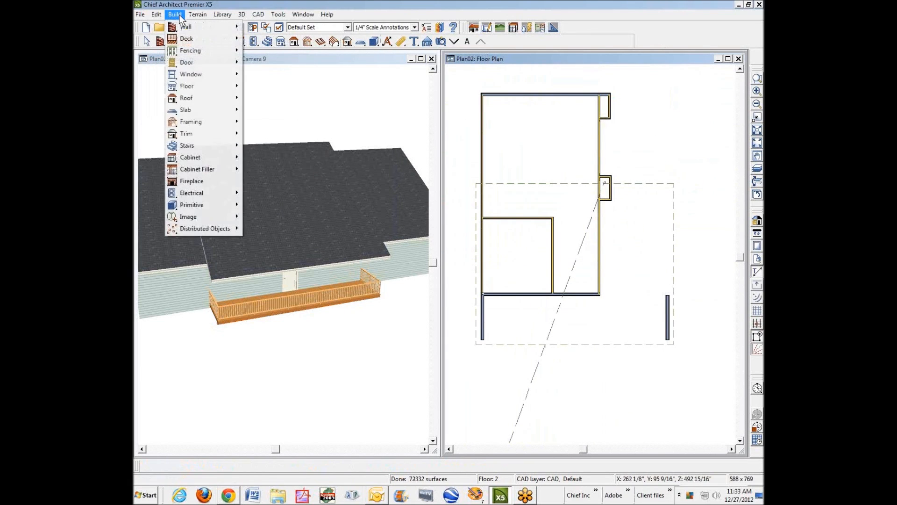
pyautogui.moveTo(207, 97)
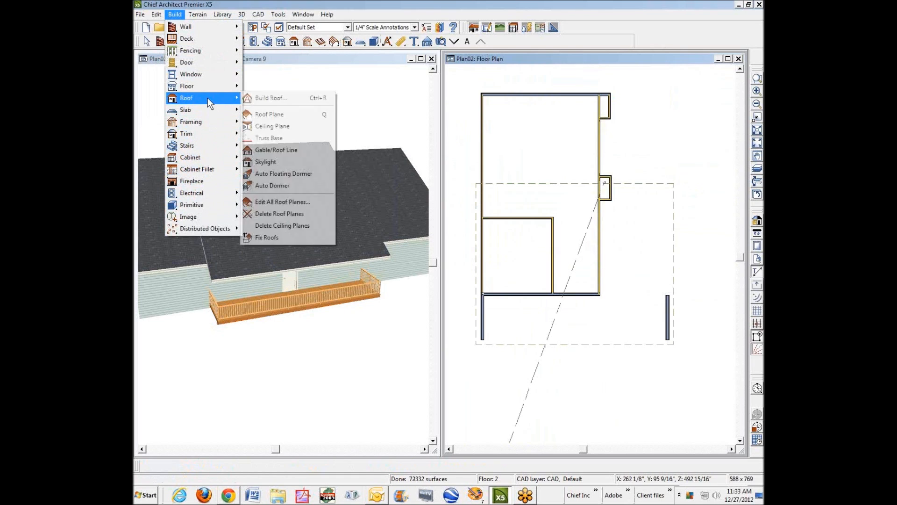
pyautogui.click(296, 173)
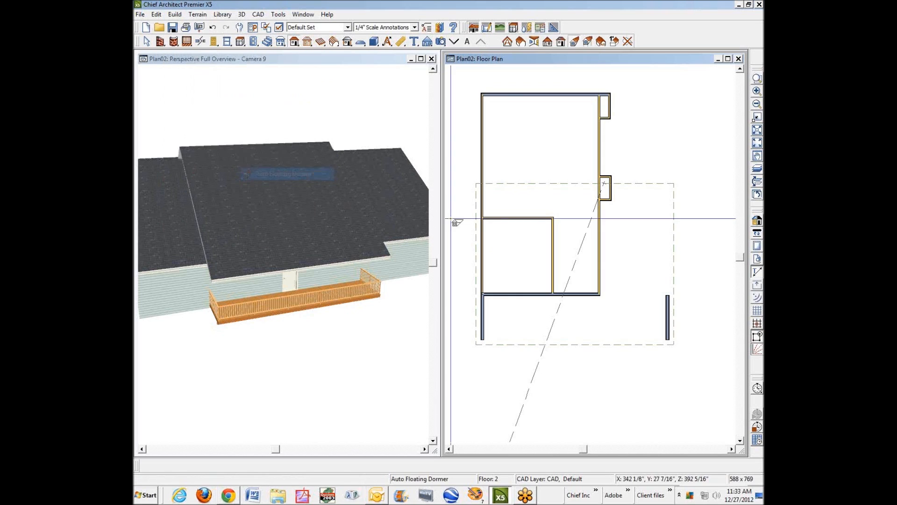
pyautogui.click(581, 317)
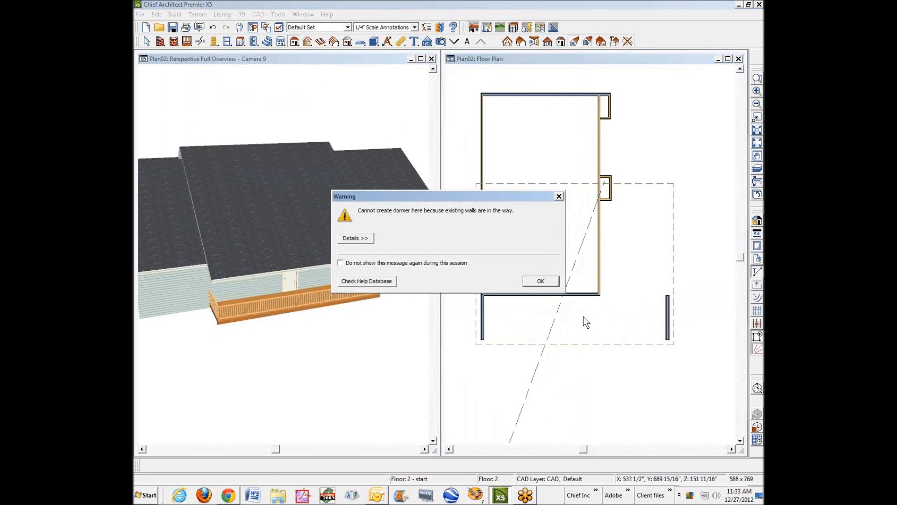
pyautogui.click(540, 281)
pyautogui.click(542, 283)
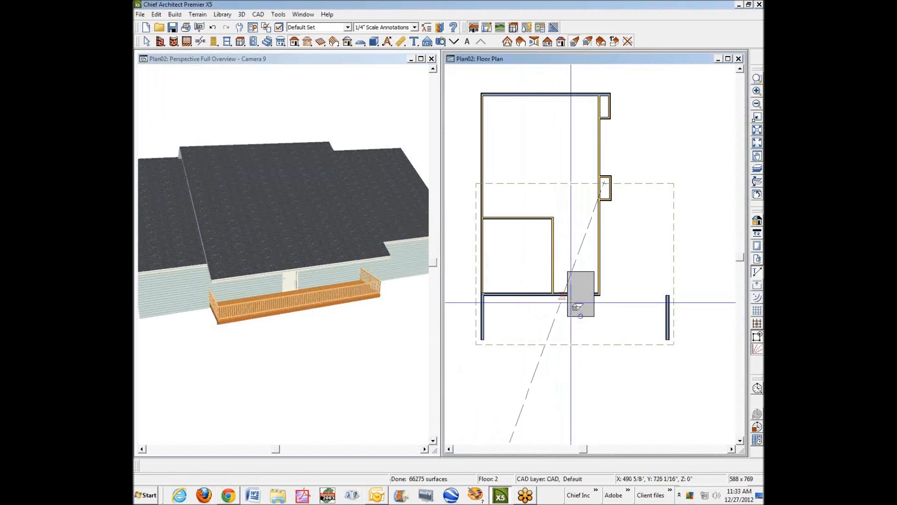
pyautogui.click(586, 314)
pyautogui.press('Delete')
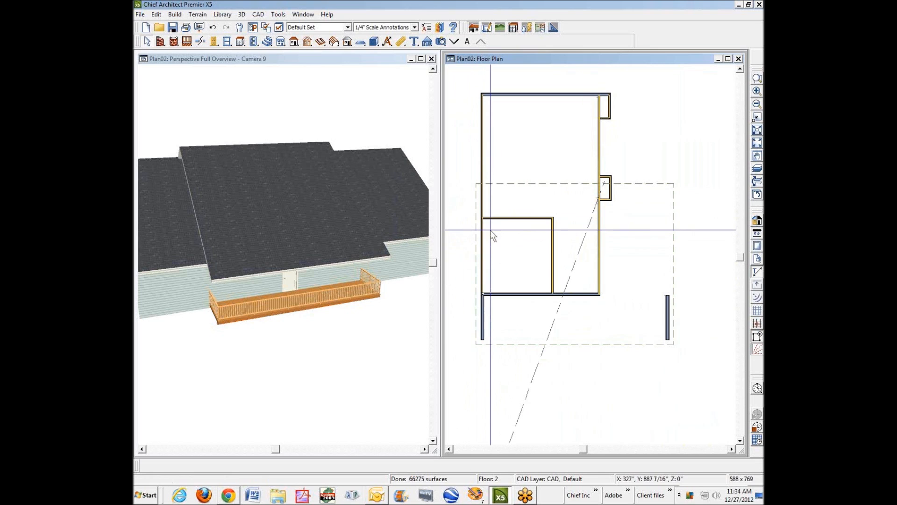
pyautogui.click(454, 42)
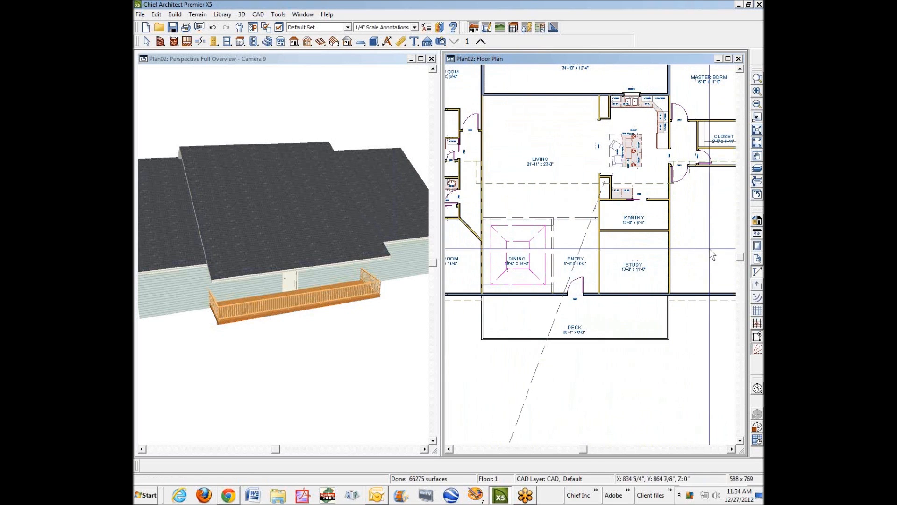
# Step: Switch to the browser's ChiefTalk thread and examine the attached front elevation image for the dormer's shape, then return to the plan
pyautogui.click(757, 78)
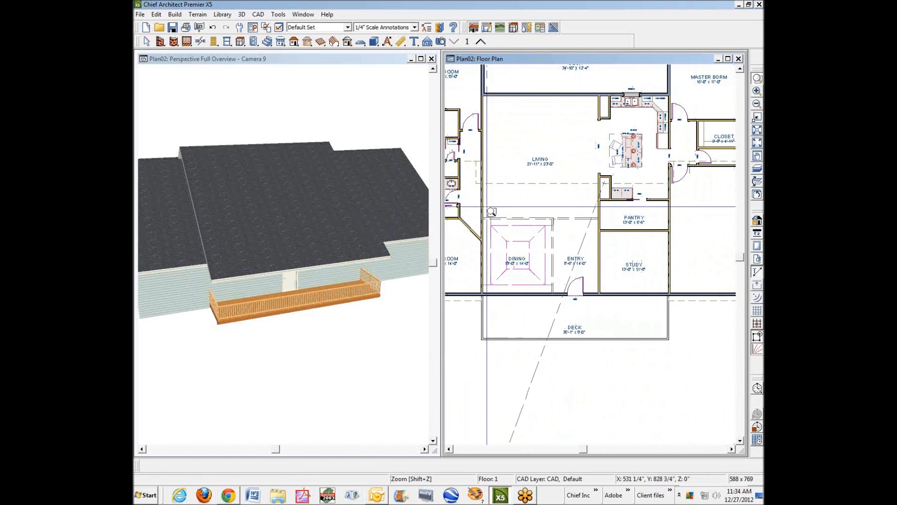
pyautogui.click(469, 186)
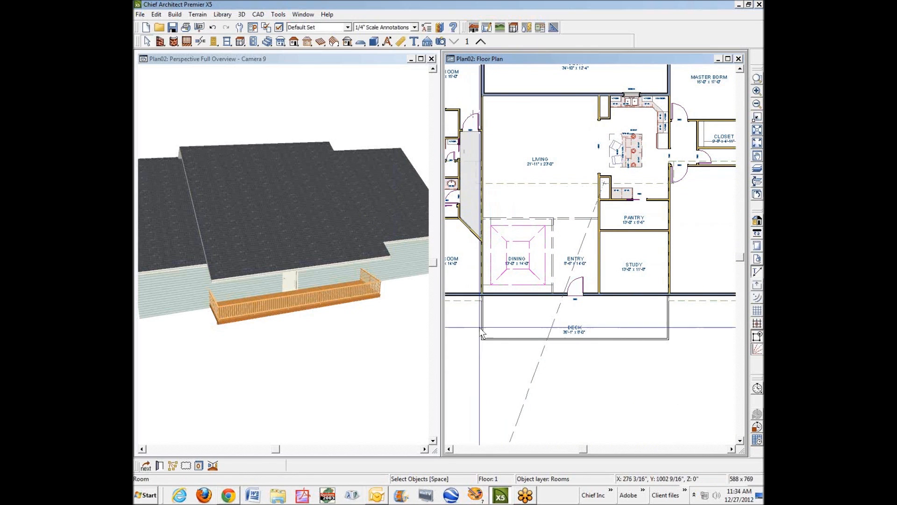
pyautogui.click(229, 495)
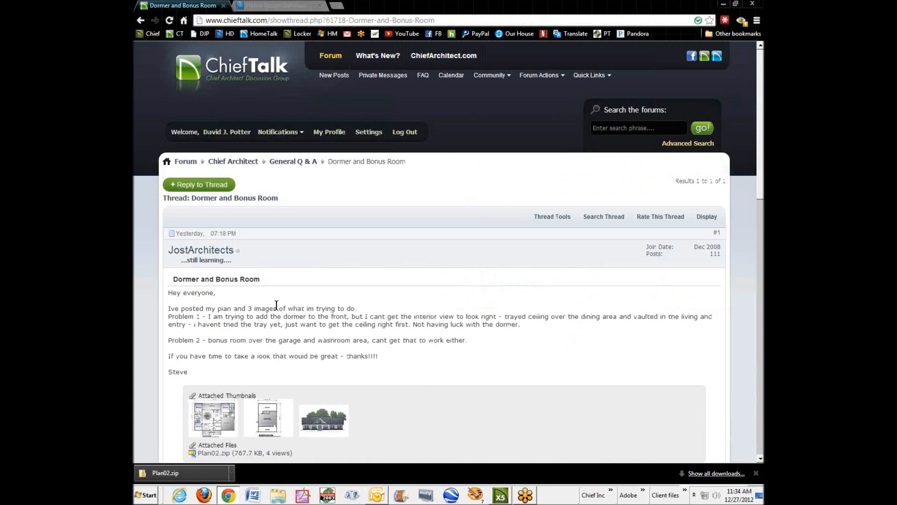
pyautogui.click(329, 419)
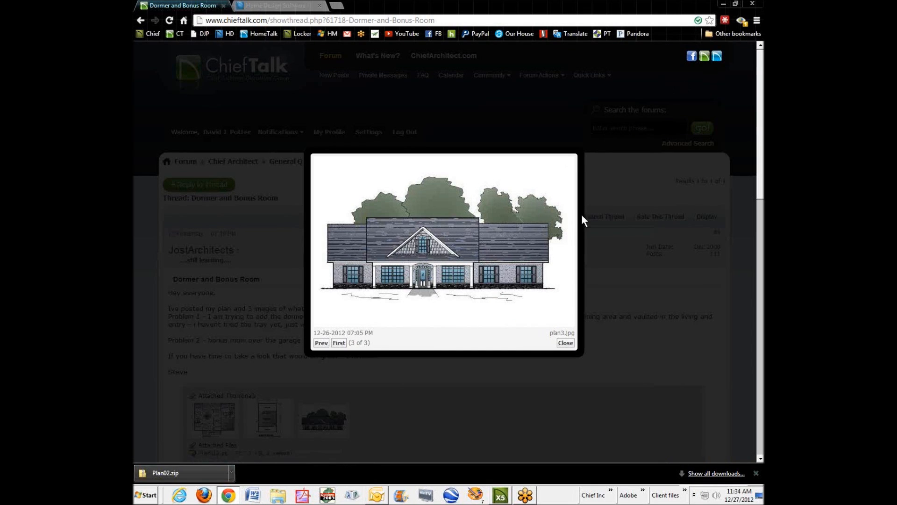
pyautogui.click(566, 343)
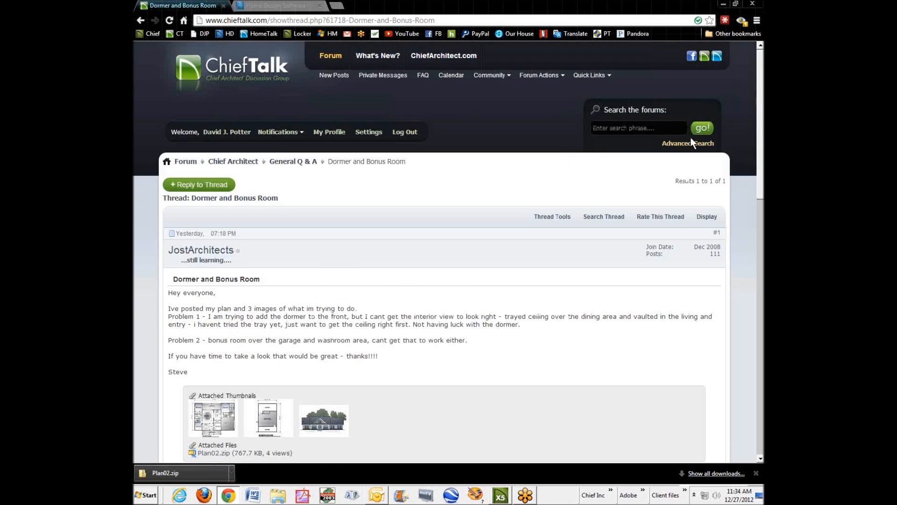
pyautogui.click(722, 5)
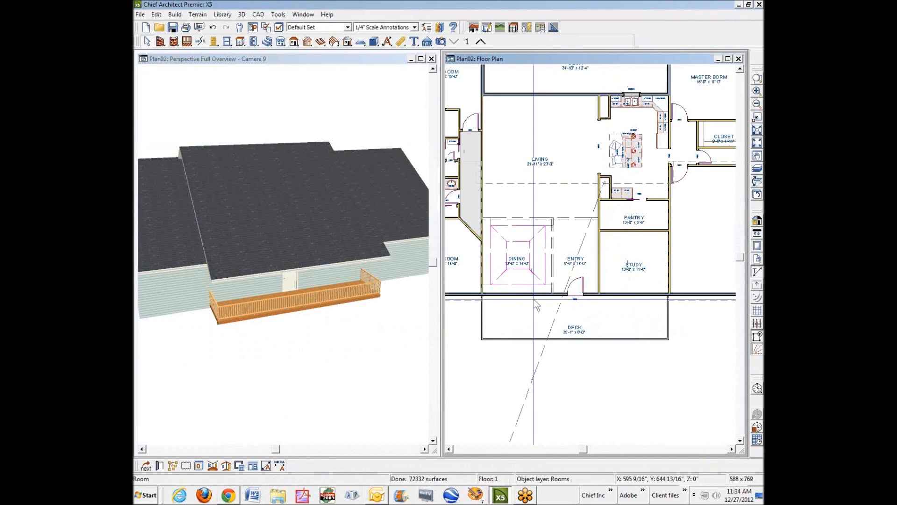
# Step: Draw a roof plane inward from a baseline about 5'-10" long on the Deck's Study-side edge, with baseline height over wall top
pyautogui.scroll(3, 724, 319)
pyautogui.scroll(-2, 667, 345)
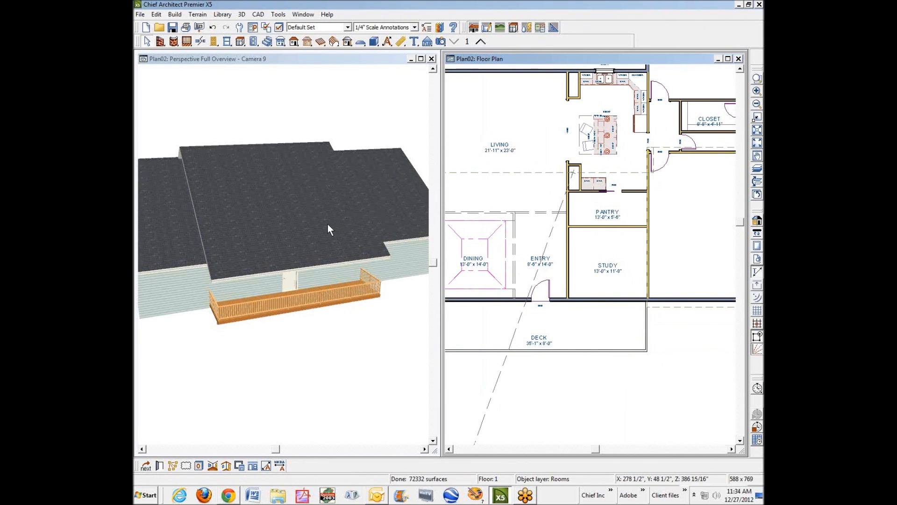
pyautogui.click(293, 42)
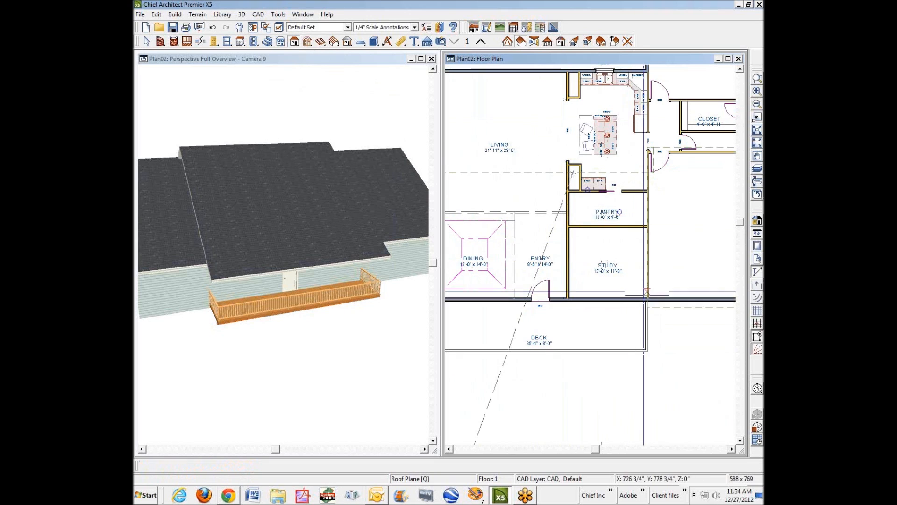
pyautogui.moveTo(647, 325)
pyautogui.mouseDown()
pyautogui.moveTo(645, 300)
pyautogui.moveTo(641, 313)
pyautogui.moveTo(630, 312)
pyautogui.moveTo(647, 309)
pyautogui.moveTo(667, 369)
pyautogui.moveTo(645, 327)
pyautogui.mouseUp()
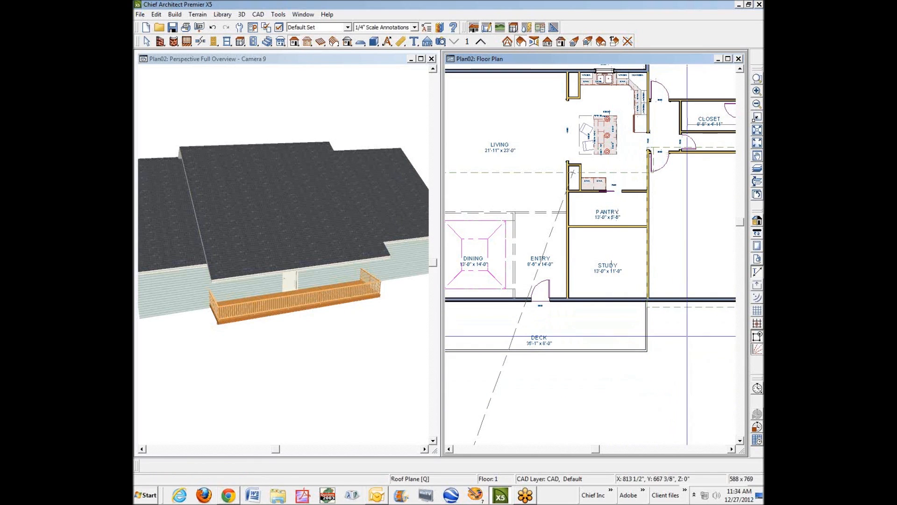
pyautogui.click(757, 79)
pyautogui.moveTo(601, 284); pyautogui.dragTo(669, 374)
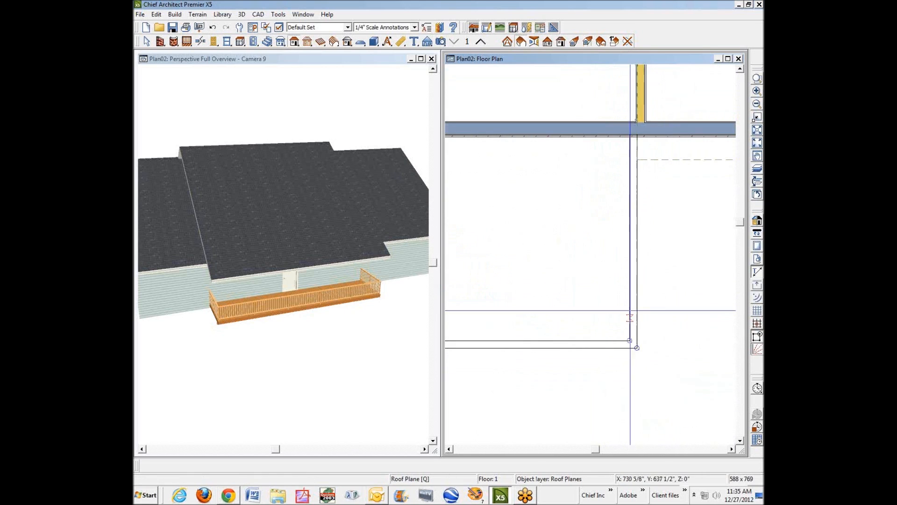
pyautogui.moveTo(648, 181); pyautogui.dragTo(648, 329)
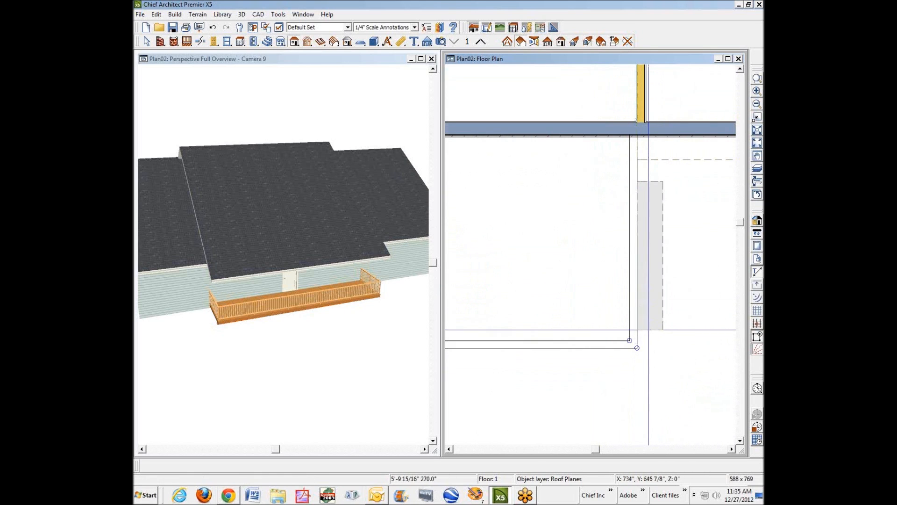
pyautogui.click(504, 280)
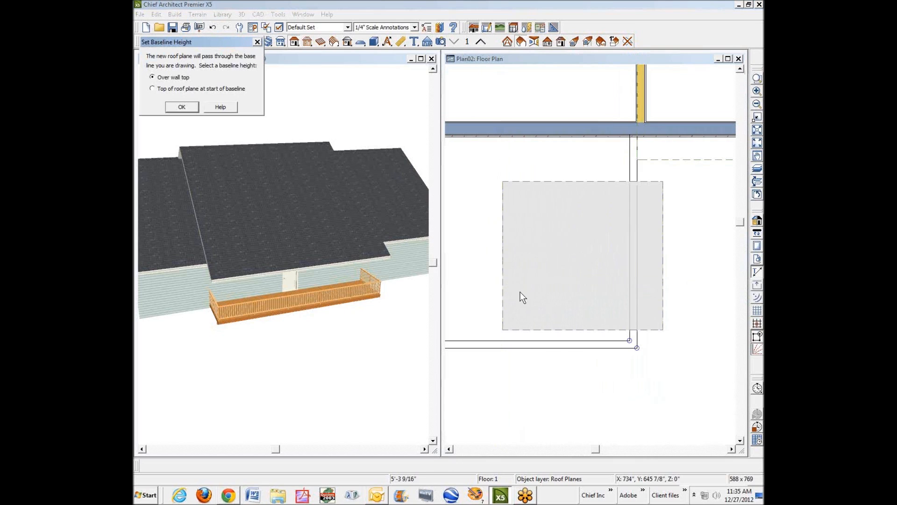
pyautogui.click(173, 108)
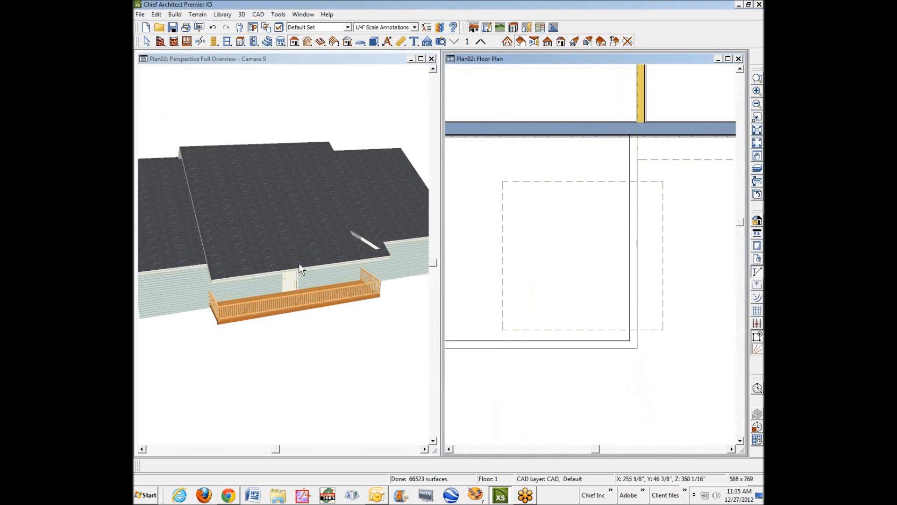
# Step: Draw an opposing roof plane inward from the Deck's Dining-side edge, with its baseline height set over wall top
pyautogui.click(451, 448)
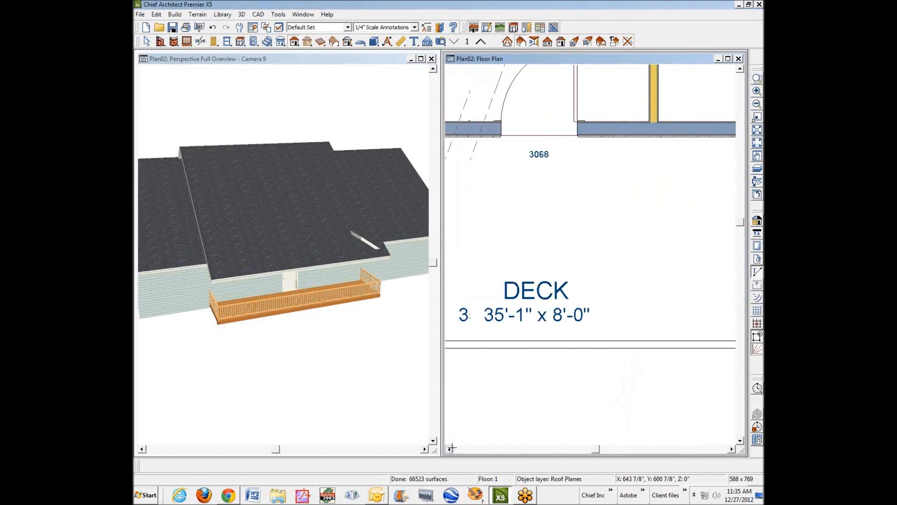
pyautogui.moveTo(594, 202); pyautogui.dragTo(592, 321)
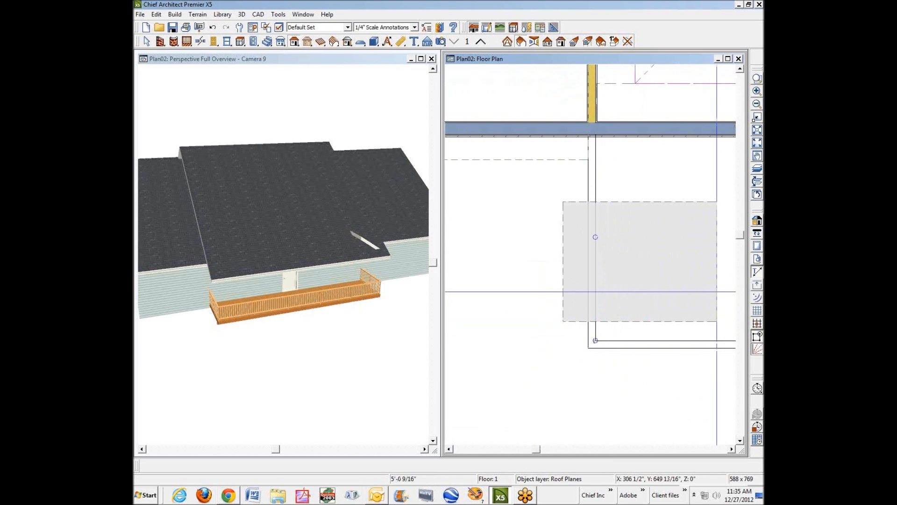
pyautogui.click(717, 292)
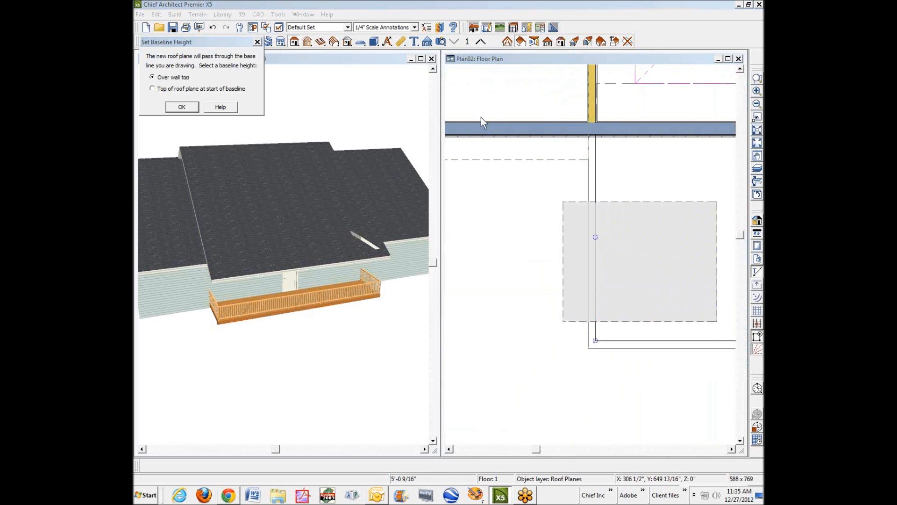
pyautogui.click(181, 107)
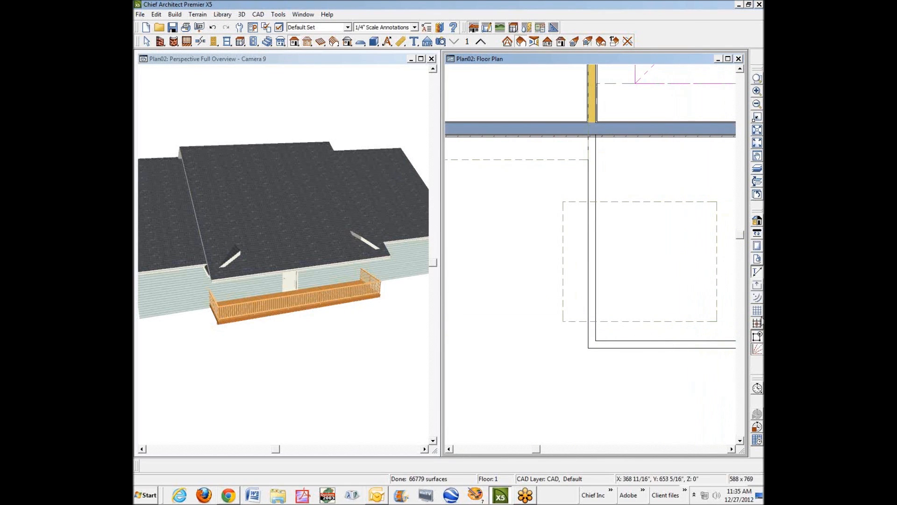
# Step: Join the two new roof planes above the Deck so they meet at a central ridge
pyautogui.click(757, 143)
pyautogui.click(522, 356)
pyautogui.rightClick(522, 356)
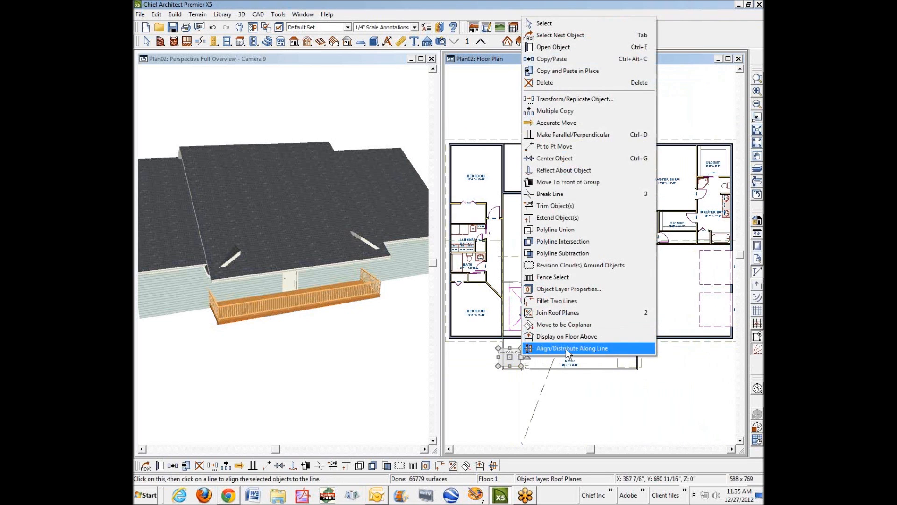
pyautogui.click(569, 313)
pyautogui.click(617, 358)
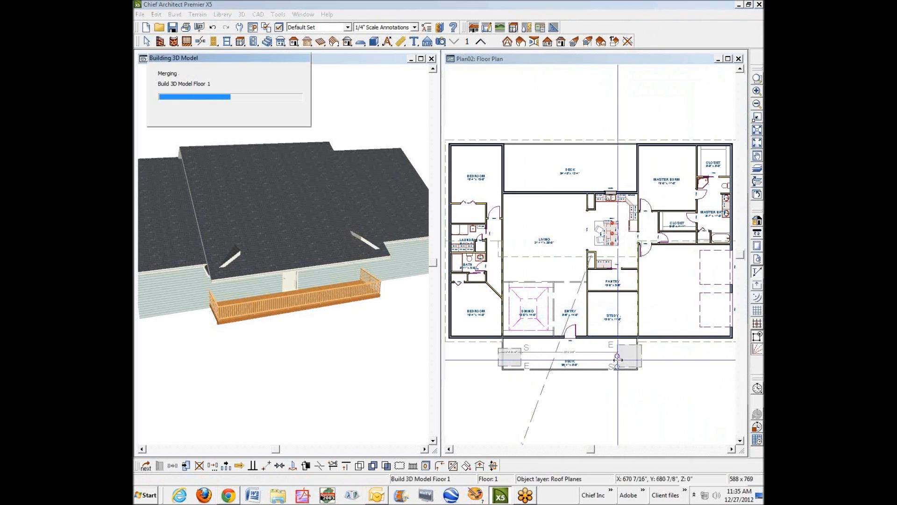
pyautogui.press('space')
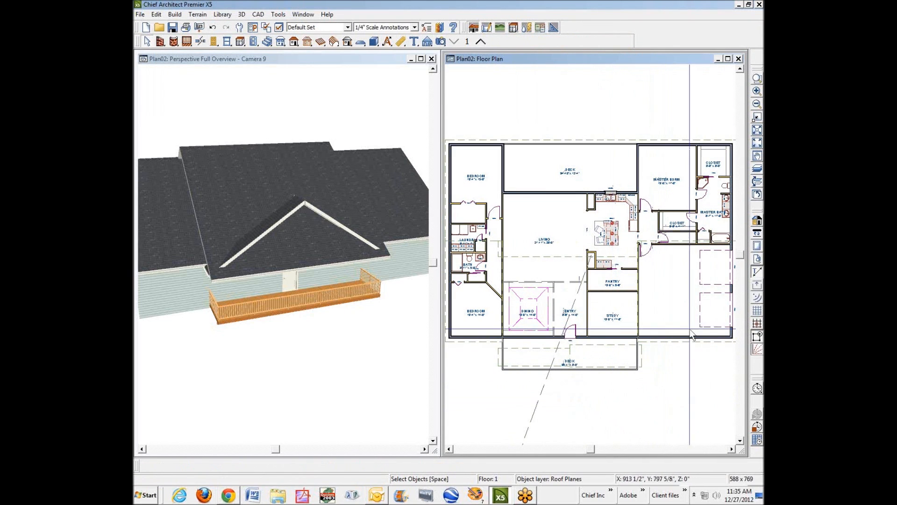
# Step: Extend the rear edges of both dormer roof planes into the house, about 9'-6" past the front wall at the Study and 10'-4" at Dining
pyautogui.click(758, 90)
pyautogui.moveTo(461, 280); pyautogui.dragTo(694, 441)
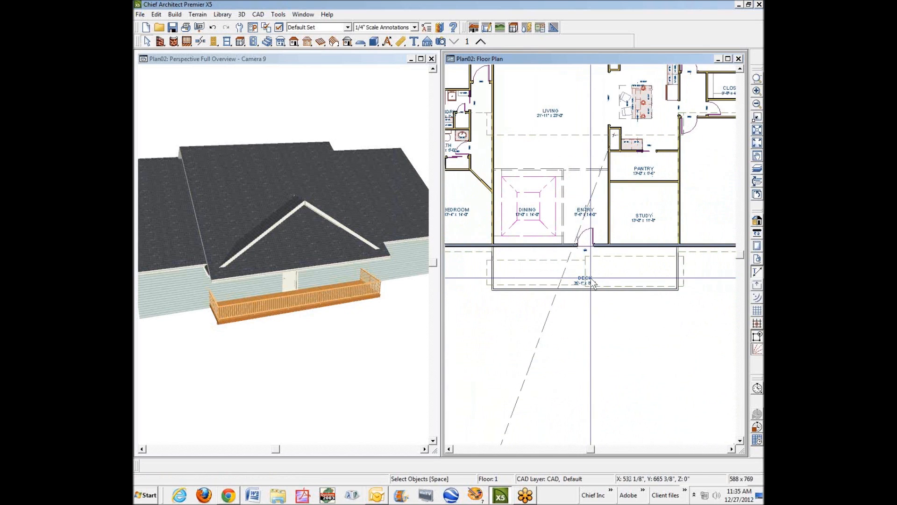
pyautogui.scroll(1, 598, 280)
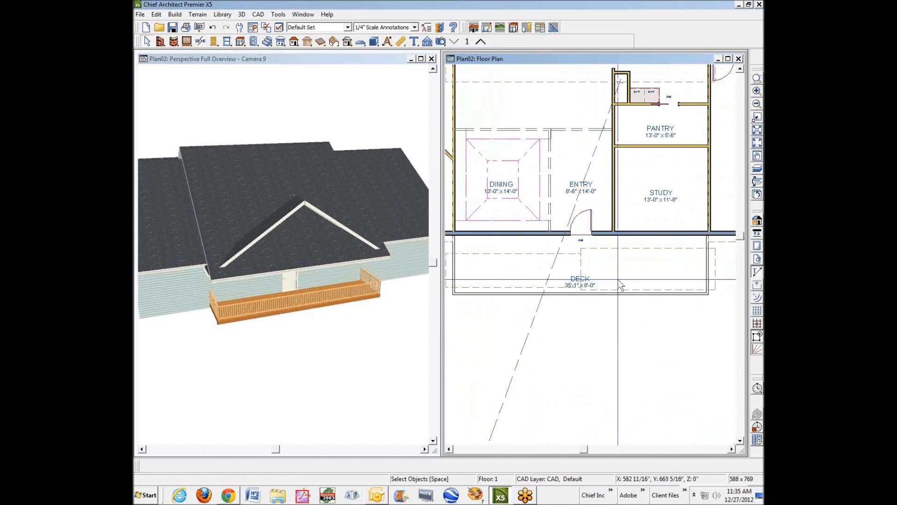
pyautogui.click(644, 256)
pyautogui.moveTo(647, 248); pyautogui.dragTo(648, 167)
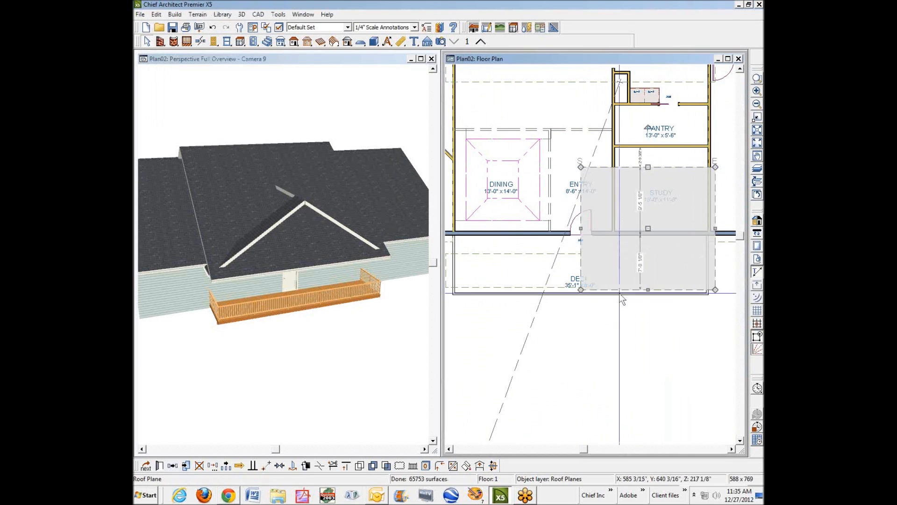
pyautogui.click(517, 260)
pyautogui.click(521, 255)
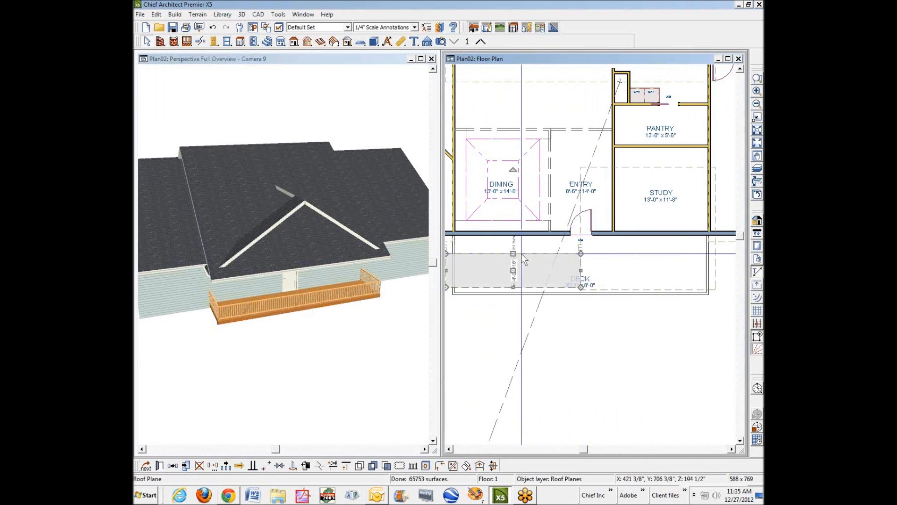
pyautogui.moveTo(518, 253); pyautogui.dragTo(518, 162)
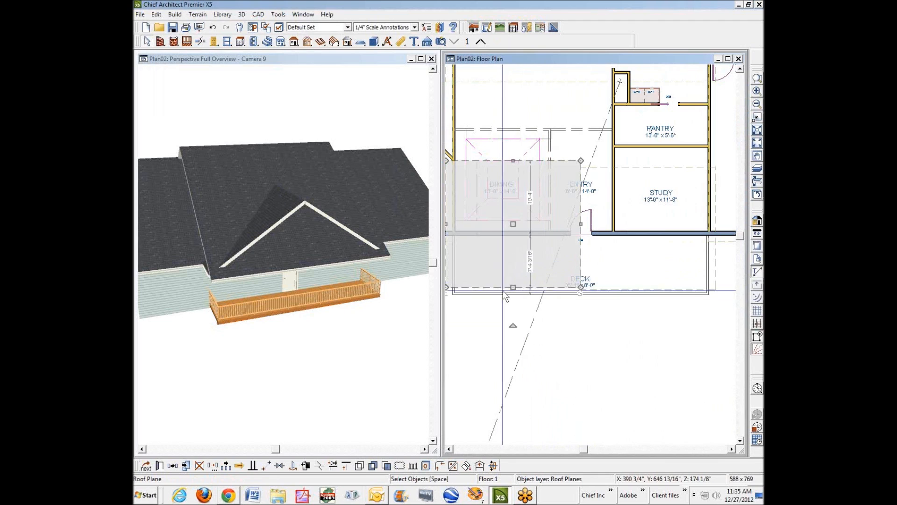
# Step: Set the front edge of the Dining-side dormer roof plane 24 inches from the front exterior wall
pyautogui.click(530, 260)
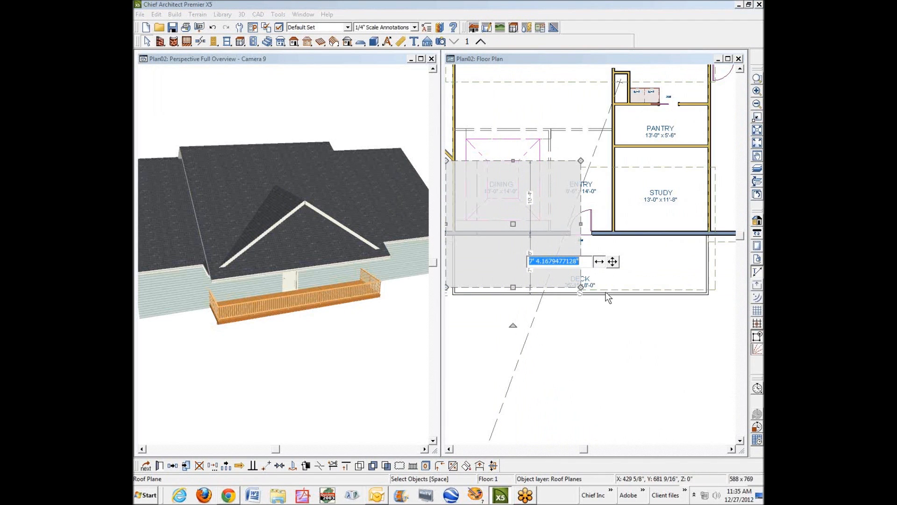
pyautogui.write('24')
pyautogui.press('Return')
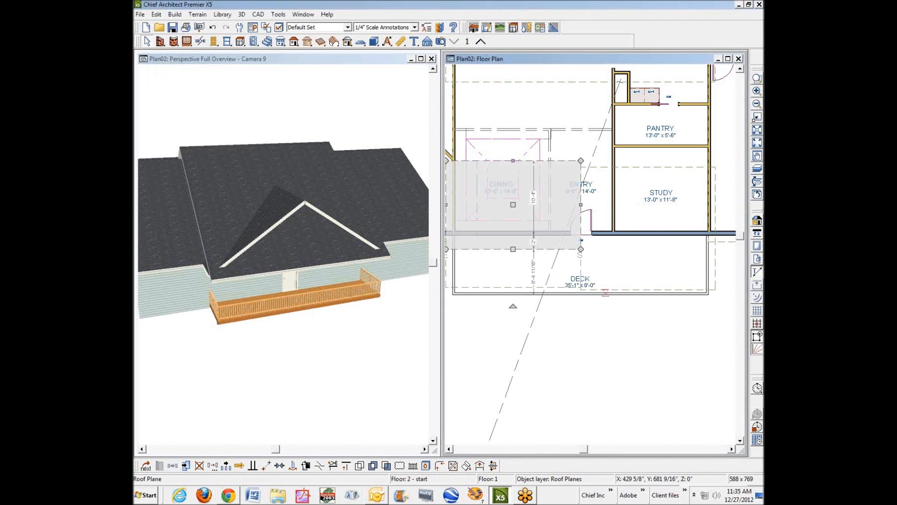
# Step: Pull the front edge of the Study-side dormer roof plane back in line with the Dining-side plane's front edge
pyautogui.click(639, 279)
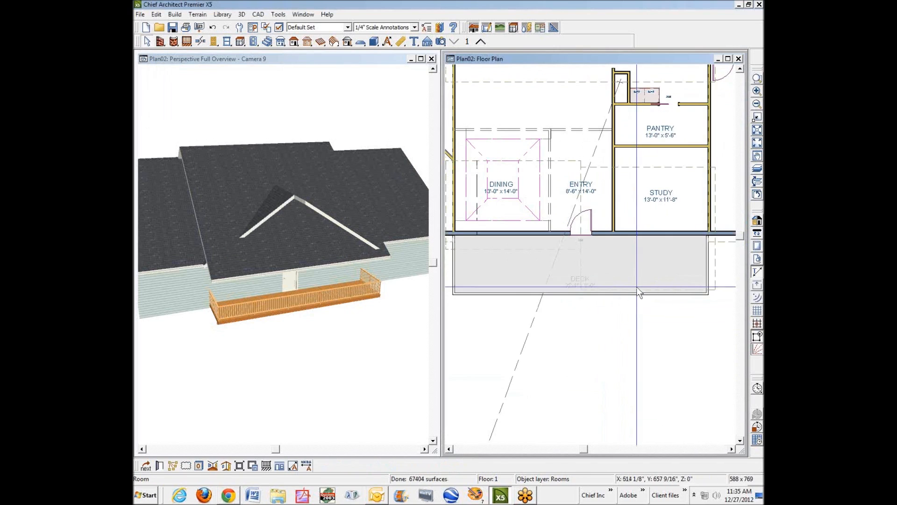
pyautogui.click(644, 289)
pyautogui.moveTo(657, 291); pyautogui.dragTo(591, 248)
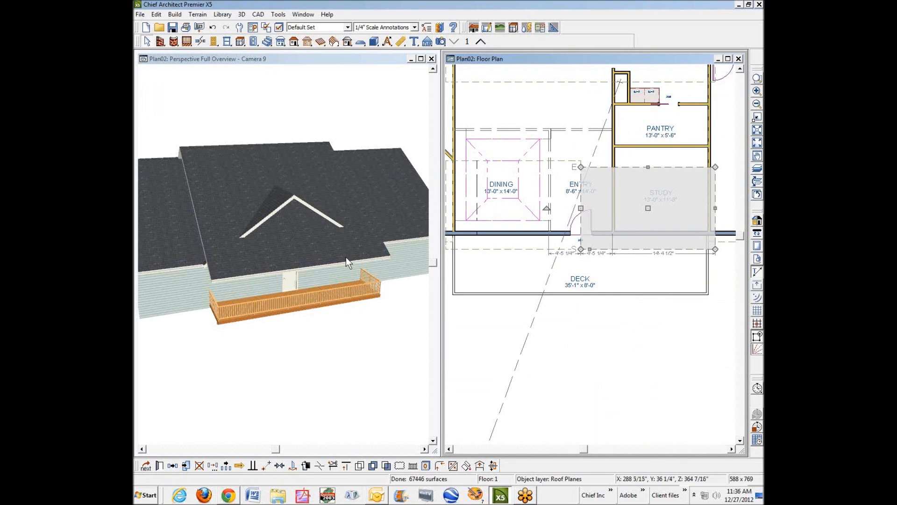
pyautogui.press('Escape')
# Step: Move the display of the large front roof plane from floor 2 down to floor 1 and return to floor 1
pyautogui.scroll(-1, 684, 221)
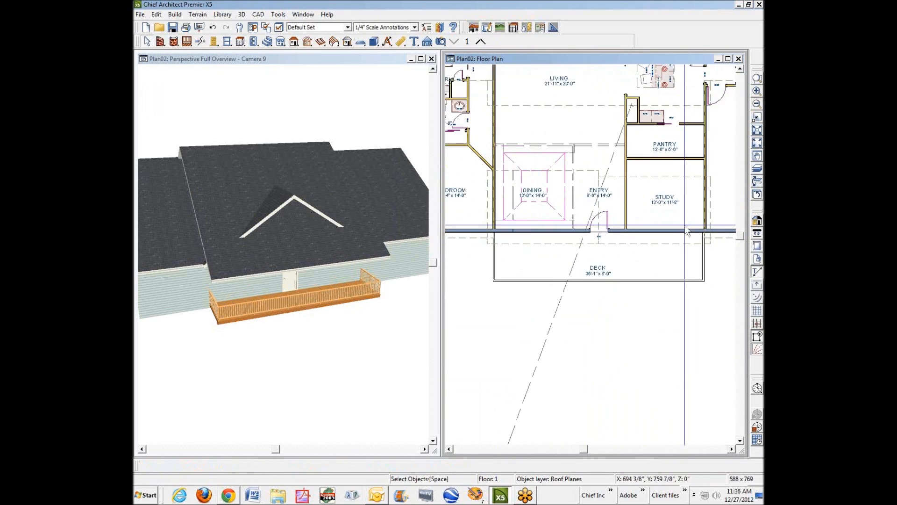
pyautogui.scroll(-1, 685, 225)
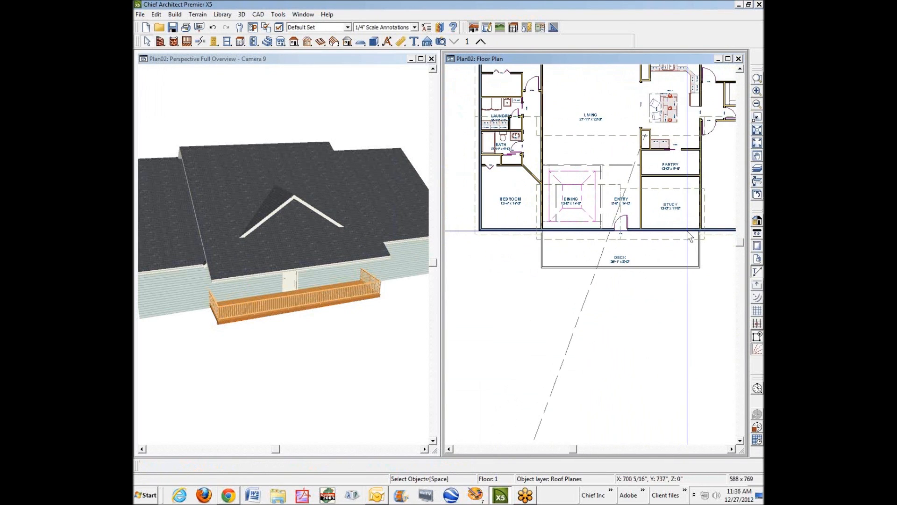
pyautogui.click(481, 41)
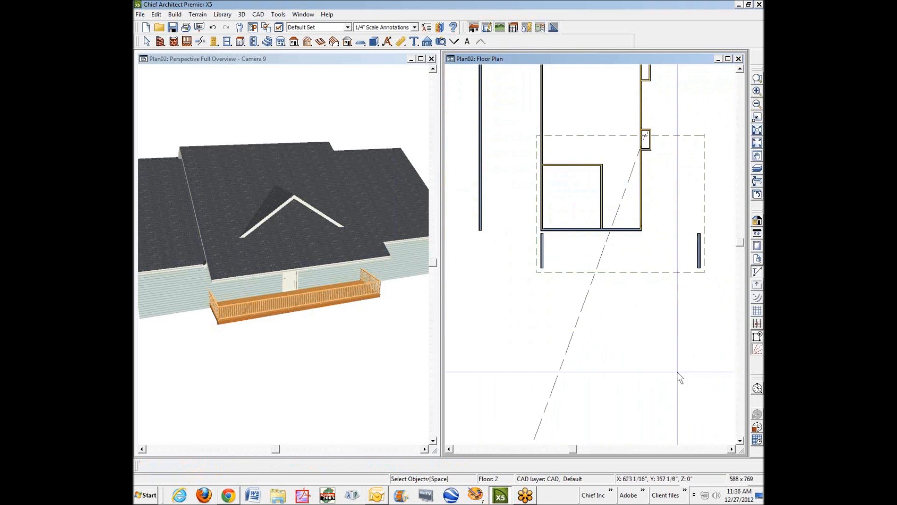
pyautogui.click(656, 274)
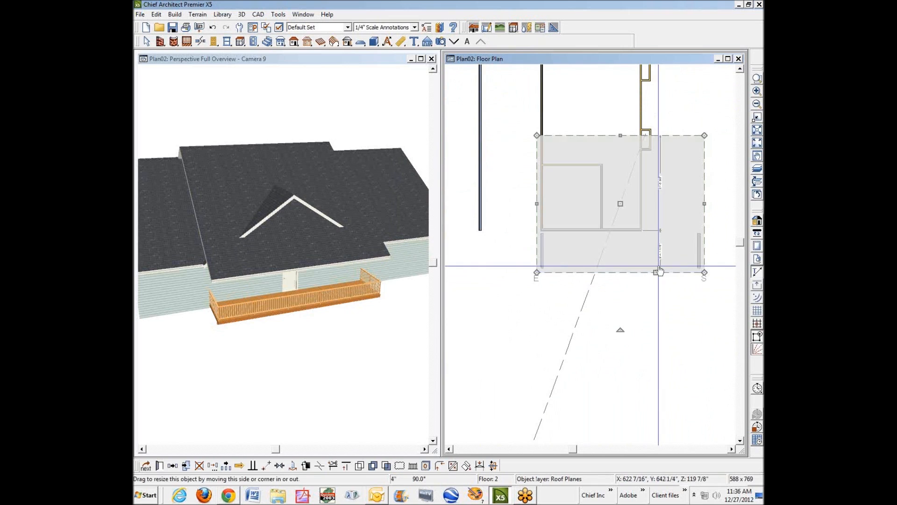
pyautogui.click(492, 465)
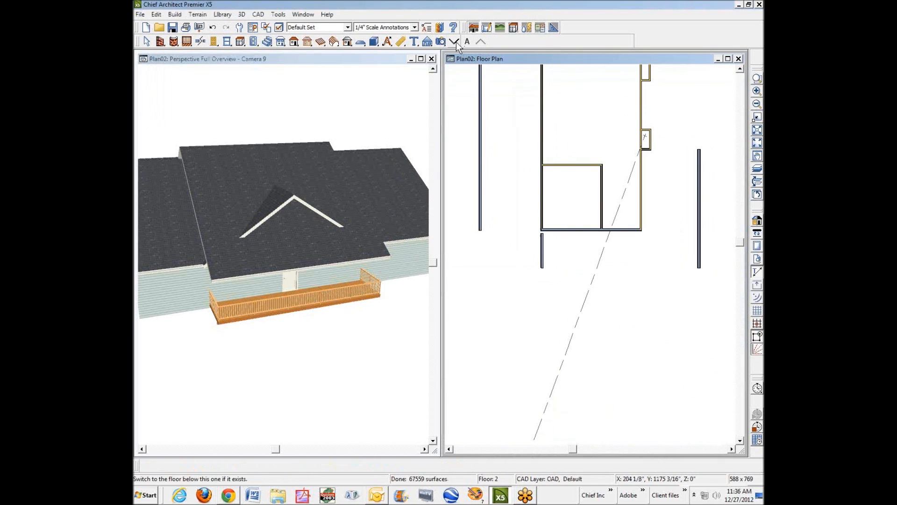
pyautogui.click(455, 42)
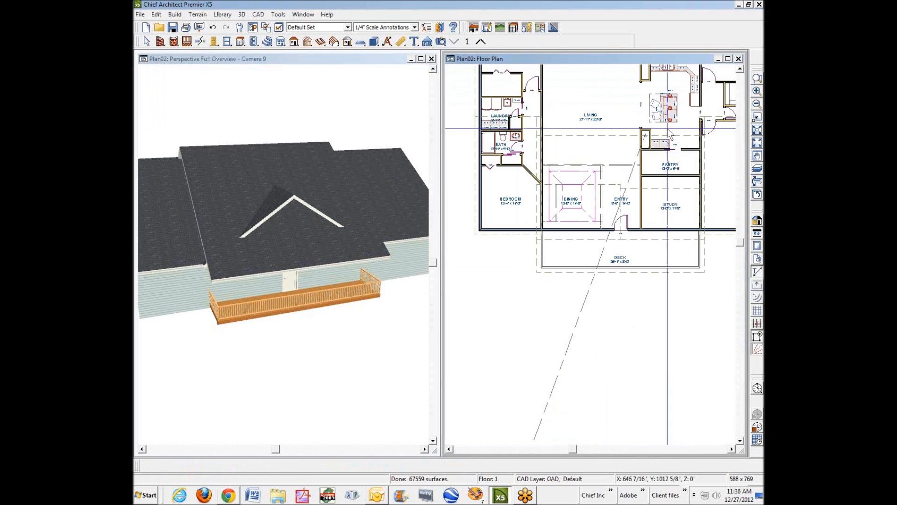
# Step: Collapse the rear outer corners of both dormer roof planes onto their front eave corners so each plane is triangular
pyautogui.click(757, 79)
pyautogui.moveTo(519, 151); pyautogui.dragTo(736, 293)
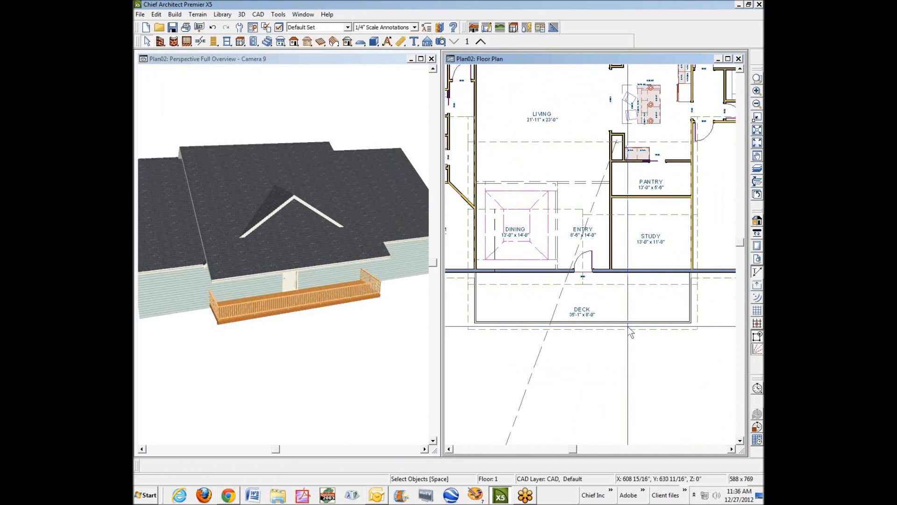
pyautogui.scroll(-2, 633, 328)
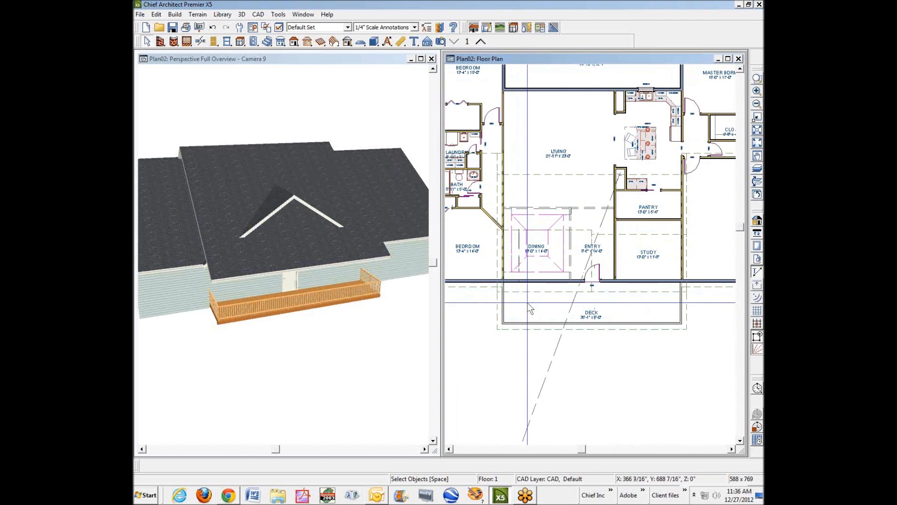
pyautogui.click(534, 292)
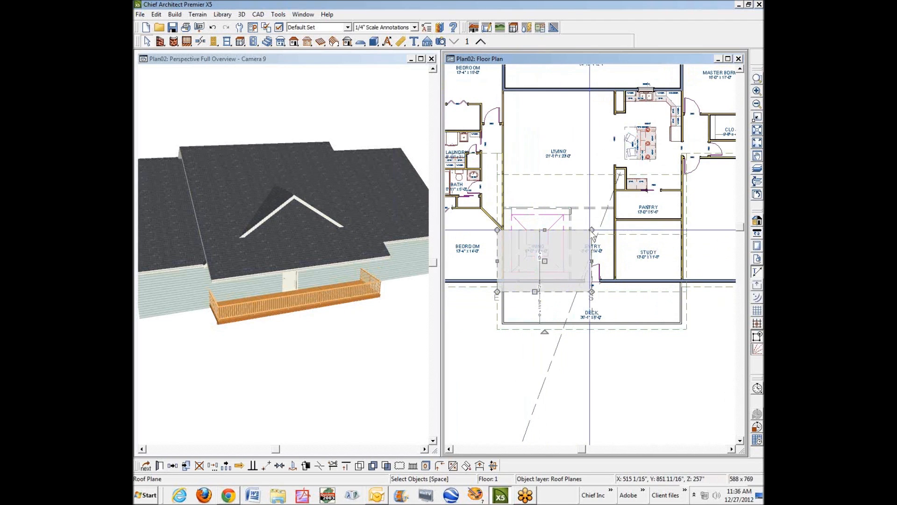
pyautogui.moveTo(497, 230); pyautogui.dragTo(496, 293)
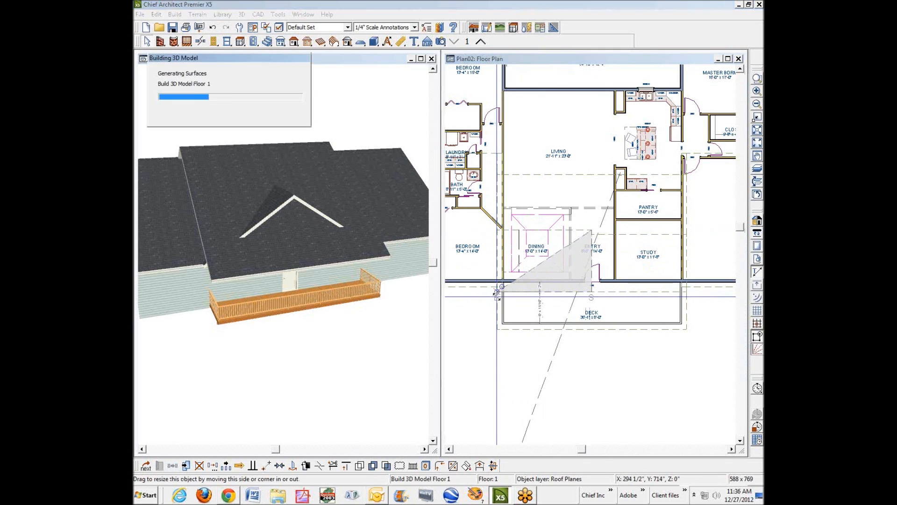
pyautogui.click(690, 240)
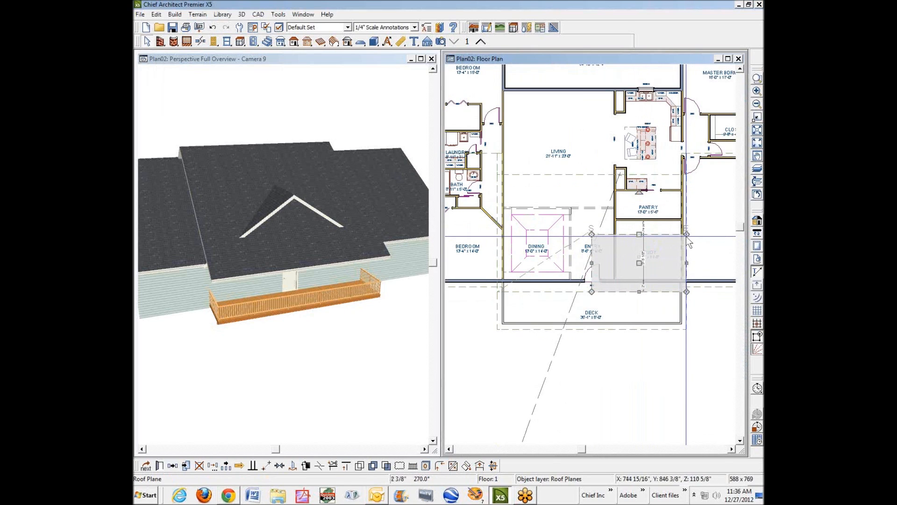
pyautogui.moveTo(687, 233); pyautogui.dragTo(686, 296)
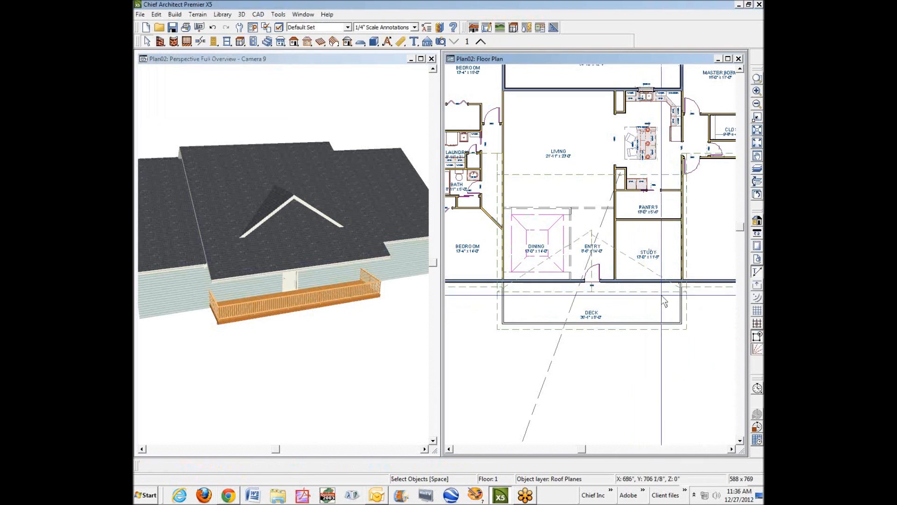
# Step: Join the sloping rear edge of the Study-side dormer roof plane to the main front roof plane
pyautogui.click(641, 268)
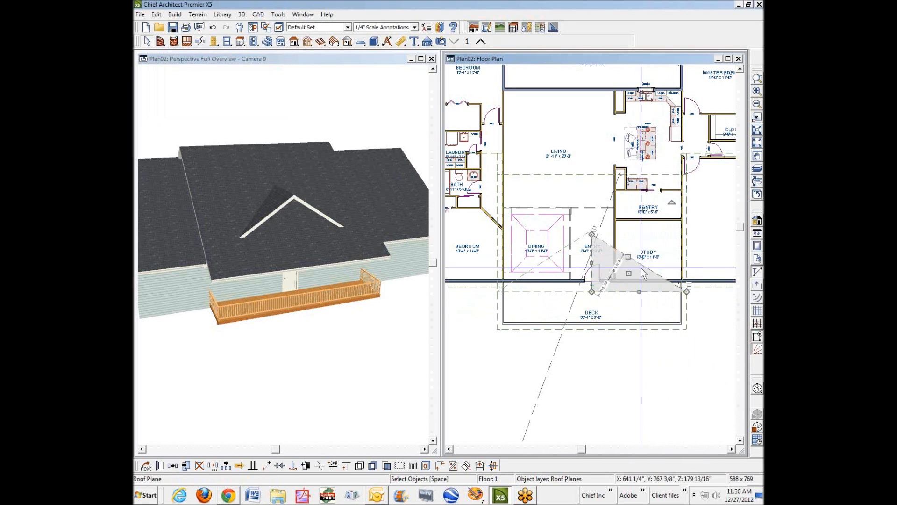
pyautogui.click(453, 465)
pyautogui.click(538, 321)
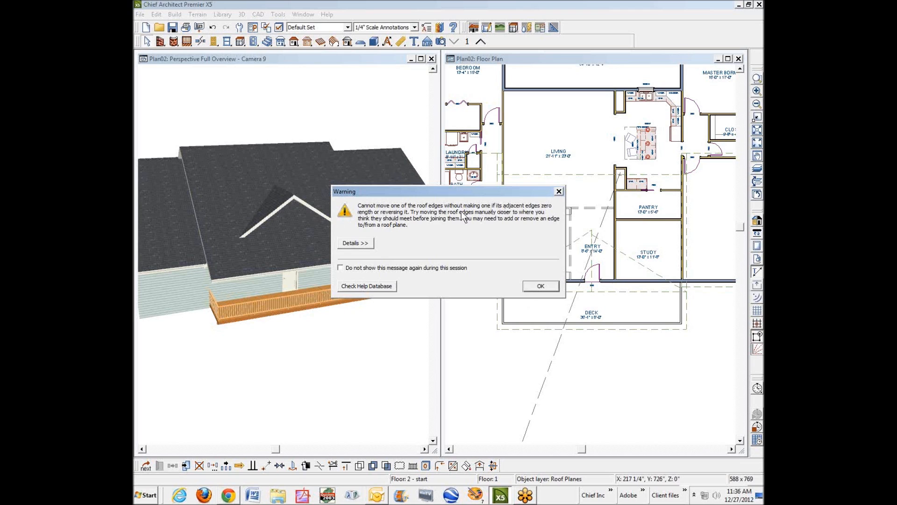
pyautogui.click(540, 287)
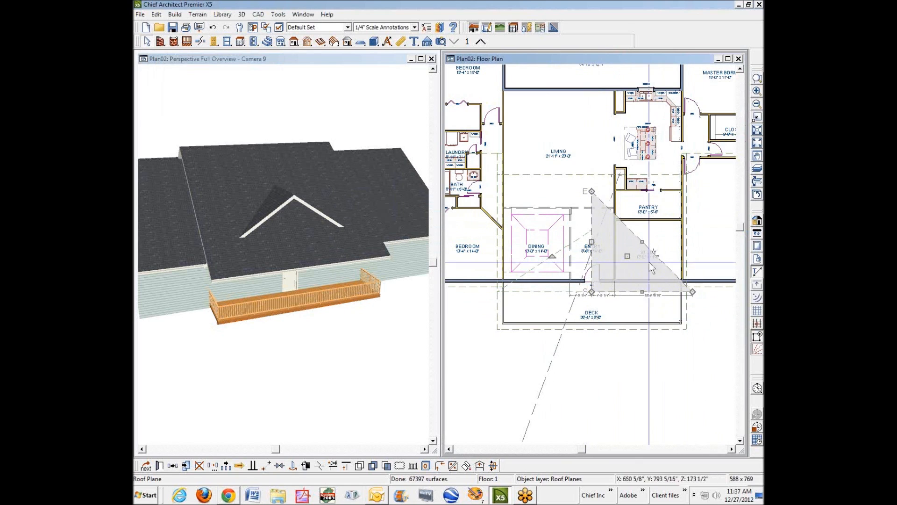
pyautogui.press('Escape')
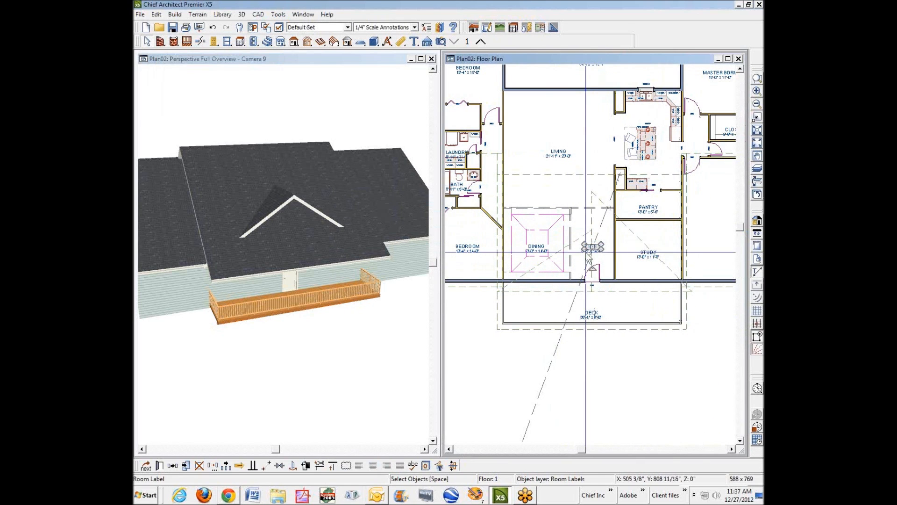
# Step: Join the sloping rear edge of the Dining-side dormer roof plane to the main front roof plane
pyautogui.click(578, 239)
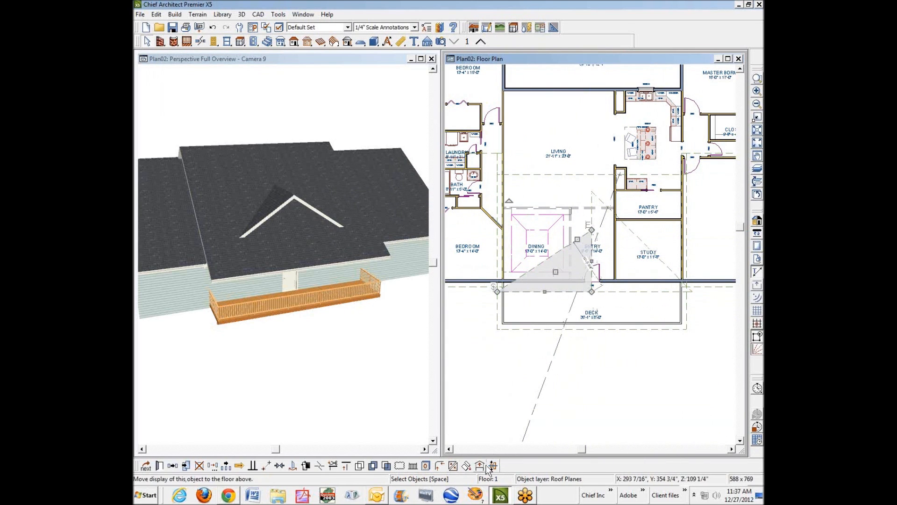
pyautogui.click(454, 466)
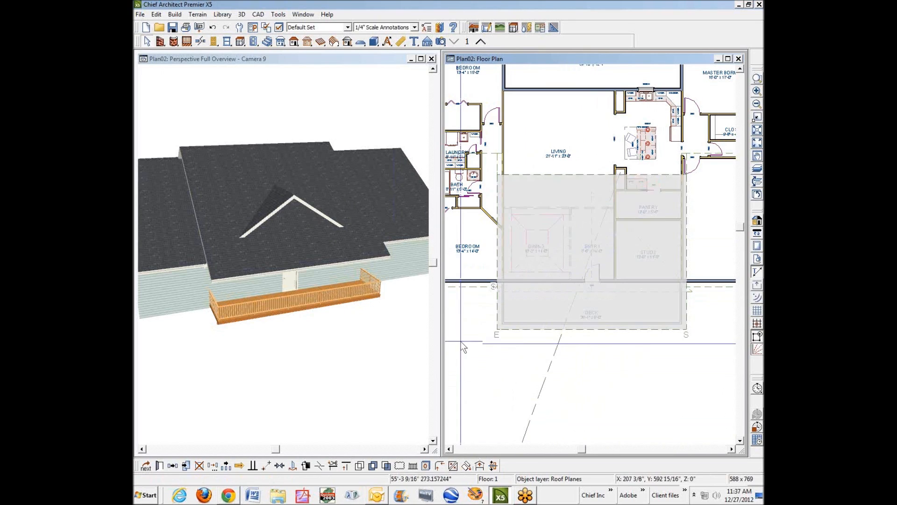
pyautogui.click(469, 294)
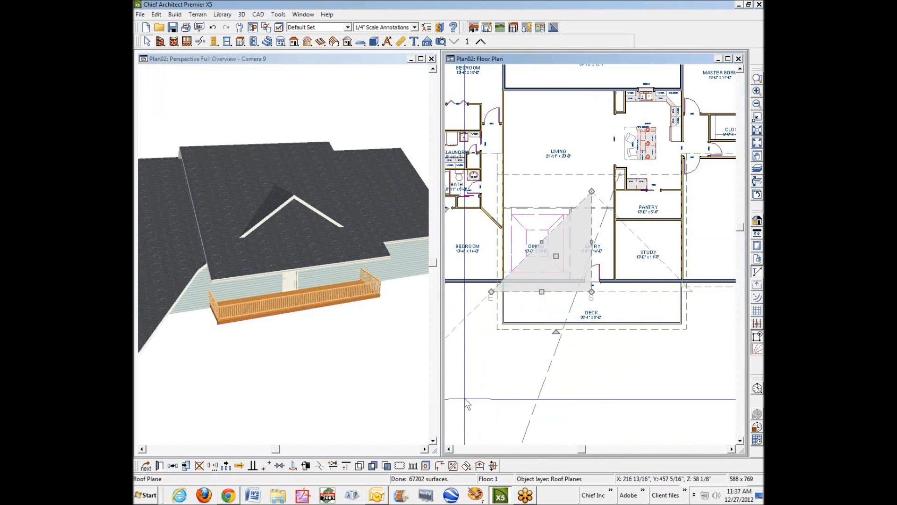
pyautogui.click(466, 385)
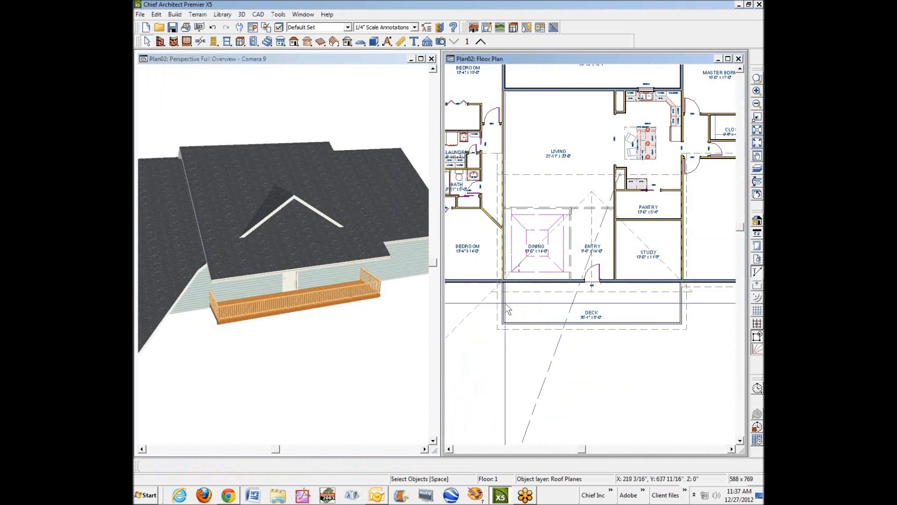
# Step: Reshape the distorted Bedroom roof plane by adding a corner beside the Deck and pulling its outer front corner back to the eave line
pyautogui.scroll(-2, 565, 308)
pyautogui.scroll(-1, 566, 308)
pyautogui.scroll(3, 529, 315)
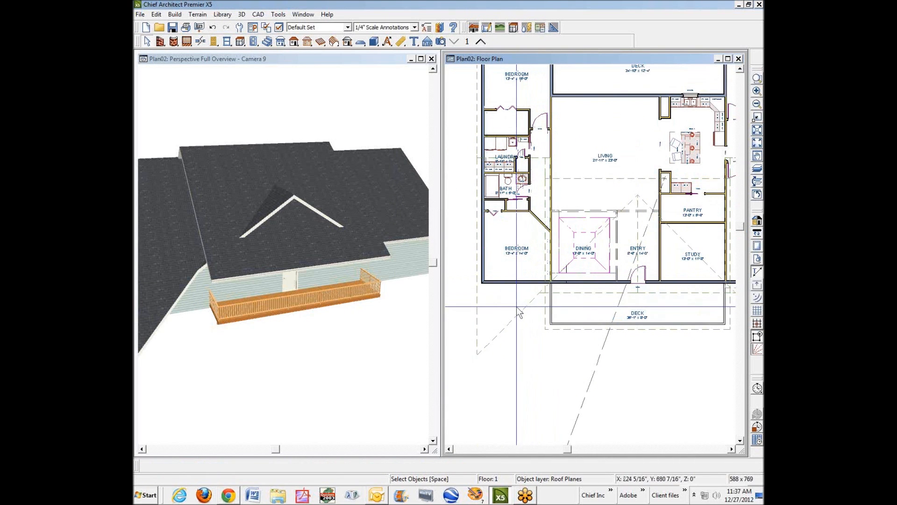
pyautogui.click(523, 321)
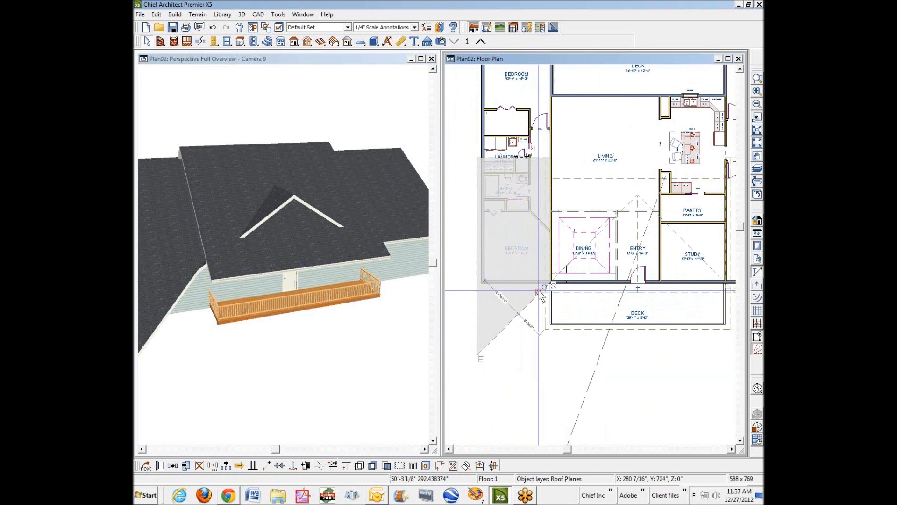
pyautogui.click(540, 295)
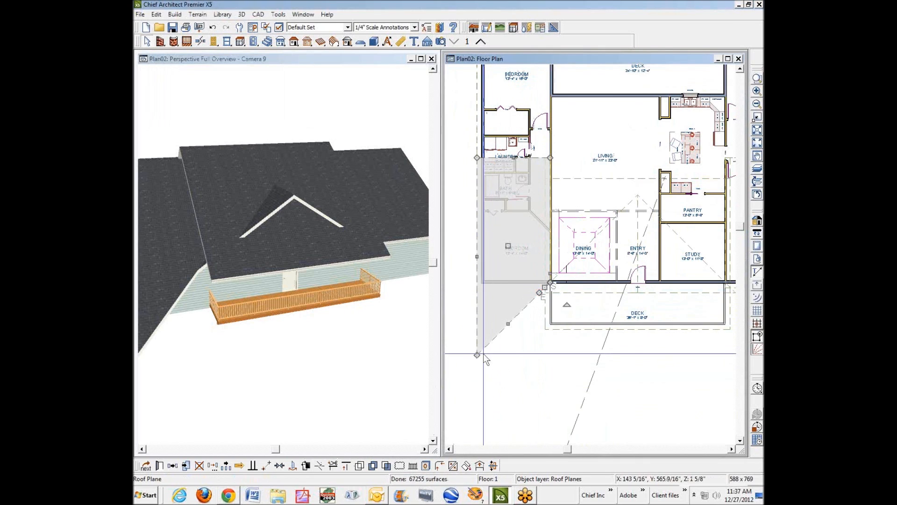
pyautogui.moveTo(477, 355); pyautogui.dragTo(481, 292)
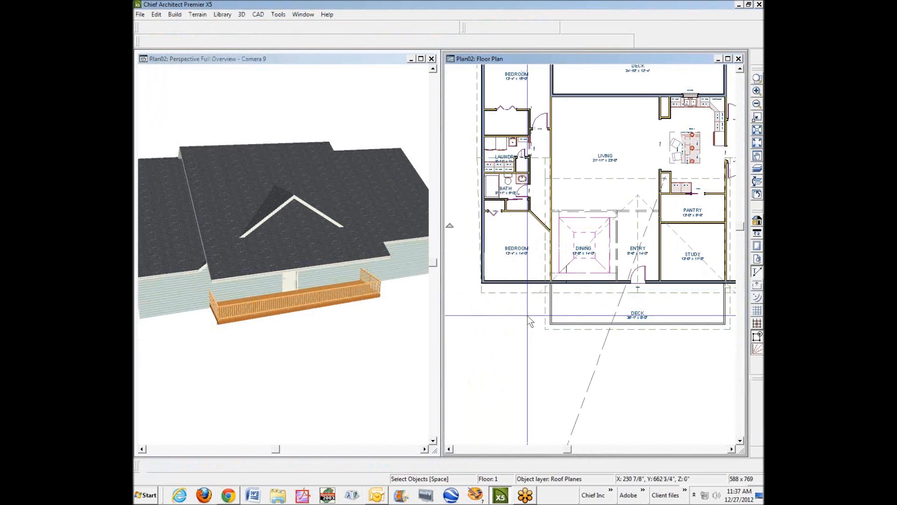
# Step: Make the outer side edge of the Bedroom roof plane parallel to the Bedroom's exterior side wall
pyautogui.click(492, 292)
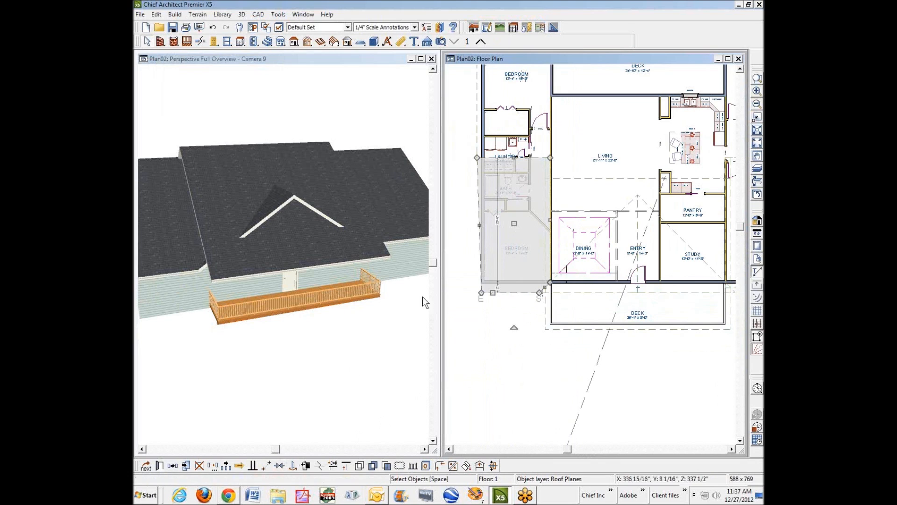
pyautogui.click(473, 224)
pyautogui.click(475, 229)
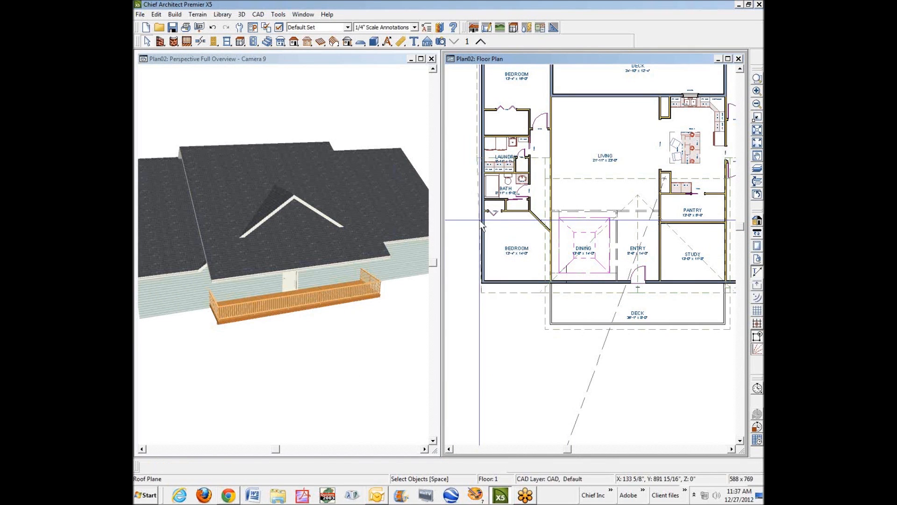
pyautogui.click(253, 465)
pyautogui.click(486, 235)
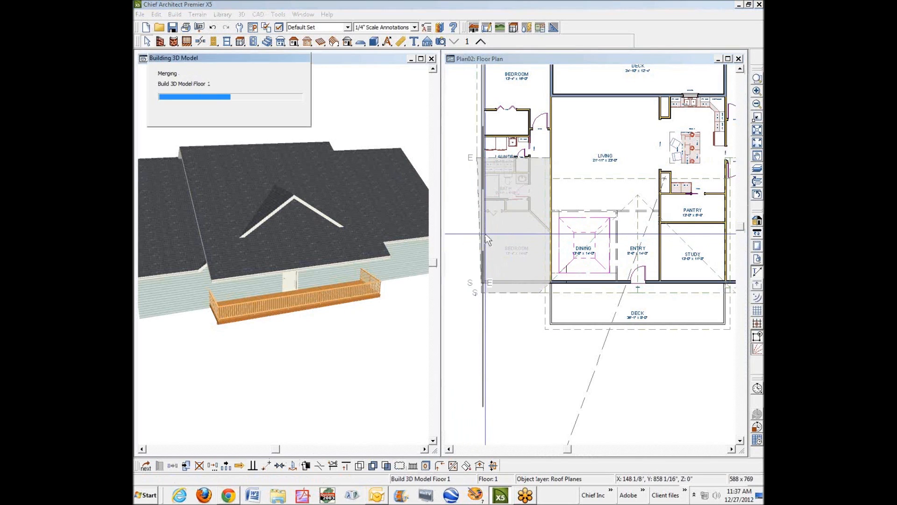
pyautogui.moveTo(483, 235); pyautogui.dragTo(476, 143)
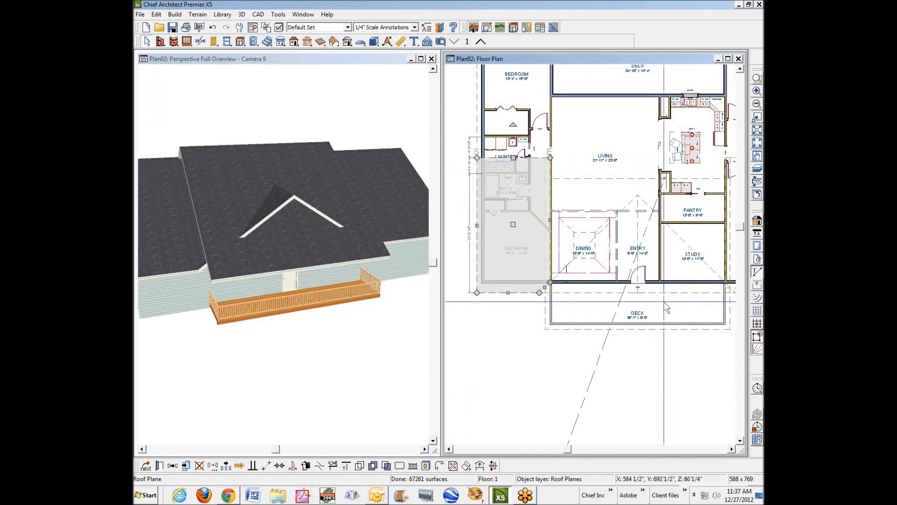
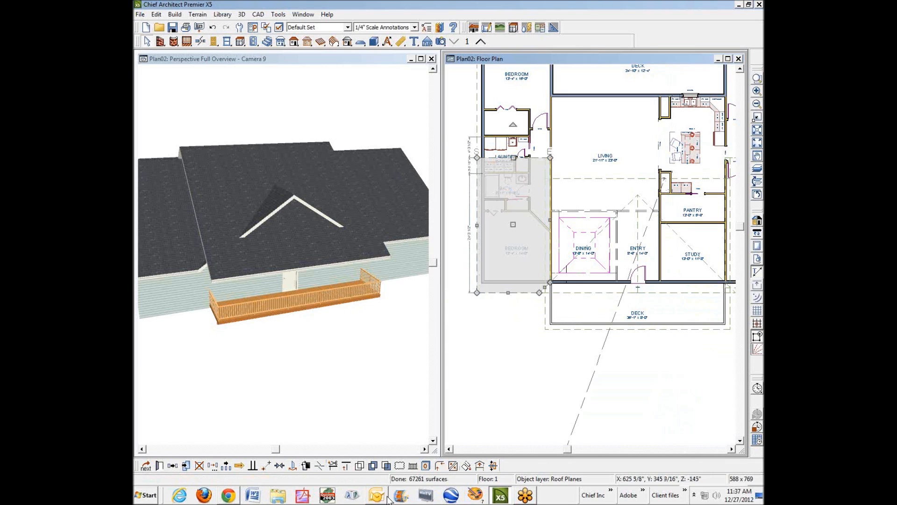
# Step: Switch to the ChiefTalk thread in the browser, view the front elevation image plan3.jpg, and return to Chief Architect
pyautogui.click(229, 495)
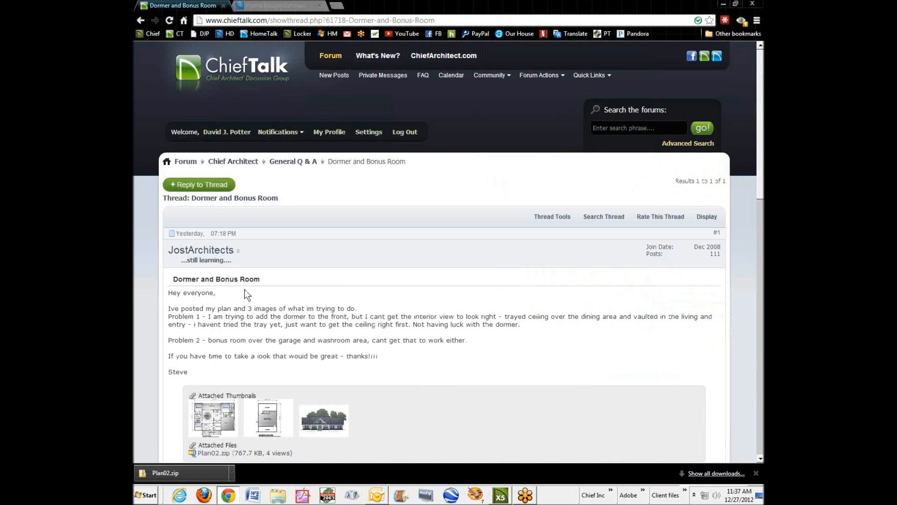
pyautogui.click(332, 418)
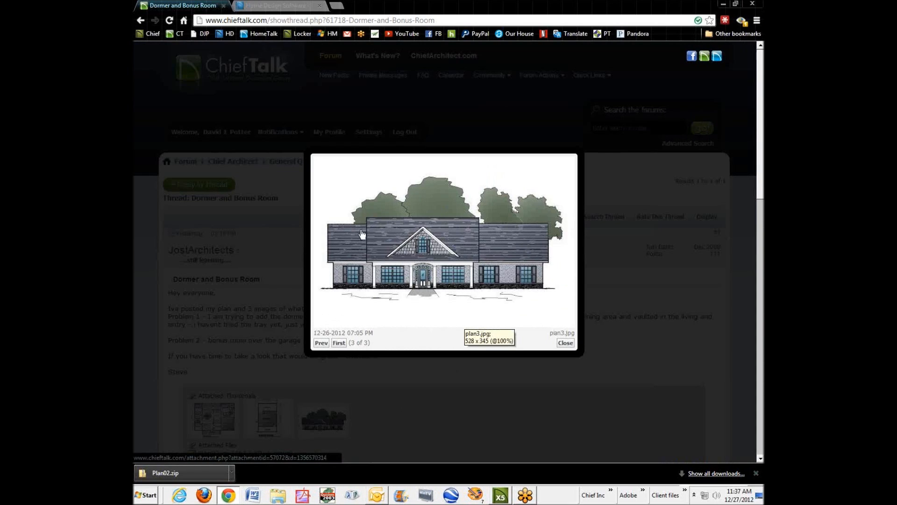
pyautogui.click(564, 343)
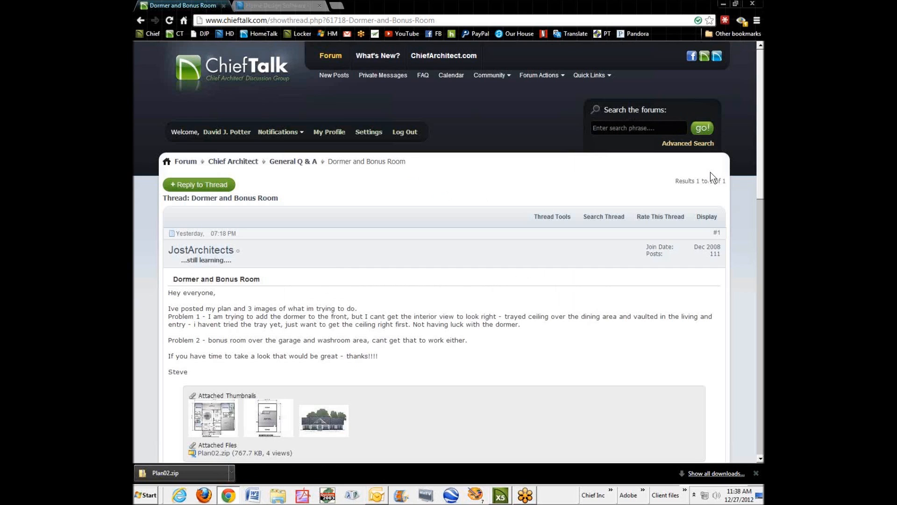
pyautogui.click(724, 5)
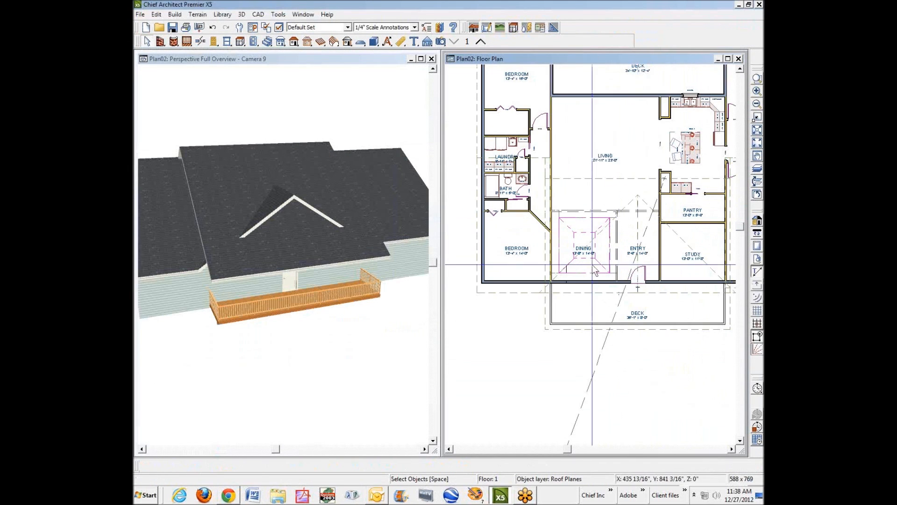
# Step: Examine the extents of the front roof planes over the Bedroom, beyond the Study, and over the main front section
pyautogui.click(529, 287)
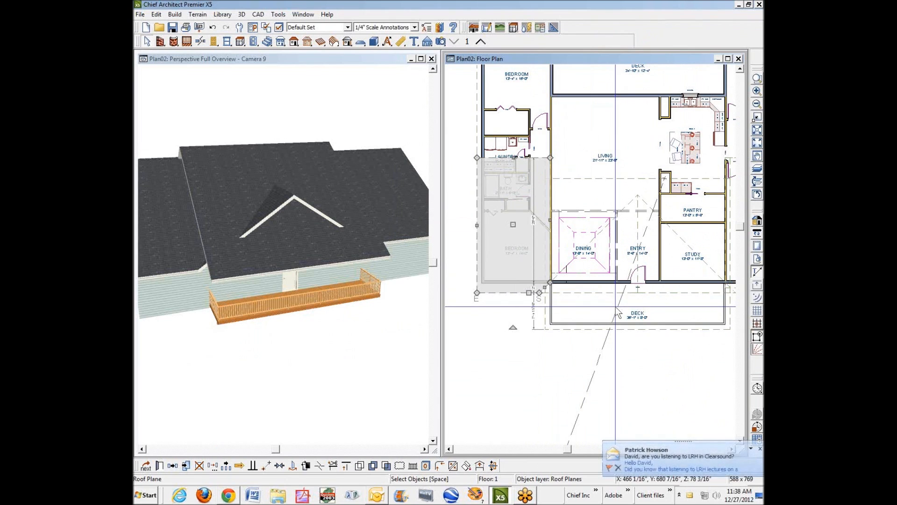
pyautogui.scroll(-1, 617, 305)
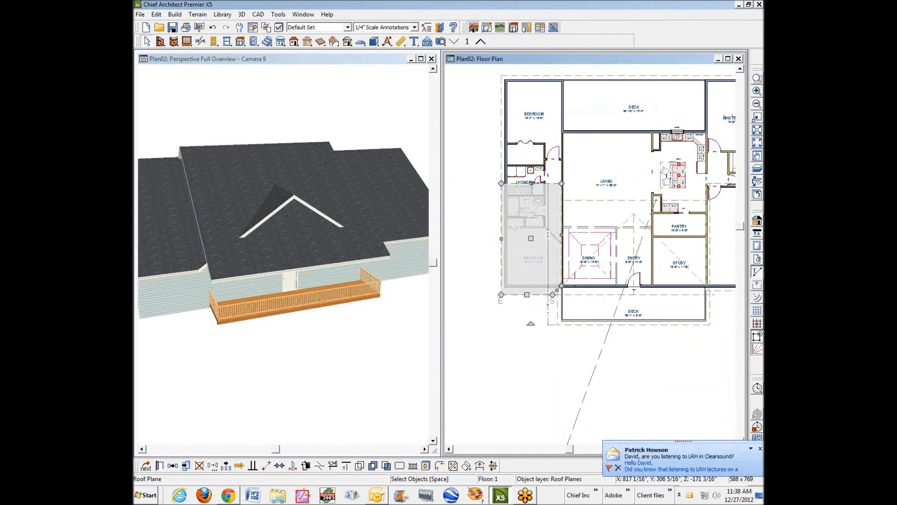
pyautogui.click(759, 450)
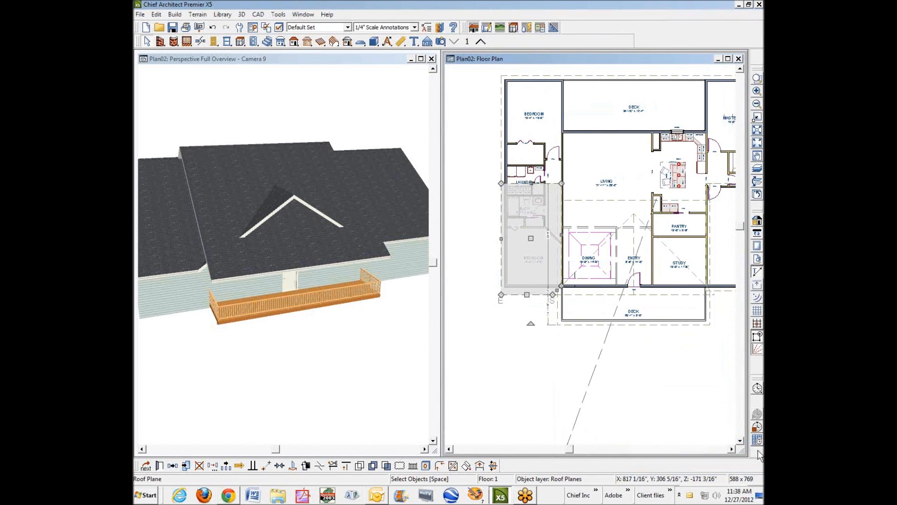
pyautogui.click(732, 448)
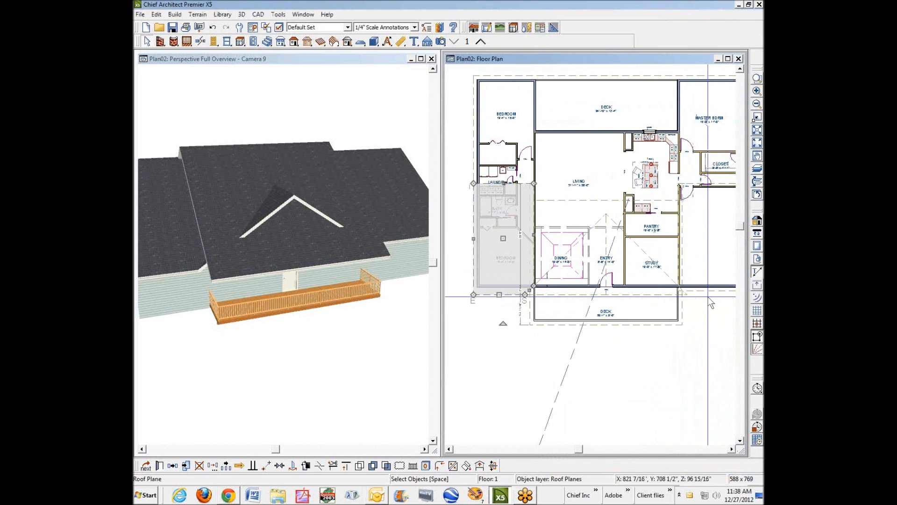
pyautogui.click(708, 295)
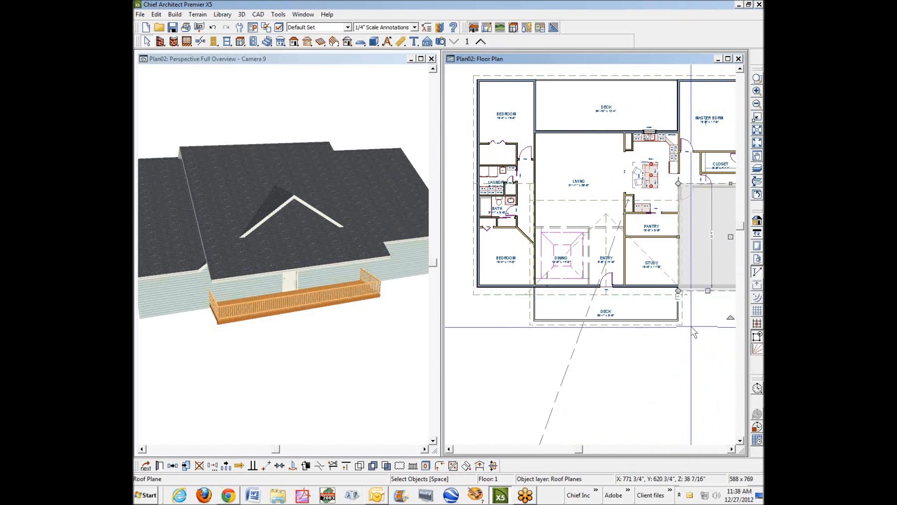
pyautogui.press('Delete')
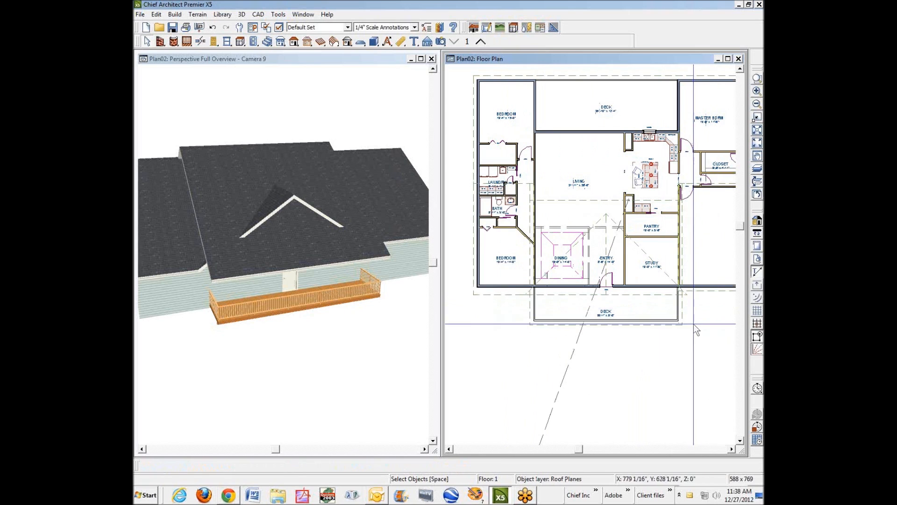
pyautogui.click(609, 204)
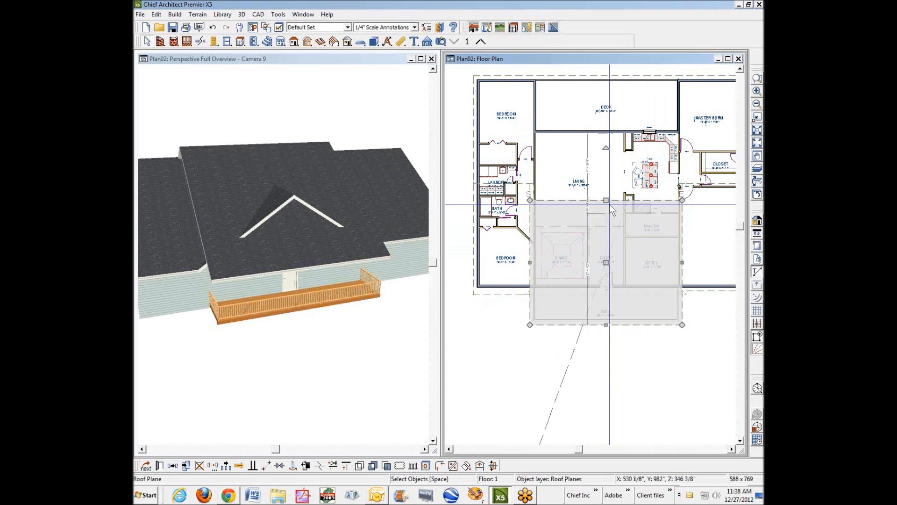
pyautogui.scroll(1, 663, 256)
pyautogui.scroll(1, 662, 256)
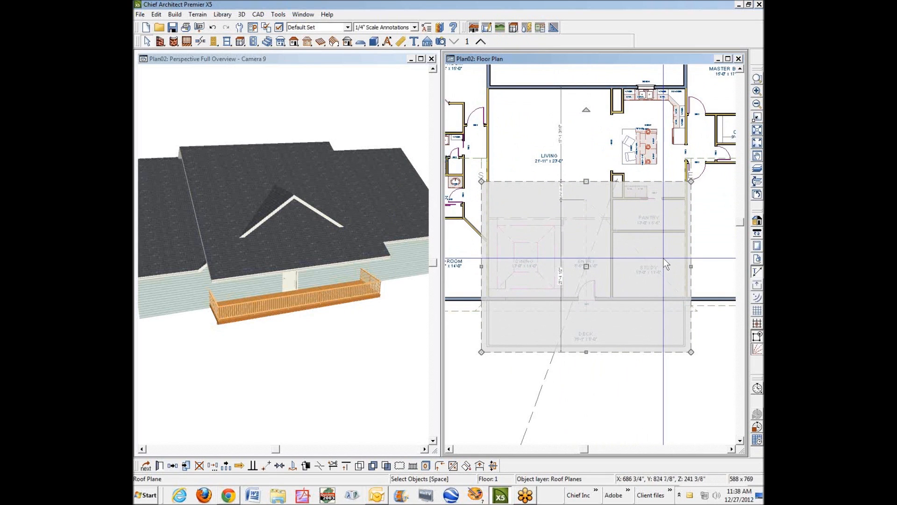
pyautogui.press('Escape')
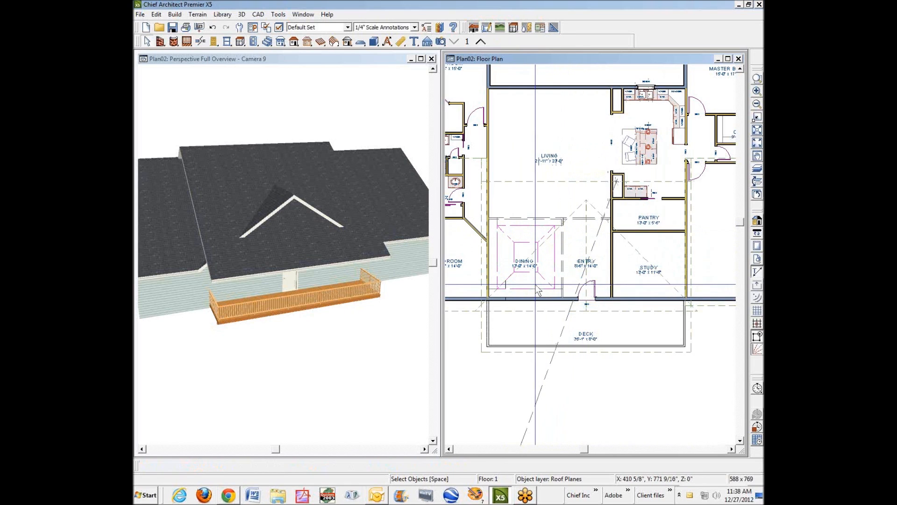
# Step: Shrink both dormer roof planes by moving their sloping rear edges in toward the Entry until their peaks meet
pyautogui.click(574, 212)
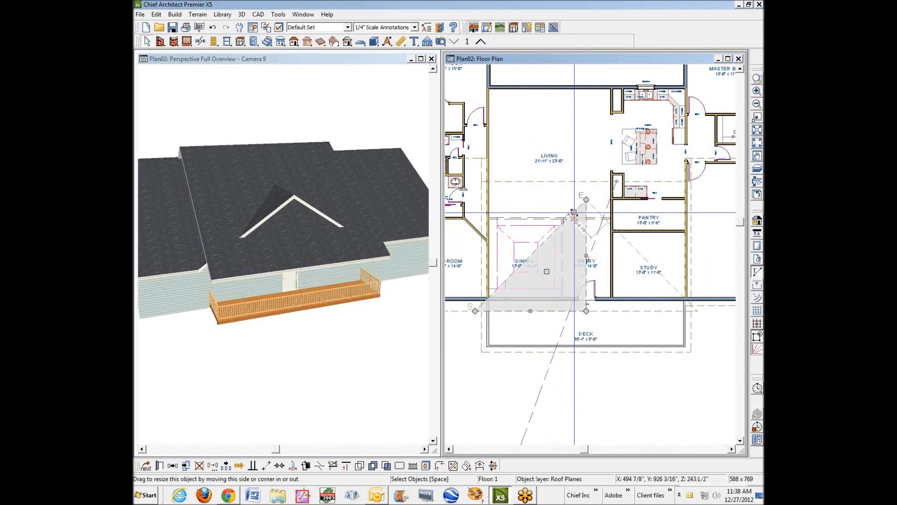
pyautogui.moveTo(574, 213); pyautogui.dragTo(580, 241)
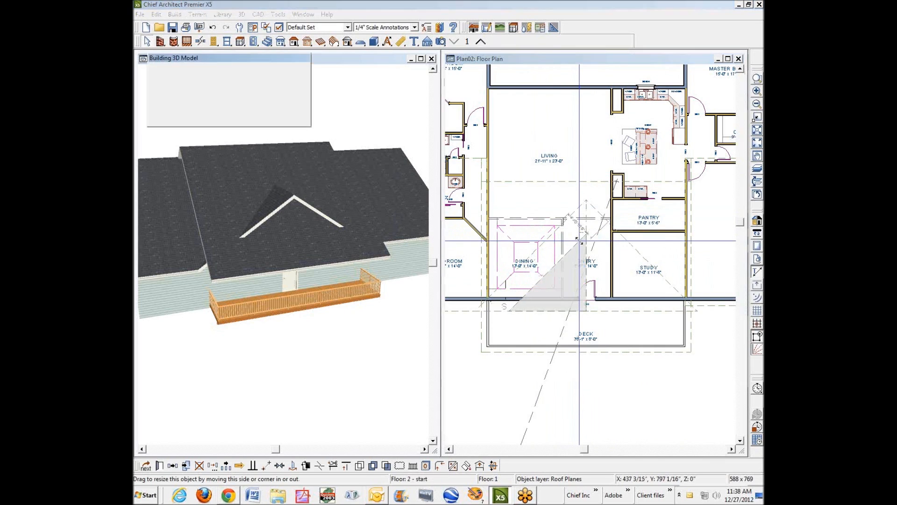
pyautogui.click(642, 254)
pyautogui.moveTo(641, 255); pyautogui.dragTo(586, 234)
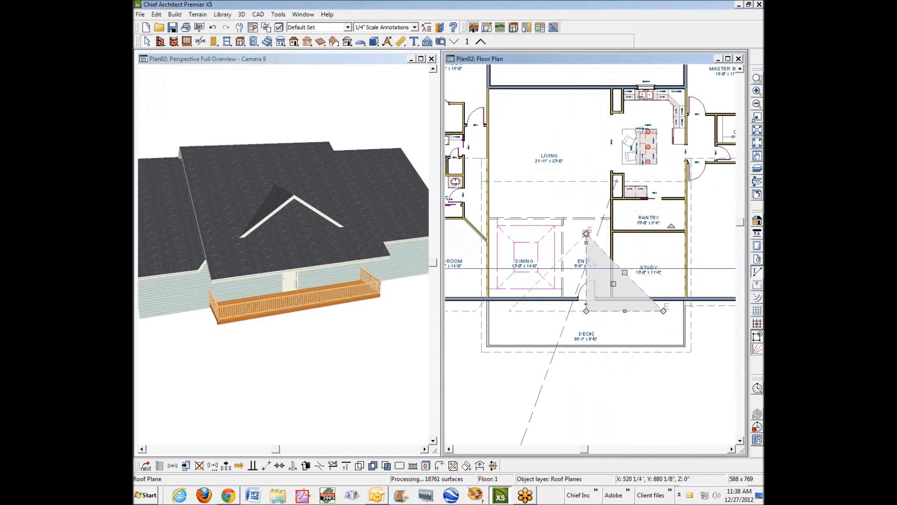
# Step: Pull the Bedroom roof plane's inner corner at the Dining wall down onto its front eave corner
pyautogui.click(482, 317)
pyautogui.click(473, 306)
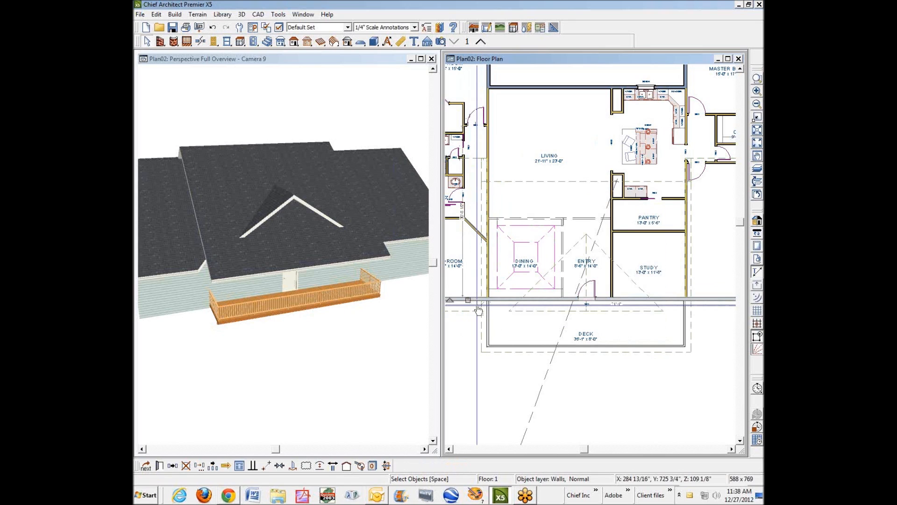
pyautogui.click(587, 307)
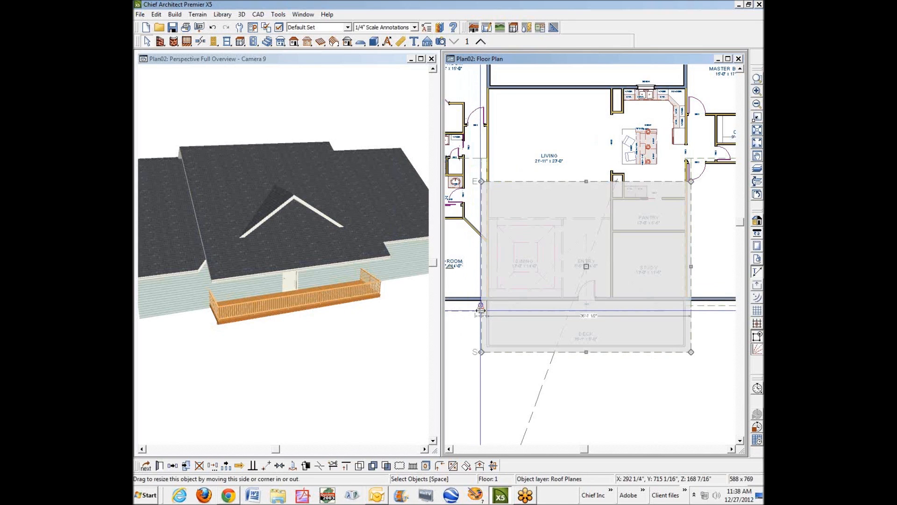
pyautogui.click(587, 307)
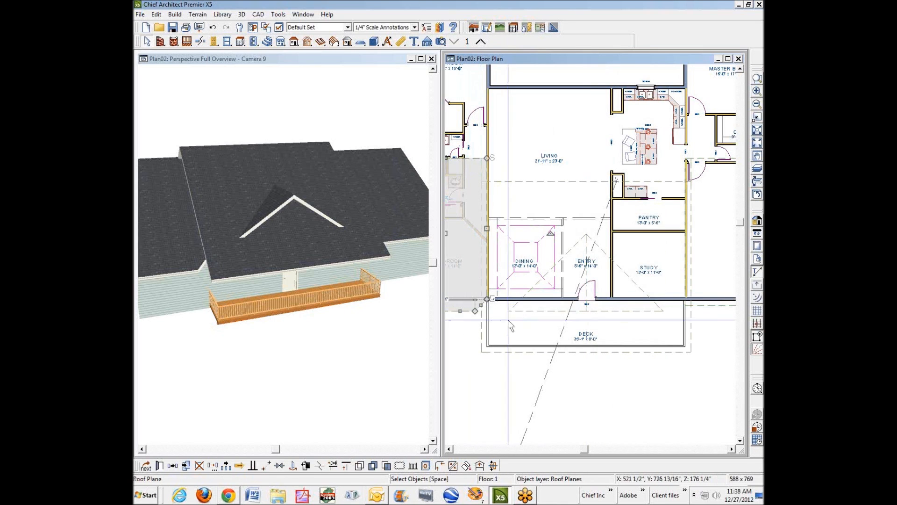
pyautogui.scroll(5, 472, 316)
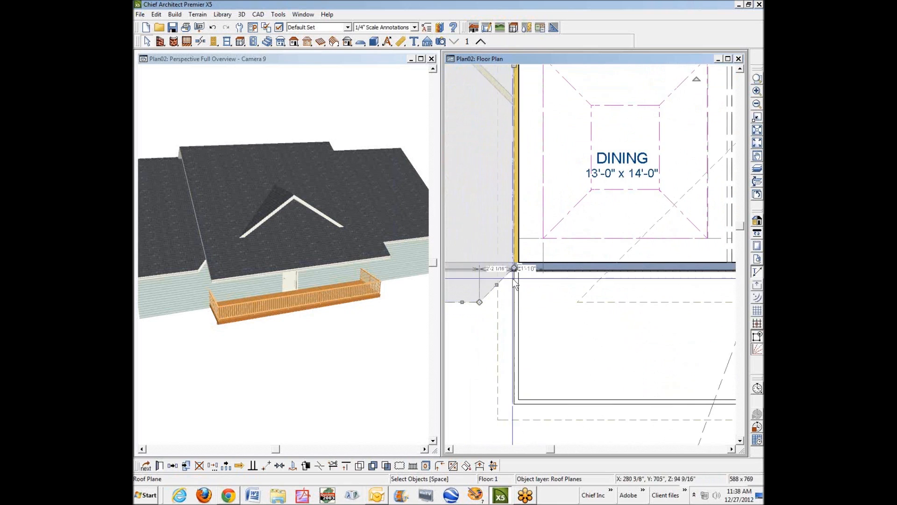
pyautogui.moveTo(514, 268); pyautogui.dragTo(481, 304)
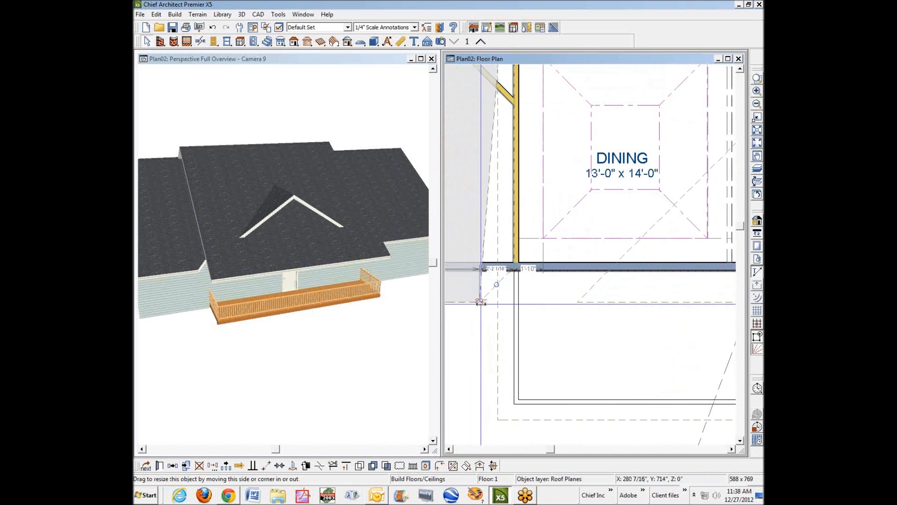
pyautogui.press('Escape')
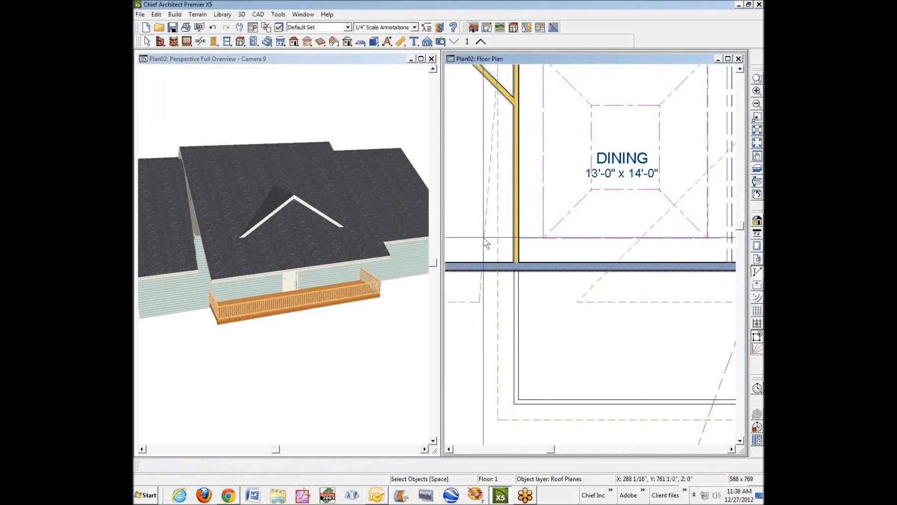
# Step: Make the Bedroom roof plane's inner side edge parallel to the Dining room's side wall and extend it to that wall
pyautogui.click(484, 239)
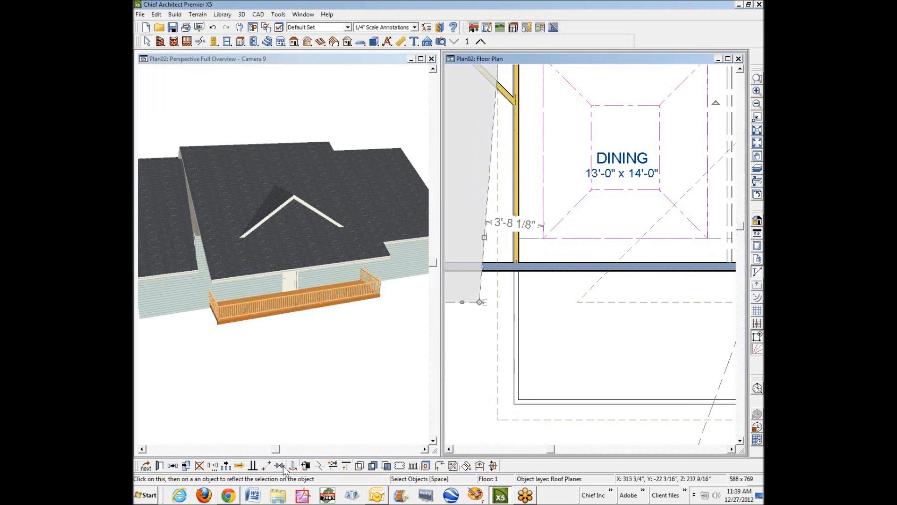
pyautogui.click(253, 465)
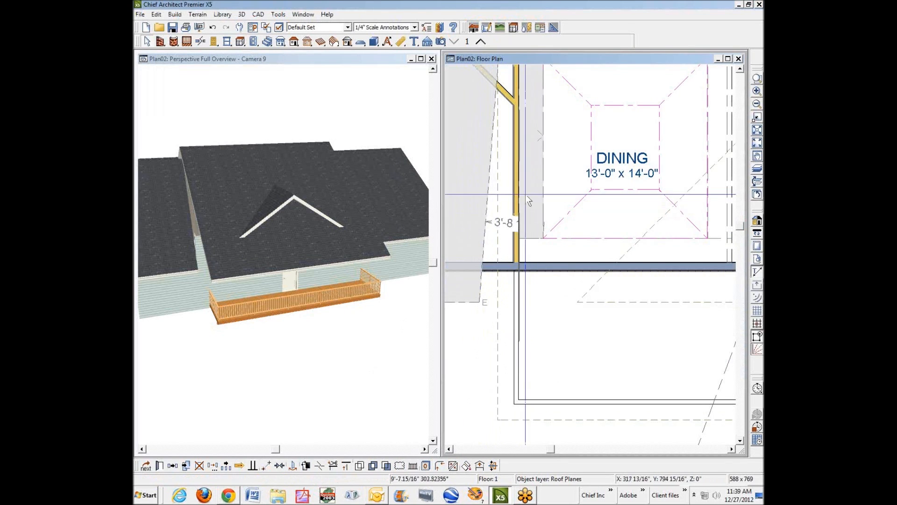
pyautogui.click(514, 196)
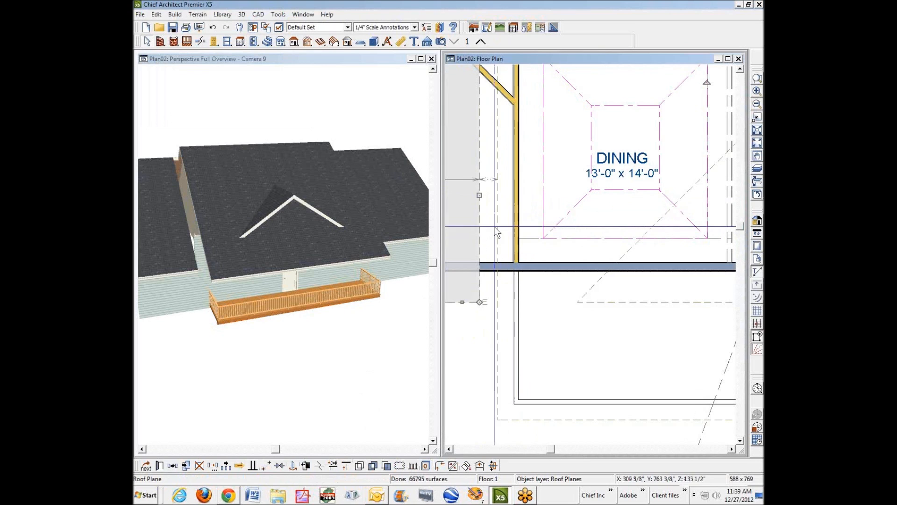
pyautogui.moveTo(480, 199); pyautogui.dragTo(508, 199)
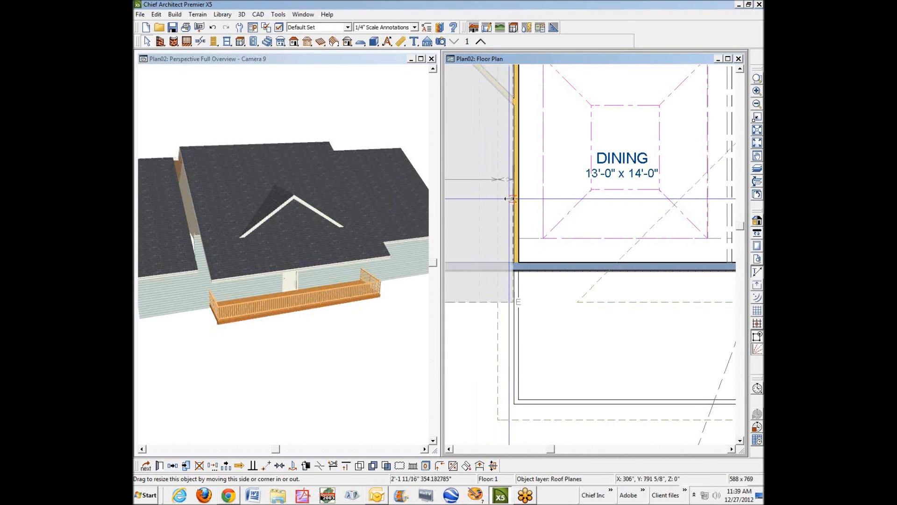
pyautogui.click(574, 267)
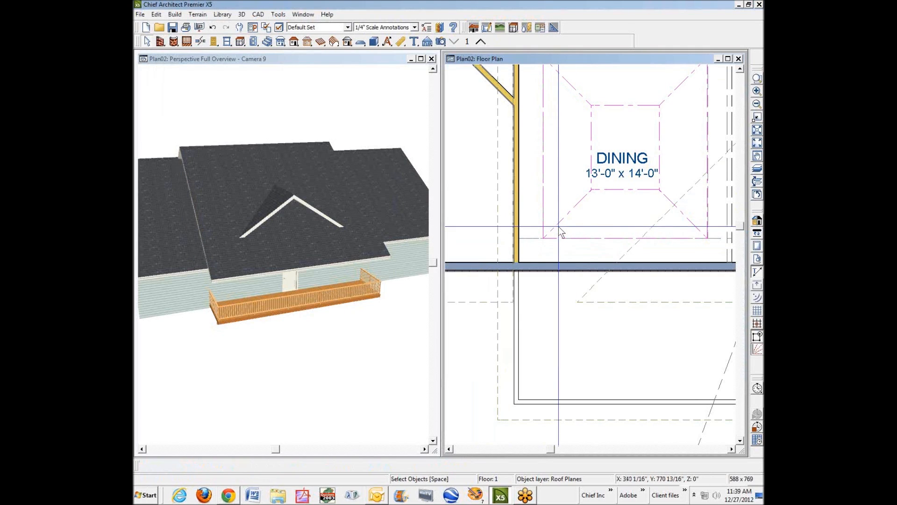
# Step: Switch to the ChiefTalk thread in the browser, check the dormer in plan3.jpg, and return to Chief Architect
pyautogui.click(757, 104)
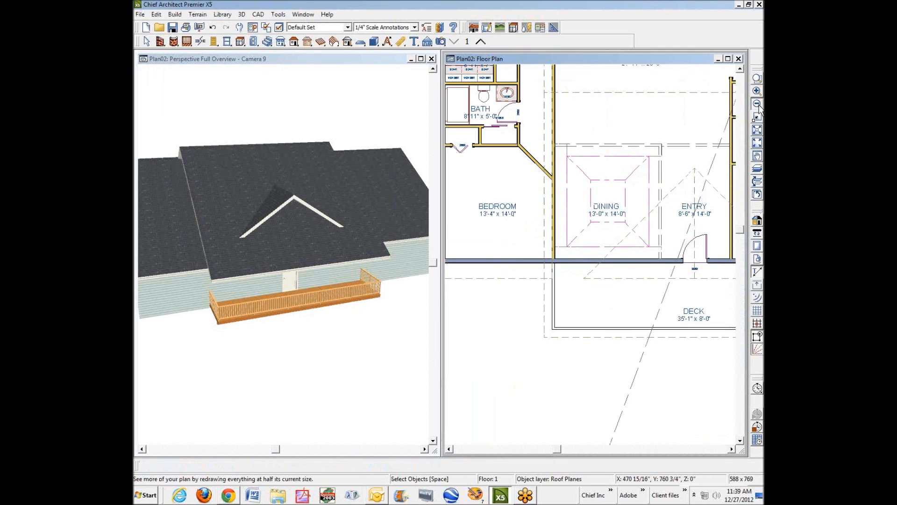
pyautogui.click(757, 104)
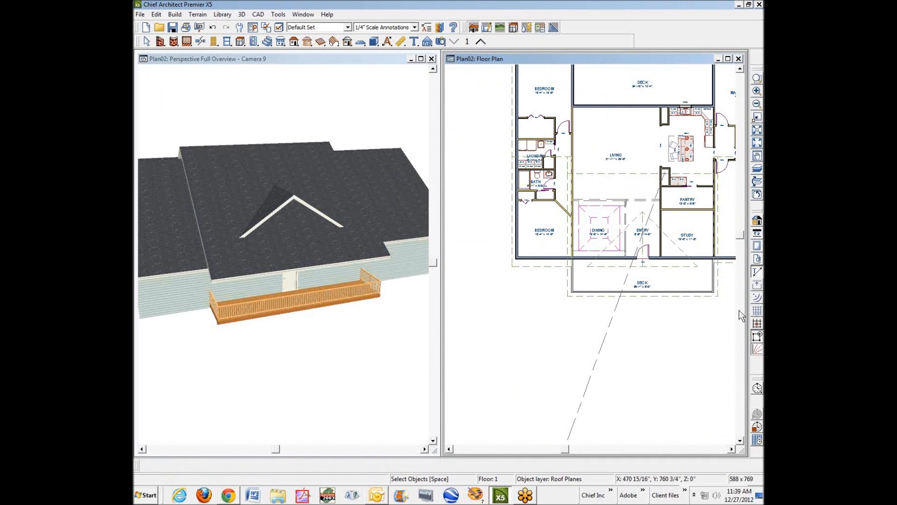
pyautogui.click(730, 449)
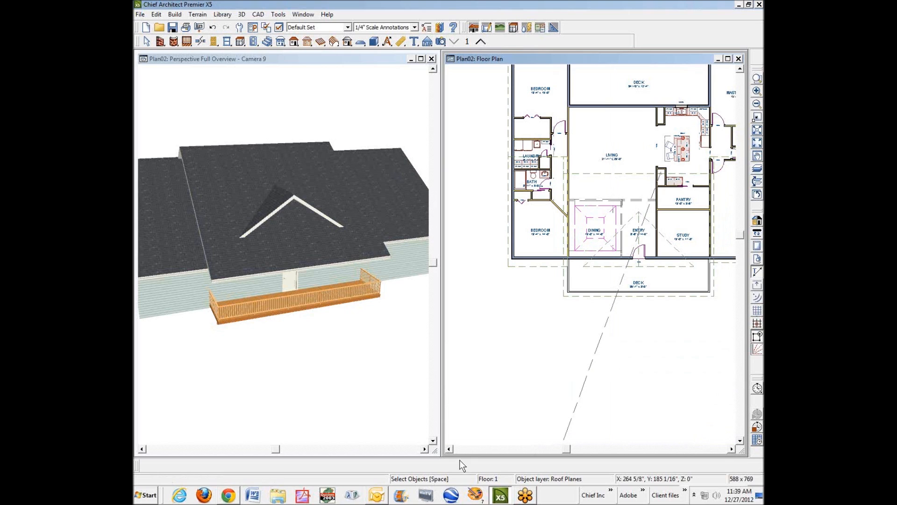
pyautogui.click(228, 495)
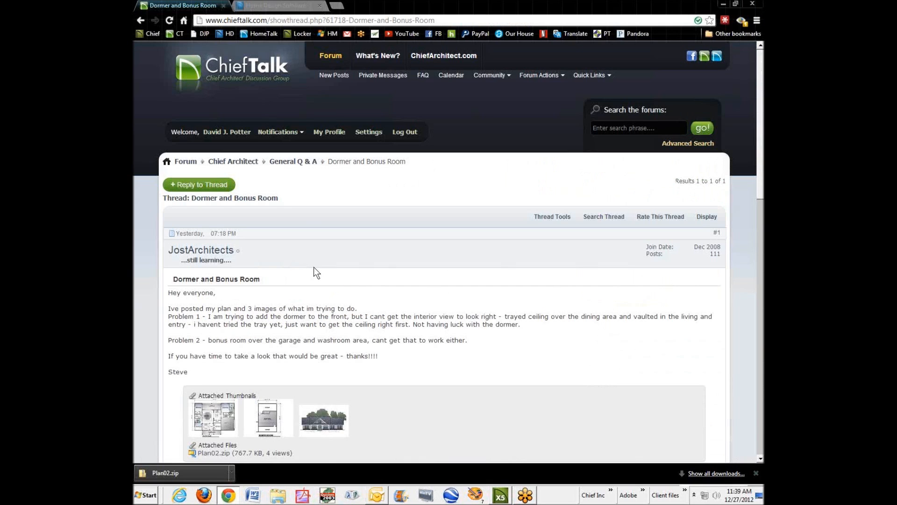
pyautogui.click(322, 425)
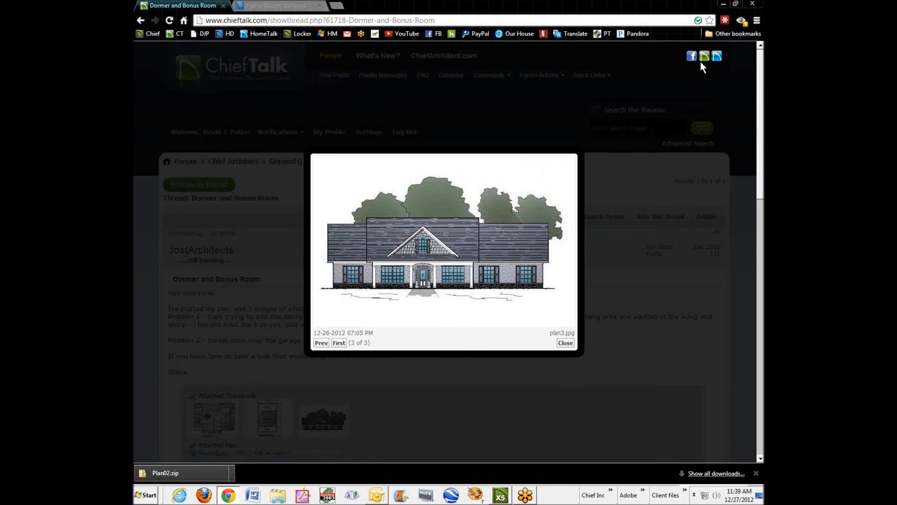
pyautogui.click(723, 4)
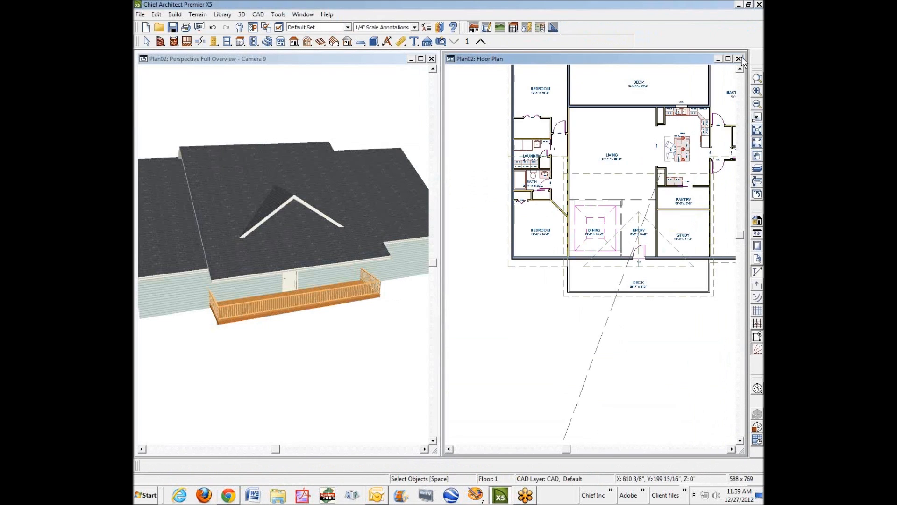
# Step: Draw two vertical CAD lines extending past the front of the Deck, one along each side edge of the main front roof plane
pyautogui.click(756, 79)
pyautogui.moveTo(553, 193); pyautogui.dragTo(727, 325)
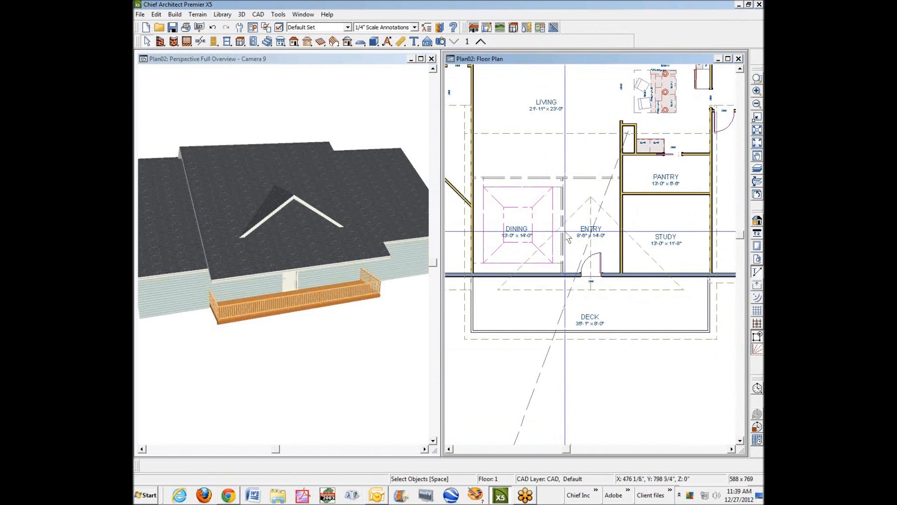
pyautogui.click(233, 70)
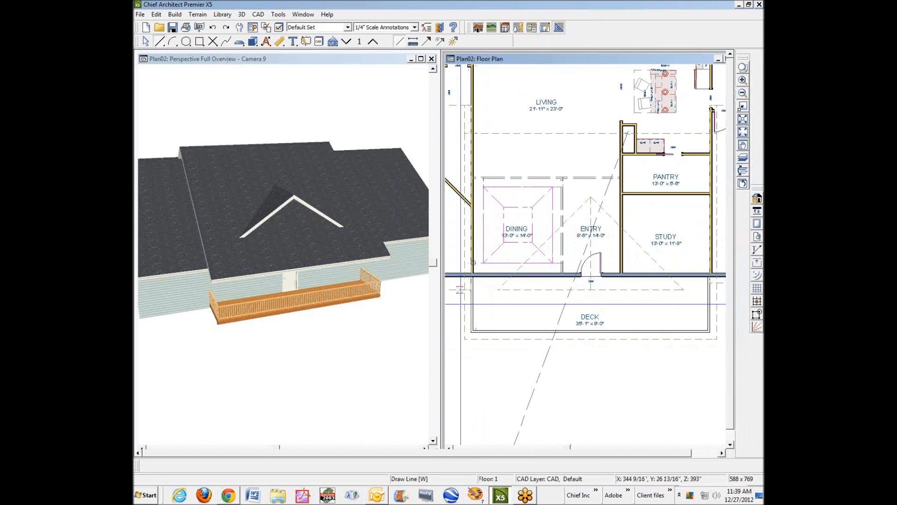
pyautogui.moveTo(465, 311); pyautogui.dragTo(670, 406)
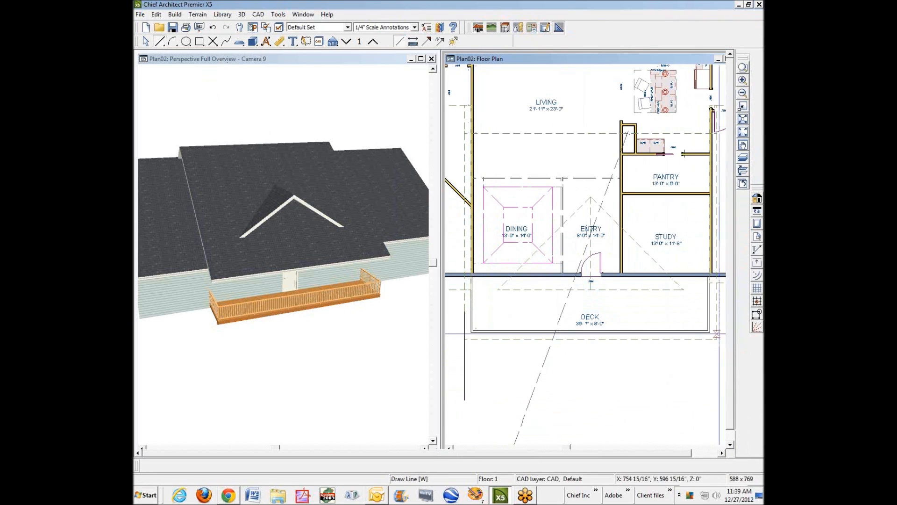
pyautogui.moveTo(716, 328); pyautogui.dragTo(716, 339)
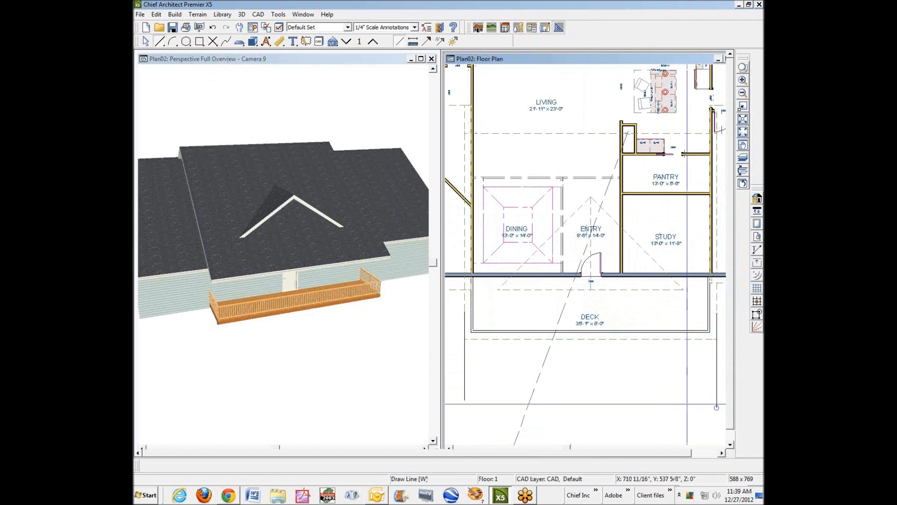
# Step: Move the CAD reference line on the Dining side of the Deck 7' inward along X
pyautogui.press('space')
pyautogui.click(464, 372)
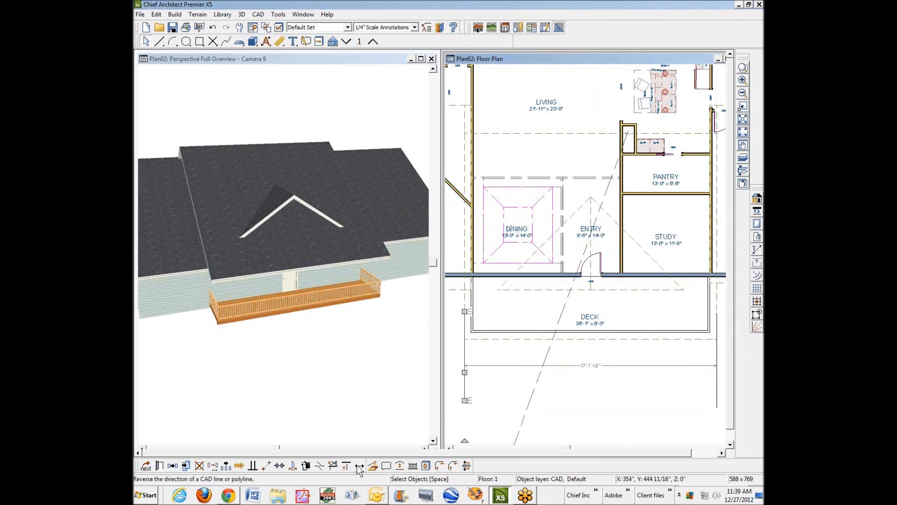
pyautogui.click(213, 466)
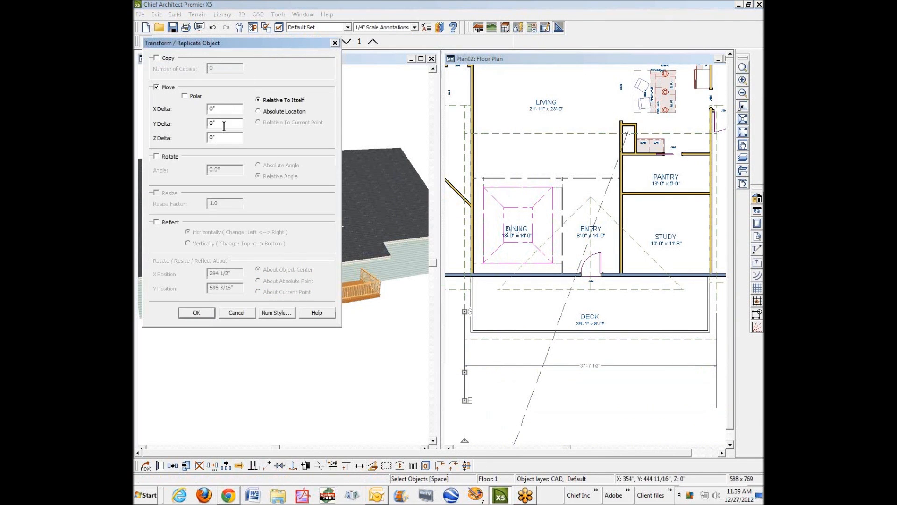
pyautogui.write("7'")
pyautogui.press('Return')
# Step: Move the CAD reference line on the Study side of the Deck by -7' along X, toward the Entry
pyautogui.click(696, 365)
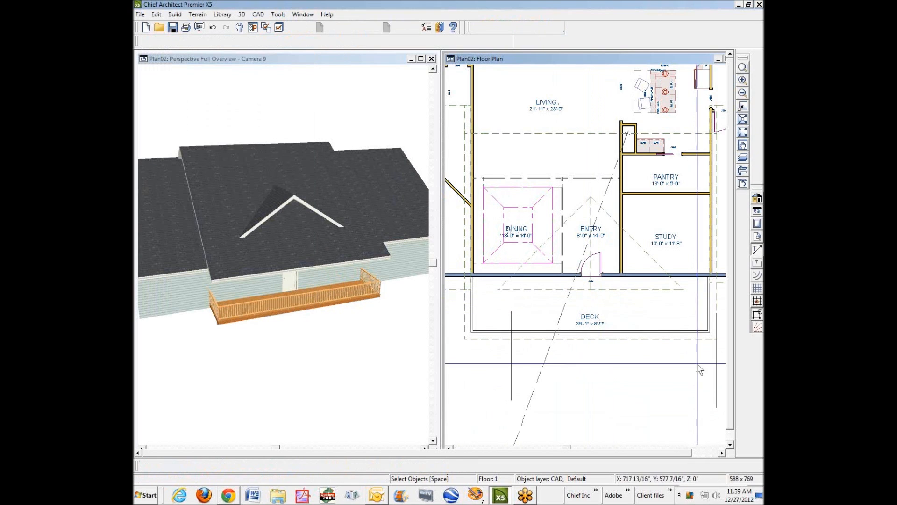
pyautogui.click(718, 389)
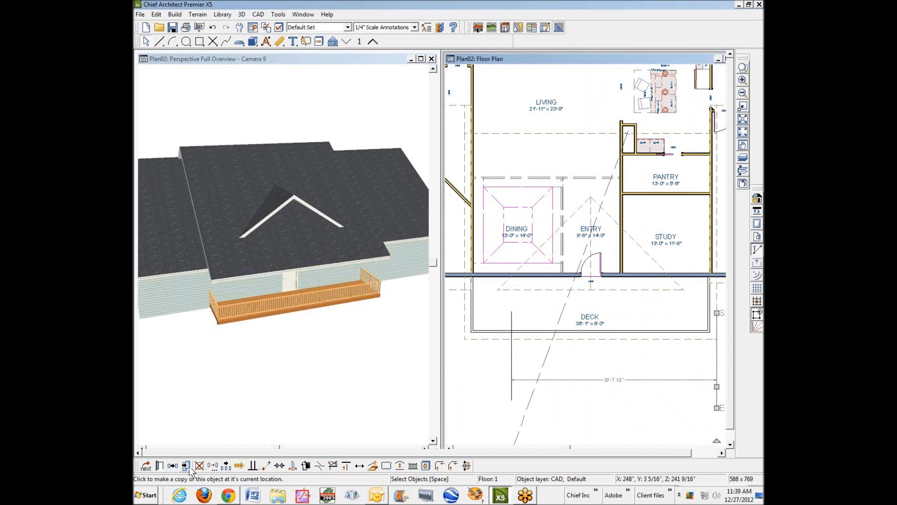
pyautogui.click(212, 465)
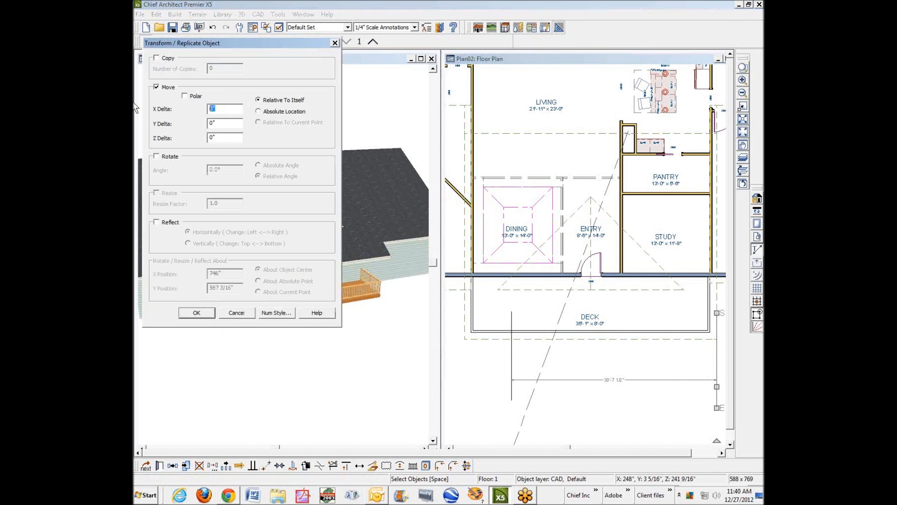
pyautogui.write('-7')
pyautogui.press('Return')
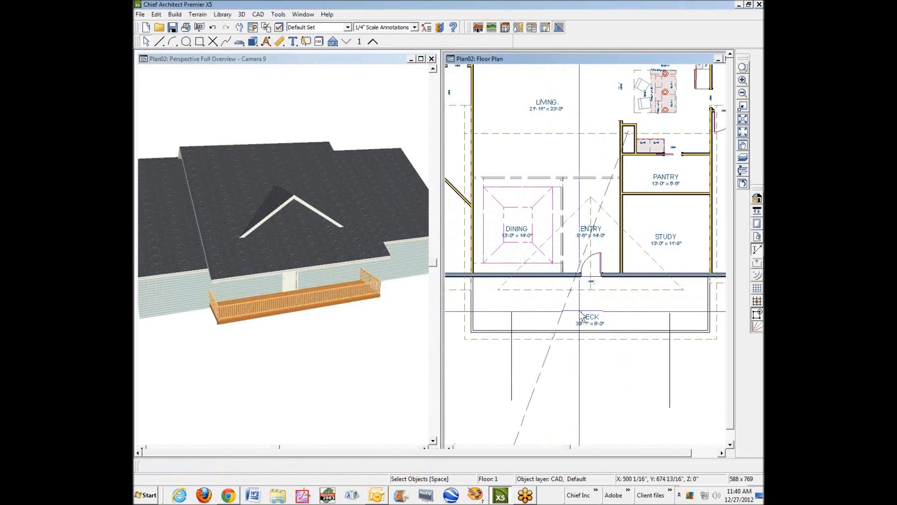
# Step: Pull the outer corners of both dormer roof planes in to the CAD reference lines and delete those lines
pyautogui.scroll(1, 636, 372)
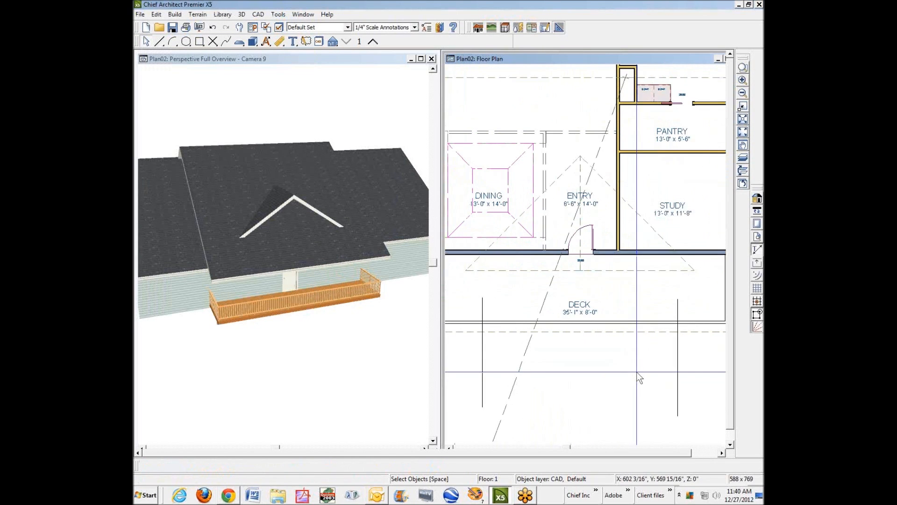
pyautogui.click(527, 218)
pyautogui.moveTo(526, 219)
pyautogui.mouseDown()
pyautogui.moveTo(476, 306)
pyautogui.moveTo(482, 271)
pyautogui.mouseUp()
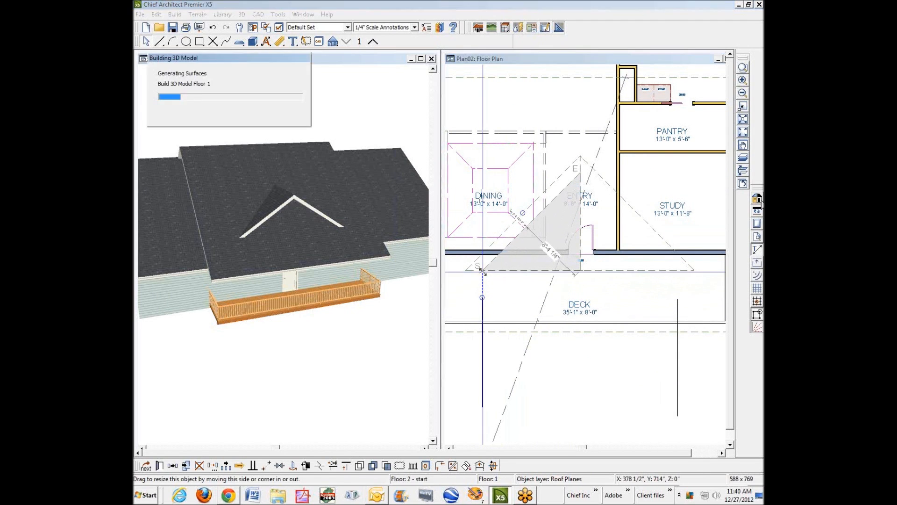
pyautogui.click(653, 226)
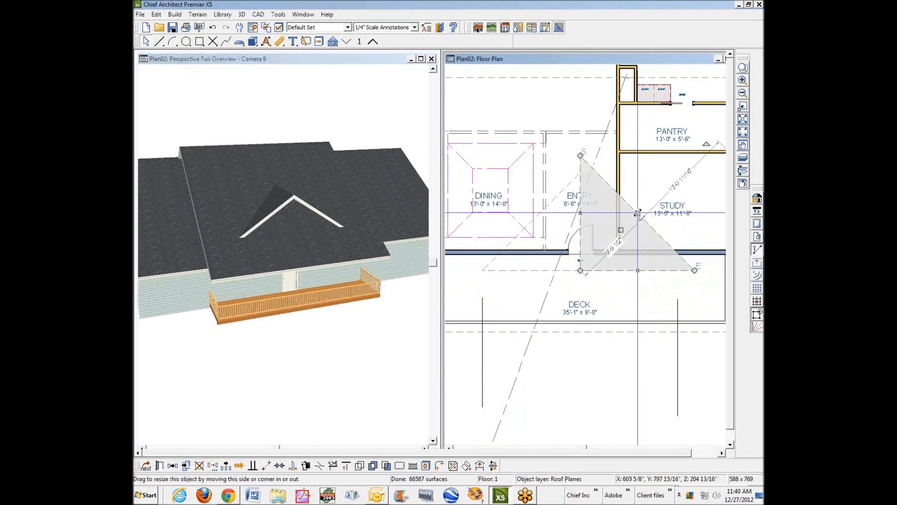
pyautogui.moveTo(653, 228); pyautogui.dragTo(673, 272)
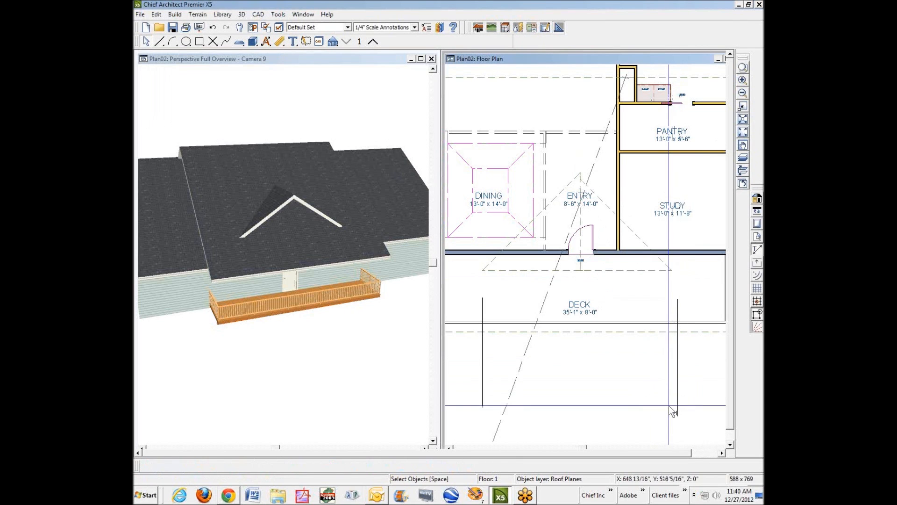
pyautogui.click(677, 385)
pyautogui.press('Delete')
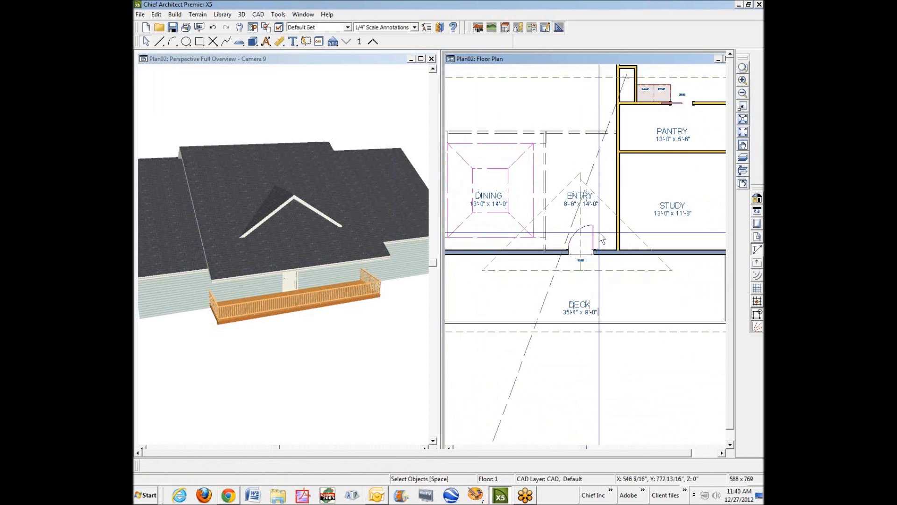
# Step: Pull the ridge corner of the Study-side dormer roof plane back to meet the Dining-side plane's ridge corner
pyautogui.click(608, 209)
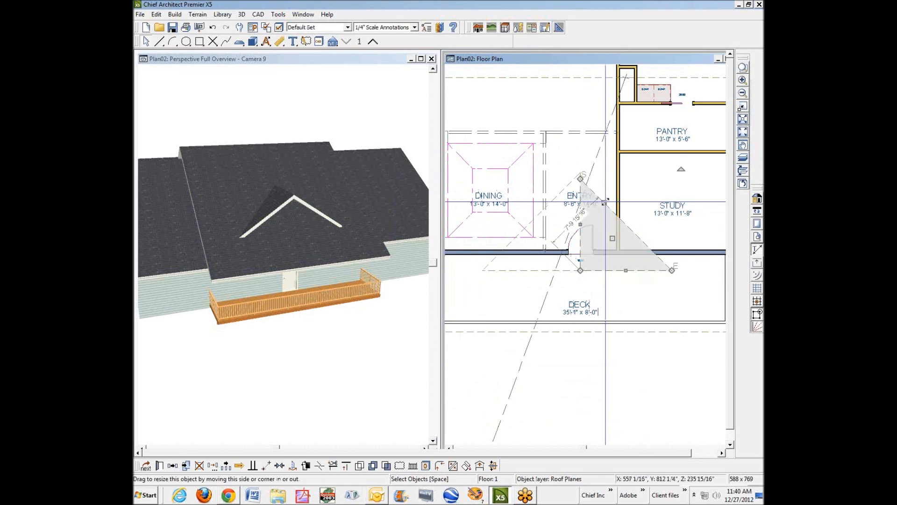
pyautogui.moveTo(580, 170); pyautogui.dragTo(581, 174)
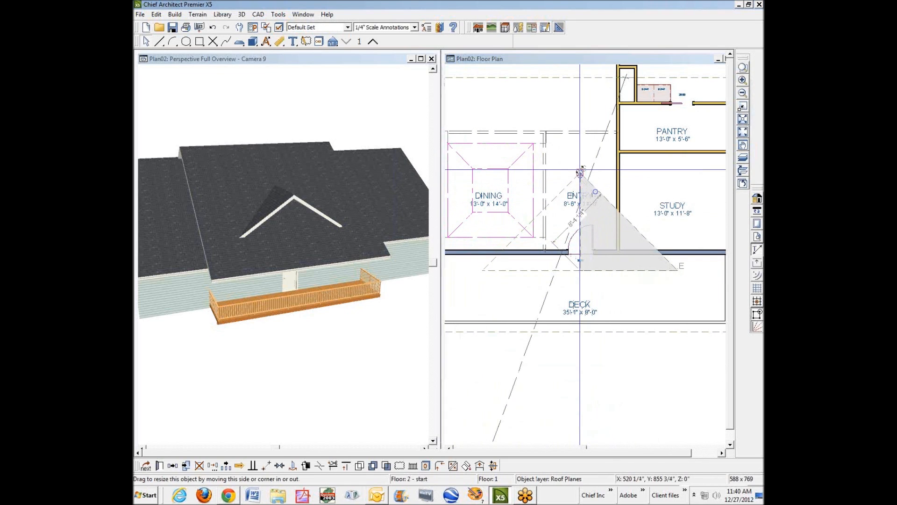
pyautogui.press('Escape')
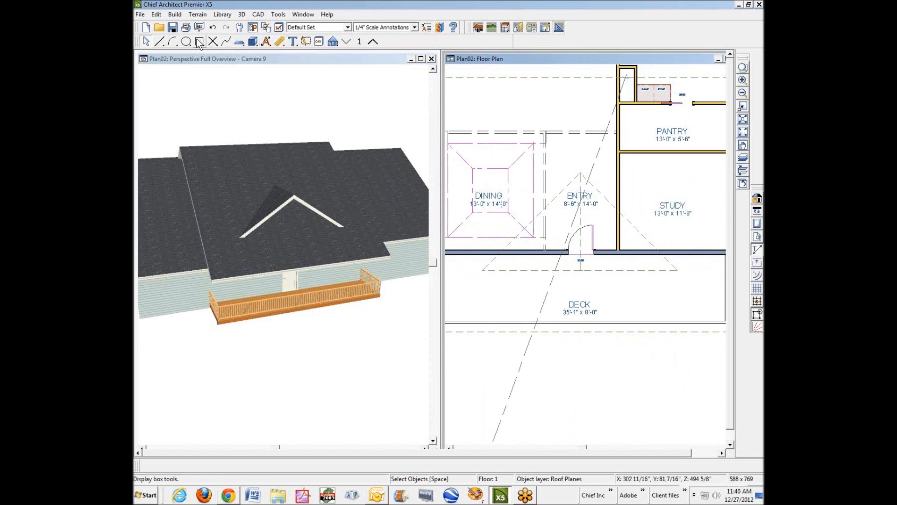
# Step: Trace the dormer's triangular outline in plan with CAD lines and close it at the peak into a polyline
pyautogui.click(164, 43)
pyautogui.moveTo(478, 270)
pyautogui.mouseDown()
pyautogui.moveTo(570, 173)
pyautogui.moveTo(658, 252)
pyautogui.moveTo(683, 261)
pyautogui.moveTo(681, 269)
pyautogui.moveTo(634, 261)
pyautogui.moveTo(482, 270)
pyautogui.mouseUp()
pyautogui.click(532, 270)
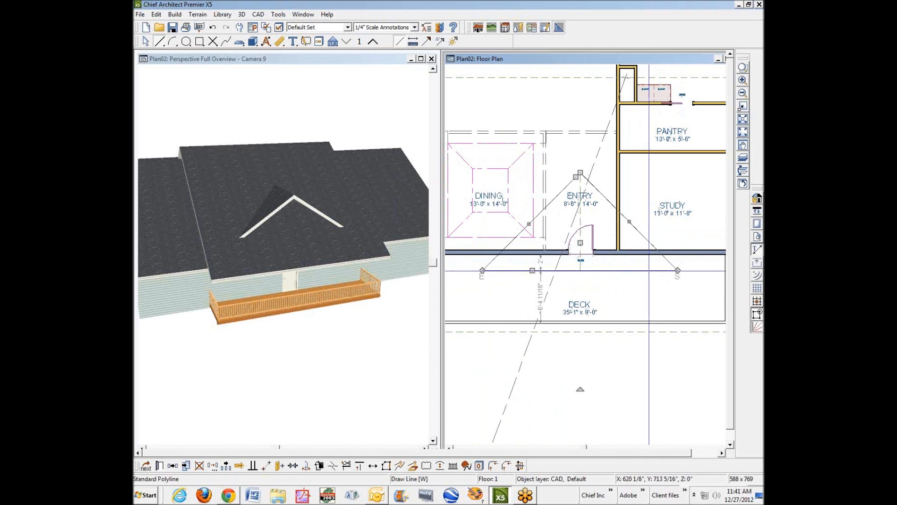
pyautogui.moveTo(575, 177); pyautogui.dragTo(580, 172)
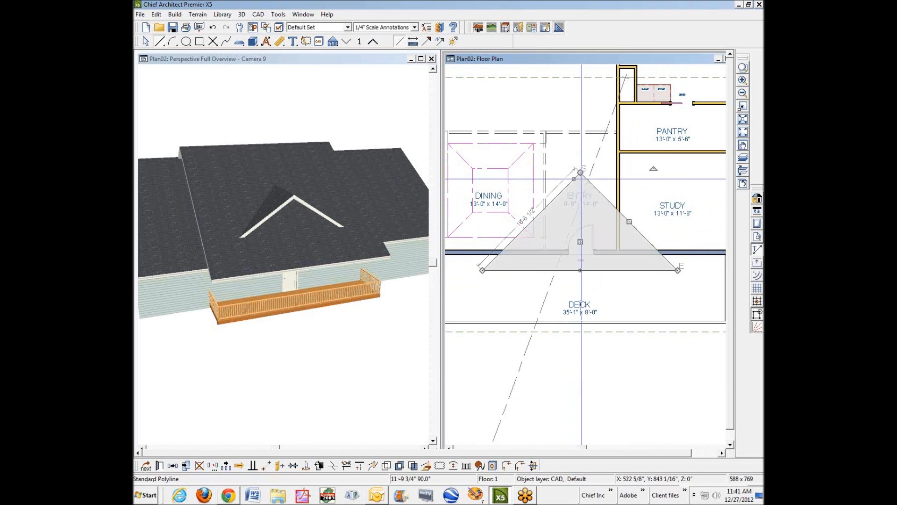
# Step: Convert the triangular polyline over the Entry to a Hole in Roof / Custom Ceiling without generating a ceiling hole
pyautogui.click(186, 466)
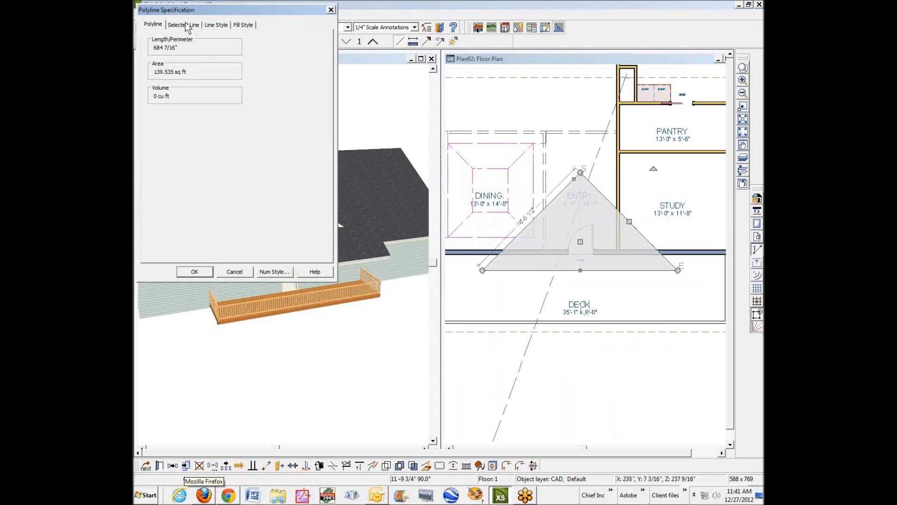
pyautogui.click(241, 270)
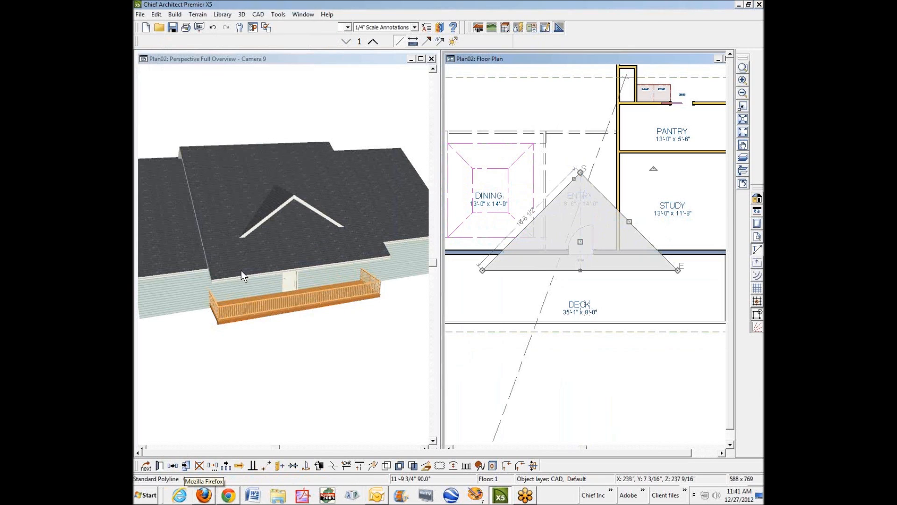
pyautogui.click(426, 466)
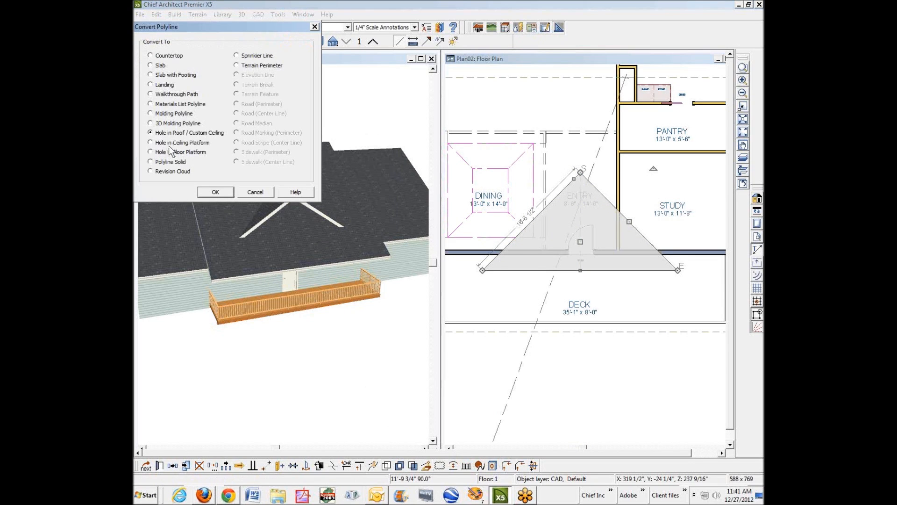
pyautogui.click(216, 192)
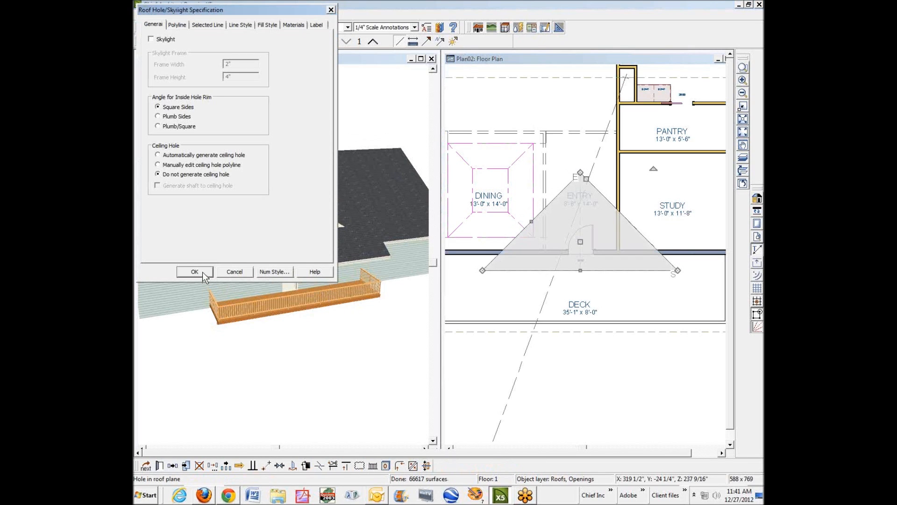
pyautogui.click(193, 272)
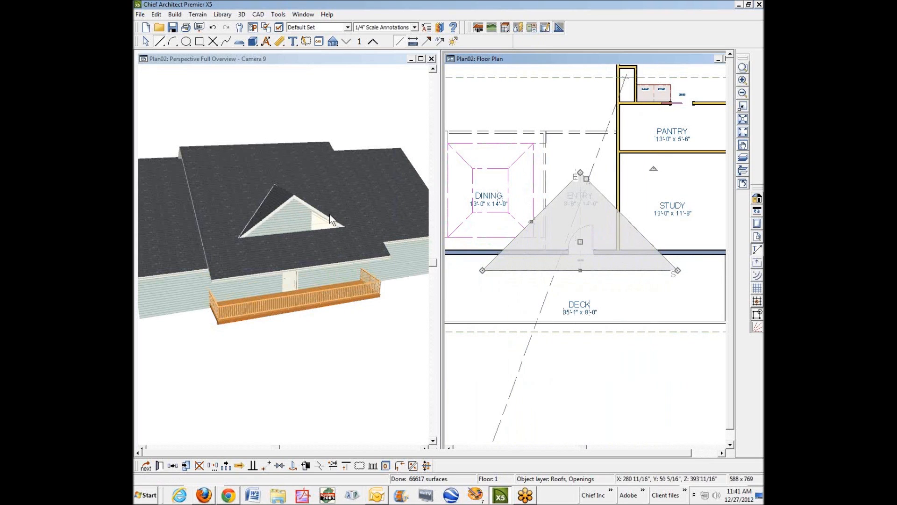
pyautogui.press('Escape')
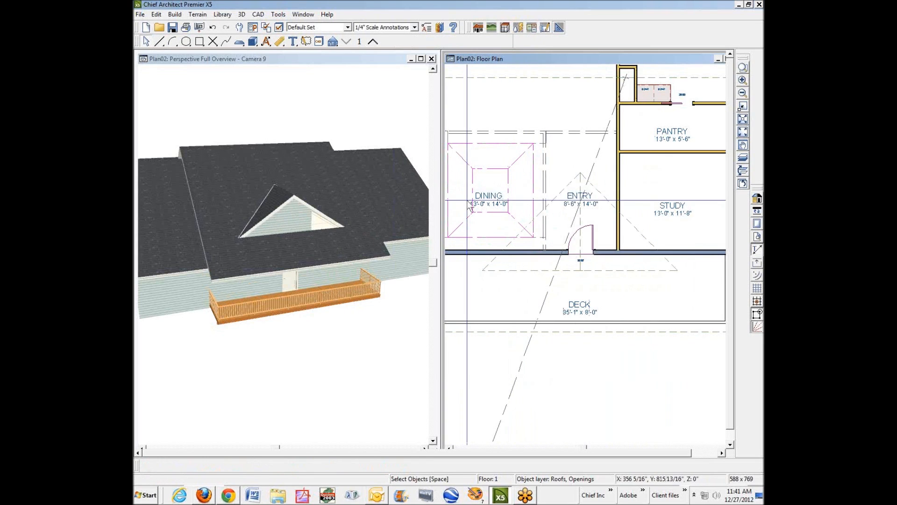
# Step: Join the Dining-side dormer roof plane to the main front roof plane in the 3D view
pyautogui.click(267, 202)
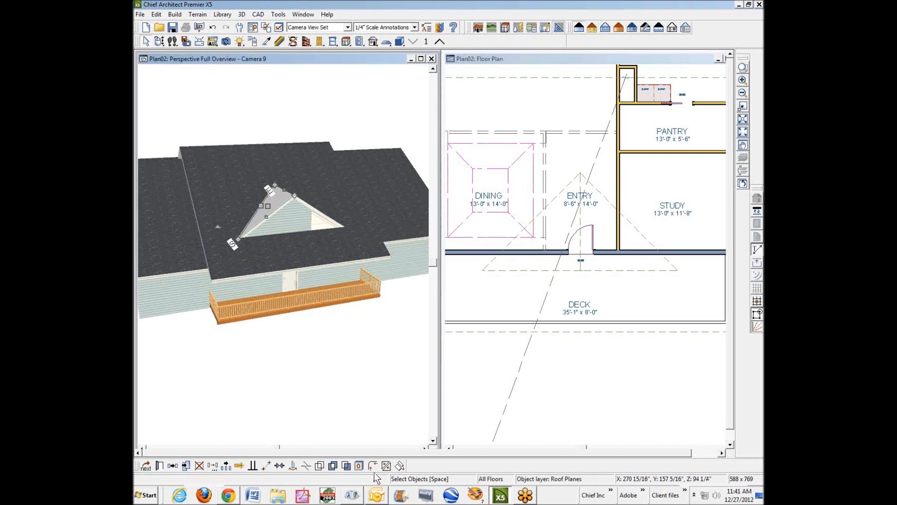
pyautogui.click(386, 466)
pyautogui.click(257, 204)
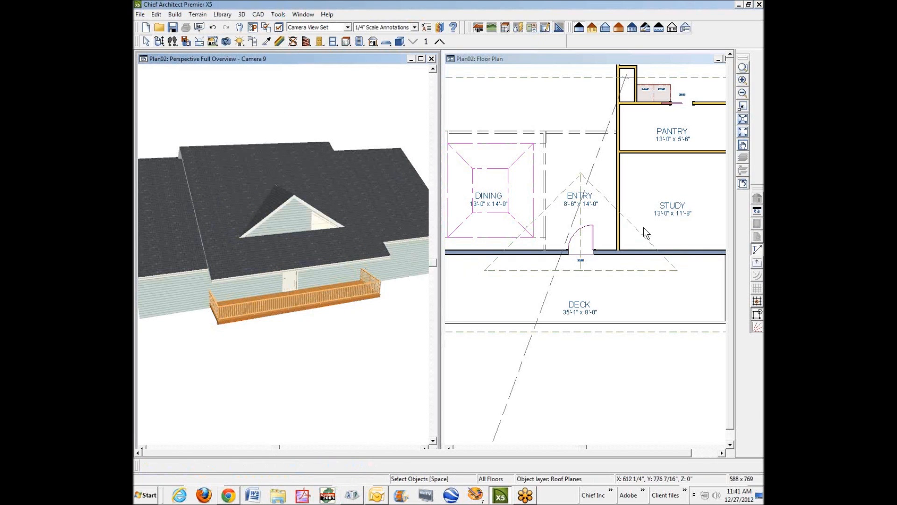
# Step: Try to join the Study-side dormer roof plane to the main front roof plane, and undo the resulting change
pyautogui.click(159, 42)
pyautogui.moveTo(300, 180); pyautogui.dragTo(252, 192)
pyautogui.press('space')
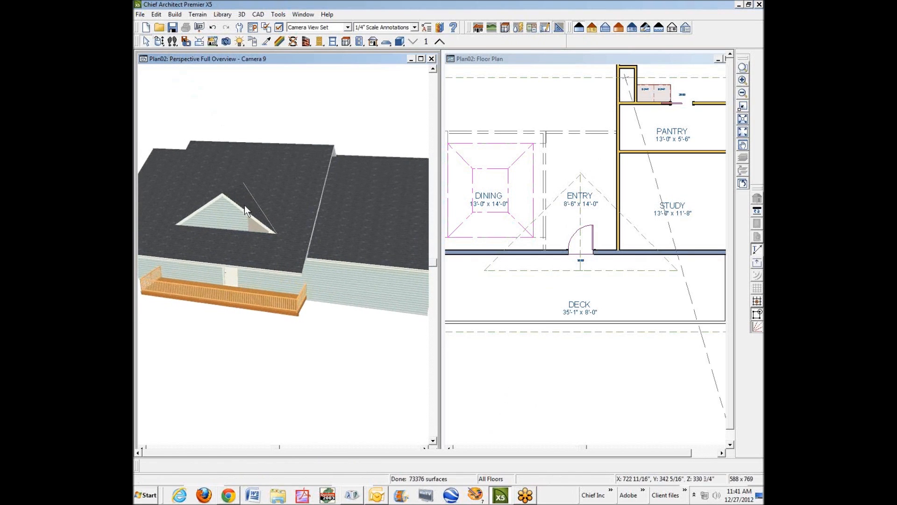
pyautogui.click(245, 206)
pyautogui.click(386, 466)
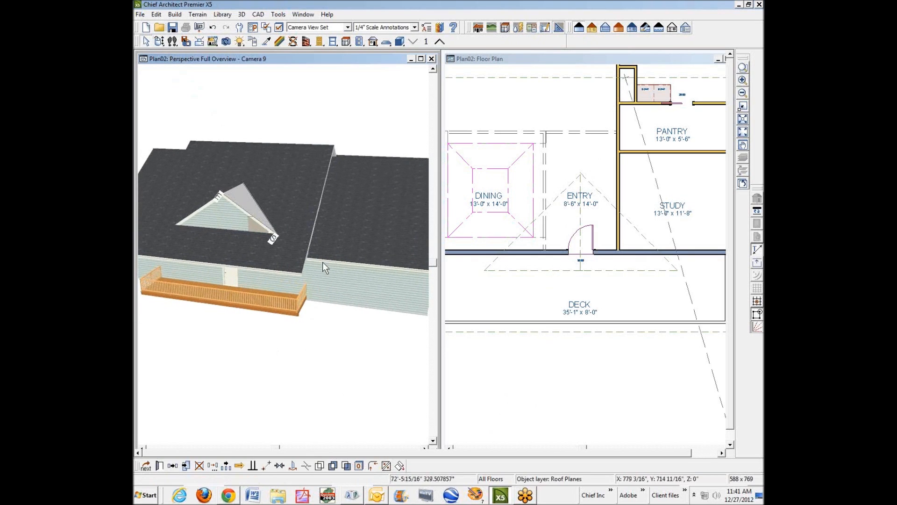
pyautogui.click(292, 206)
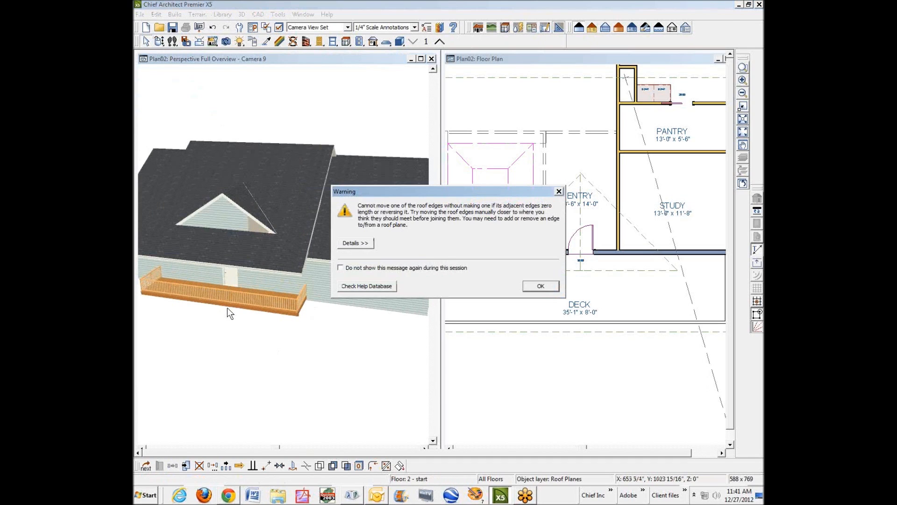
pyautogui.click(533, 289)
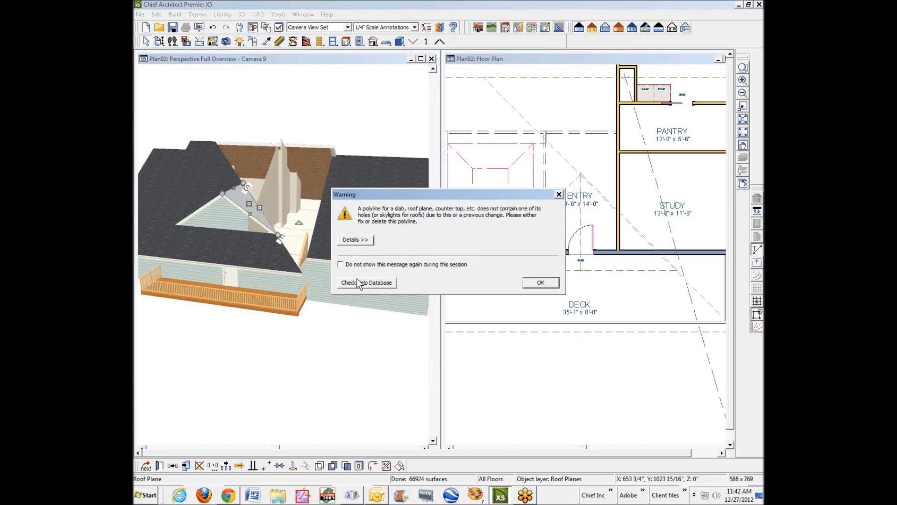
pyautogui.click(540, 283)
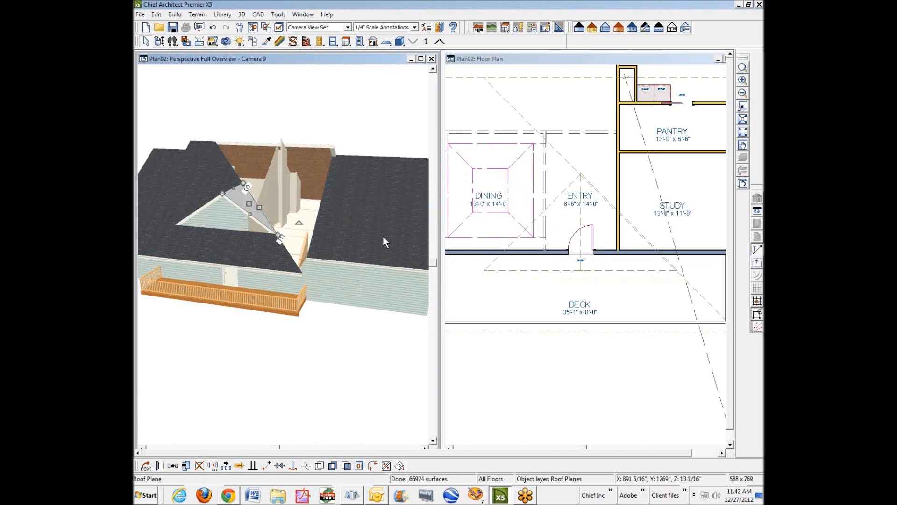
pyautogui.click(373, 121)
pyautogui.hotkey('ctrl', 'z')
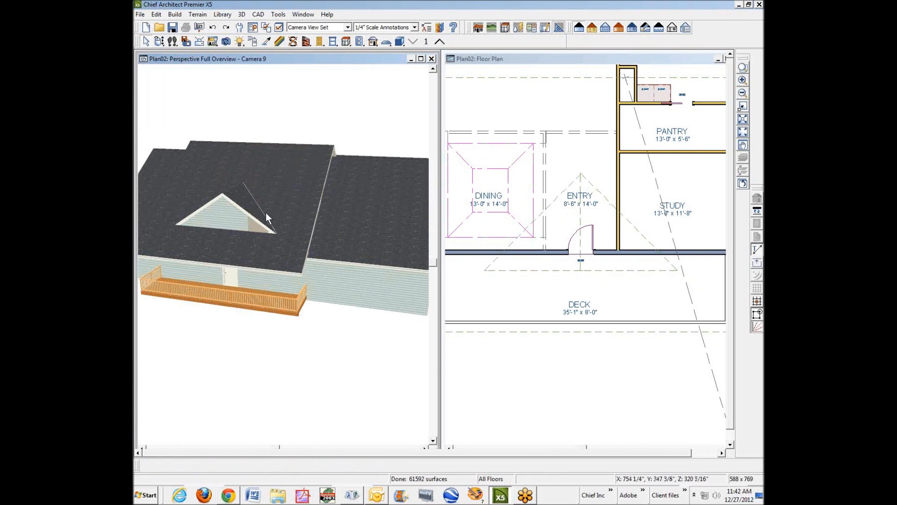
# Step: Try to join the main front roof plane to the Study-side dormer roof plane in the 3D view
pyautogui.click(743, 67)
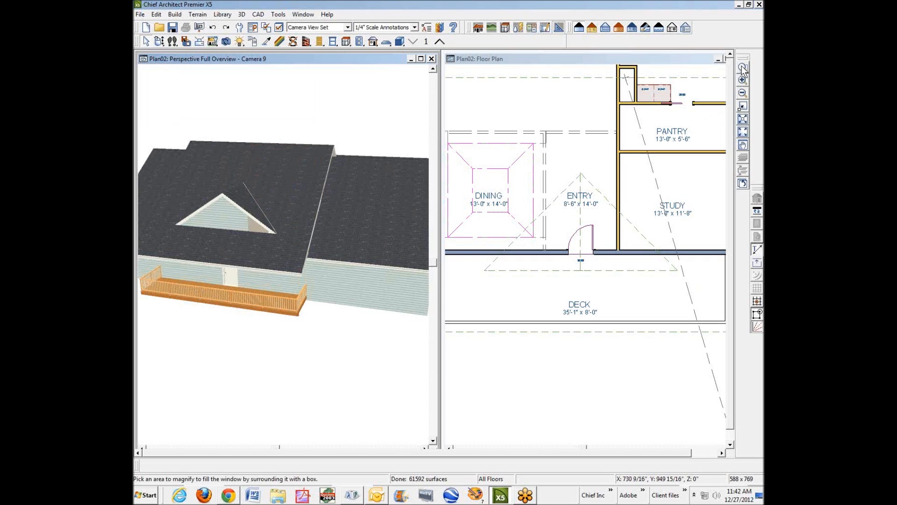
pyautogui.moveTo(170, 126); pyautogui.dragTo(328, 284)
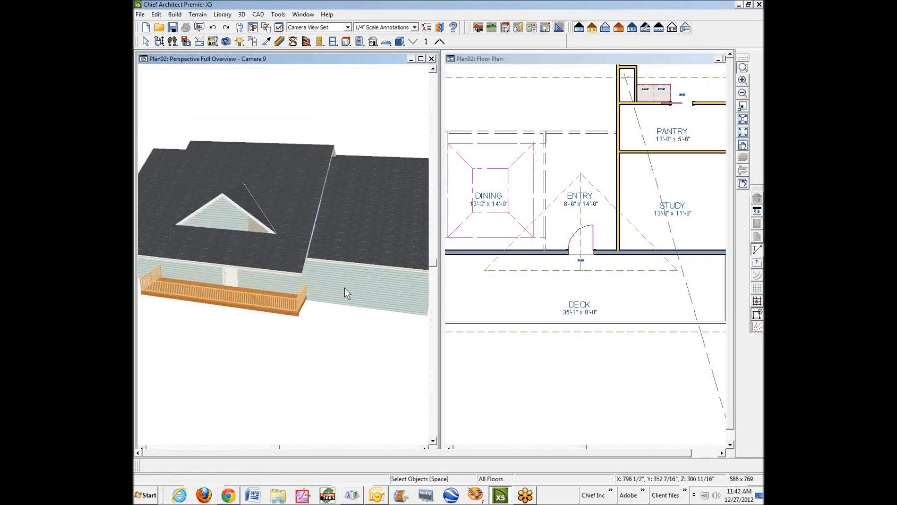
pyautogui.click(301, 255)
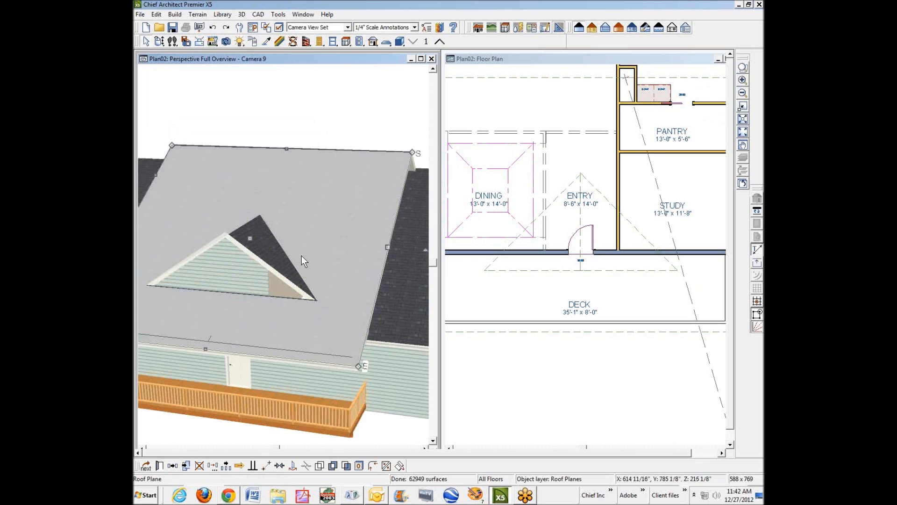
pyautogui.click(387, 467)
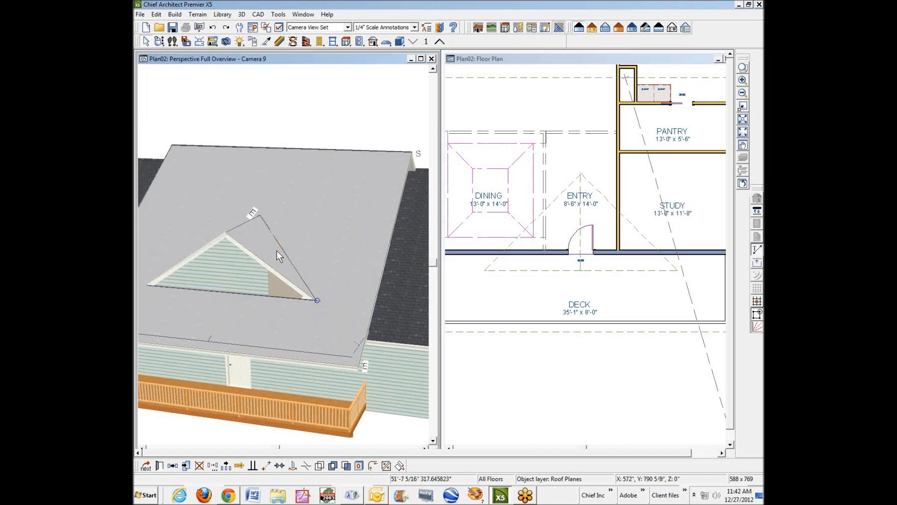
pyautogui.click(277, 249)
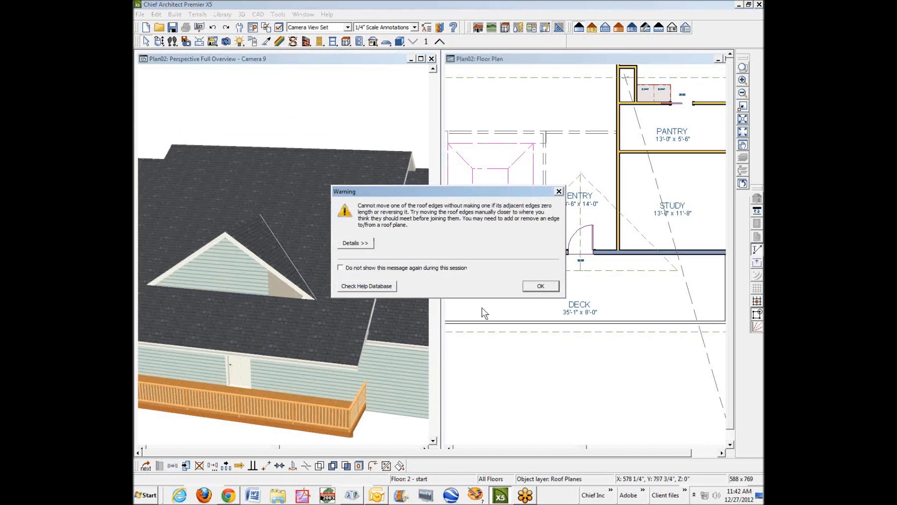
pyautogui.click(540, 286)
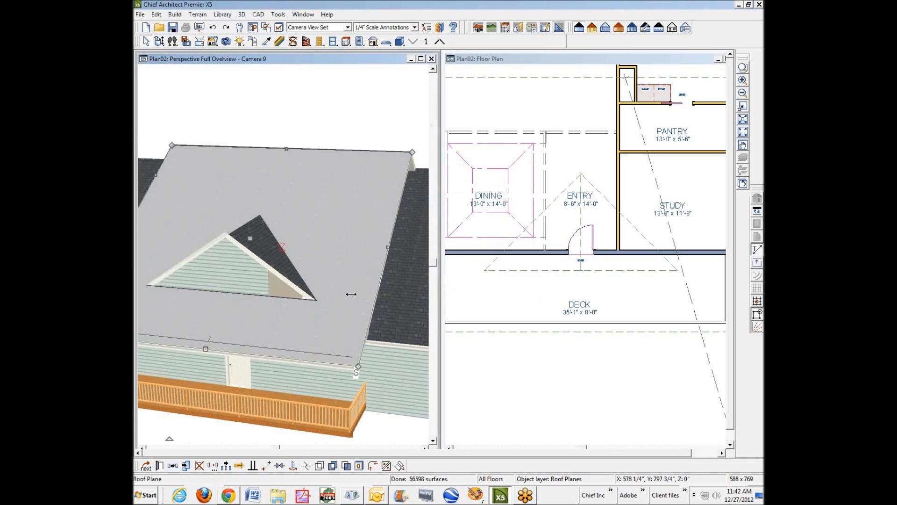
pyautogui.press('Escape')
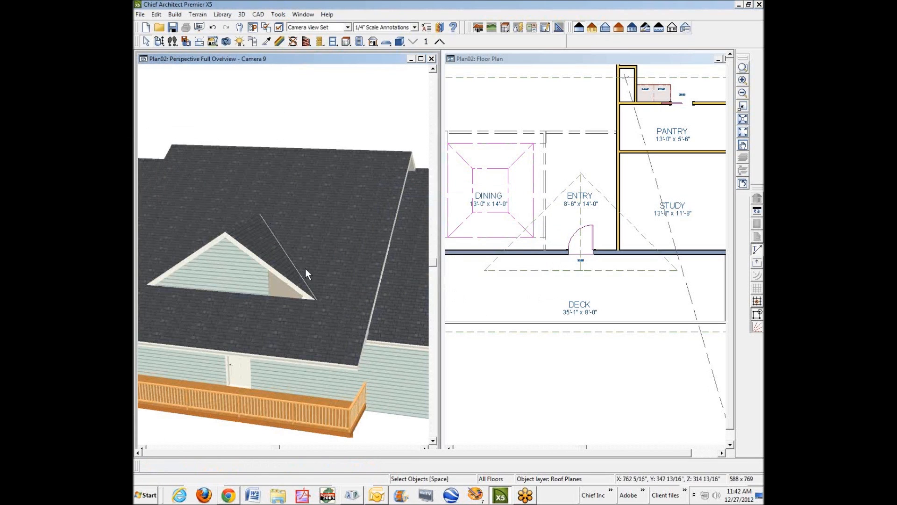
# Step: Join the Study-side dormer roof plane to the main front roof plane, starting from the dormer plane
pyautogui.scroll(5, 281, 251)
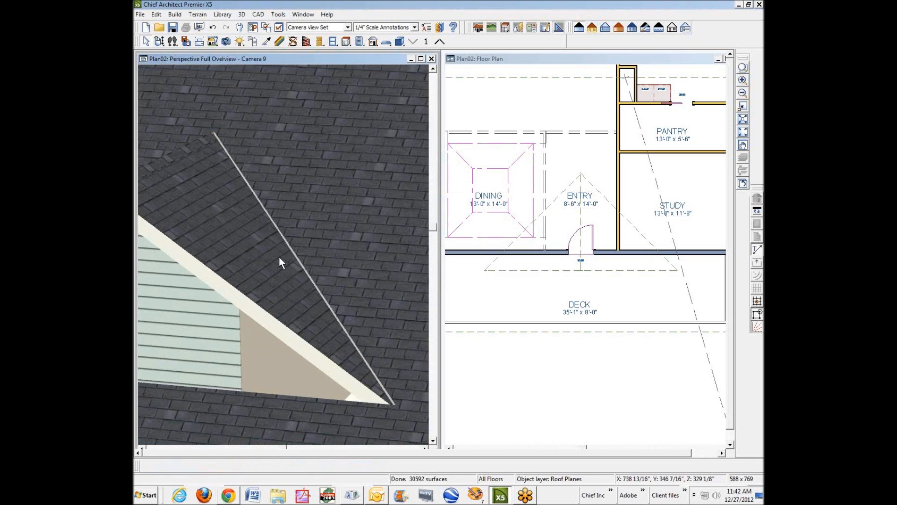
pyautogui.click(283, 261)
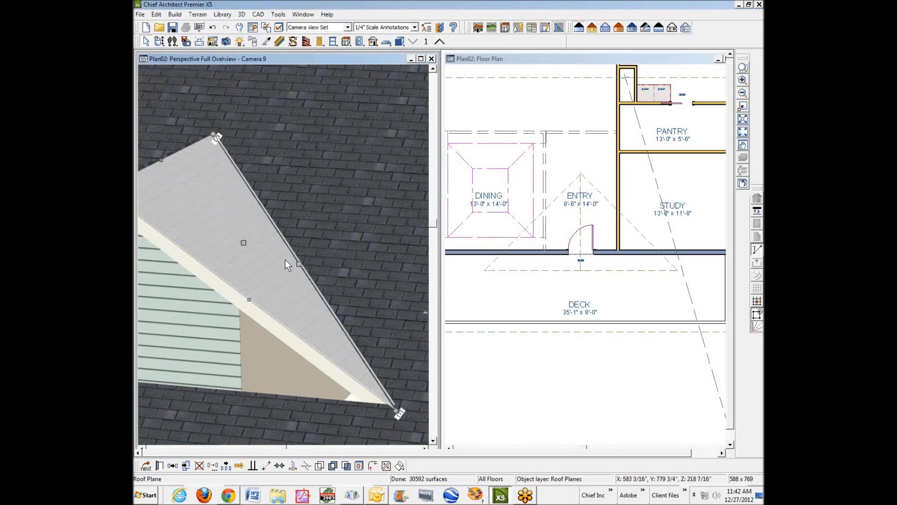
pyautogui.click(386, 465)
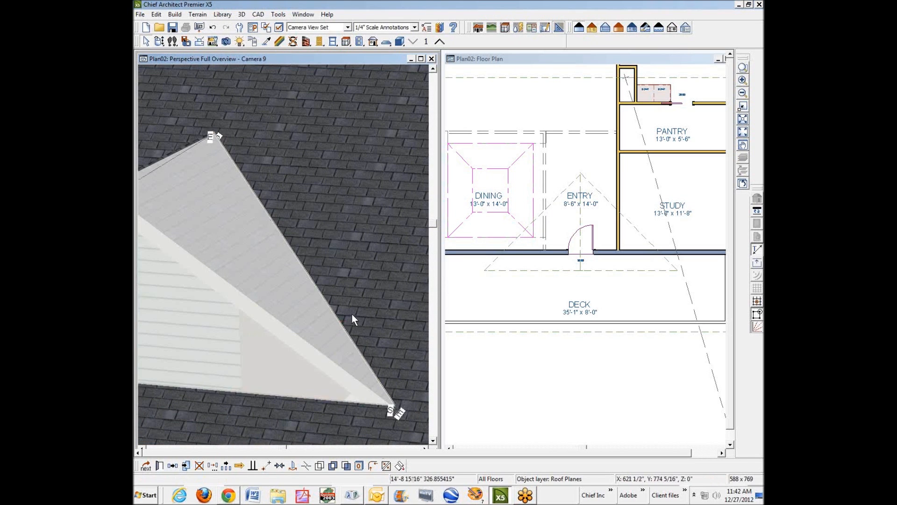
pyautogui.click(318, 268)
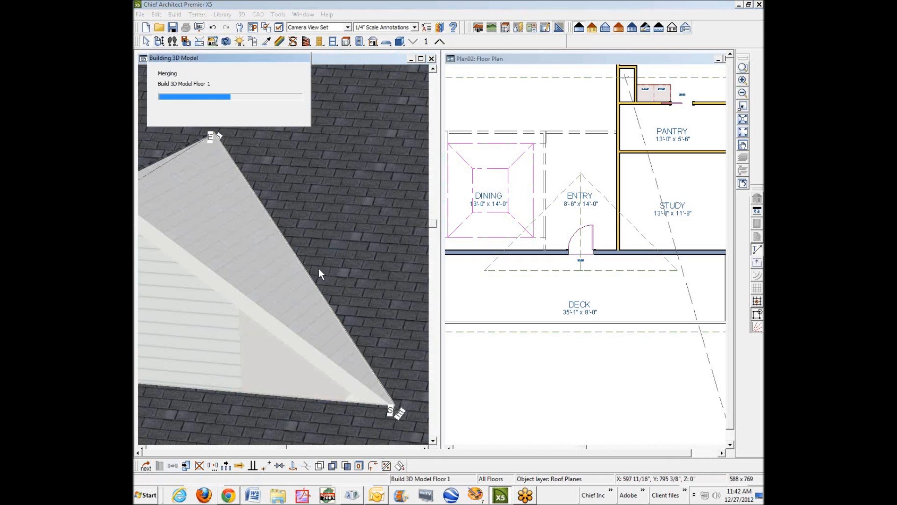
pyautogui.press('Escape')
pyautogui.scroll(-5, 372, 282)
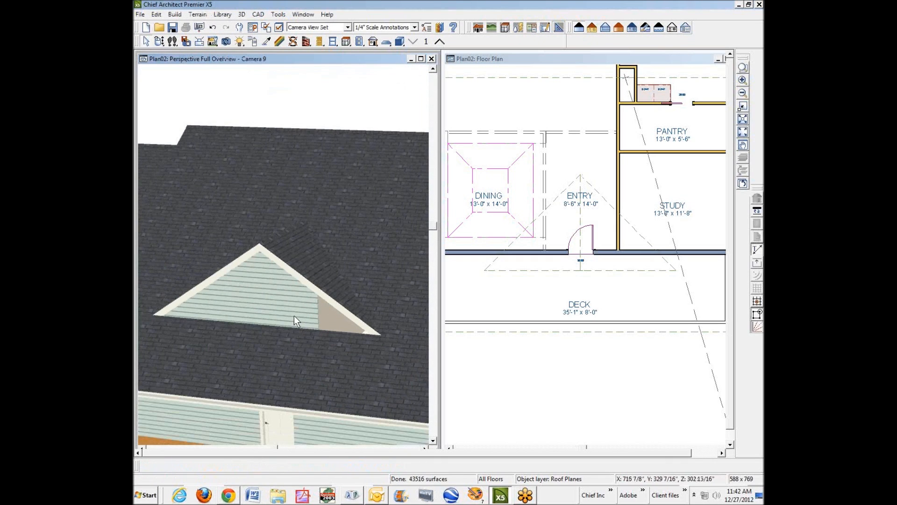
# Step: Stretch the dormer's attic gable wall to the Study-side roof corner and place a window near the middle of the gable
pyautogui.click(295, 317)
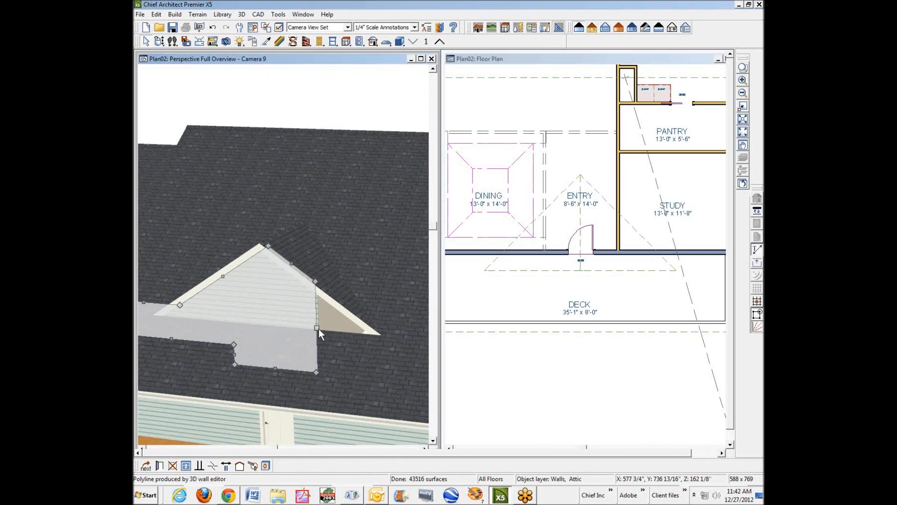
pyautogui.moveTo(317, 328); pyautogui.dragTo(382, 335)
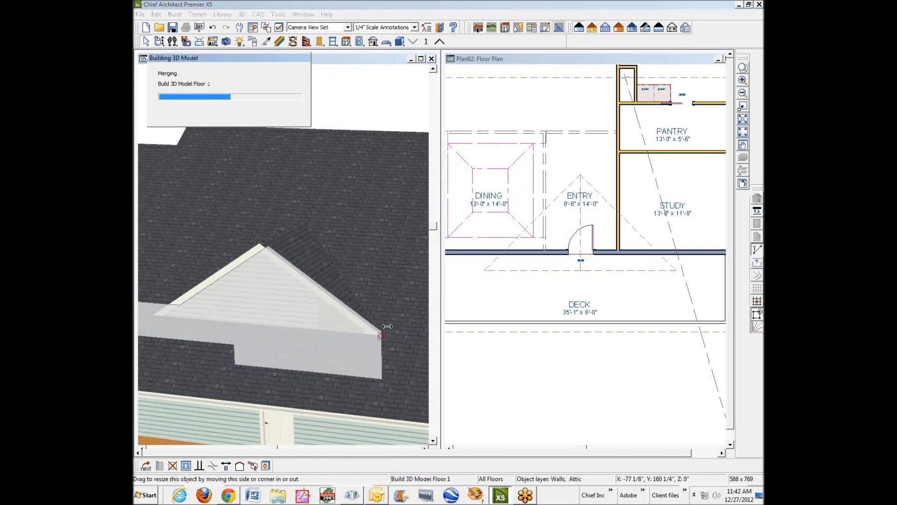
pyautogui.press('Escape')
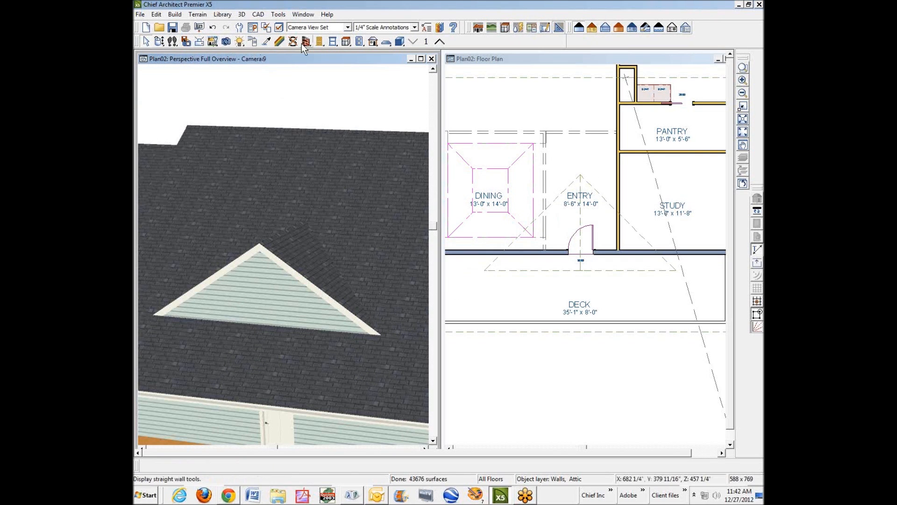
pyautogui.click(333, 41)
pyautogui.click(263, 293)
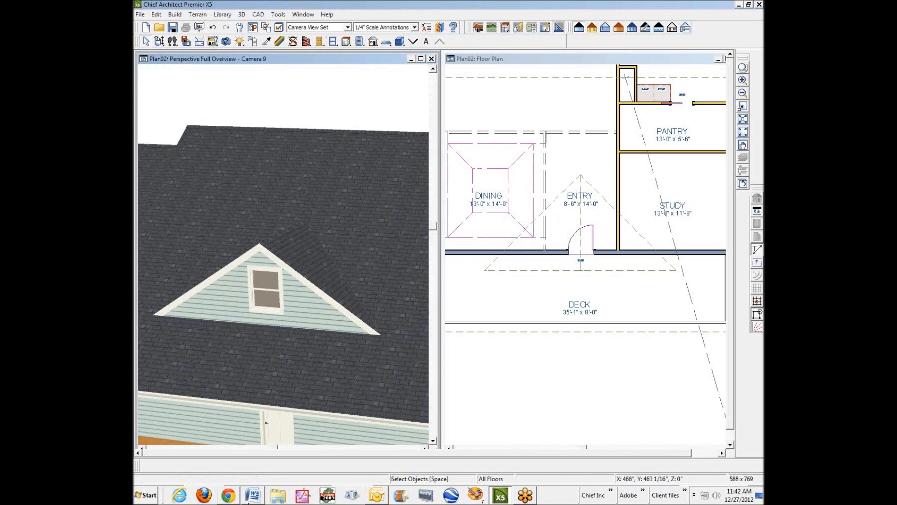
# Step: Switch to Chrome to check the front elevation image in the Dormer and Bonus Room thread, close it, and return to Chief Architect
pyautogui.click(228, 495)
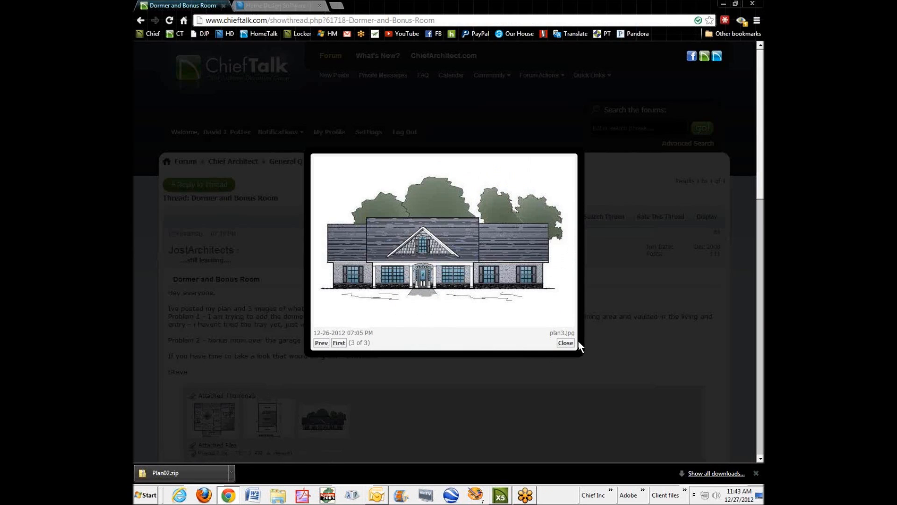
pyautogui.click(566, 342)
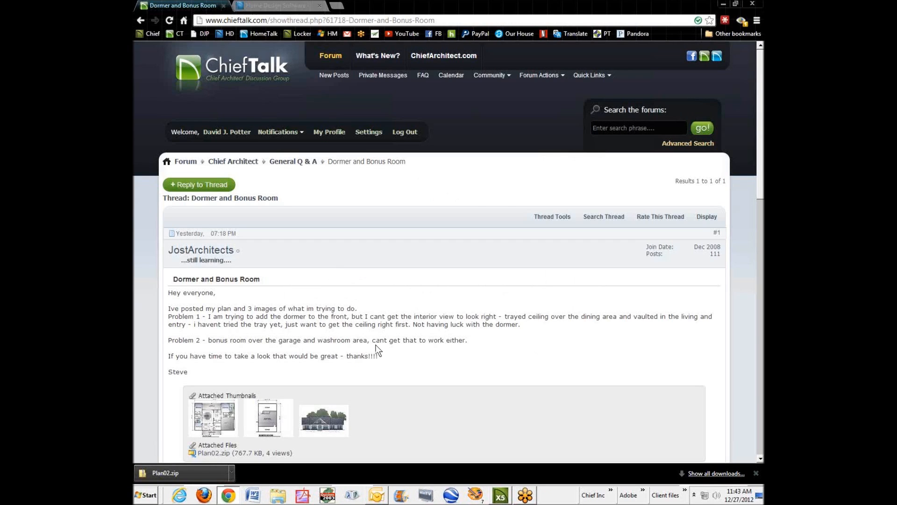
pyautogui.hotkey('ctrl', 'Tab')
pyautogui.click(724, 4)
# Step: Set the dormer gable wall's exterior surface material to T0006450 from the CertainTeed - 2011 Cedar siding catalog
pyautogui.rightClick(287, 303)
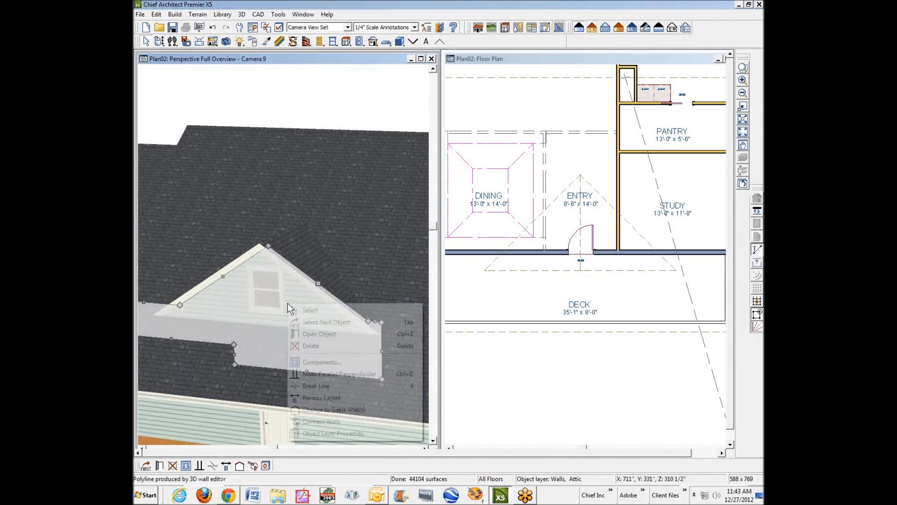
pyautogui.click(339, 330)
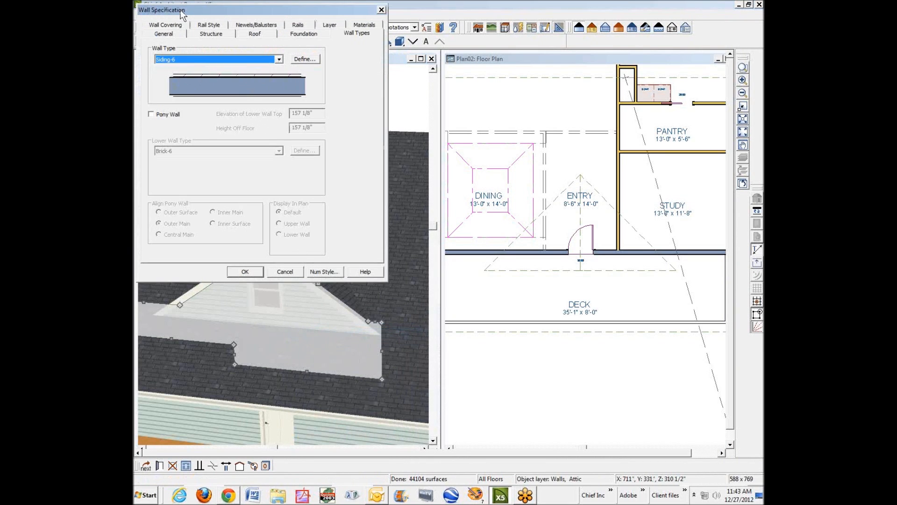
pyautogui.click(360, 27)
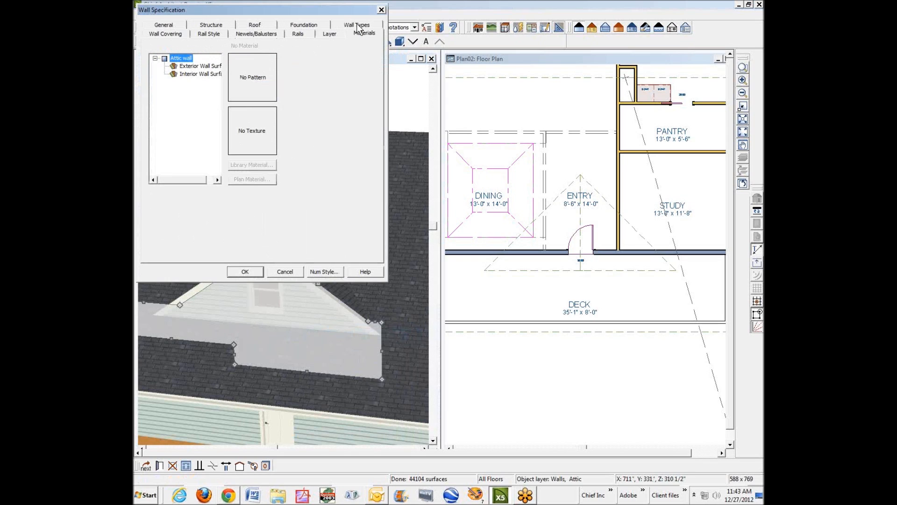
pyautogui.click(197, 66)
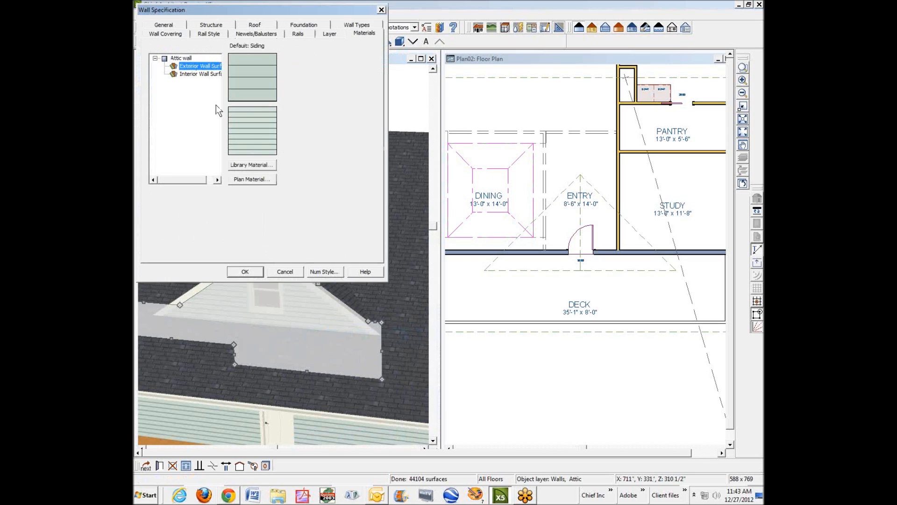
pyautogui.click(259, 166)
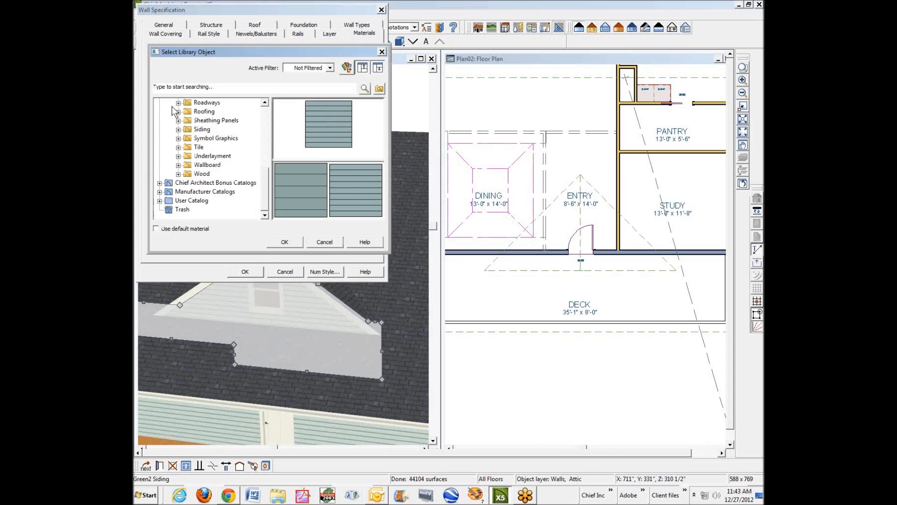
pyautogui.click(159, 192)
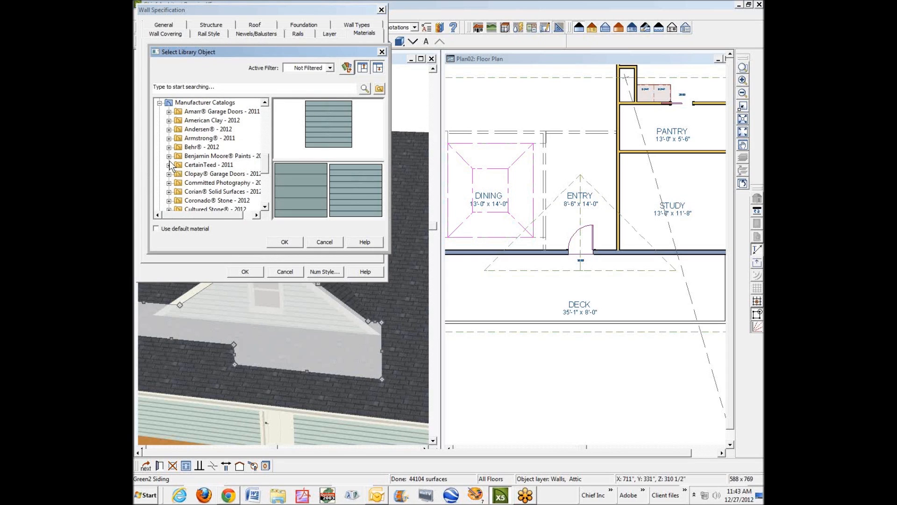
pyautogui.click(169, 165)
pyautogui.click(178, 183)
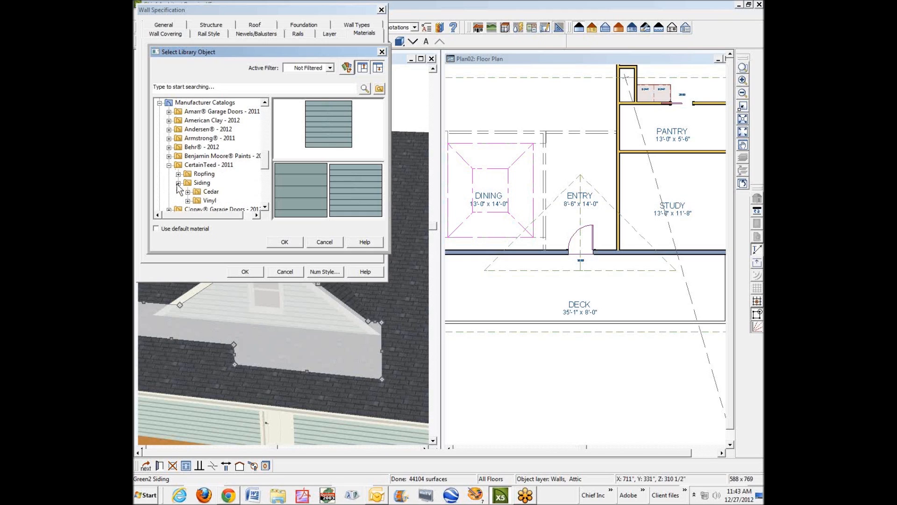
pyautogui.click(203, 192)
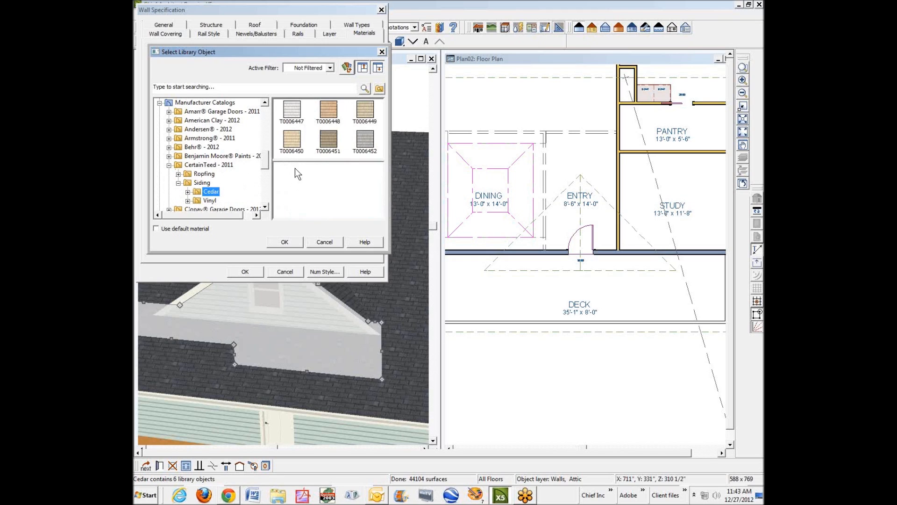
pyautogui.click(290, 141)
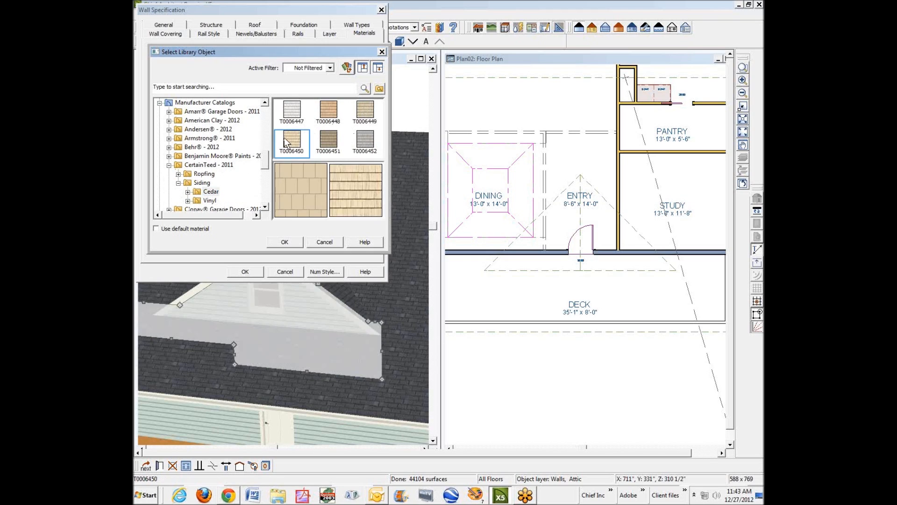
pyautogui.click(290, 239)
pyautogui.click(246, 272)
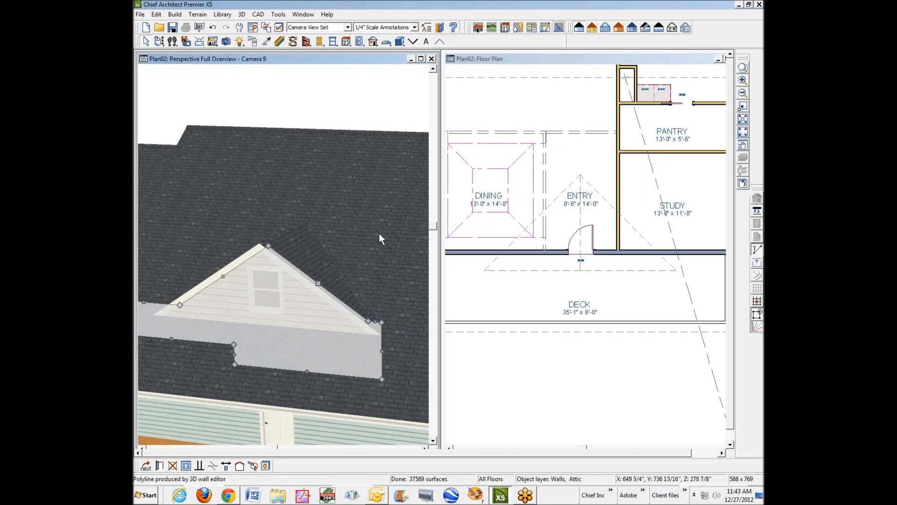
pyautogui.click(398, 106)
pyautogui.rightClick(273, 282)
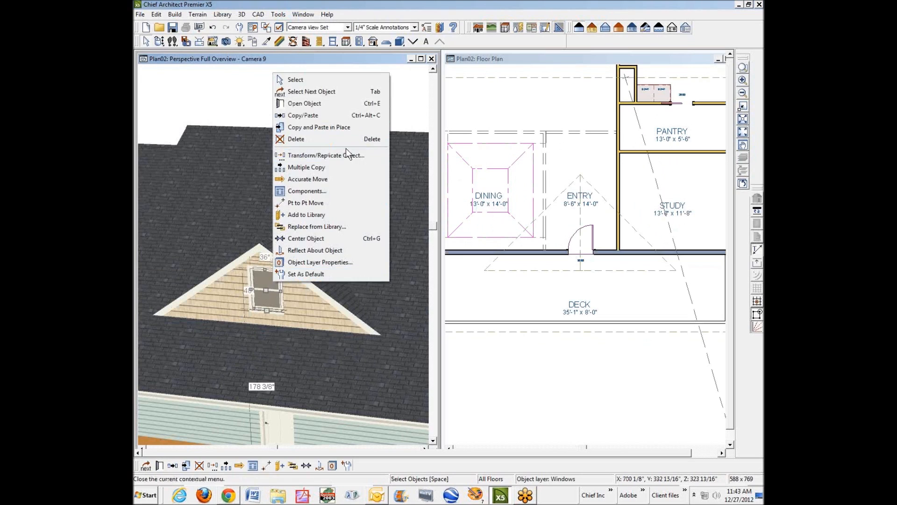
pyautogui.hotkey('alt', 'space')
pyautogui.press('Escape')
pyautogui.press('Escape')
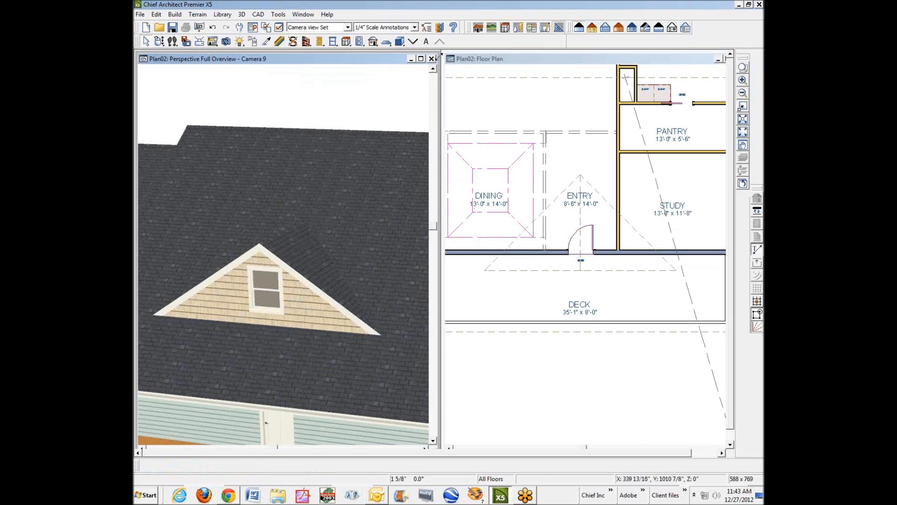
# Step: Close the perspective overview and shift the floor plan window fully into view
pyautogui.scroll(-3, 355, 192)
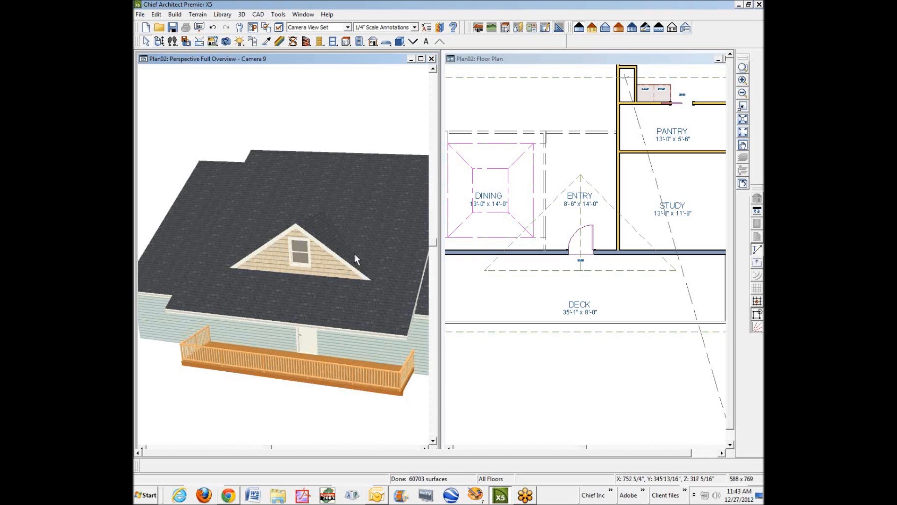
pyautogui.click(432, 59)
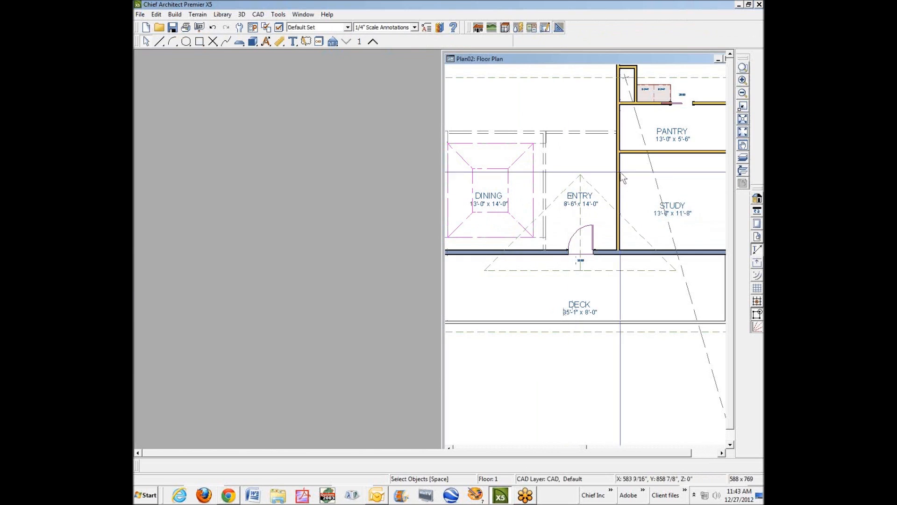
pyautogui.moveTo(707, 61); pyautogui.dragTo(672, 63)
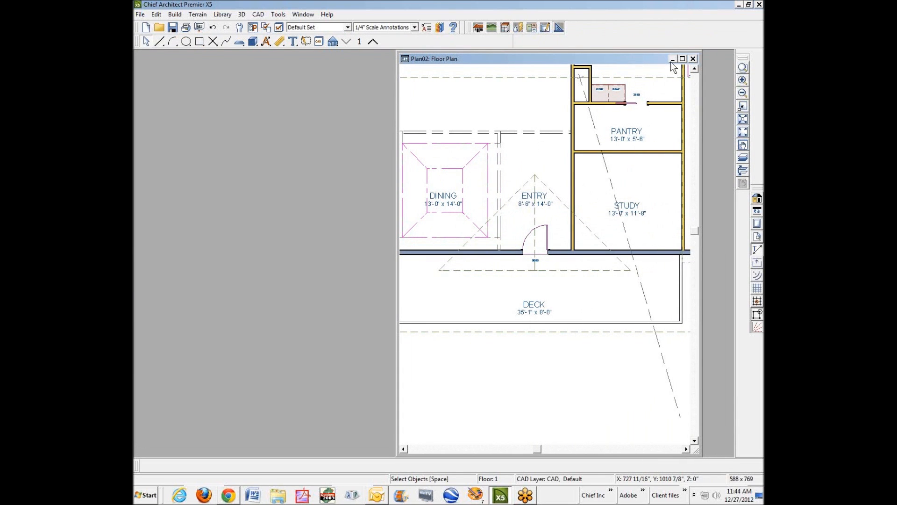
# Step: Maximize the floor plan window, review the "Dormer and Bonus Room" forum thread in the browser, and return to the plan
pyautogui.click(682, 58)
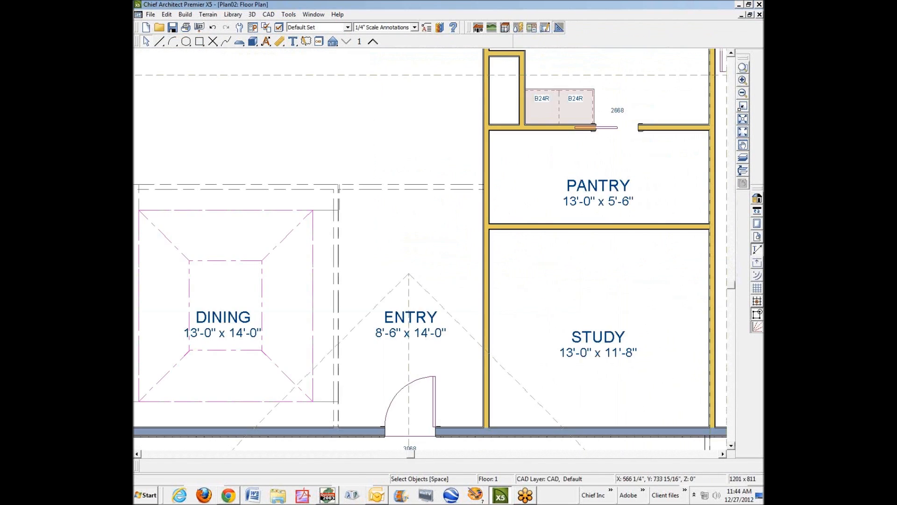
pyautogui.click(227, 495)
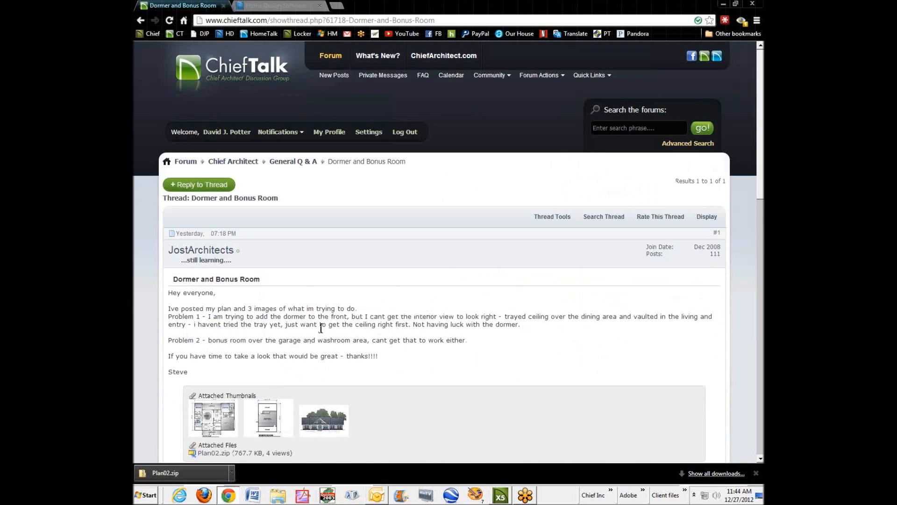
pyautogui.scroll(-15, 412, 276)
pyautogui.scroll(15, 410, 275)
pyautogui.click(721, 4)
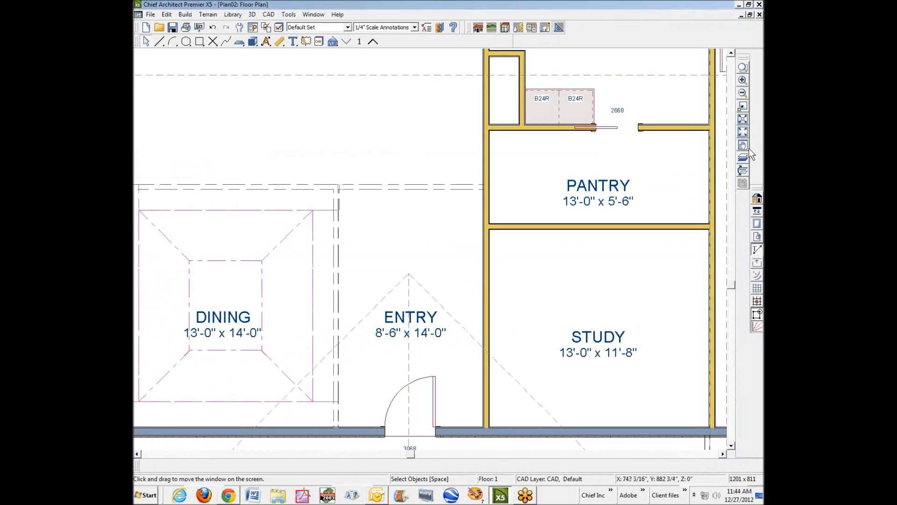
# Step: Show the whole house plan and compare the layouts of floor 1 and floor 2
pyautogui.click(742, 131)
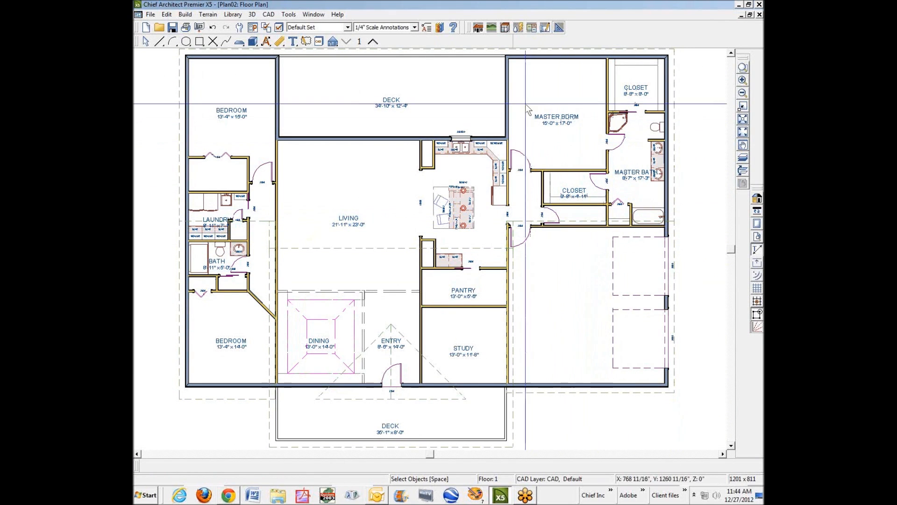
pyautogui.click(373, 41)
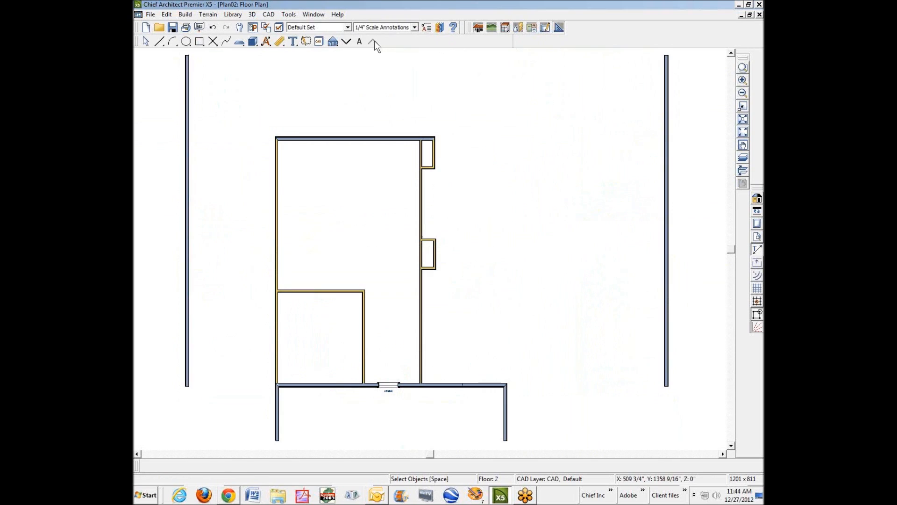
pyautogui.click(347, 41)
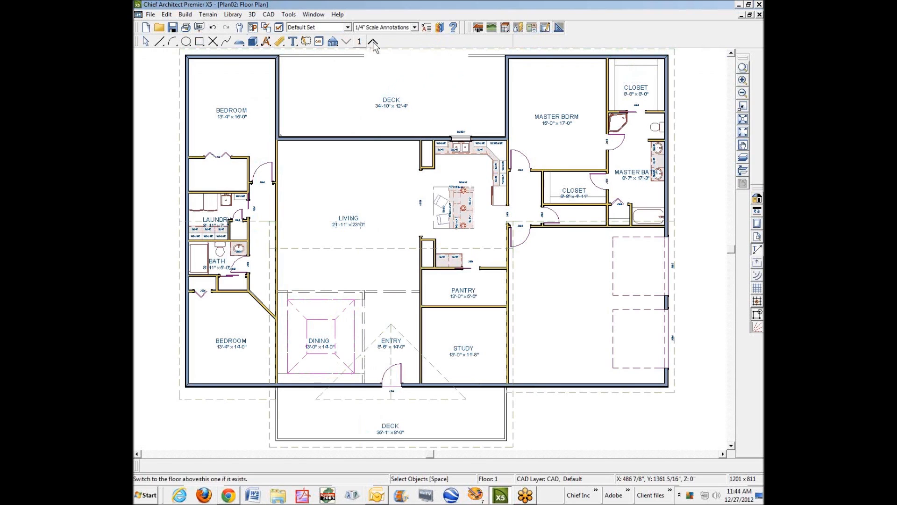
pyautogui.click(373, 42)
pyautogui.click(351, 43)
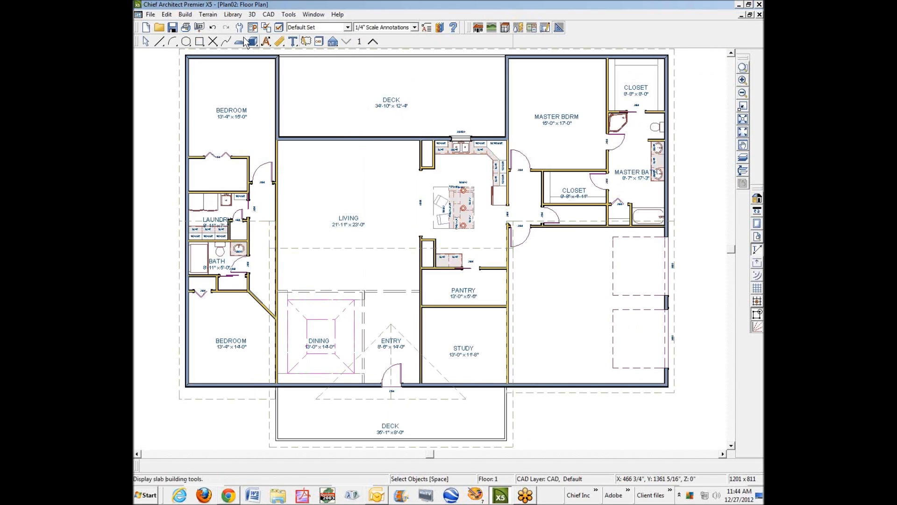
# Step: Build a new floor as a blank plan for the 2nd floor, accepting the Floor 2 defaults
pyautogui.click(185, 15)
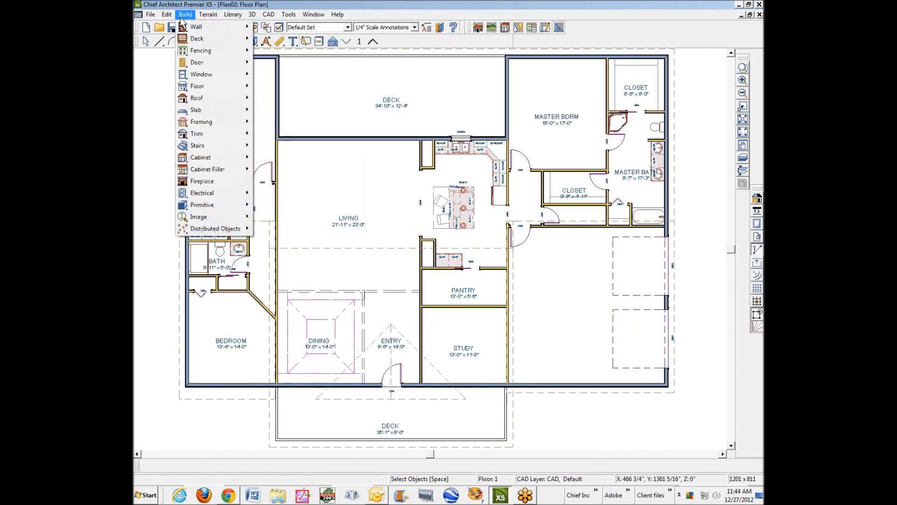
pyautogui.moveTo(207, 88)
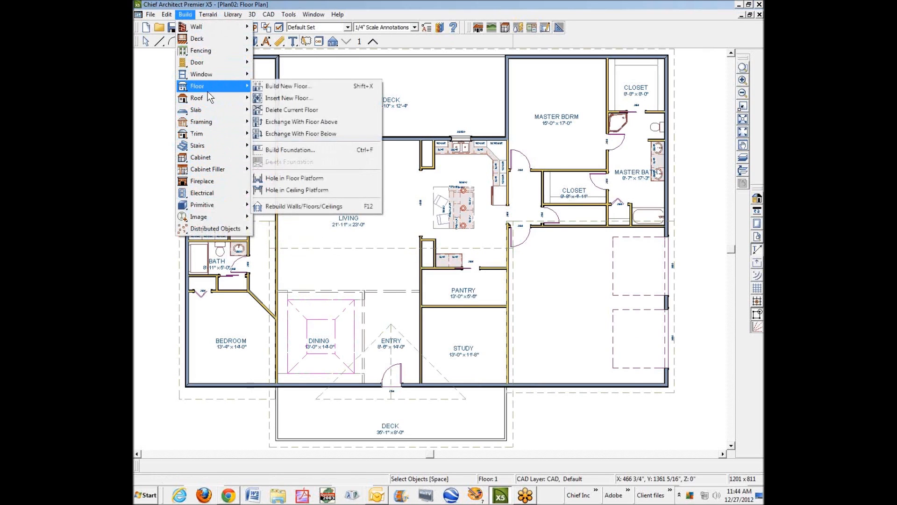
pyautogui.click(283, 90)
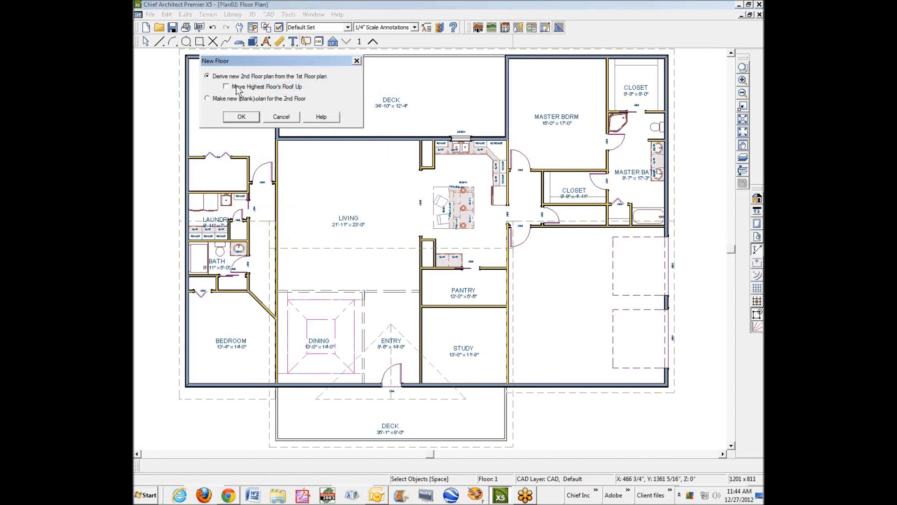
pyautogui.click(215, 99)
pyautogui.click(241, 117)
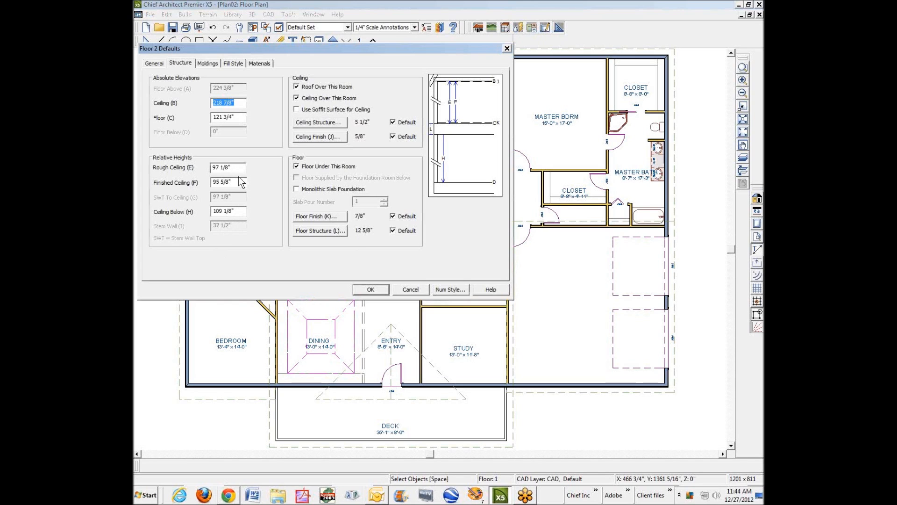
pyautogui.click(371, 290)
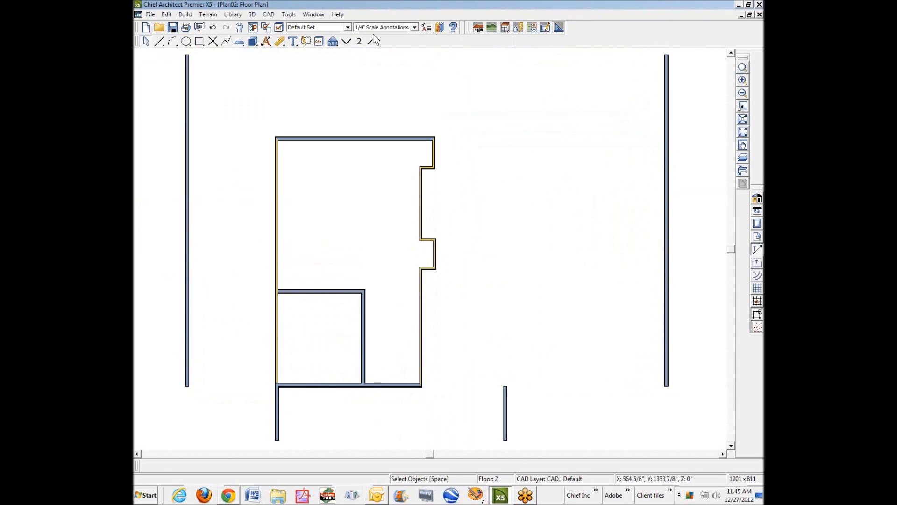
# Step: Create an orthographic full overview and move the window on the main roof down into the dormer's gable wall
pyautogui.click(334, 42)
pyautogui.click(441, 43)
pyautogui.moveTo(486, 293); pyautogui.dragTo(328, 266)
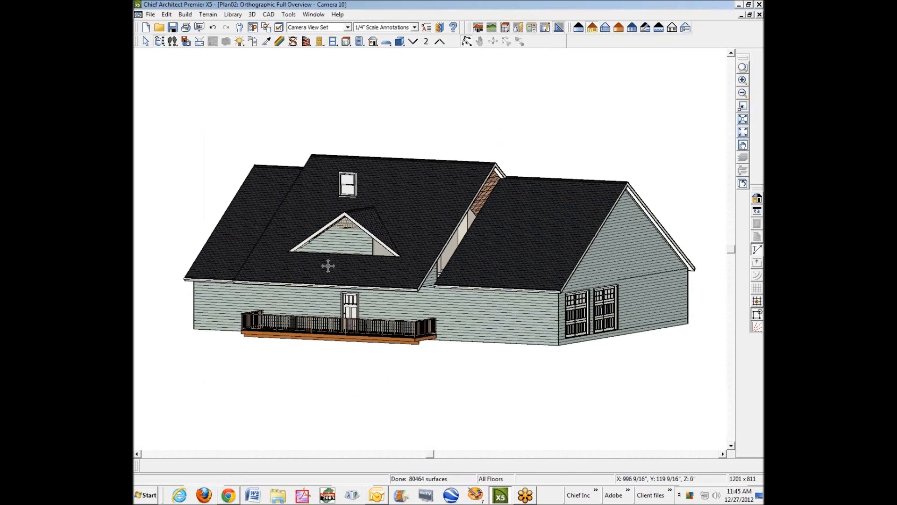
pyautogui.scroll(3, 323, 228)
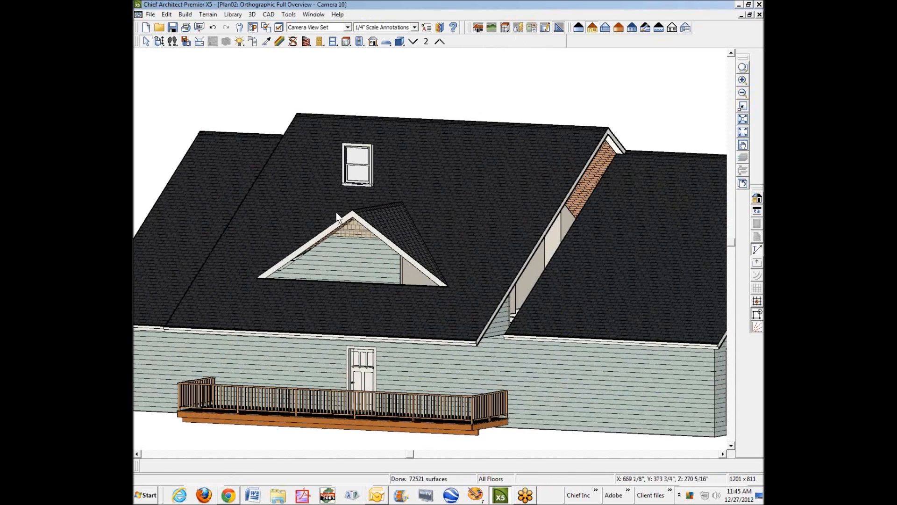
pyautogui.click(358, 162)
pyautogui.moveTo(356, 163); pyautogui.dragTo(358, 251)
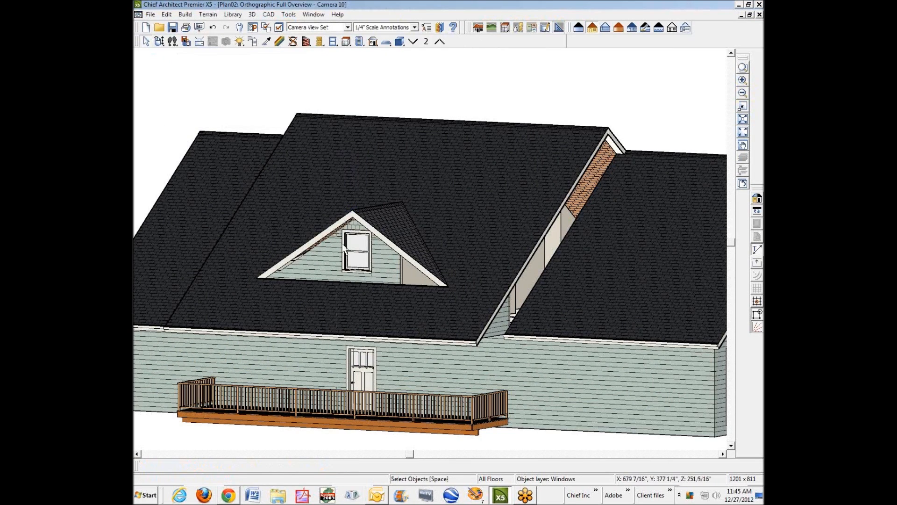
# Step: Check the structure settings of the attic wall around the dormer window, leaving them unchanged
pyautogui.scroll(5, 315, 250)
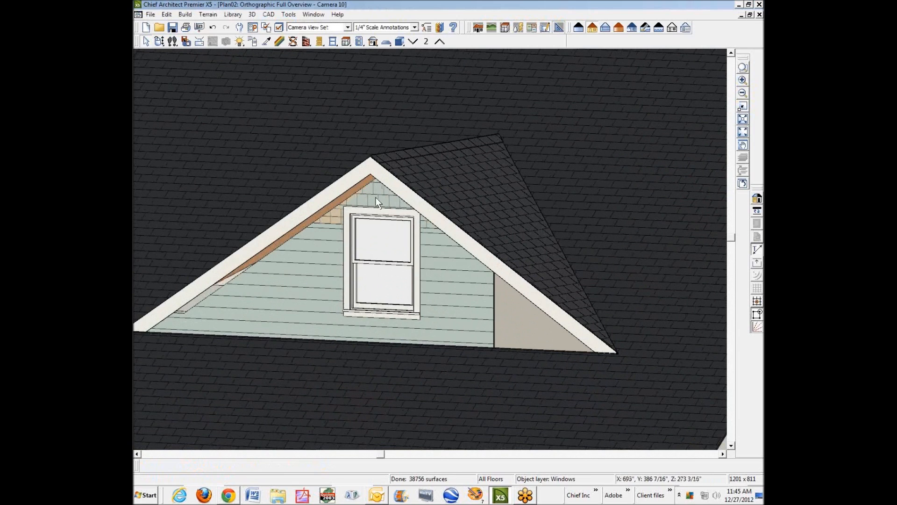
pyautogui.click(375, 197)
pyautogui.press('Escape')
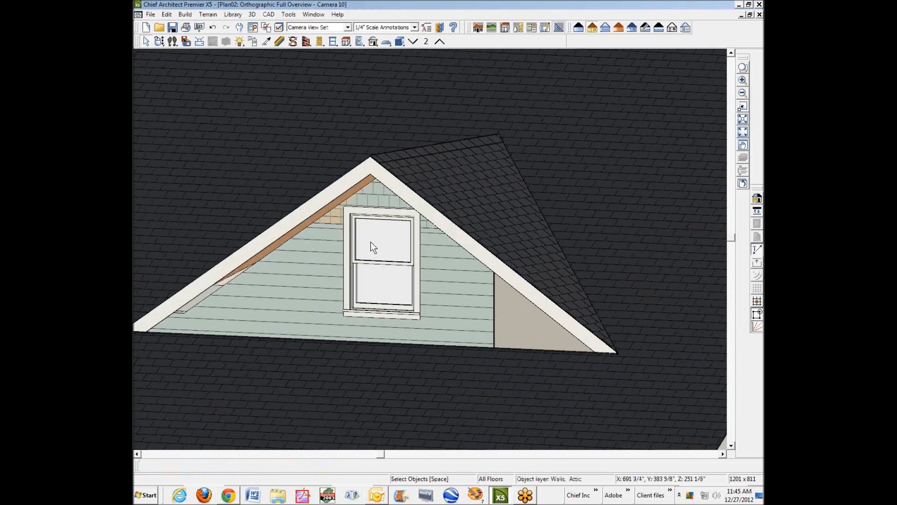
pyautogui.click(312, 267)
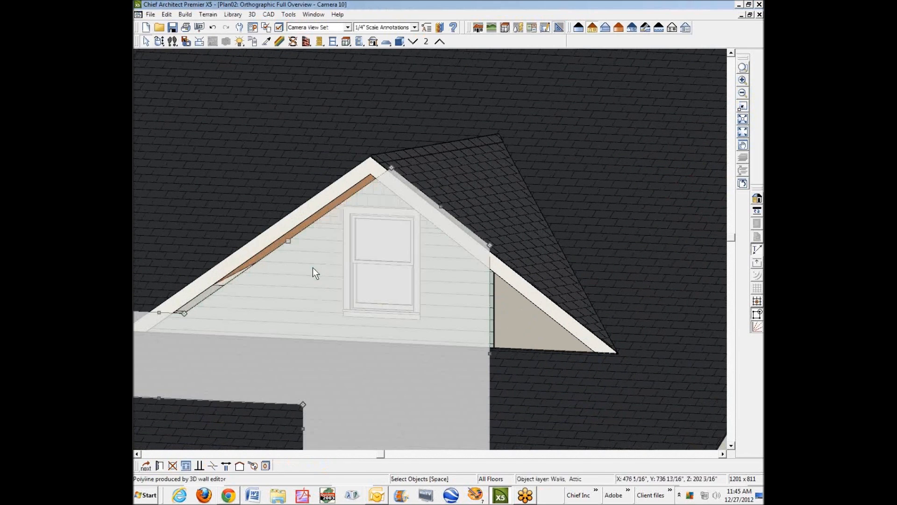
pyautogui.click(159, 466)
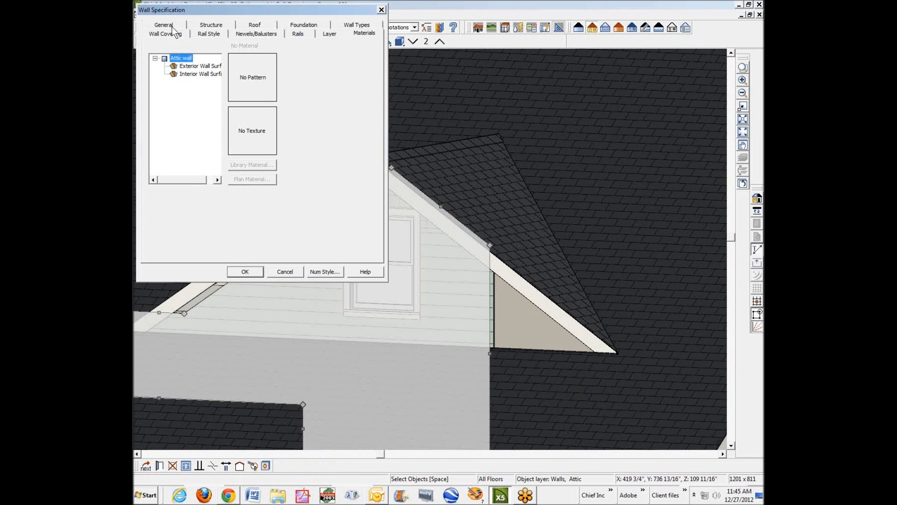
pyautogui.click(198, 27)
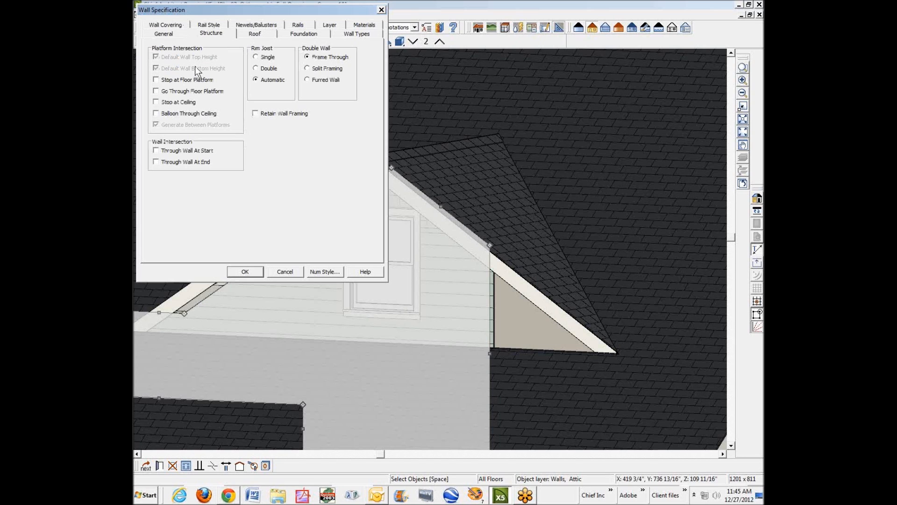
pyautogui.click(286, 270)
pyautogui.click(275, 276)
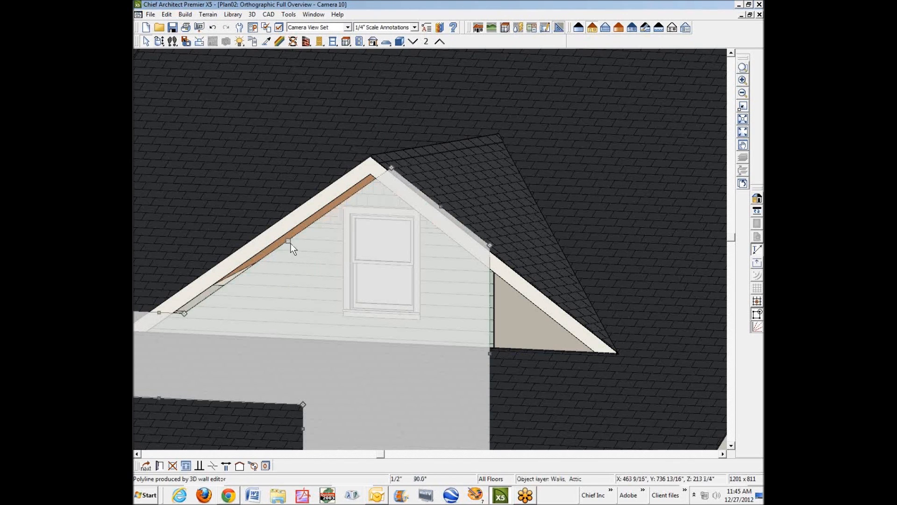
# Step: Reshape the dormer's attic wall by moving its side and sloped edges to fill the gable up to both roof planes
pyautogui.moveTo(286, 239); pyautogui.dragTo(276, 236)
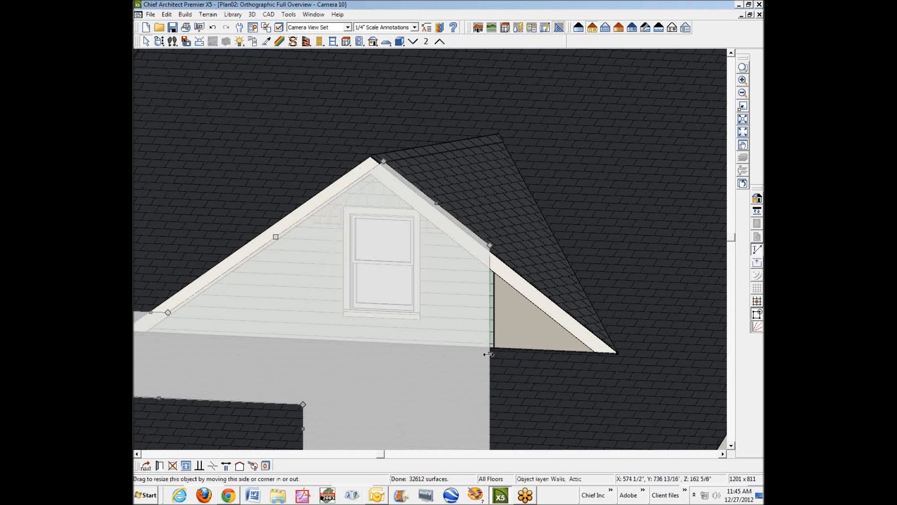
pyautogui.moveTo(489, 352); pyautogui.dragTo(548, 366)
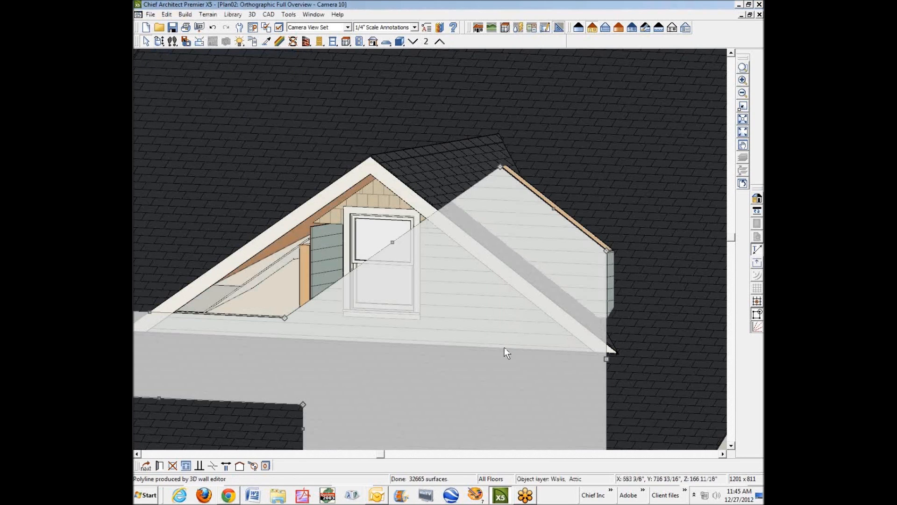
pyautogui.click(562, 248)
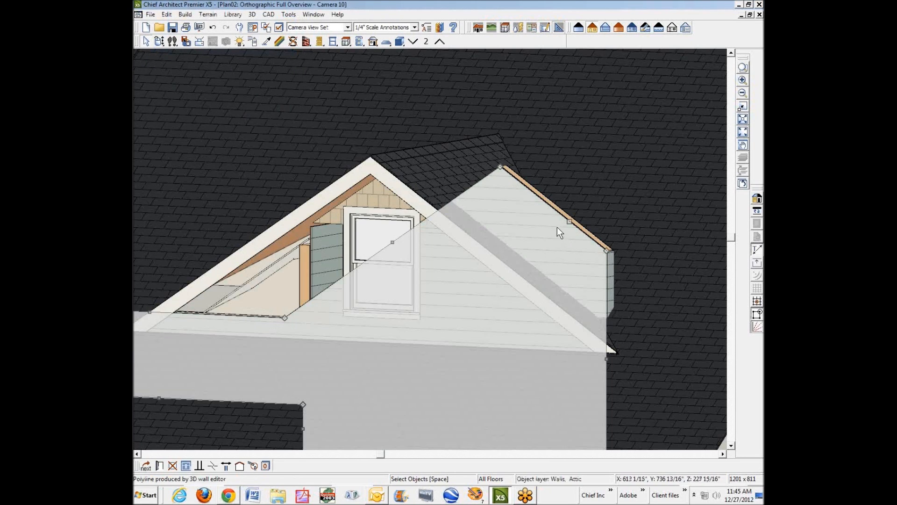
pyautogui.moveTo(571, 220); pyautogui.dragTo(519, 286)
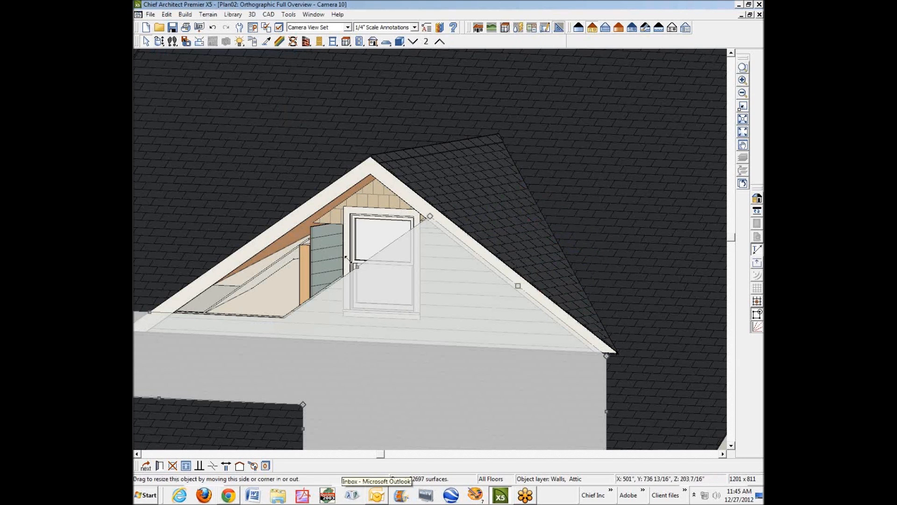
pyautogui.click(295, 227)
pyautogui.moveTo(296, 228); pyautogui.dragTo(289, 223)
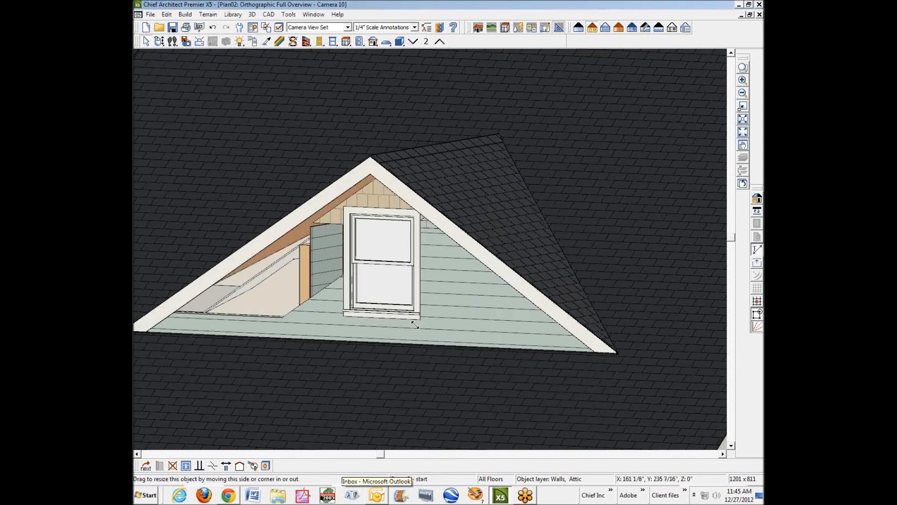
pyautogui.press('Escape')
# Step: Inspect the full outline of the reshaped dormer wall against the surrounding roof
pyautogui.scroll(-2, 415, 324)
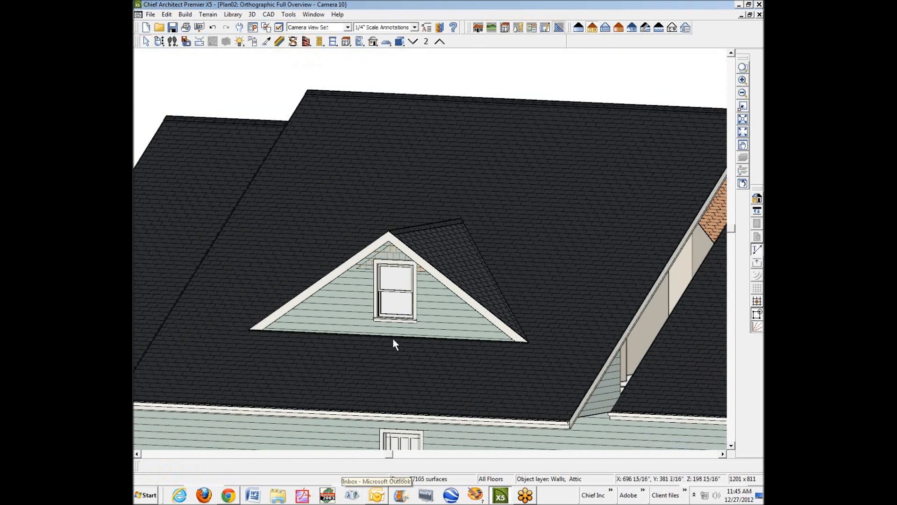
pyautogui.click(357, 309)
pyautogui.scroll(-2, 358, 332)
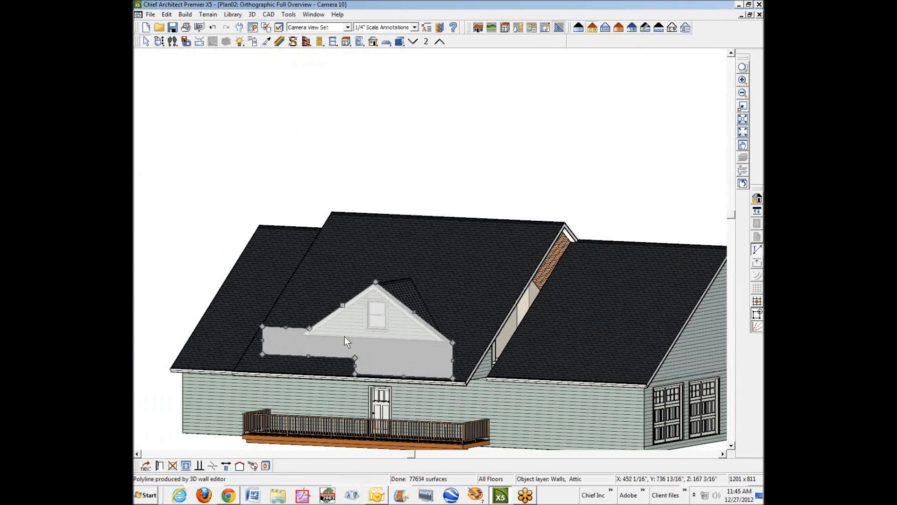
pyautogui.scroll(2, 345, 336)
pyautogui.scroll(3, 347, 341)
pyautogui.press('Escape')
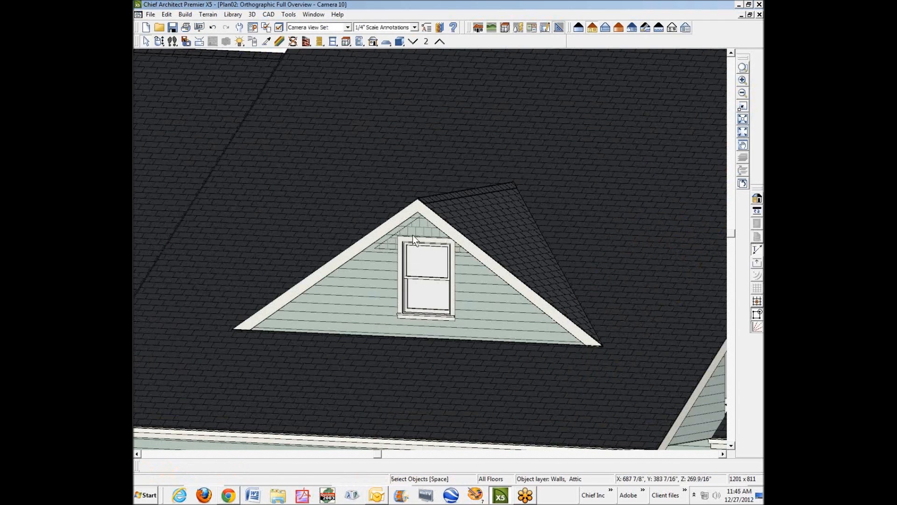
# Step: Create an orthographic floor overview from the floor 2 plan, examine the front of the house, and close the view
pyautogui.hotkey('ctrl', 'Tab')
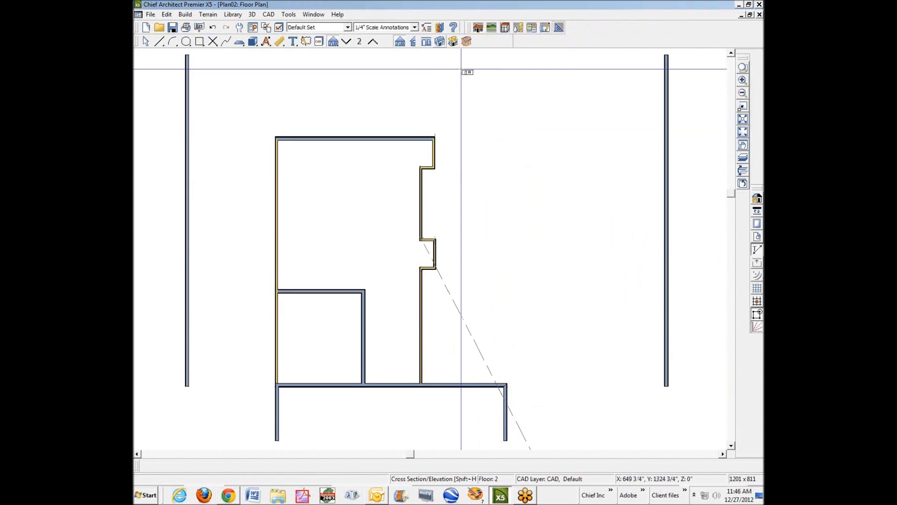
pyautogui.click(454, 43)
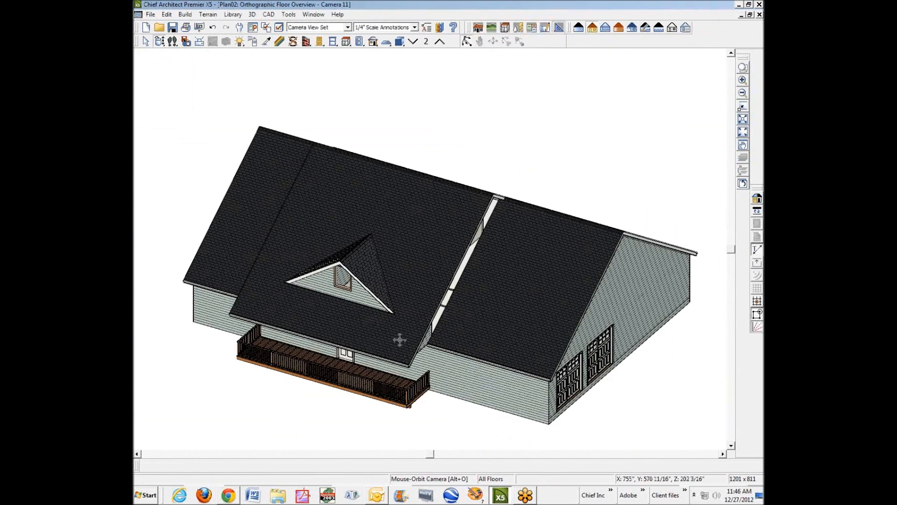
pyautogui.moveTo(442, 306); pyautogui.dragTo(758, 28)
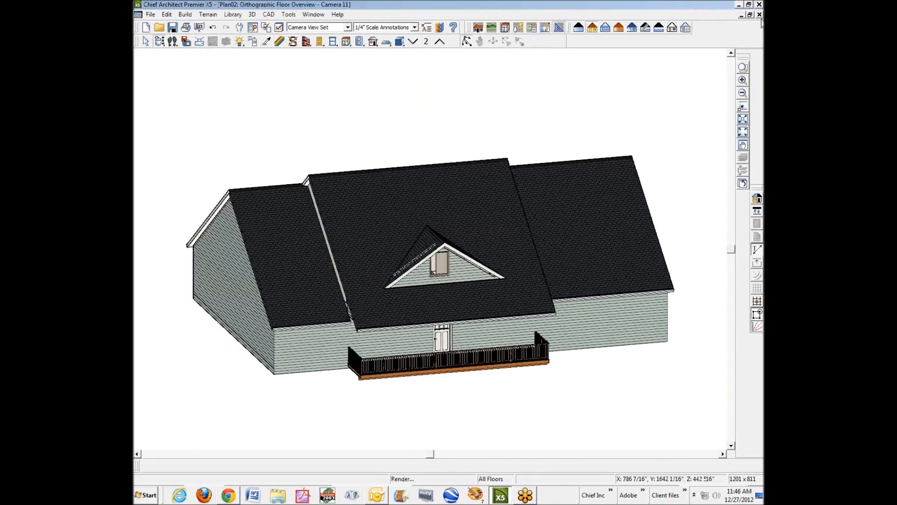
pyautogui.click(759, 14)
# Step: Generate another orthographic floor overview from the floor 2 plan
pyautogui.press('space')
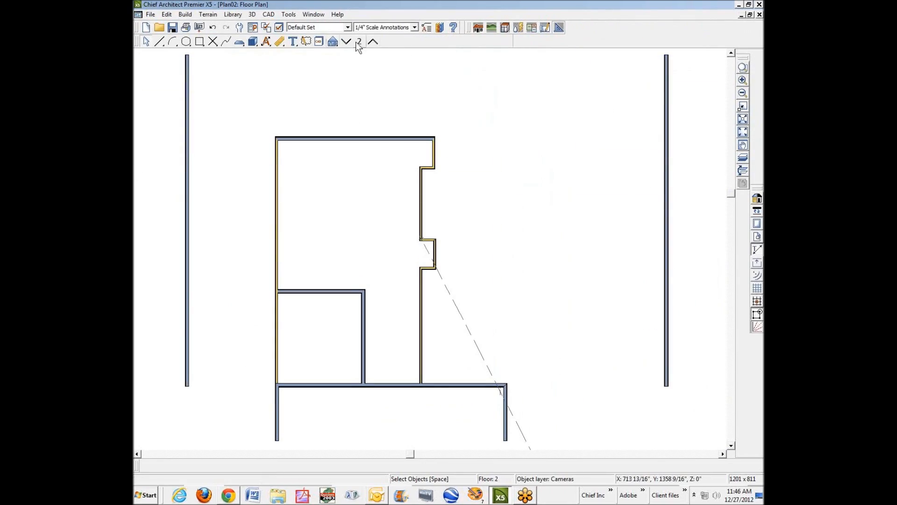
pyautogui.hotkey('shift', 'h')
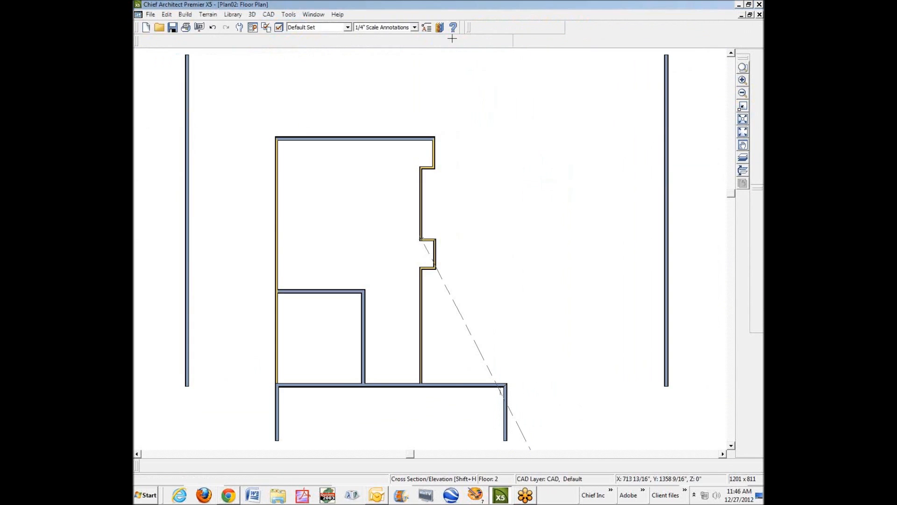
pyautogui.click(453, 42)
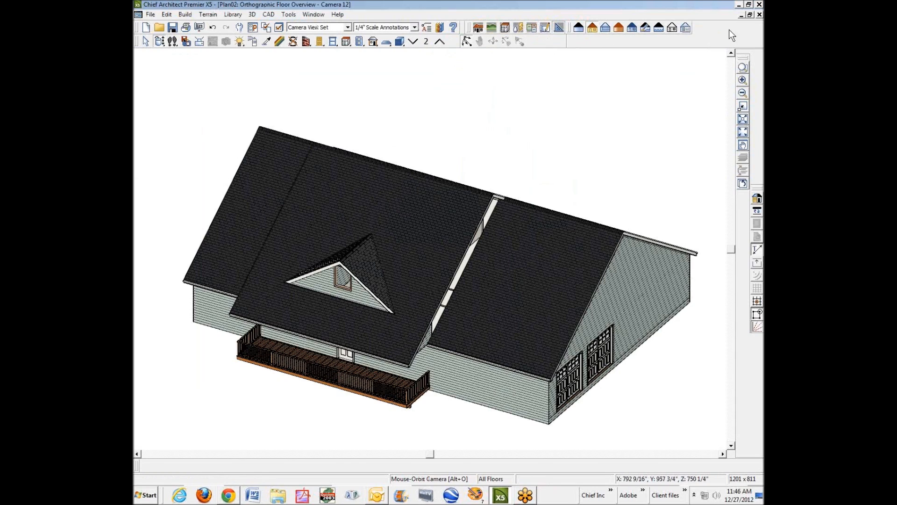
# Step: Close the overview, regenerate an orthographic floor overview, check the dormer window at attic level, and return to the floor 2 plan
pyautogui.click(760, 15)
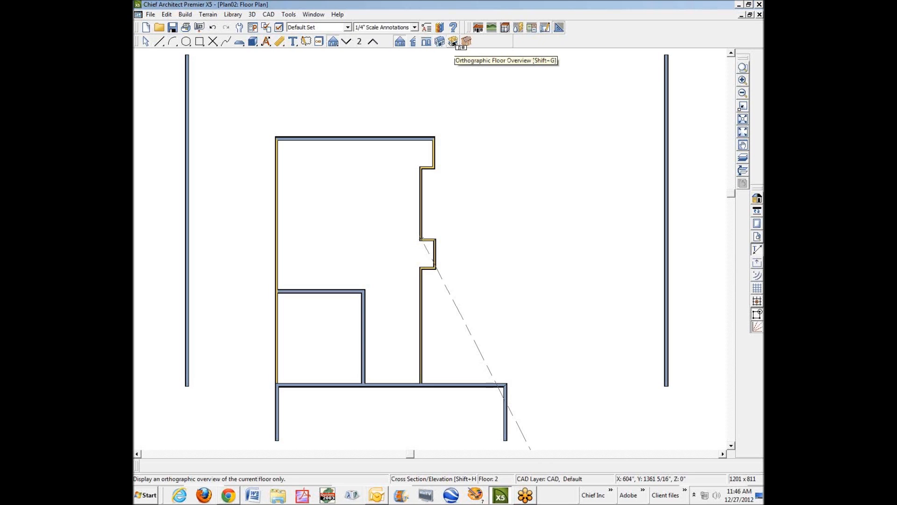
pyautogui.click(453, 42)
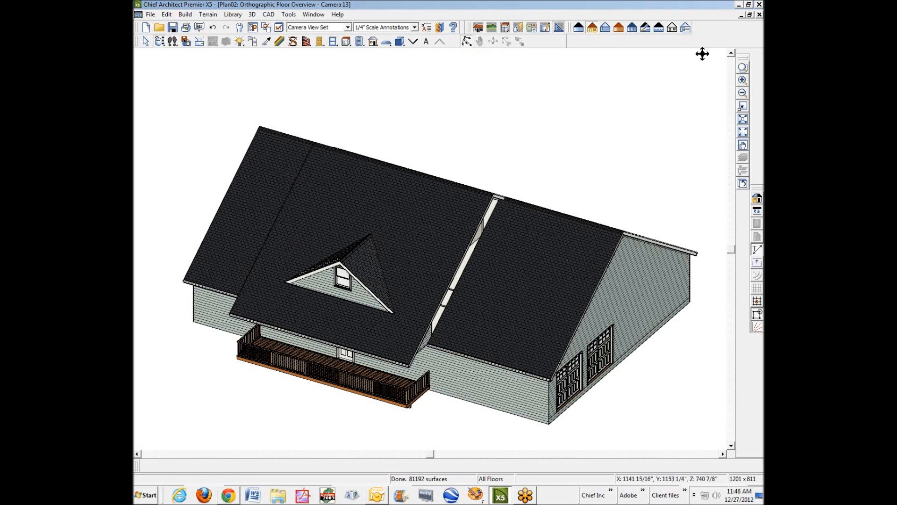
pyautogui.click(759, 14)
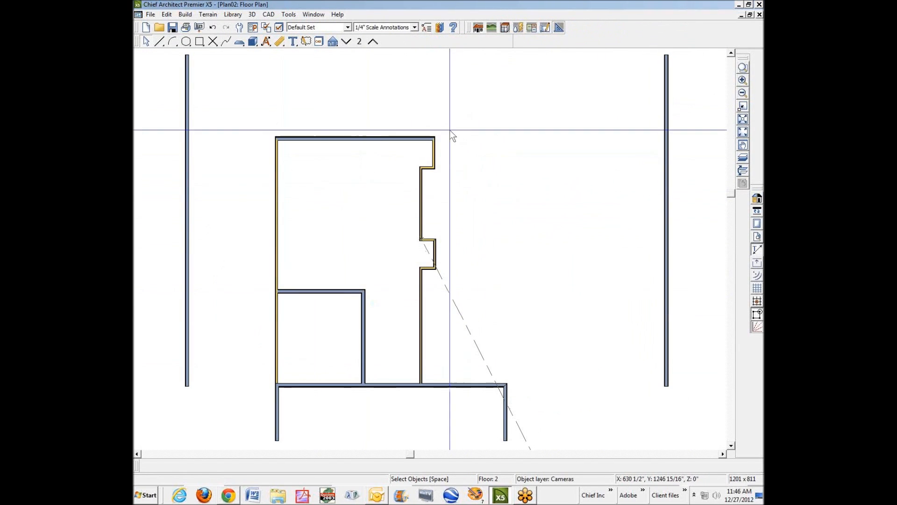
# Step: Create a fresh orthographic floor overview, inspect the front dormer's window opening up close, and close the view
pyautogui.click(332, 42)
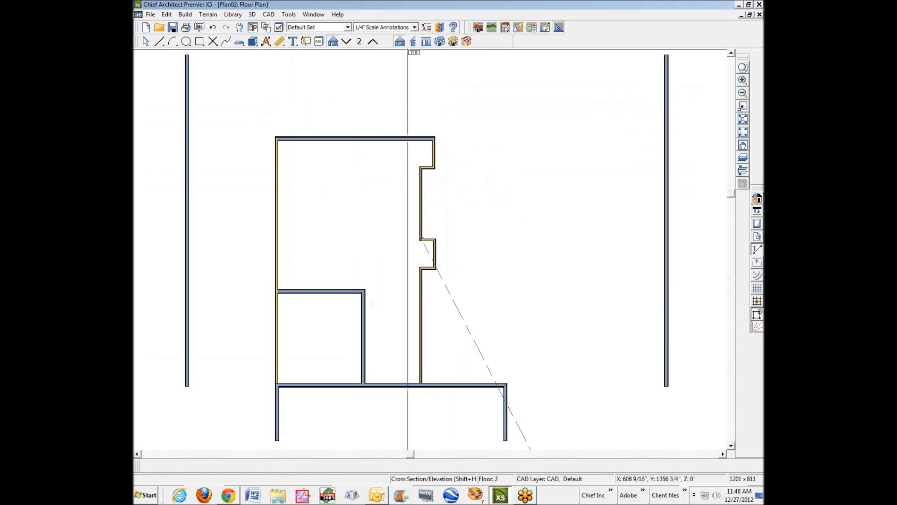
pyautogui.click(457, 41)
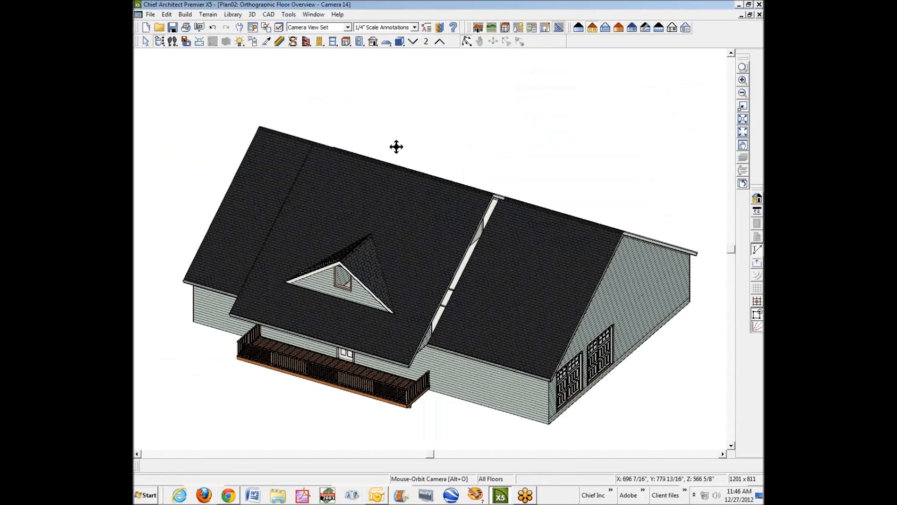
pyautogui.moveTo(389, 146); pyautogui.dragTo(417, 122)
pyautogui.scroll(3, 345, 259)
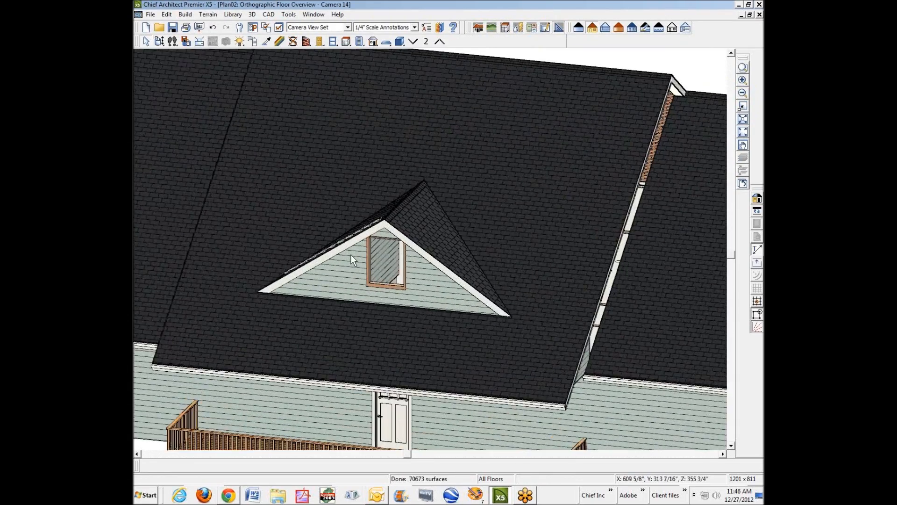
pyautogui.click(759, 15)
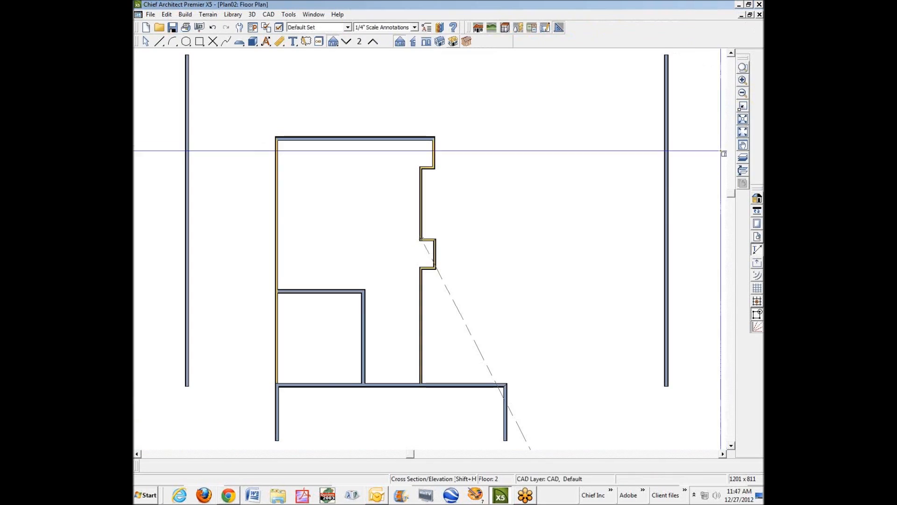
# Step: On floor 1, place a full camera in the living room looking toward the dining area and entry
pyautogui.click(347, 42)
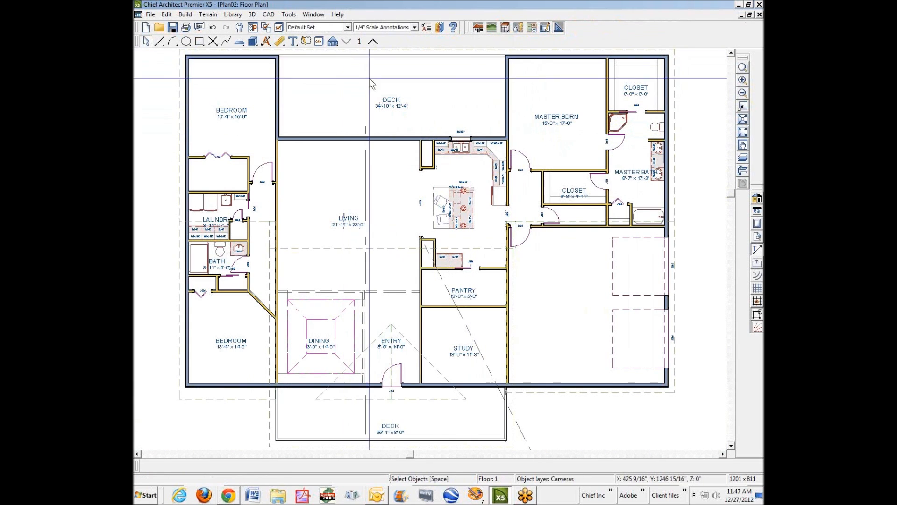
pyautogui.click(332, 42)
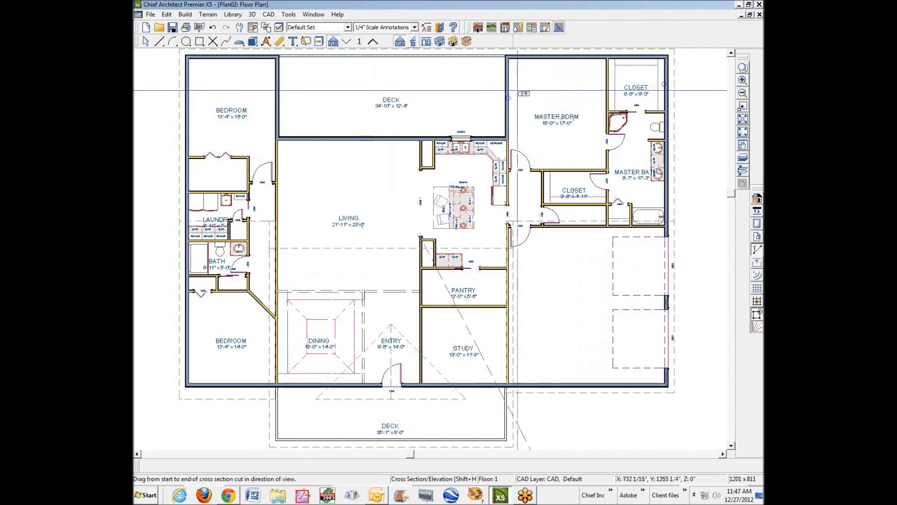
pyautogui.click(479, 28)
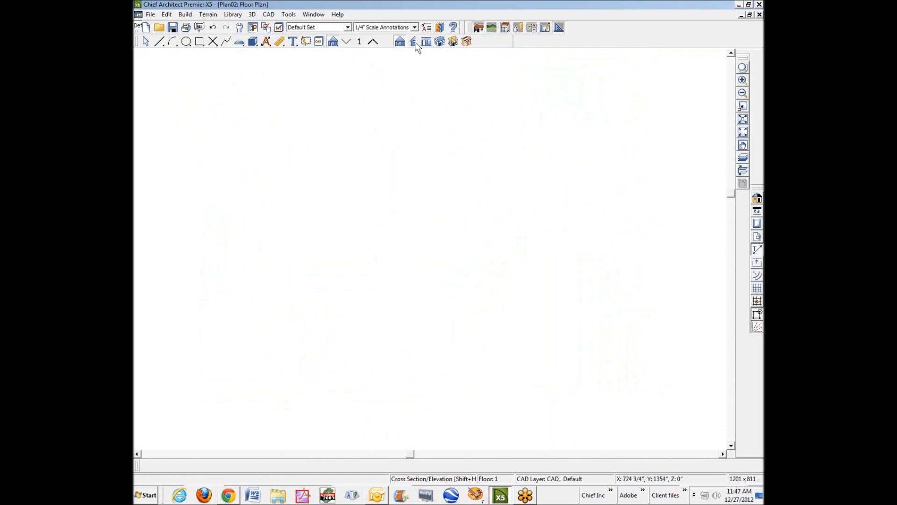
pyautogui.click(441, 41)
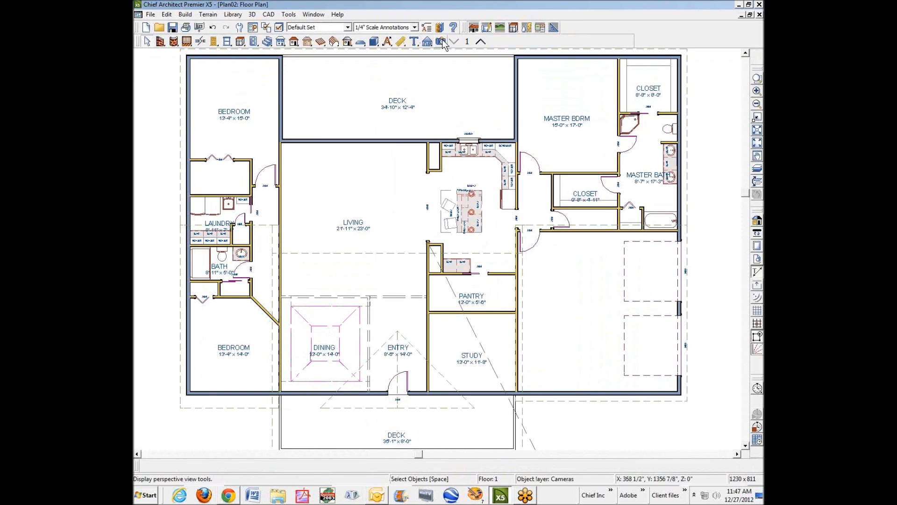
pyautogui.moveTo(413, 198); pyautogui.dragTo(335, 361)
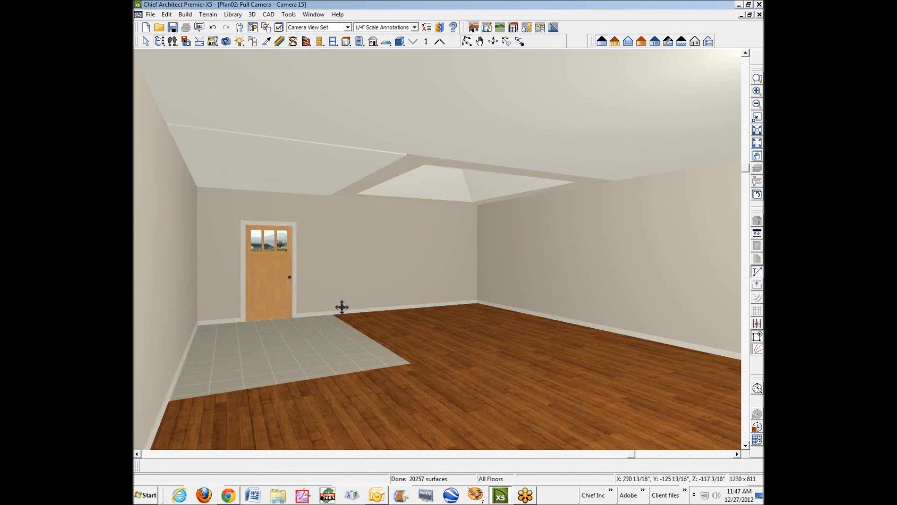
# Step: Review the entry room's ceiling and floor structure settings, accept them, and deselect the room
pyautogui.rightClick(306, 359)
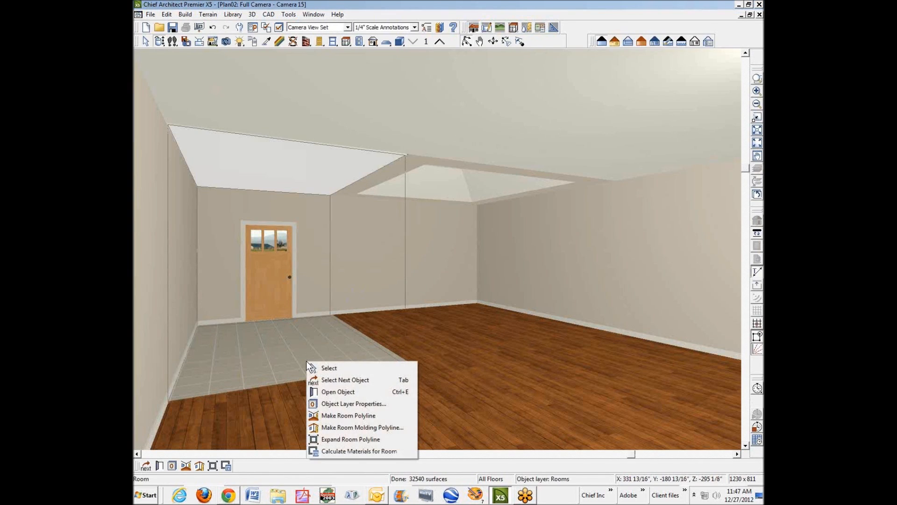
pyautogui.click(362, 388)
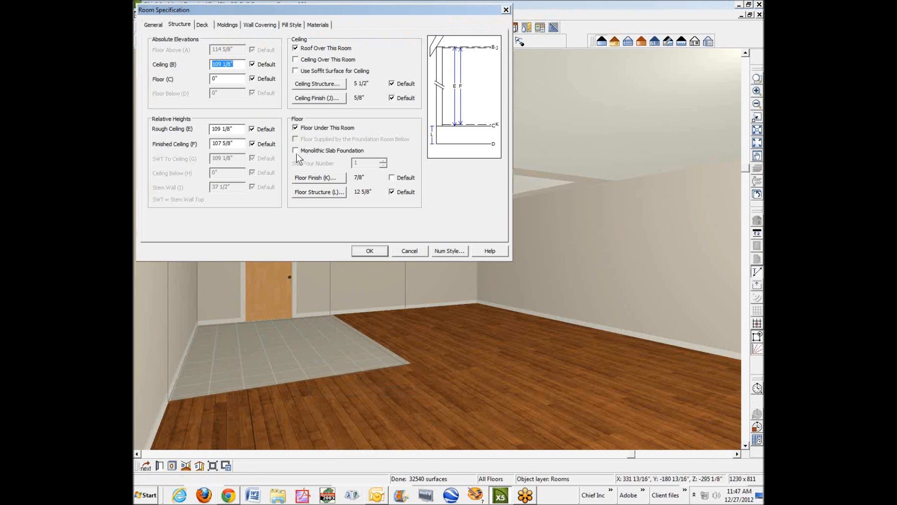
pyautogui.click(371, 249)
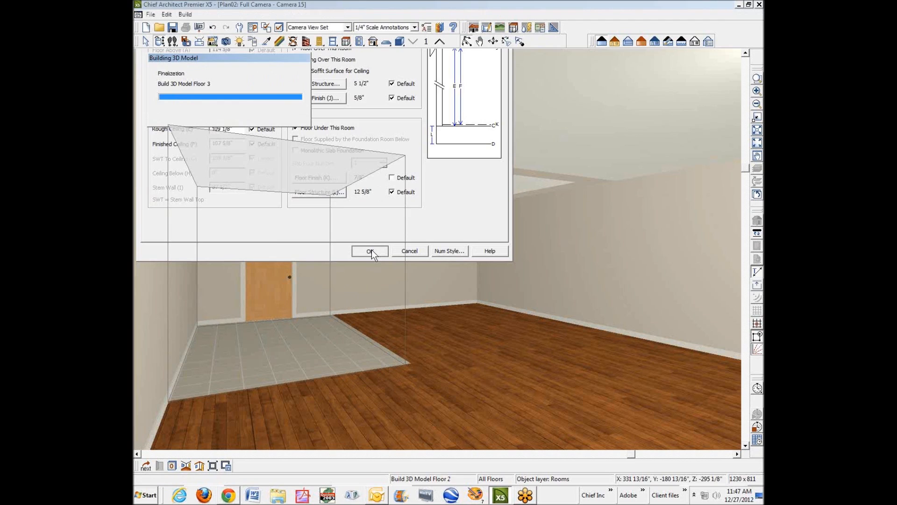
pyautogui.press('Escape')
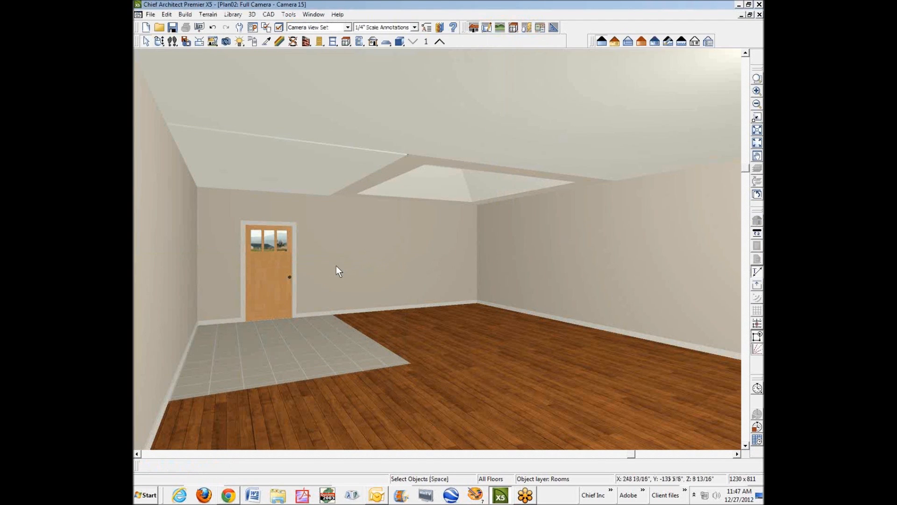
# Step: Check the living room's structure settings without changing them, and close the interior camera view
pyautogui.rightClick(653, 377)
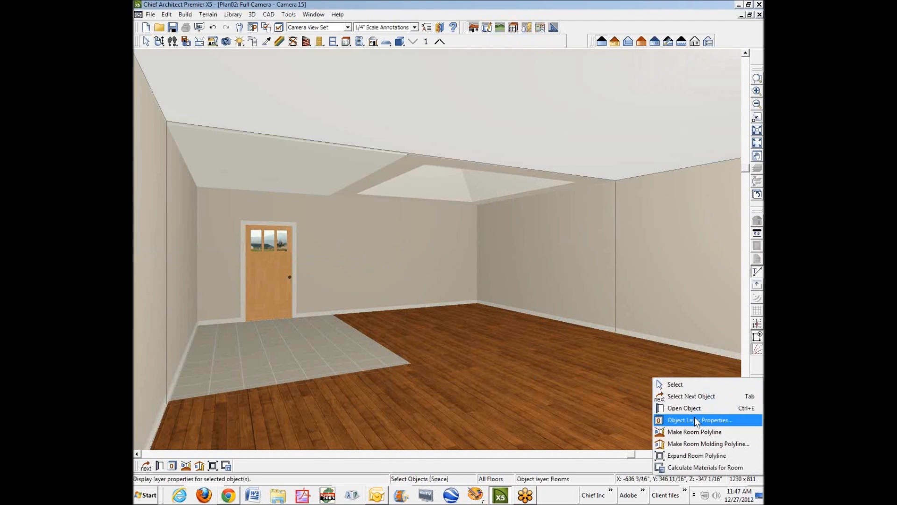
pyautogui.click(684, 408)
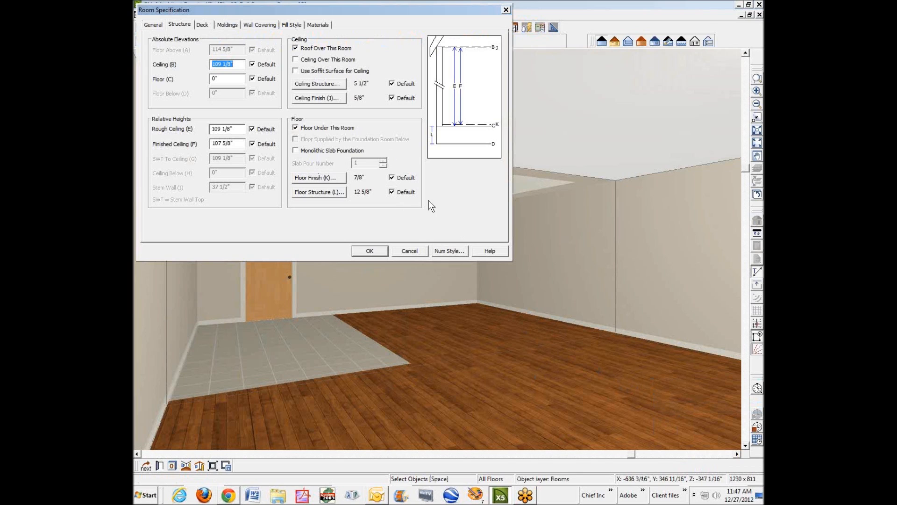
pyautogui.click(409, 251)
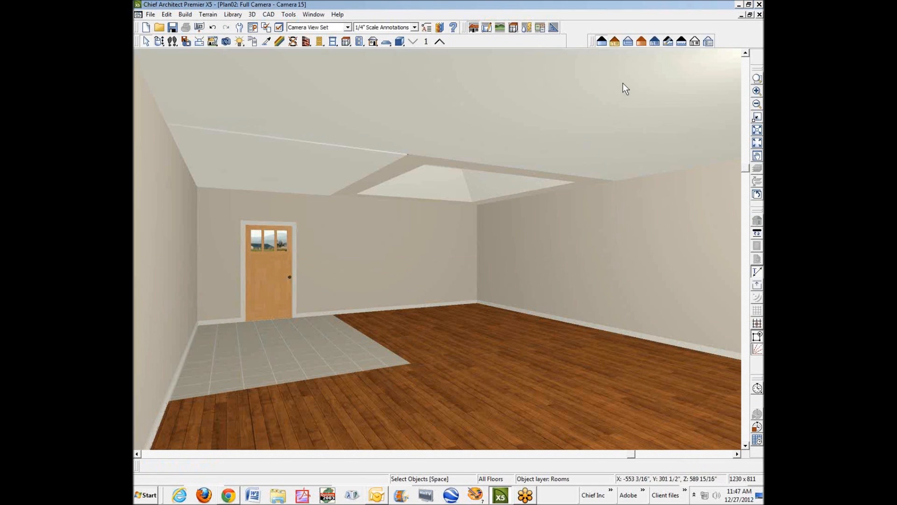
pyautogui.click(760, 14)
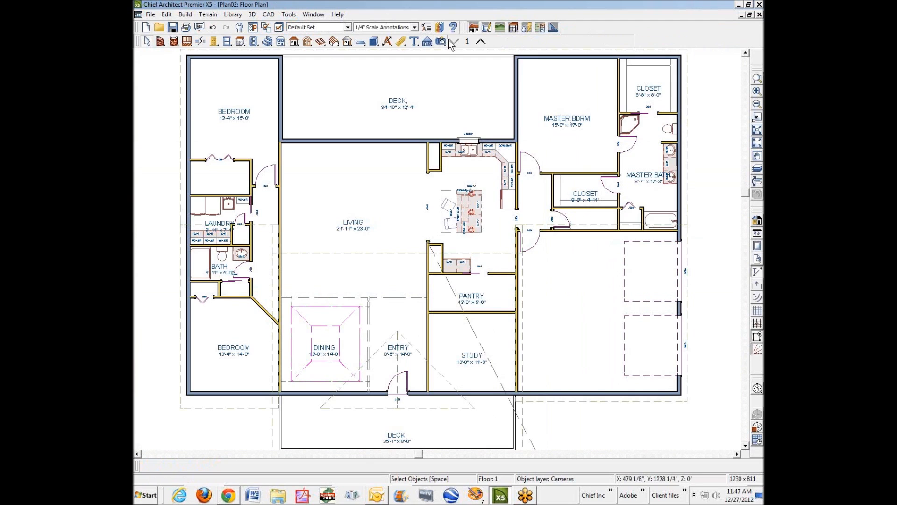
# Step: Examine the general properties of the floor 2 attic wall above the kitchen side of the living room, and leave them unchanged
pyautogui.click(481, 42)
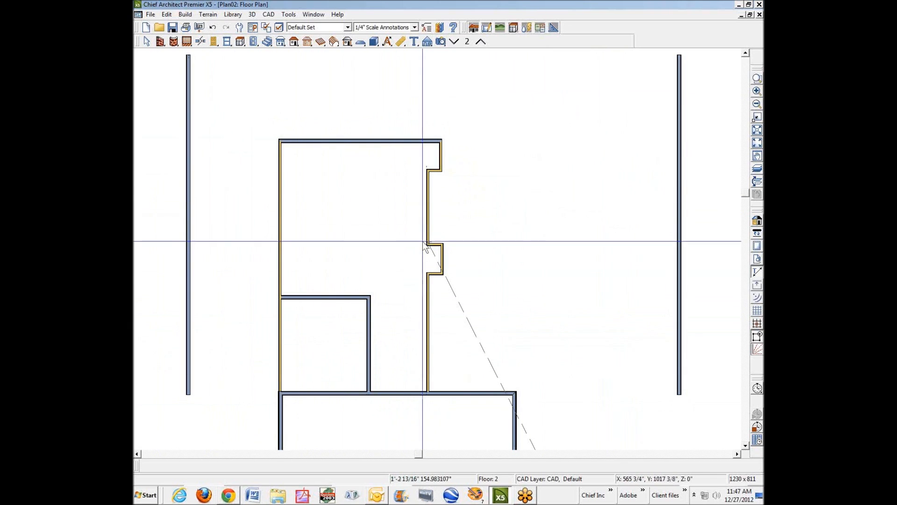
pyautogui.click(430, 226)
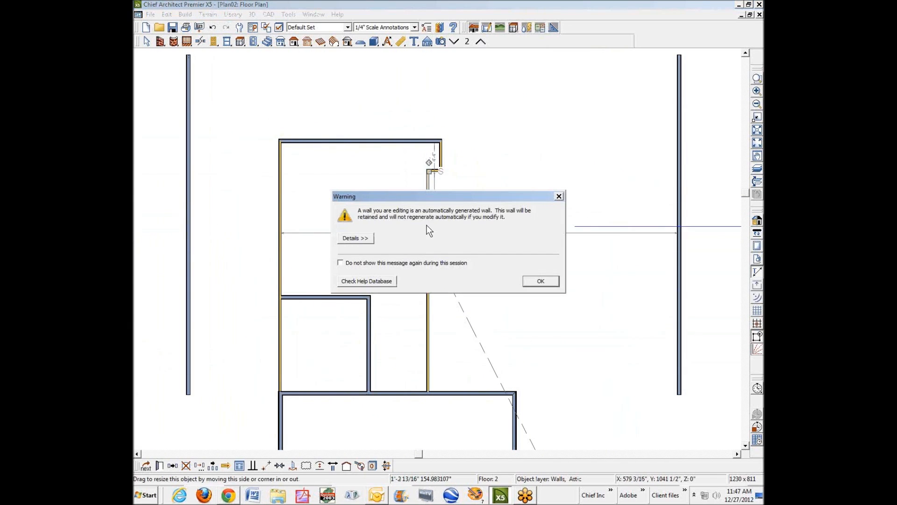
pyautogui.click(541, 282)
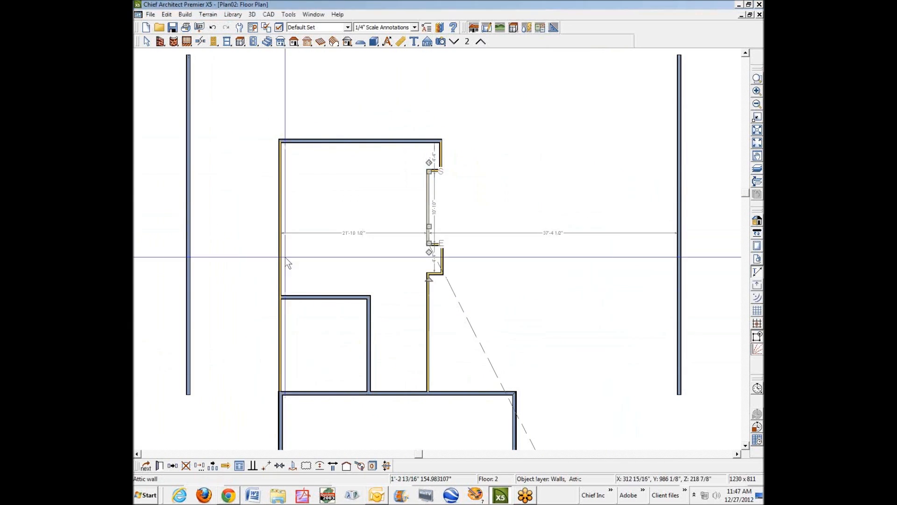
pyautogui.click(161, 466)
pyautogui.click(164, 34)
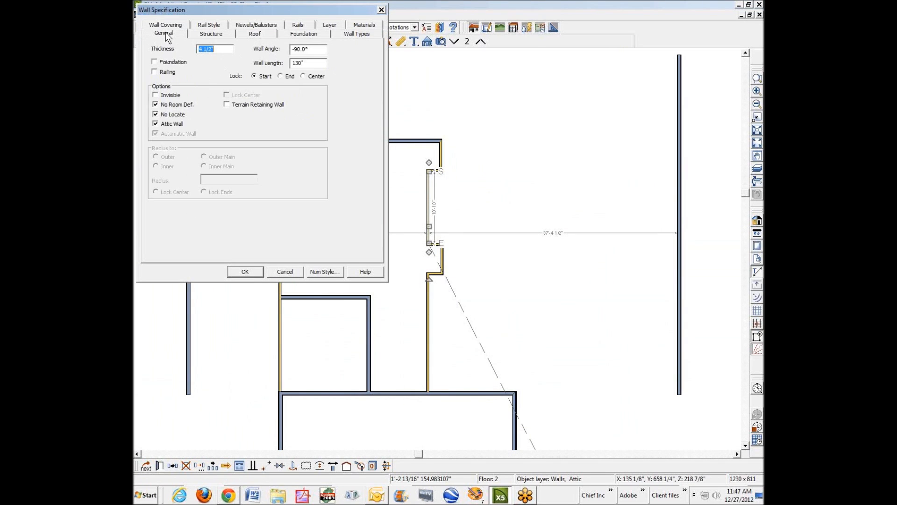
pyautogui.click(281, 274)
pyautogui.click(570, 223)
# Step: Return to floor 1 and set up another full camera from the back of the living room toward the entry
pyautogui.click(456, 43)
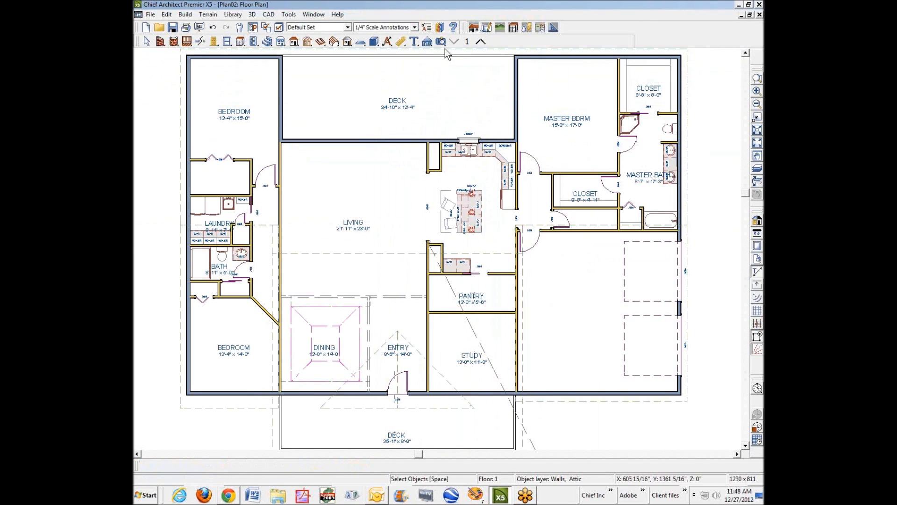
pyautogui.click(442, 44)
pyautogui.moveTo(407, 155); pyautogui.dragTo(373, 229)
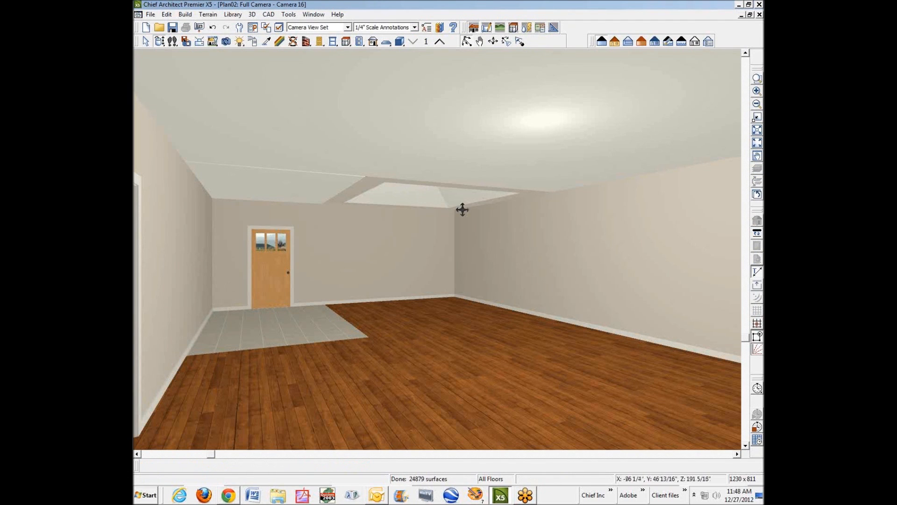
# Step: Inspect the material definition used on the living room ceiling, and cancel without editing it
pyautogui.click(279, 41)
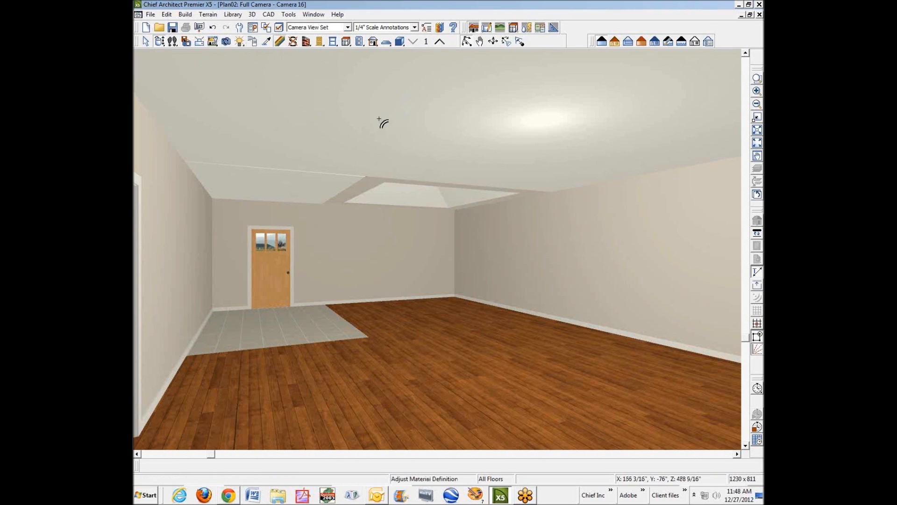
pyautogui.click(385, 112)
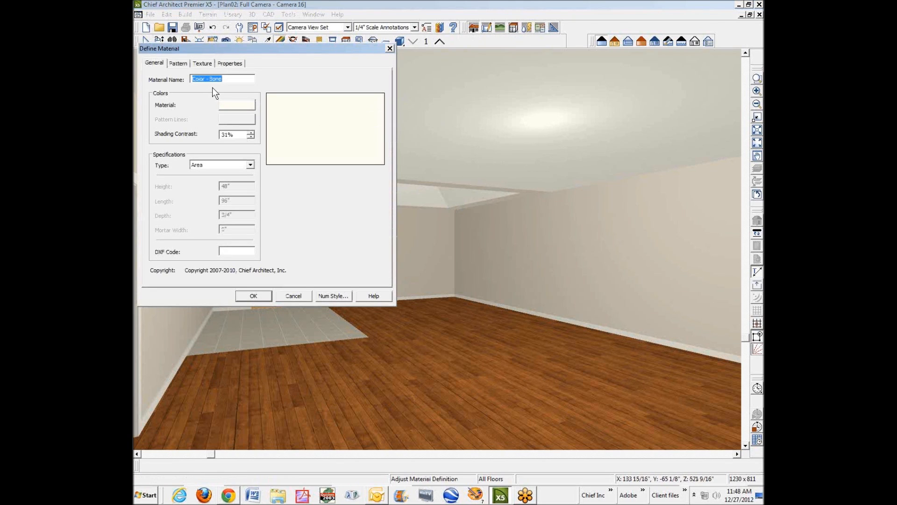
pyautogui.click(293, 295)
# Step: Review the living room's ceiling finish definition and its Cantilever Underside material in the room specification, and close the specification
pyautogui.rightClick(715, 270)
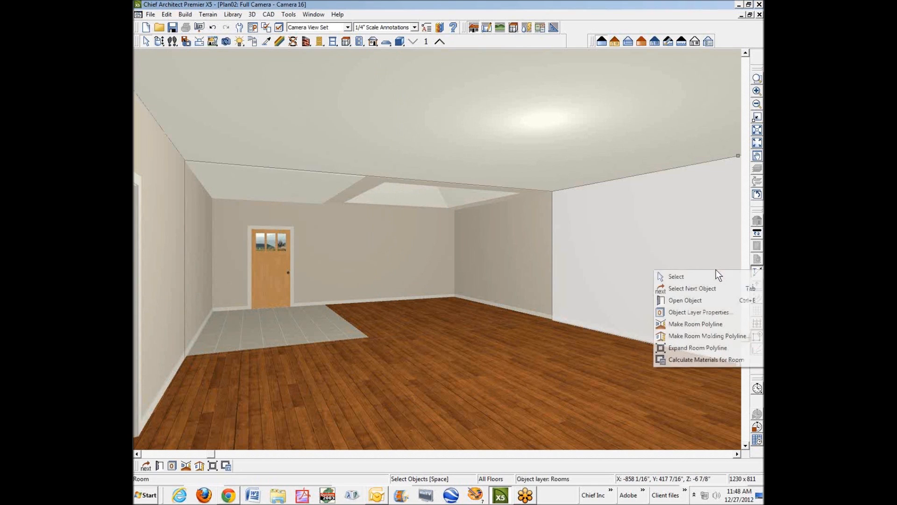
pyautogui.click(685, 300)
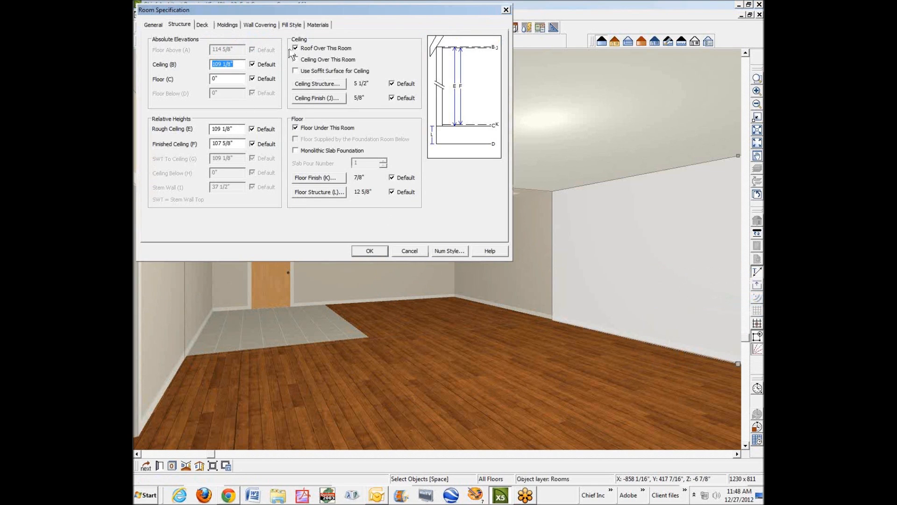
pyautogui.click(326, 97)
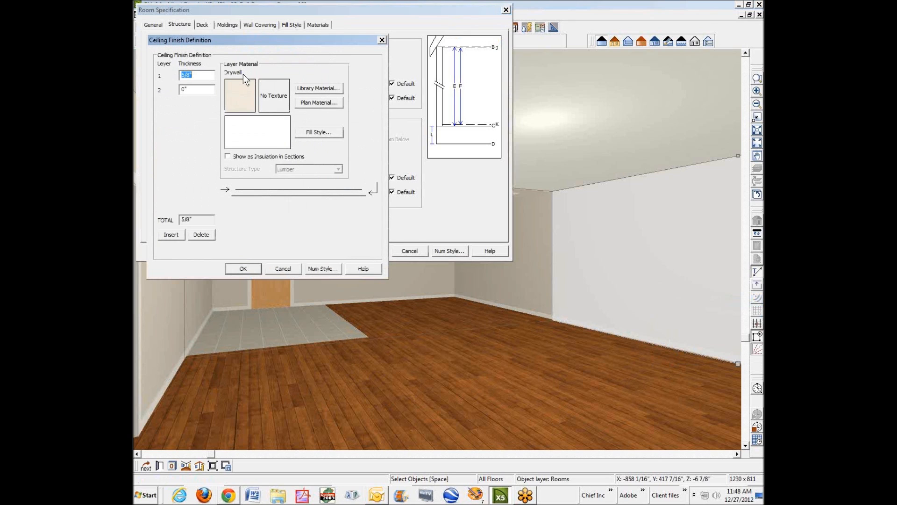
pyautogui.click(291, 265)
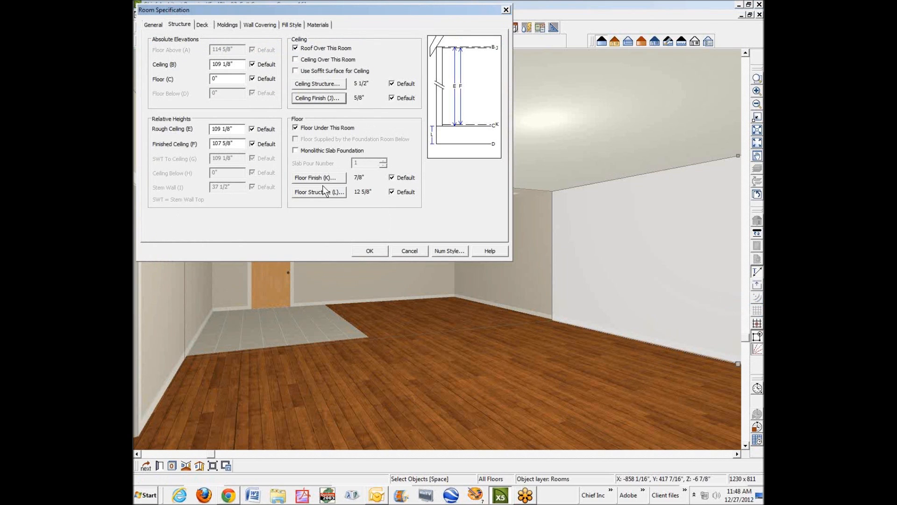
pyautogui.click(324, 27)
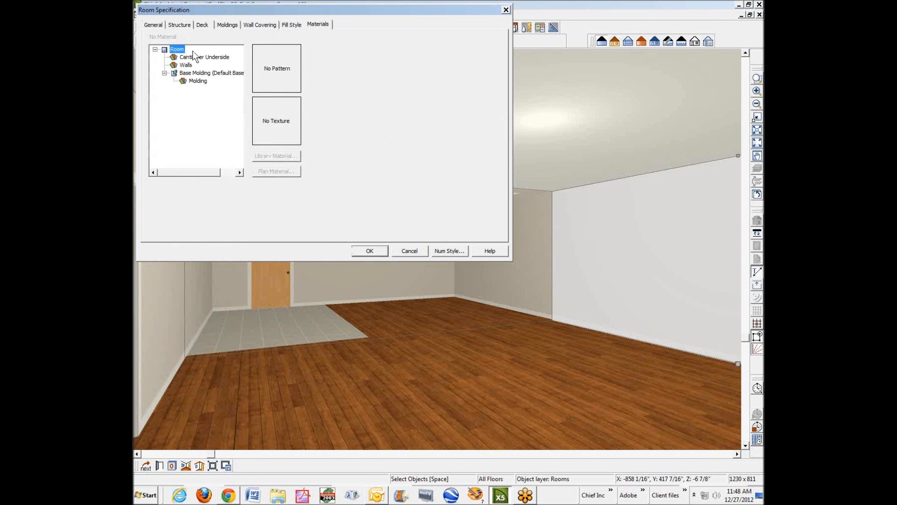
pyautogui.click(219, 58)
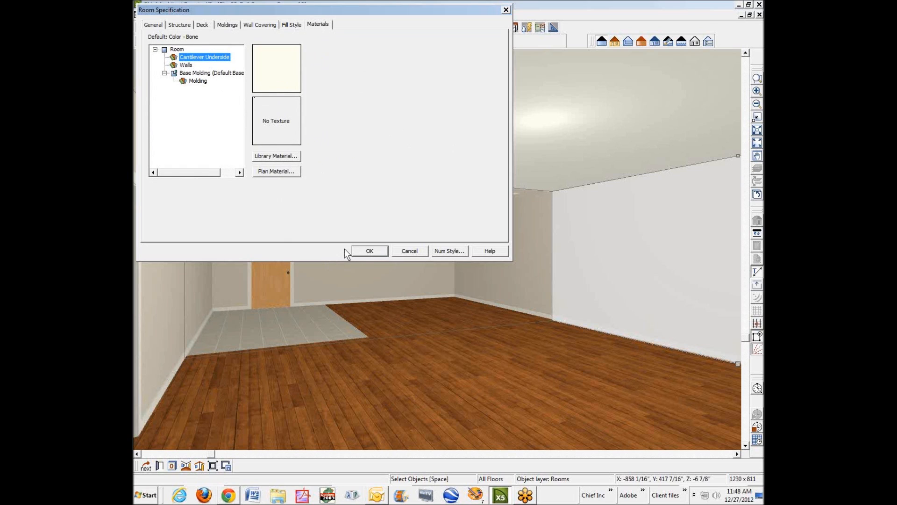
pyautogui.click(363, 255)
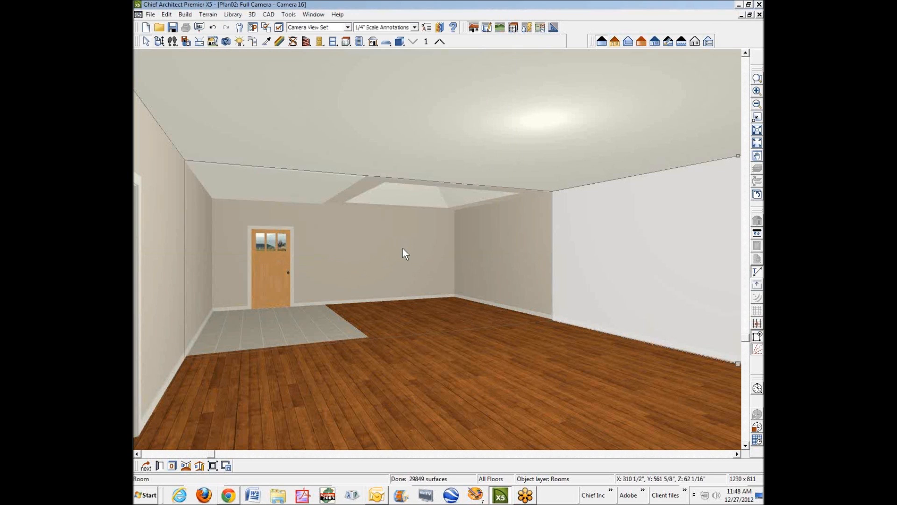
# Step: Inspect the entry room's material, general and structure settings in its room specification, and cancel without changes
pyautogui.rightClick(256, 308)
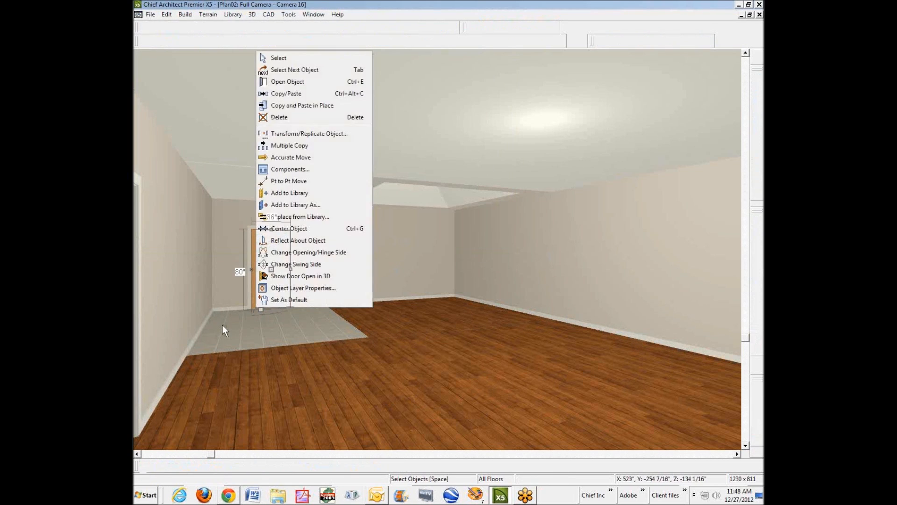
pyautogui.rightClick(222, 324)
pyautogui.click(247, 356)
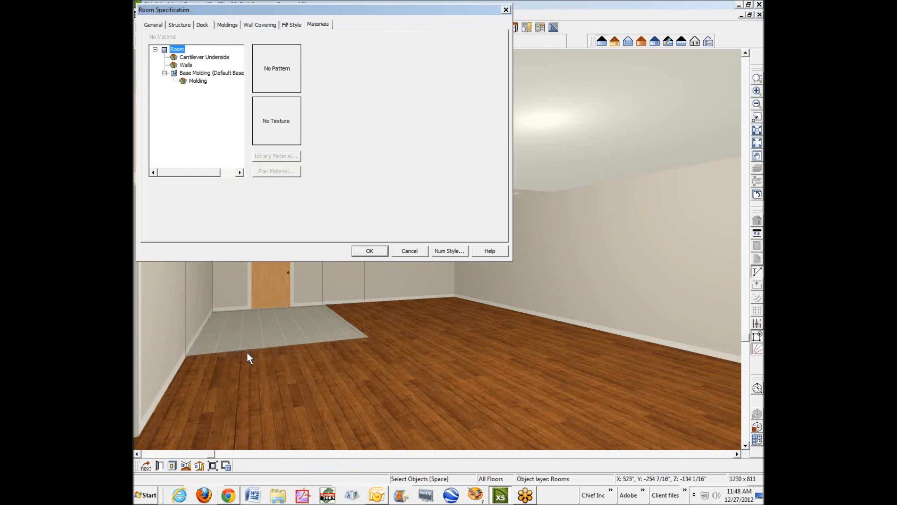
pyautogui.click(187, 25)
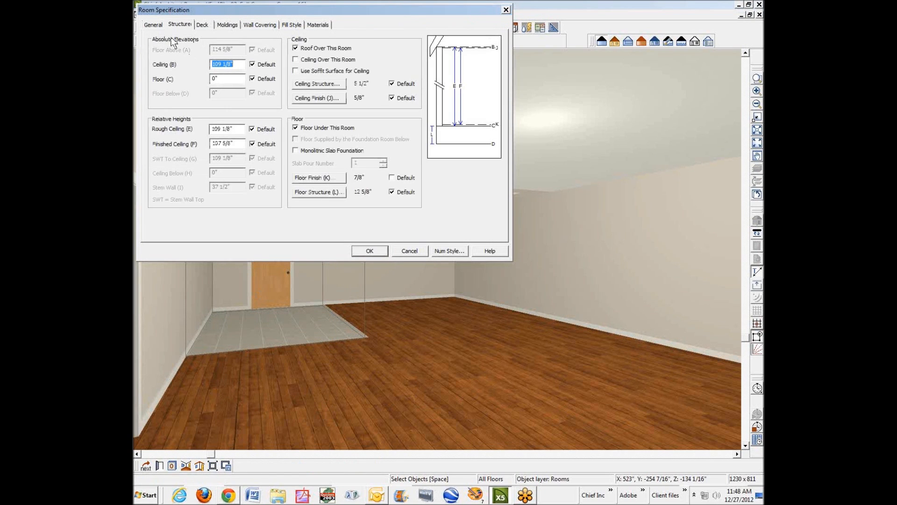
pyautogui.click(155, 24)
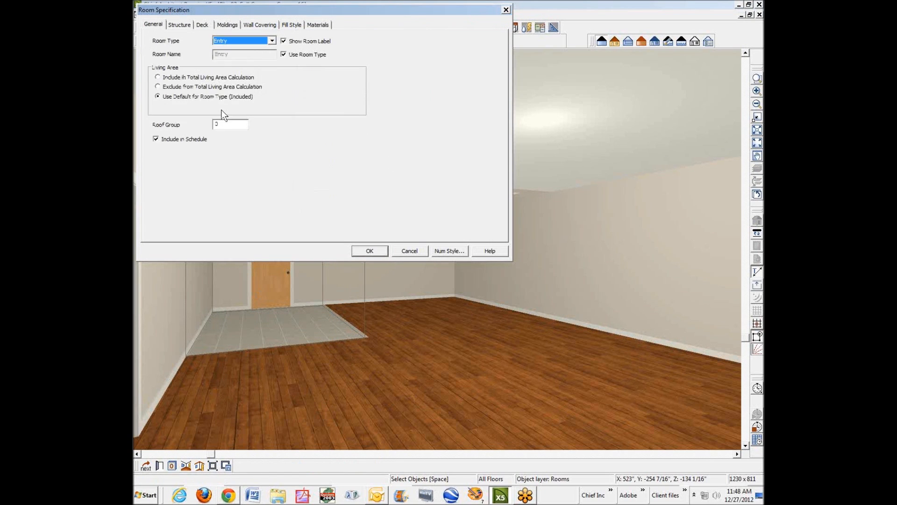
pyautogui.click(178, 25)
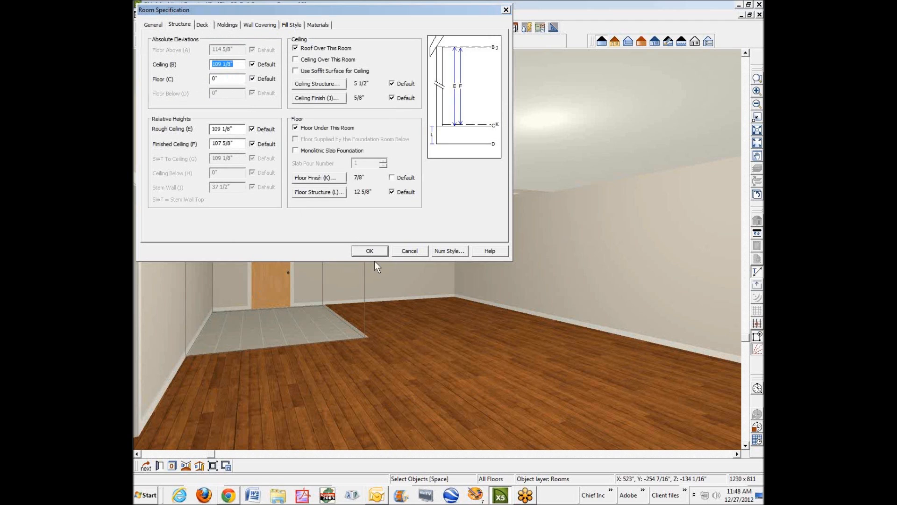
pyautogui.click(407, 253)
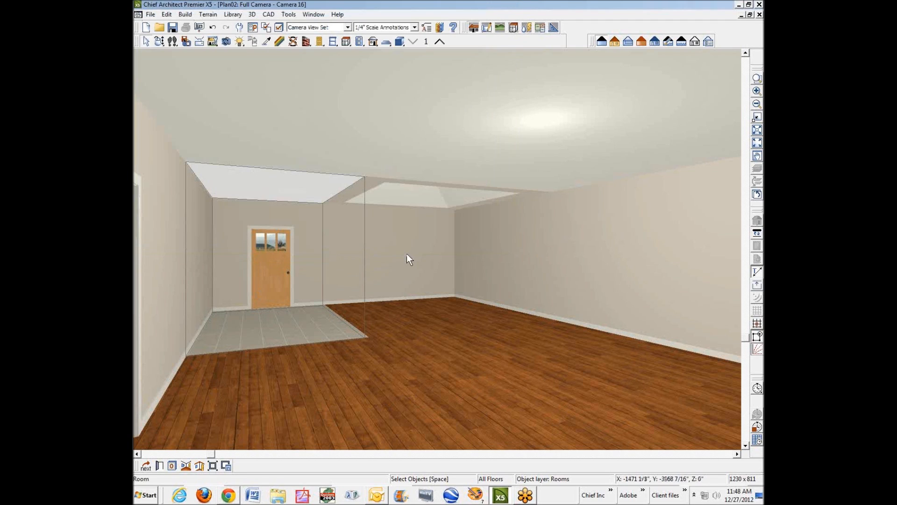
# Step: Reopen the entry's room specification, review its ceiling heights, ceiling structure and finish settings, and close it
pyautogui.rightClick(233, 319)
pyautogui.click(233, 314)
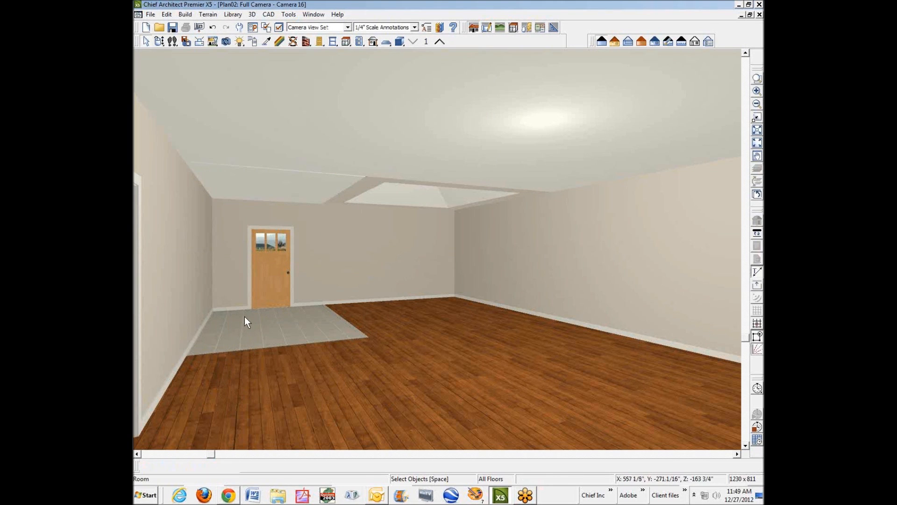
pyautogui.rightClick(245, 316)
pyautogui.click(288, 347)
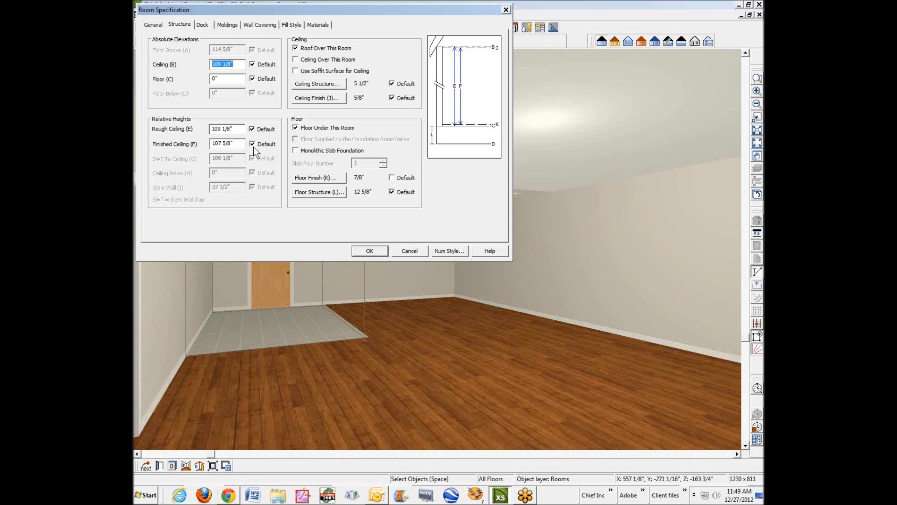
pyautogui.click(376, 254)
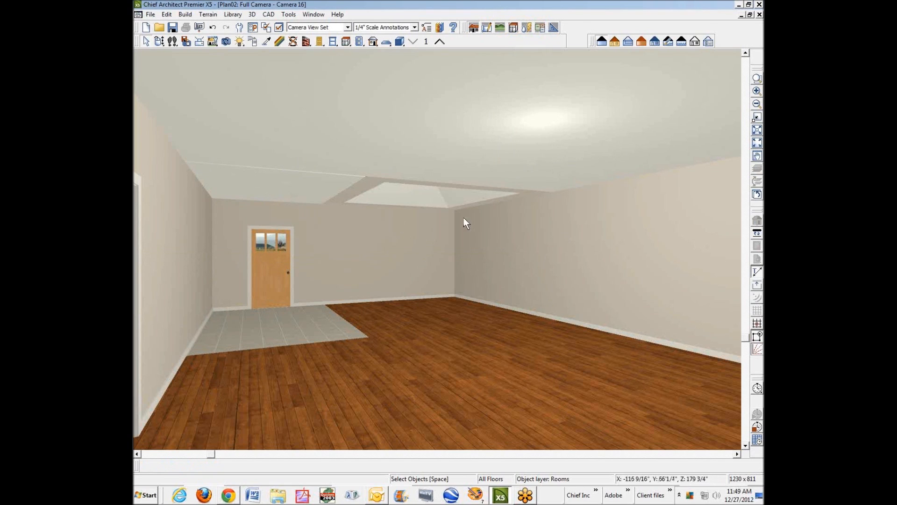
# Step: Inspect the size and position settings of the soffit between the entry and dining tray ceiling, and cancel without editing
pyautogui.scroll(2, 389, 248)
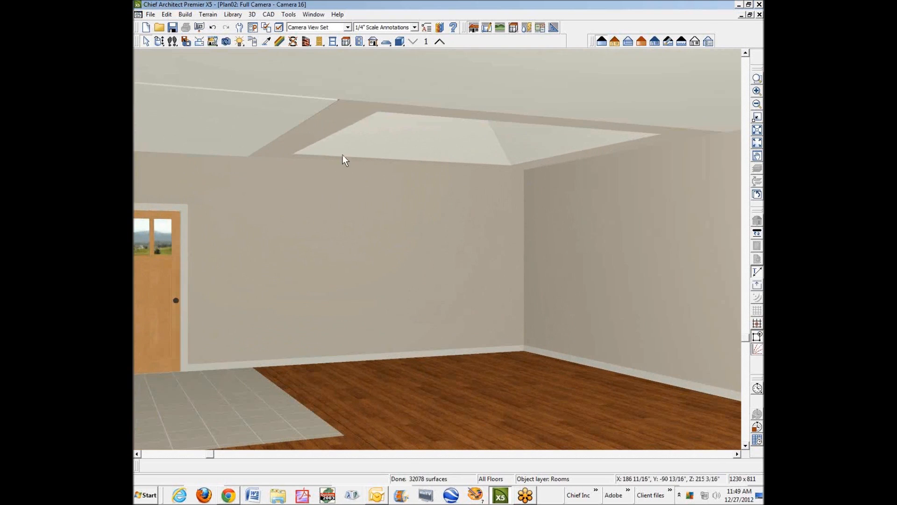
pyautogui.rightClick(329, 131)
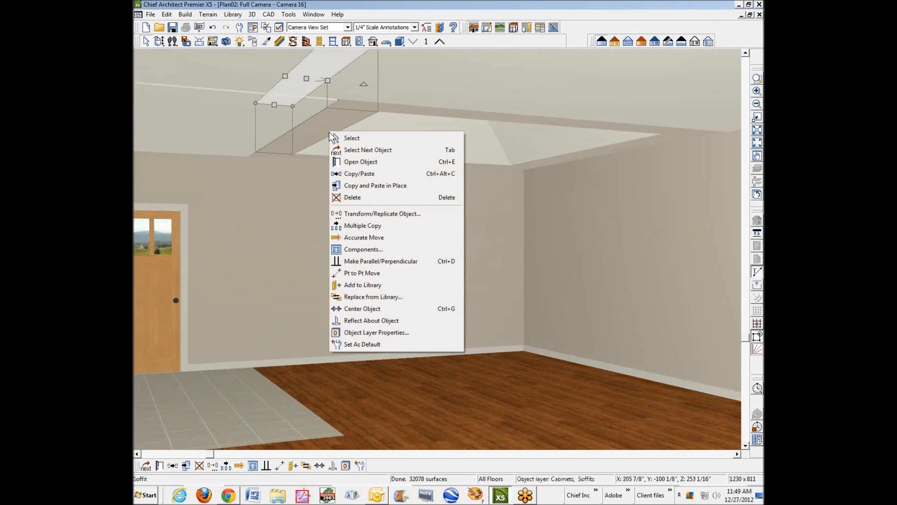
pyautogui.click(386, 165)
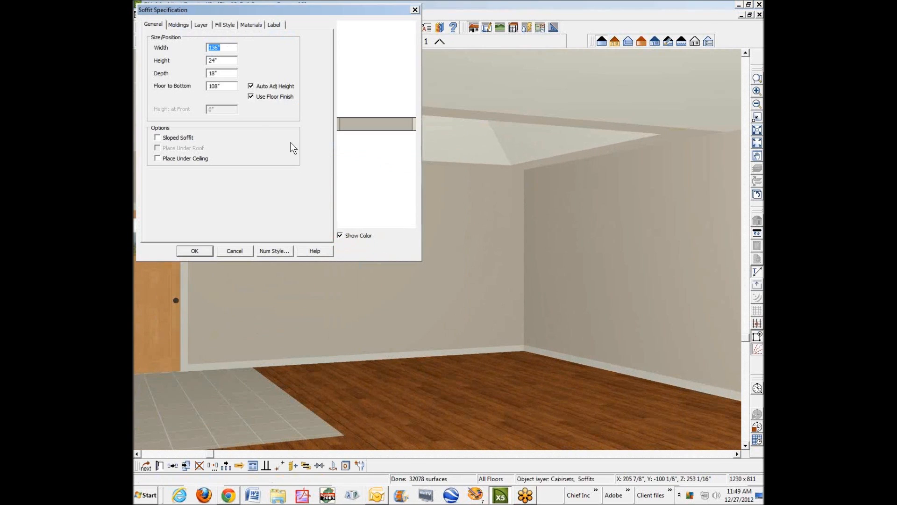
pyautogui.click(233, 249)
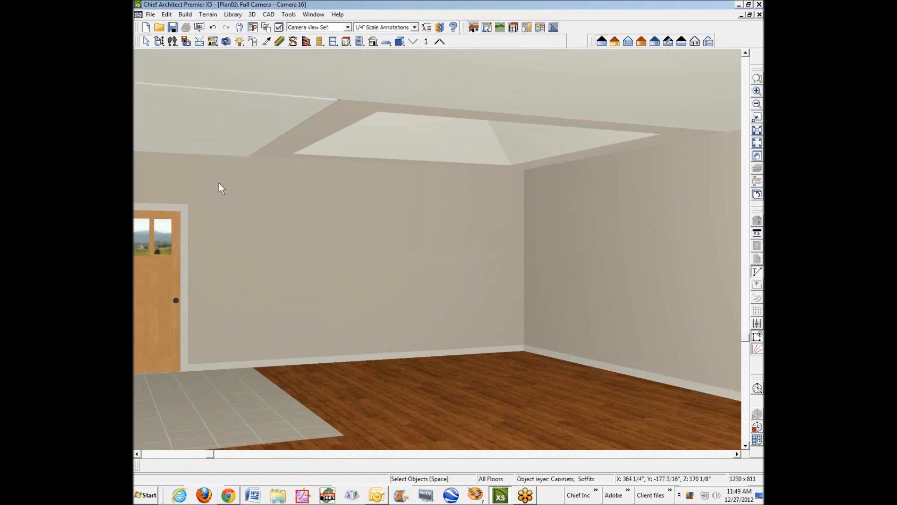
pyautogui.scroll(-4, 452, 144)
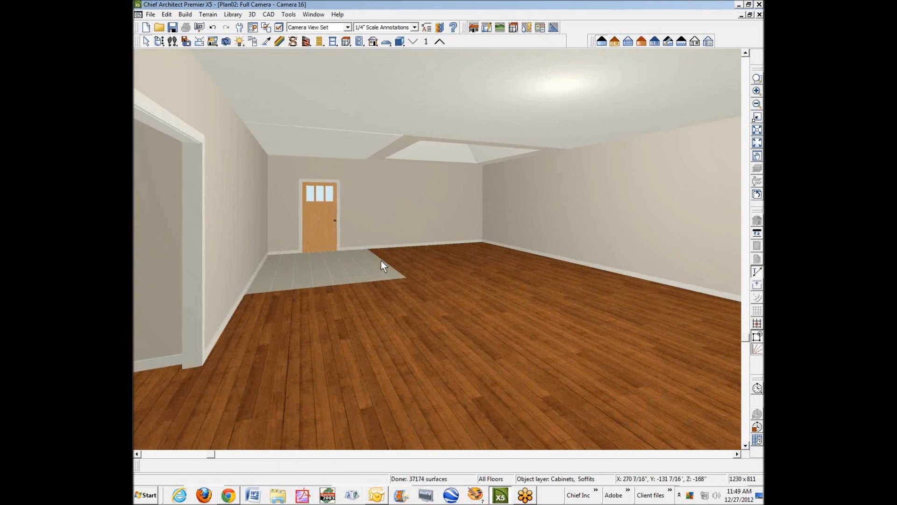
# Step: Close the interior camera and bring up the exterior orthographic overview to check the front dormer's gable wall
pyautogui.click(759, 14)
pyautogui.press('space')
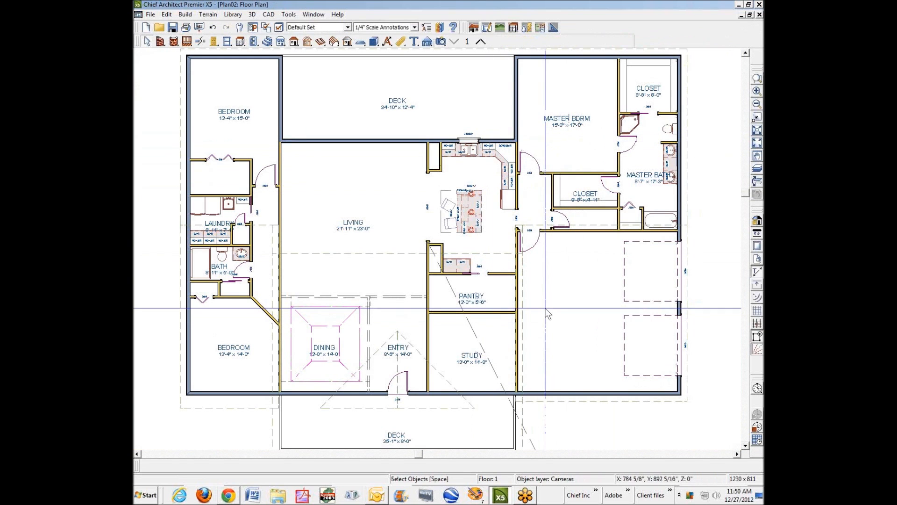
pyautogui.hotkey('shift', 'o')
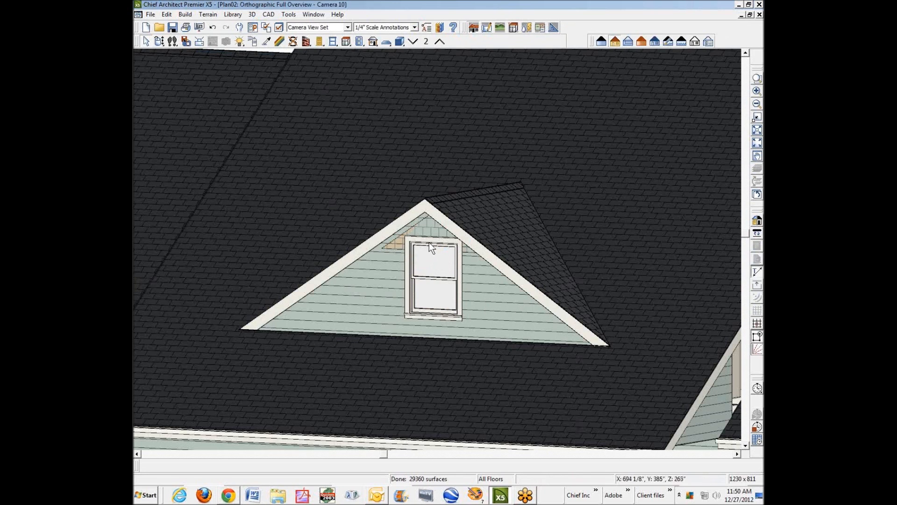
pyautogui.scroll(1, 405, 232)
pyautogui.click(384, 280)
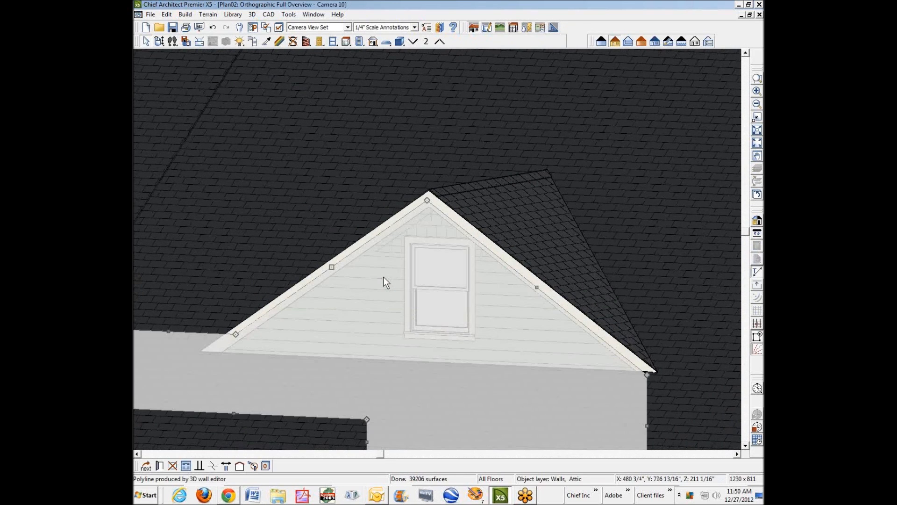
pyautogui.press('Escape')
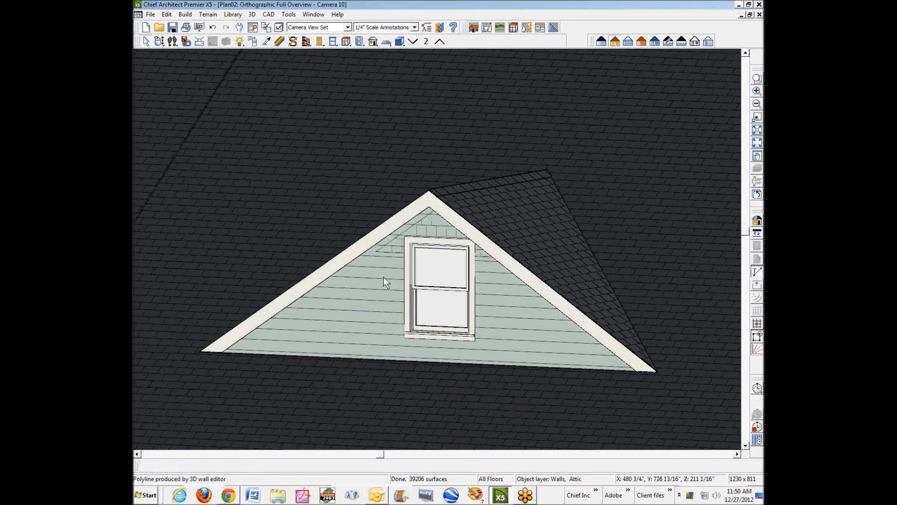
# Step: Check the general properties of the overlapping attic wall at the front dormer's peak, and delete that wall
pyautogui.click(431, 219)
pyautogui.press('Tab')
pyautogui.scroll(-2, 433, 224)
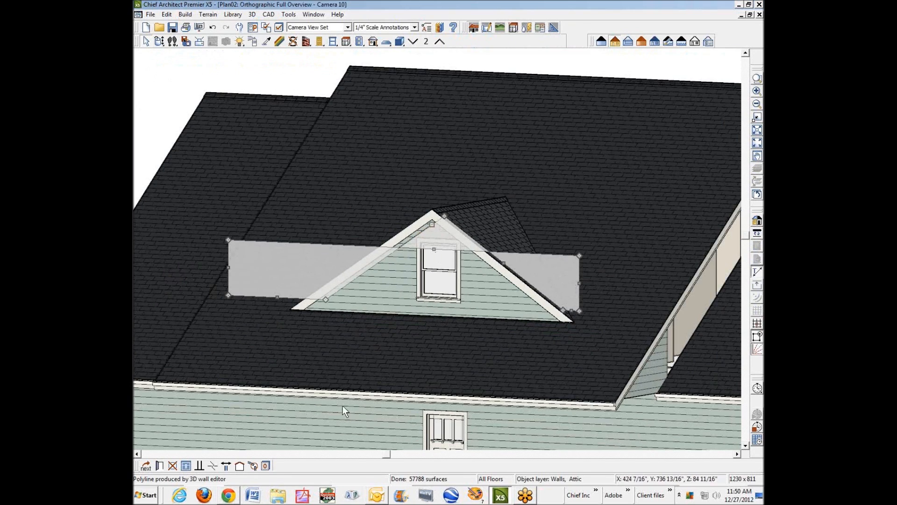
pyautogui.click(160, 465)
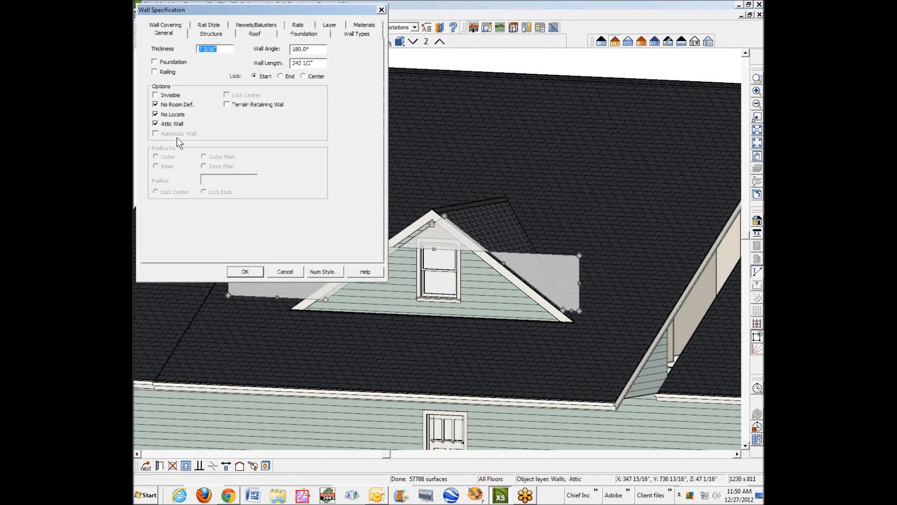
pyautogui.click(283, 272)
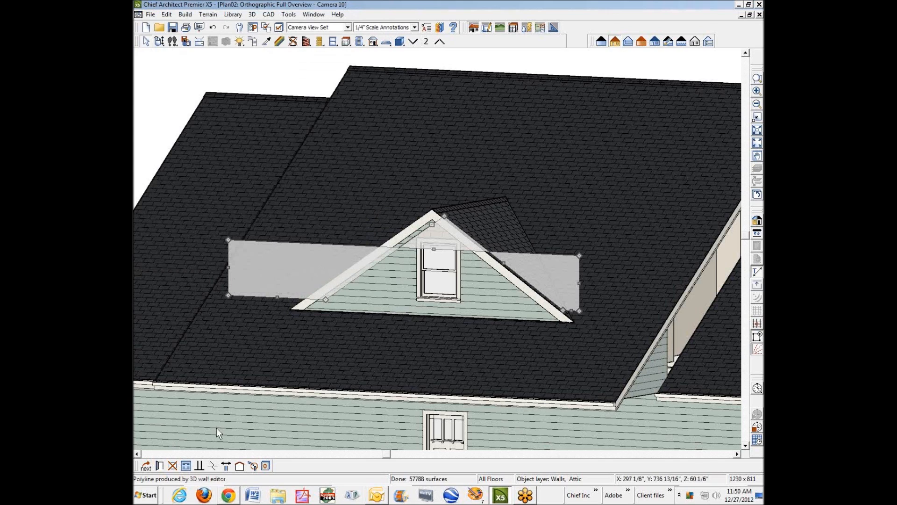
pyautogui.click(172, 466)
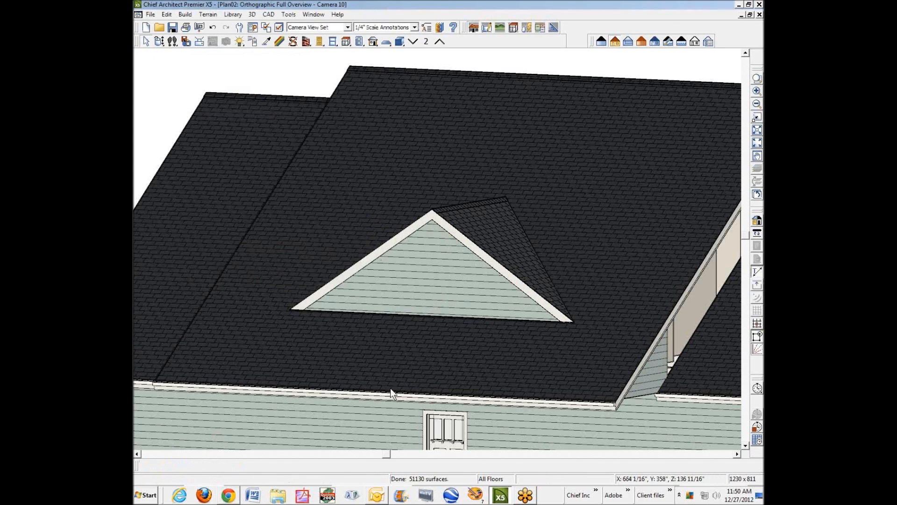
# Step: Assign the plan material T0006450 to the exterior surface of the remaining front dormer attic wall
pyautogui.click(440, 288)
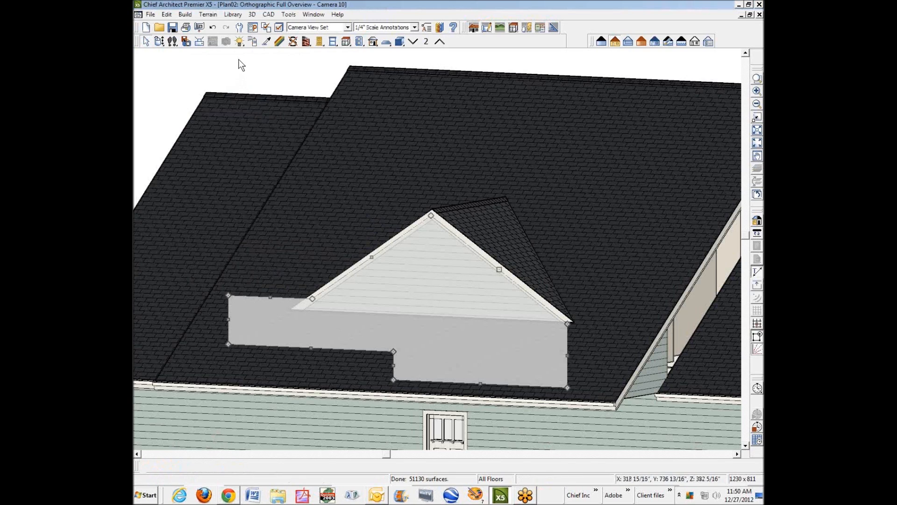
pyautogui.press('Delete')
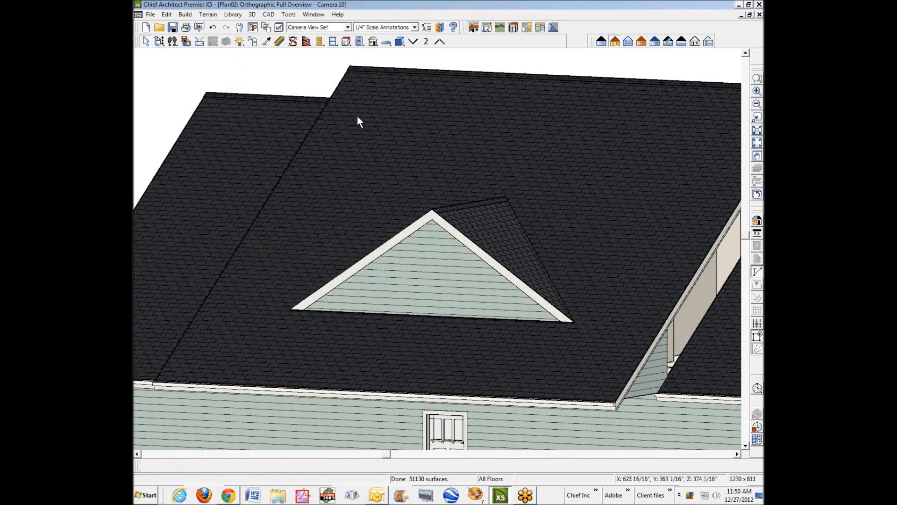
pyautogui.rightClick(427, 248)
pyautogui.click(465, 281)
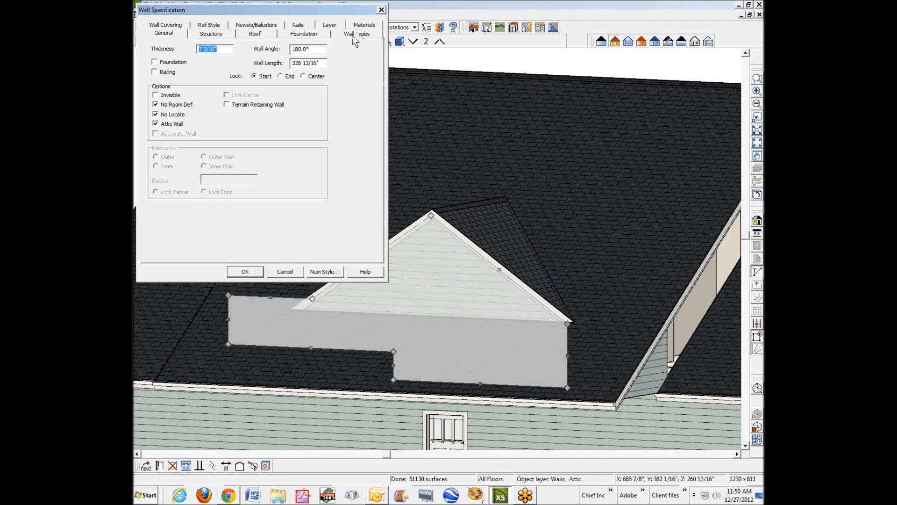
pyautogui.click(360, 26)
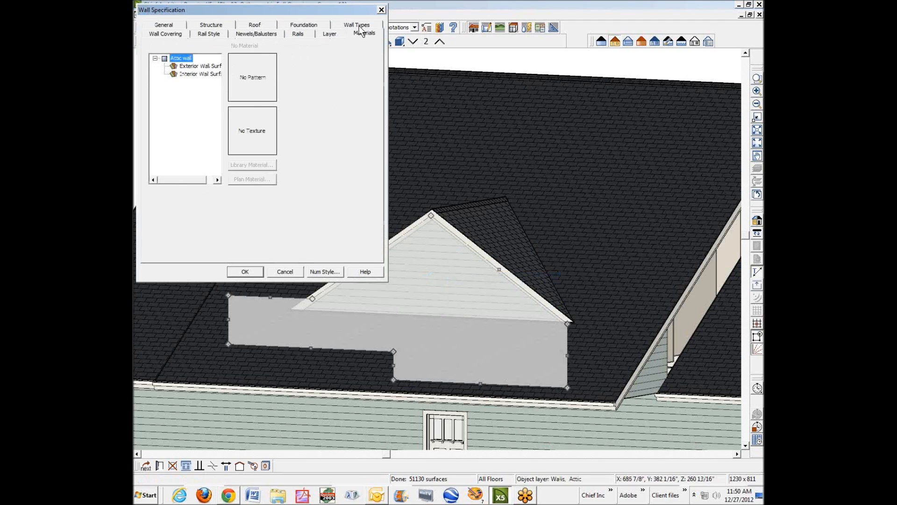
pyautogui.click(191, 67)
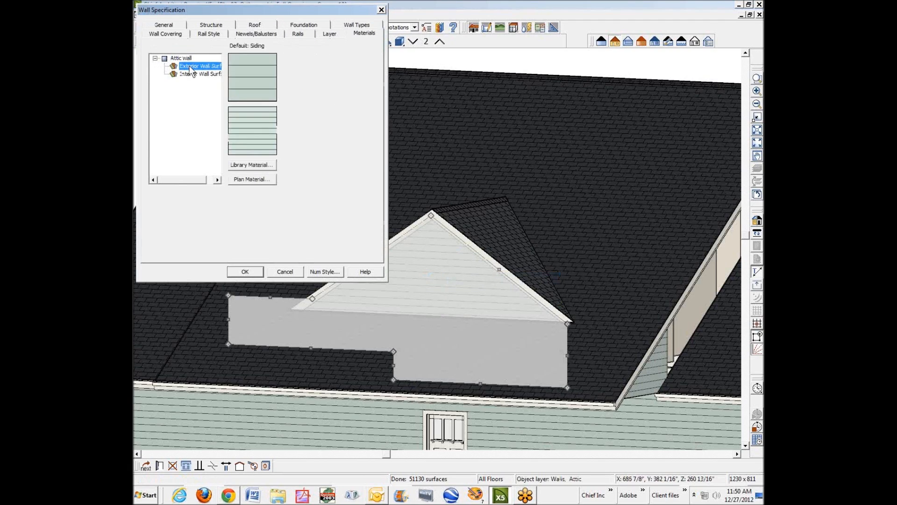
pyautogui.click(251, 180)
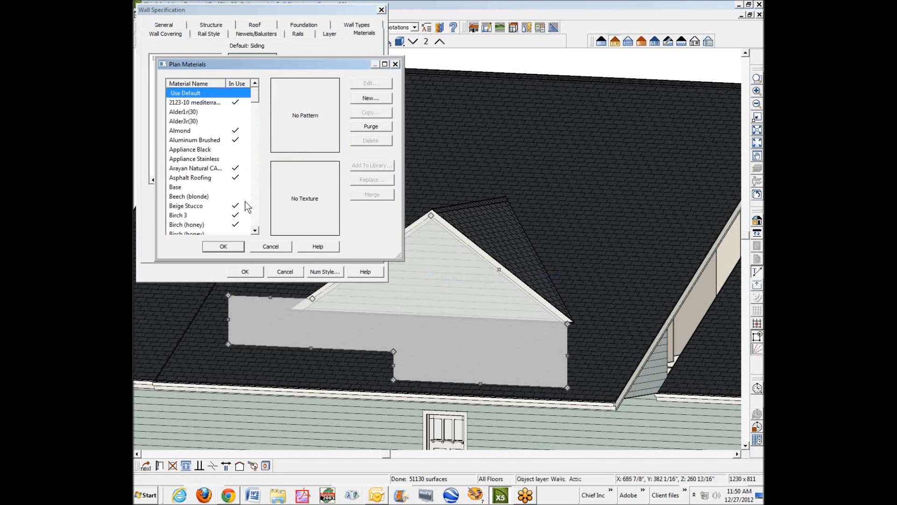
pyautogui.press('t')
pyautogui.click(223, 246)
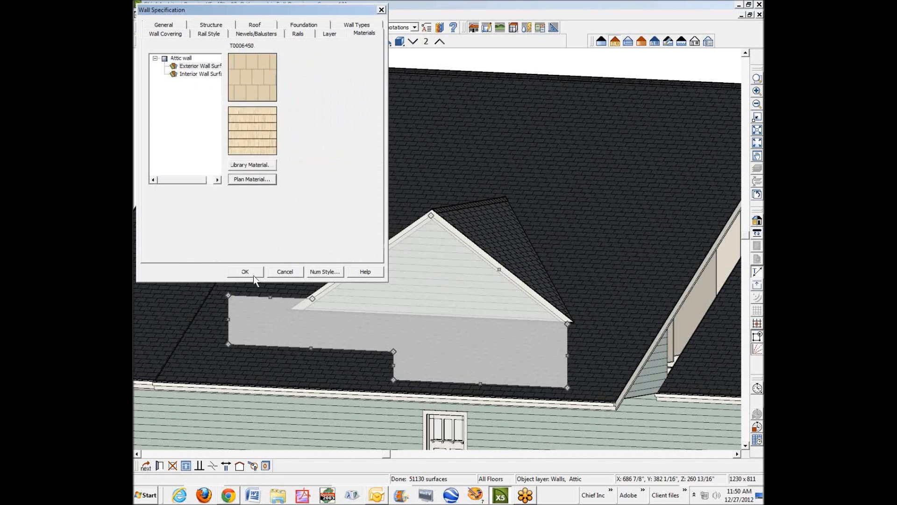
pyautogui.click(254, 272)
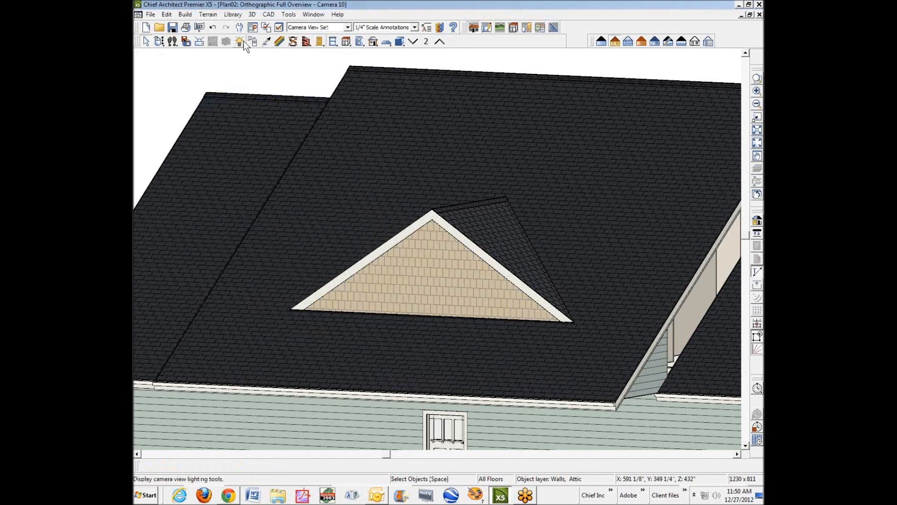
# Step: Place a window near the middle of the front dormer's shingled gable wall, below the peak
pyautogui.click(332, 41)
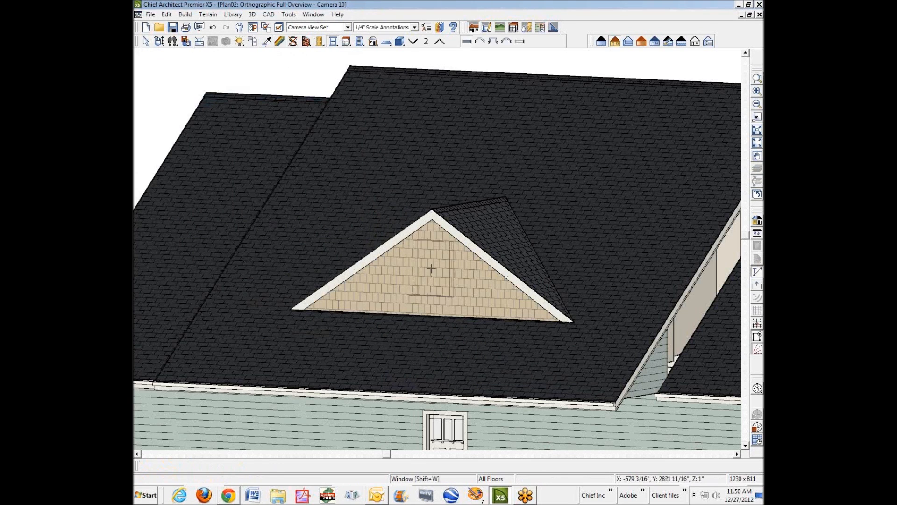
pyautogui.click(432, 267)
pyautogui.press('space')
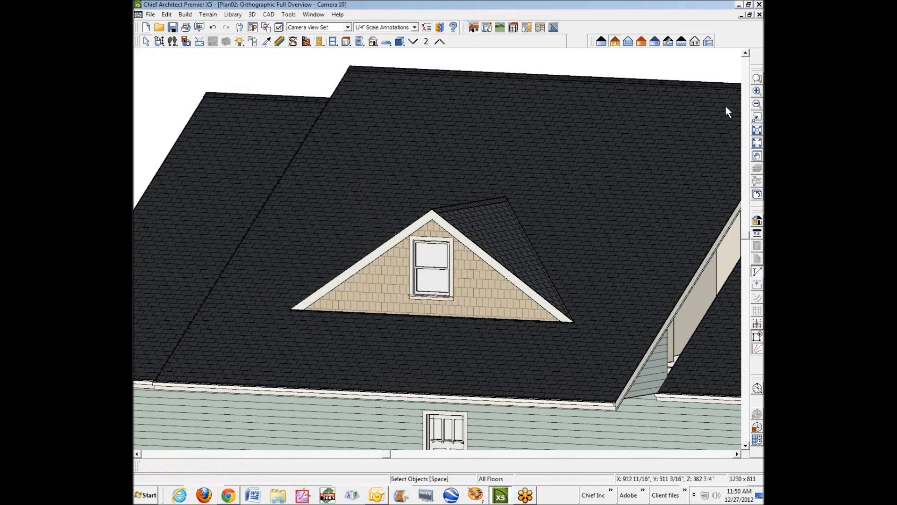
# Step: View the whole house exterior from the garage side, including the walls between the main and garage roofs
pyautogui.click(758, 103)
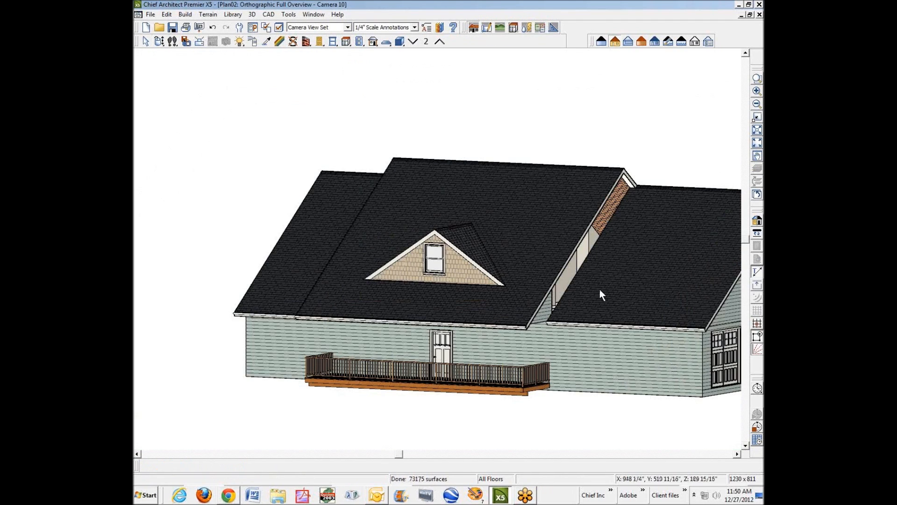
pyautogui.click(159, 41)
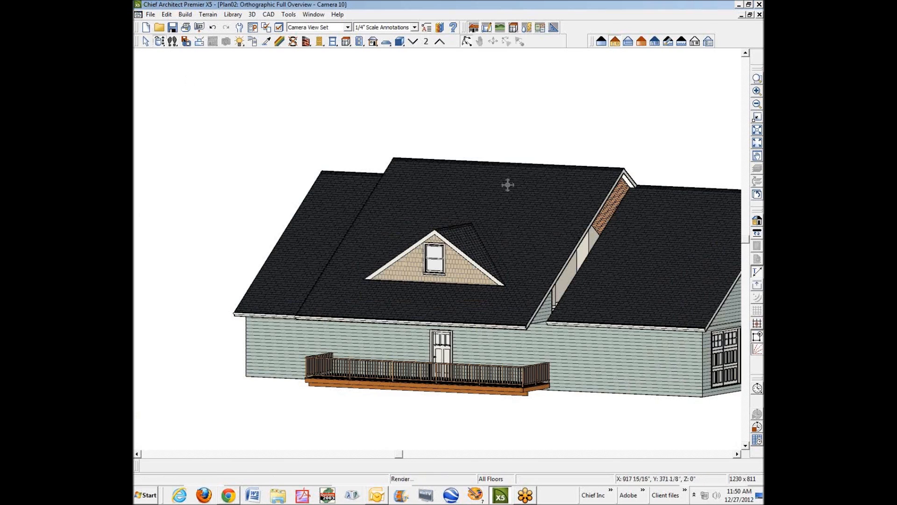
pyautogui.moveTo(507, 185); pyautogui.dragTo(437, 185)
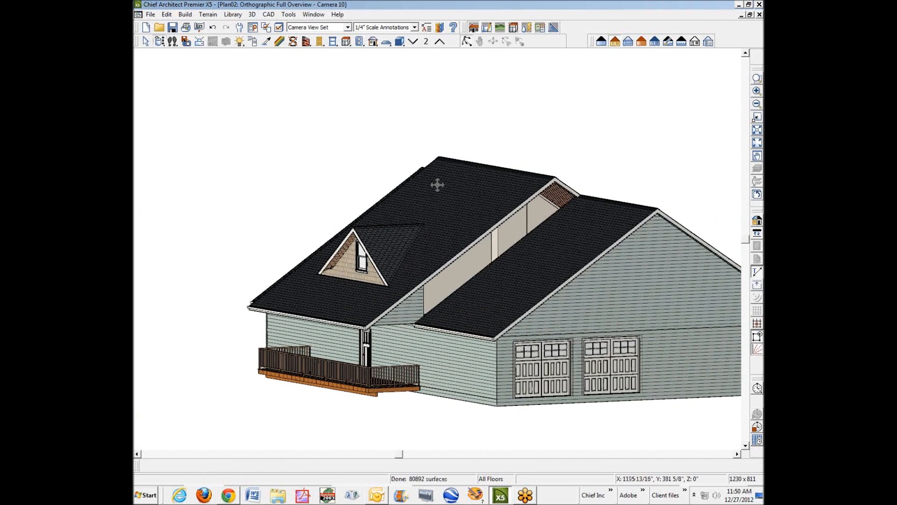
# Step: Extend the attic wall between the main and garage roofs along the full slope to cover the unsided area
pyautogui.click(422, 307)
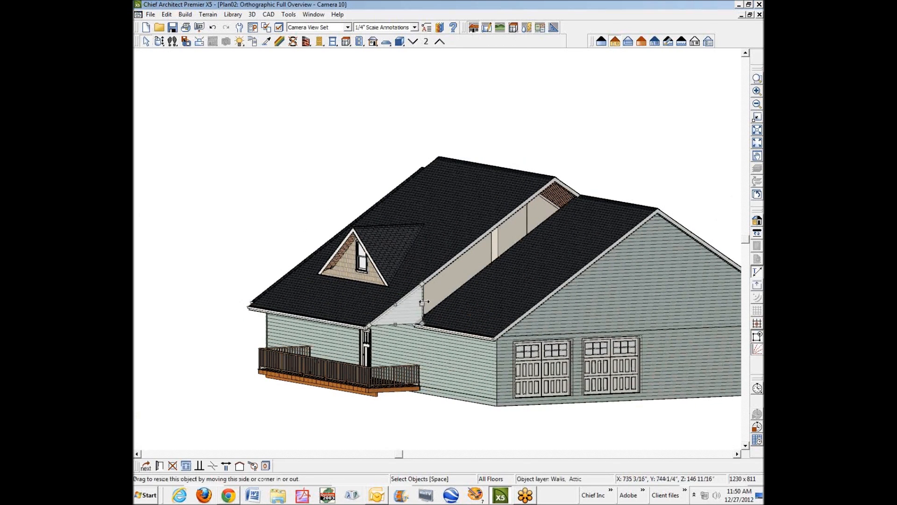
pyautogui.moveTo(531, 231); pyautogui.dragTo(592, 230)
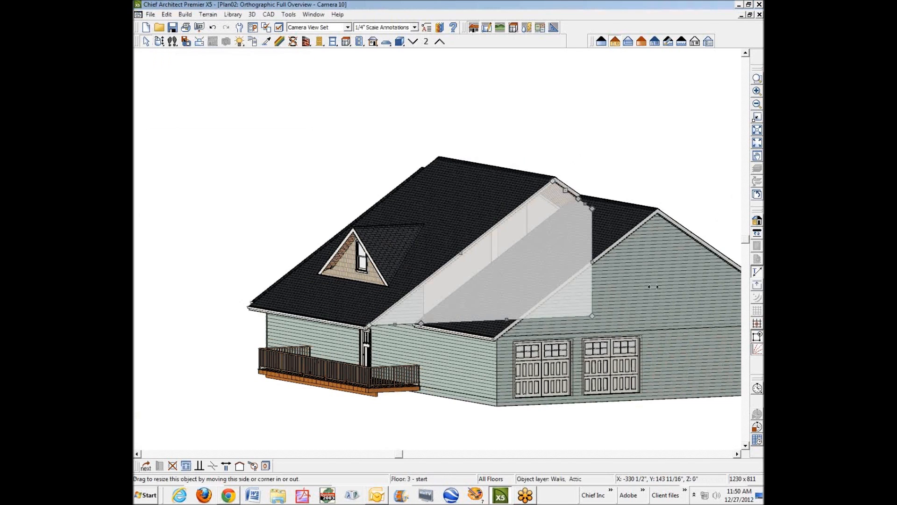
pyautogui.press('Escape')
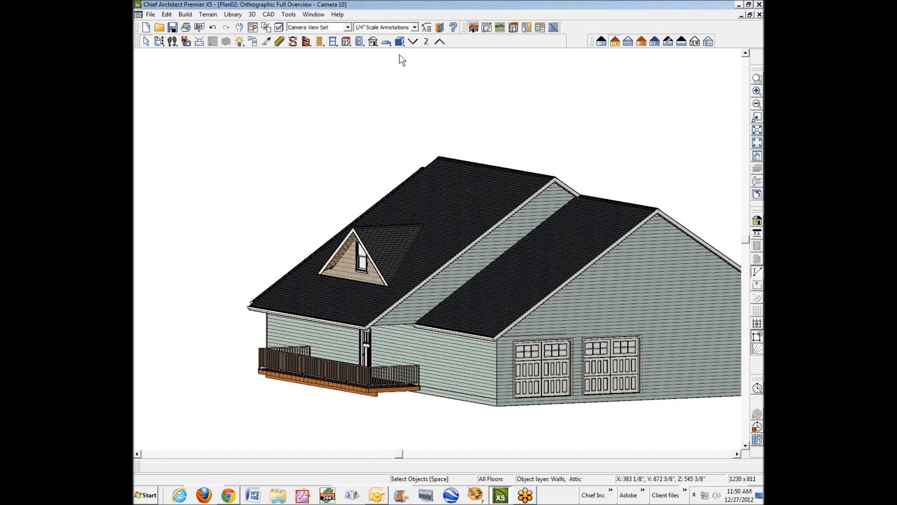
# Step: Extend the attic wall above the bedroom wing's roof up the full slope and pull in its lower step to close the siding gap
pyautogui.click(173, 42)
pyautogui.moveTo(411, 204); pyautogui.dragTo(612, 207)
pyautogui.press('space')
pyautogui.click(528, 296)
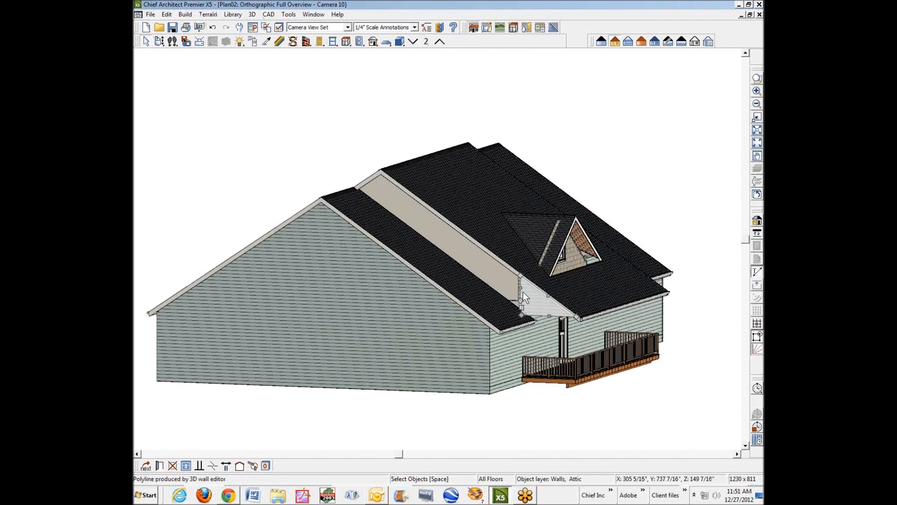
pyautogui.moveTo(521, 287); pyautogui.dragTo(347, 170)
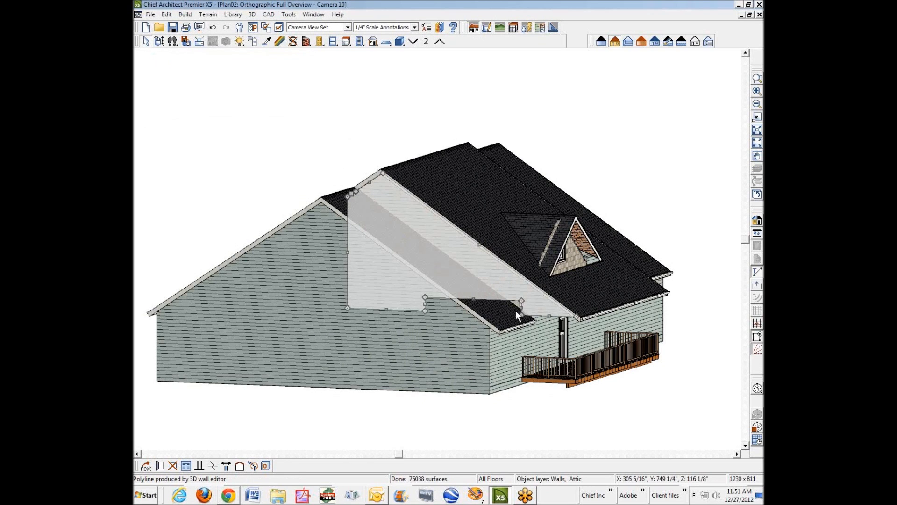
pyautogui.moveTo(518, 308); pyautogui.dragTo(496, 306)
pyautogui.moveTo(526, 337); pyautogui.dragTo(526, 337)
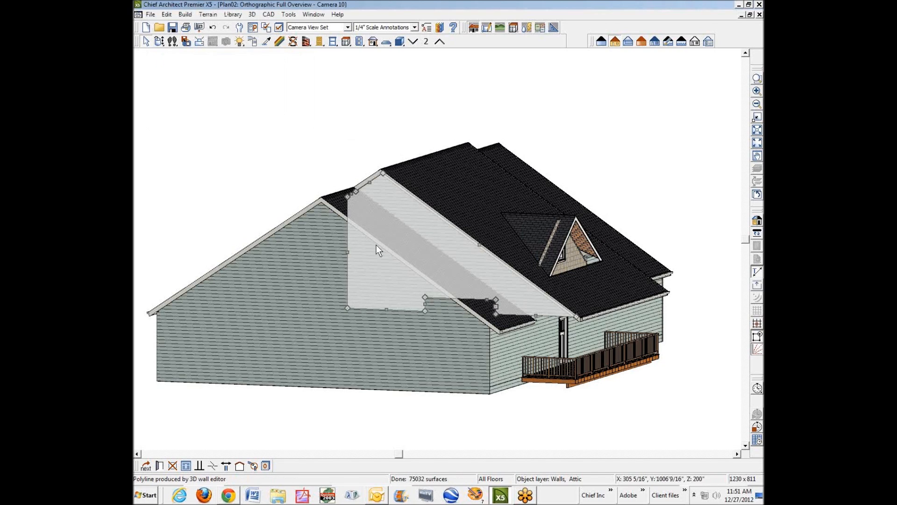
pyautogui.press('Escape')
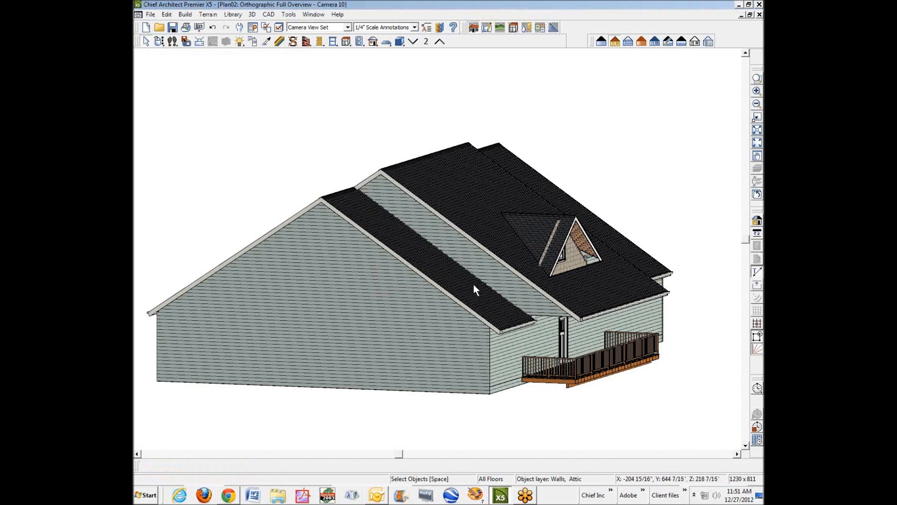
# Step: Reshape the front dormer's gable wall so one sloped edge no longer pokes through the roof and the other reaches its rake
pyautogui.click(172, 41)
pyautogui.moveTo(411, 187)
pyautogui.mouseDown()
pyautogui.moveTo(296, 178)
pyautogui.moveTo(336, 196)
pyautogui.moveTo(423, 199)
pyautogui.mouseUp()
pyautogui.moveTo(505, 257); pyautogui.dragTo(524, 279)
pyautogui.scroll(5, 524, 279)
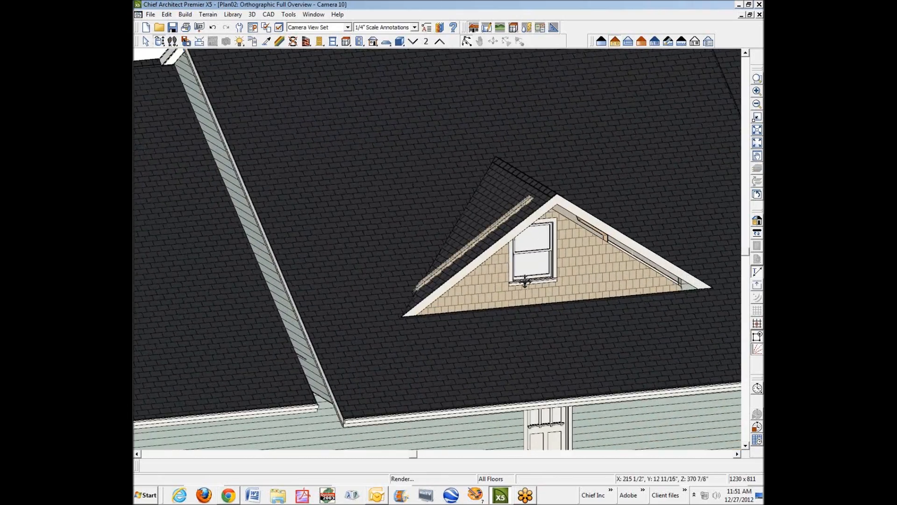
pyautogui.press('space')
pyautogui.click(475, 272)
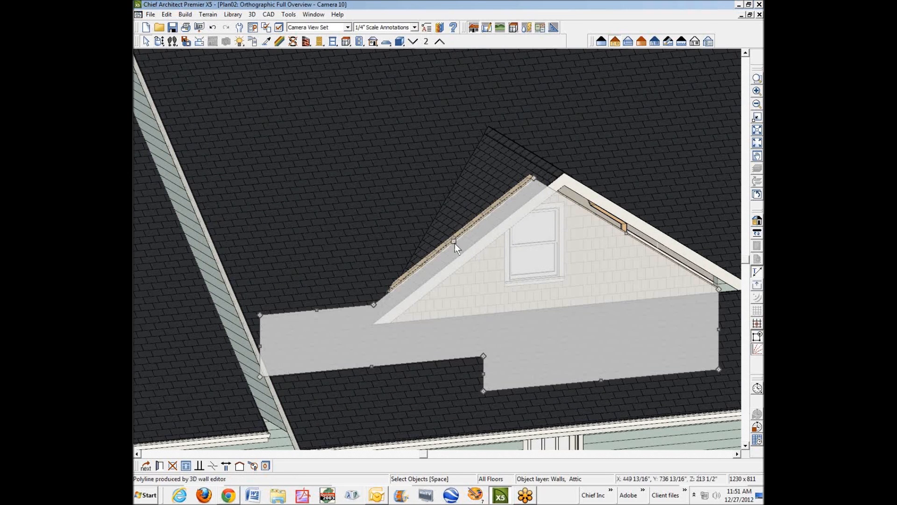
pyautogui.moveTo(454, 241); pyautogui.dragTo(561, 258)
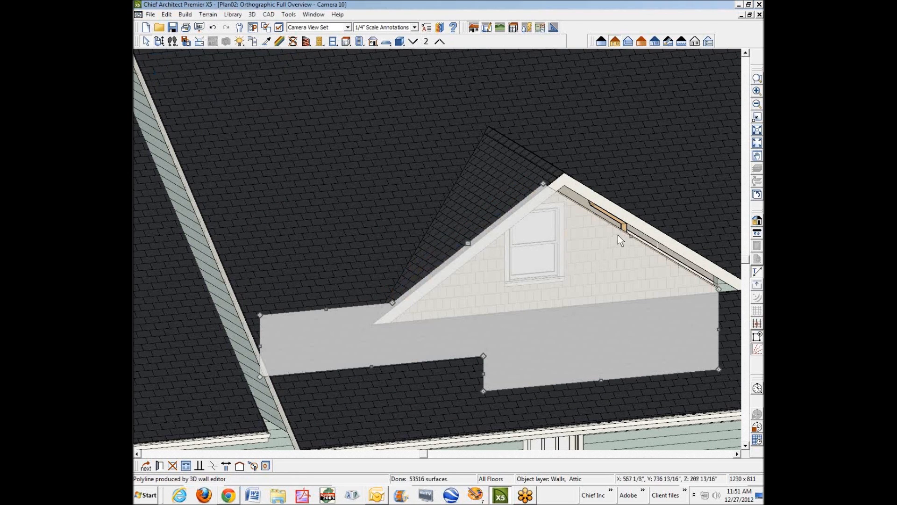
pyautogui.moveTo(627, 239); pyautogui.dragTo(637, 228)
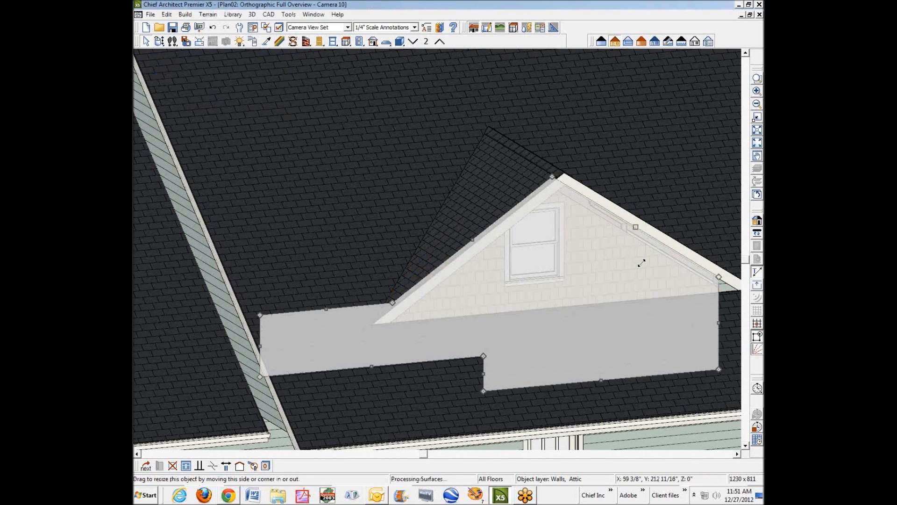
pyautogui.press('Escape')
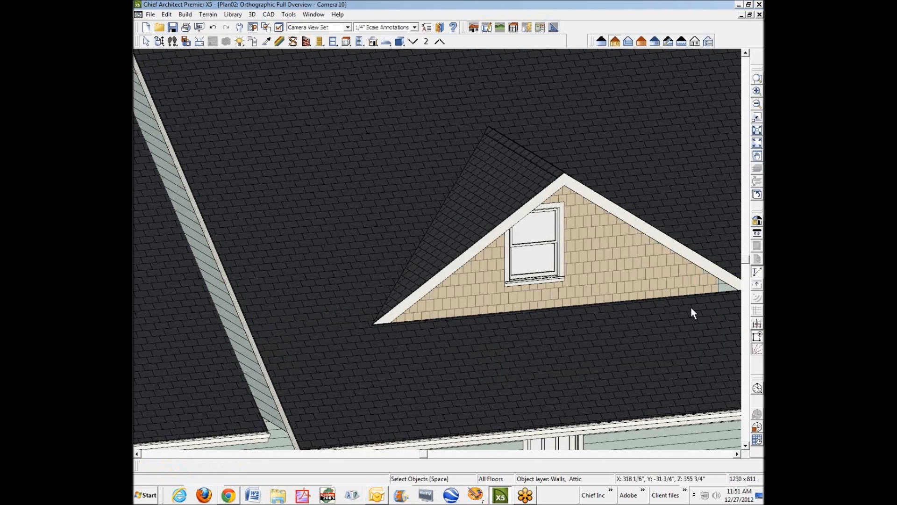
# Step: Widen the dormer gable wall to the far rake's end and realign both sloped edges beneath the roof rakes
pyautogui.click(679, 270)
pyautogui.moveTo(721, 327); pyautogui.dragTo(746, 325)
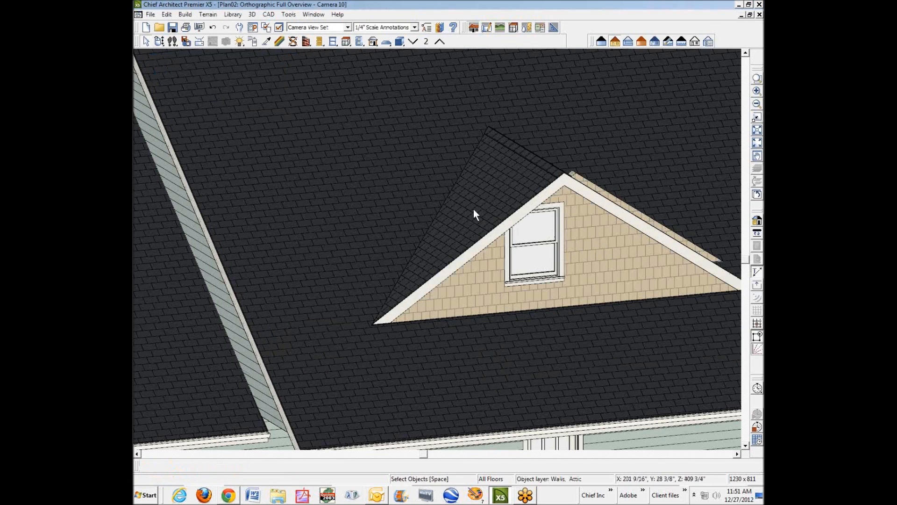
pyautogui.click(159, 41)
pyautogui.moveTo(402, 168); pyautogui.dragTo(376, 152)
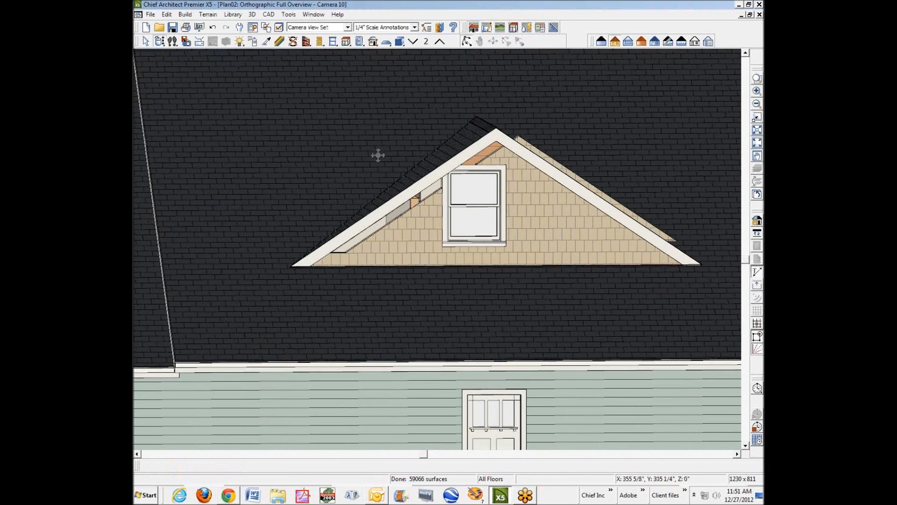
pyautogui.click(544, 215)
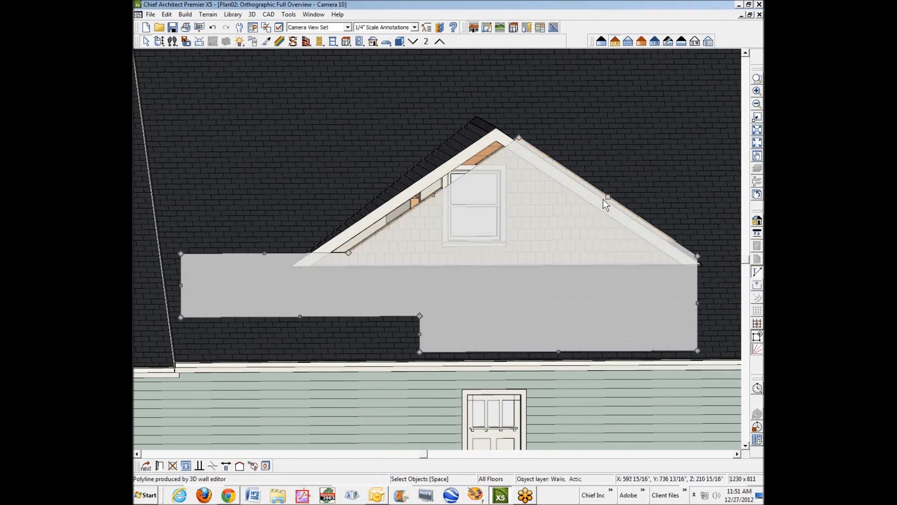
pyautogui.moveTo(607, 197); pyautogui.dragTo(599, 206)
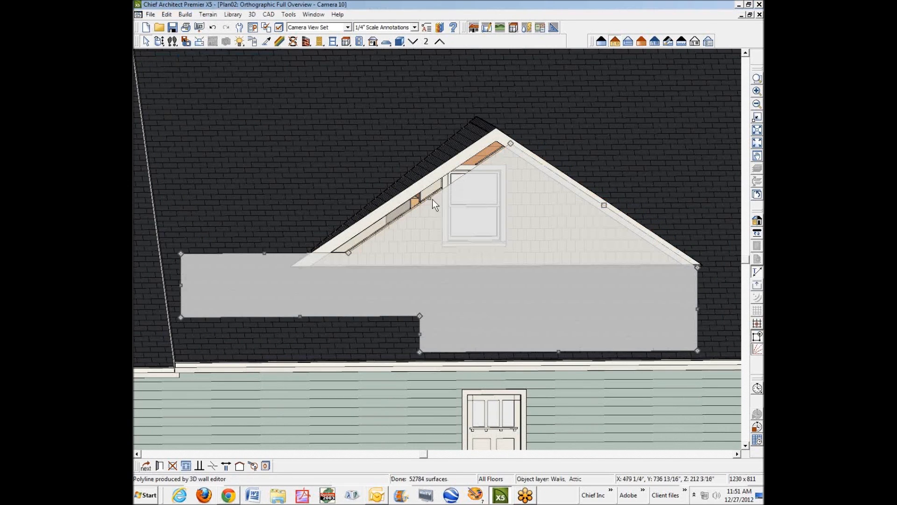
pyautogui.moveTo(429, 200); pyautogui.dragTo(410, 190)
# Step: Move the dormer window so it is centered beneath the gable's peak
pyautogui.click(484, 215)
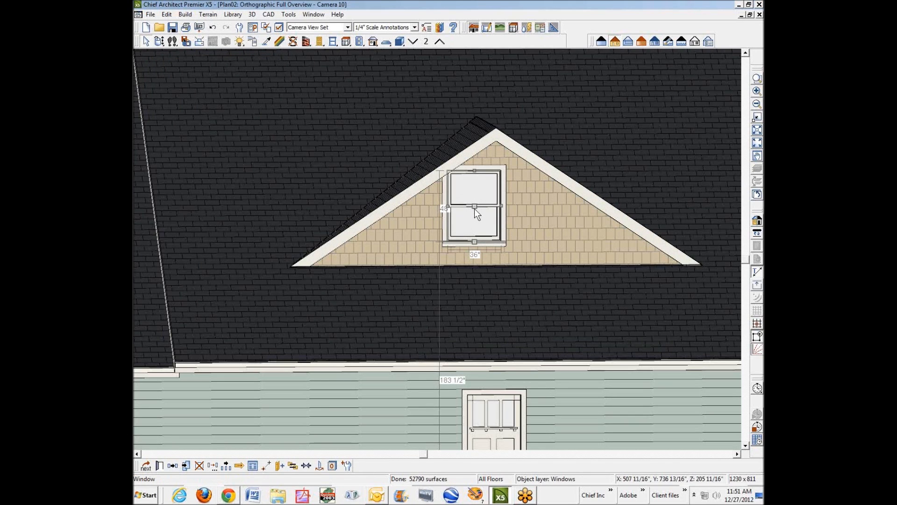
pyautogui.moveTo(475, 204); pyautogui.dragTo(533, 170)
pyautogui.scroll(-4, 627, 173)
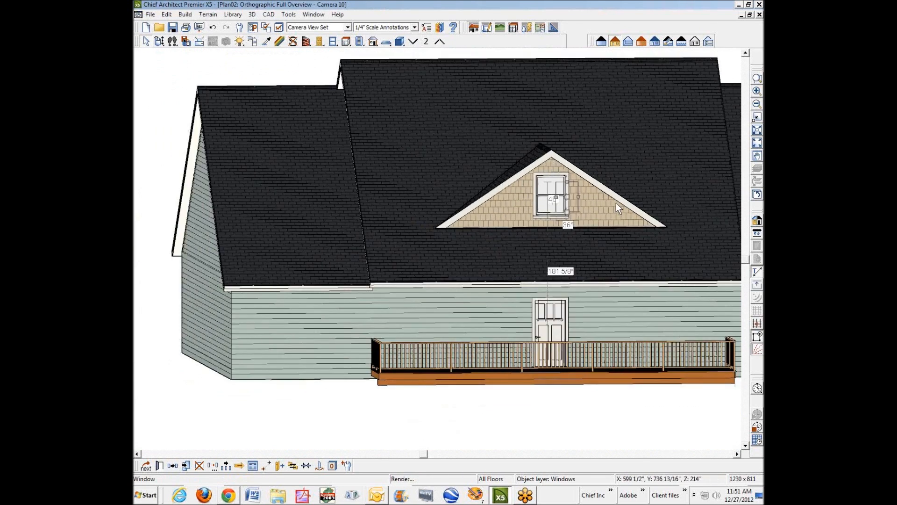
# Step: Return to the floor plan and cut cross sections through the kitchen and the living room, looking toward the bedrooms
pyautogui.click(759, 15)
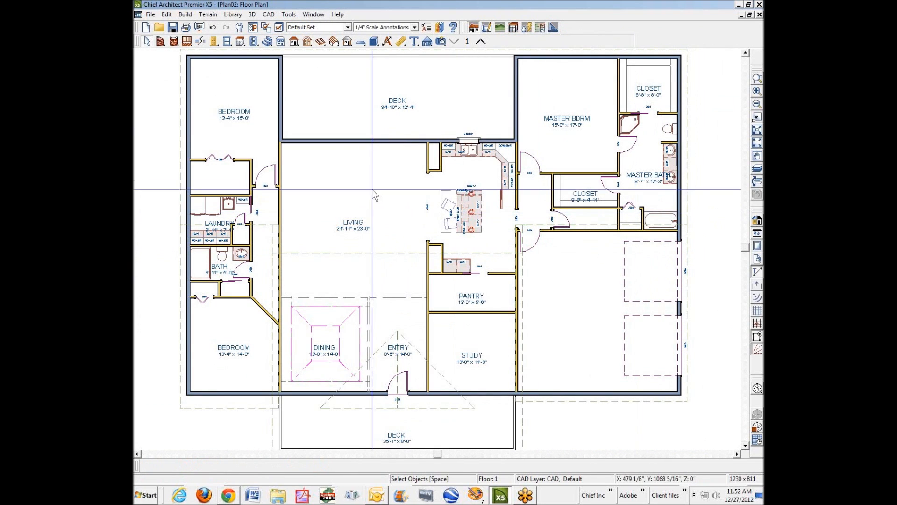
pyautogui.click(427, 42)
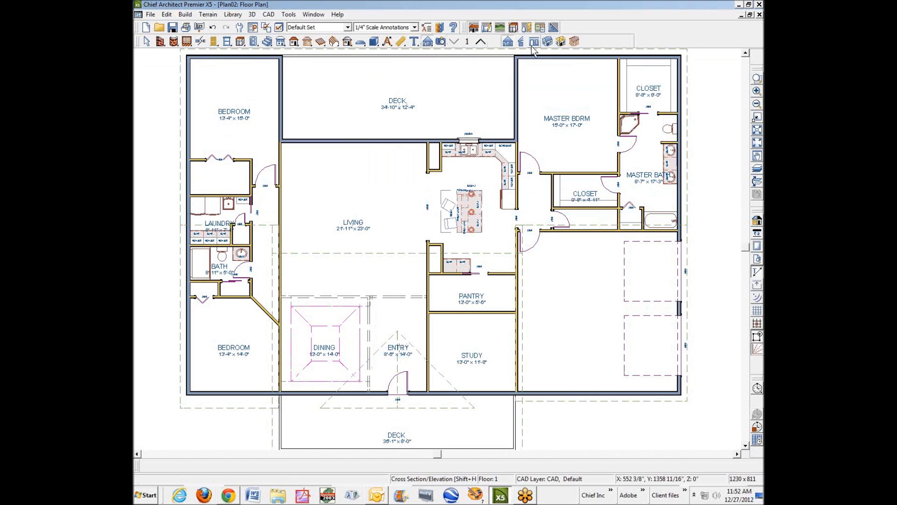
pyautogui.moveTo(425, 222); pyautogui.dragTo(261, 223)
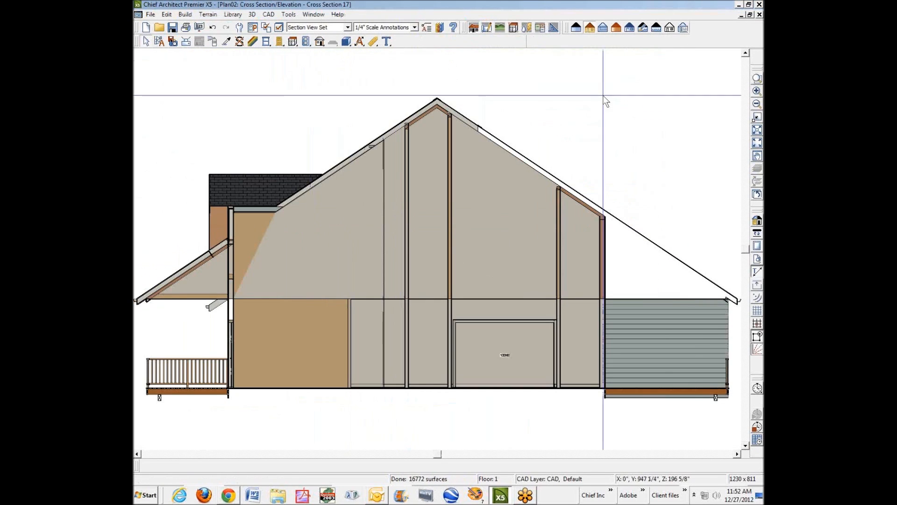
pyautogui.click(759, 15)
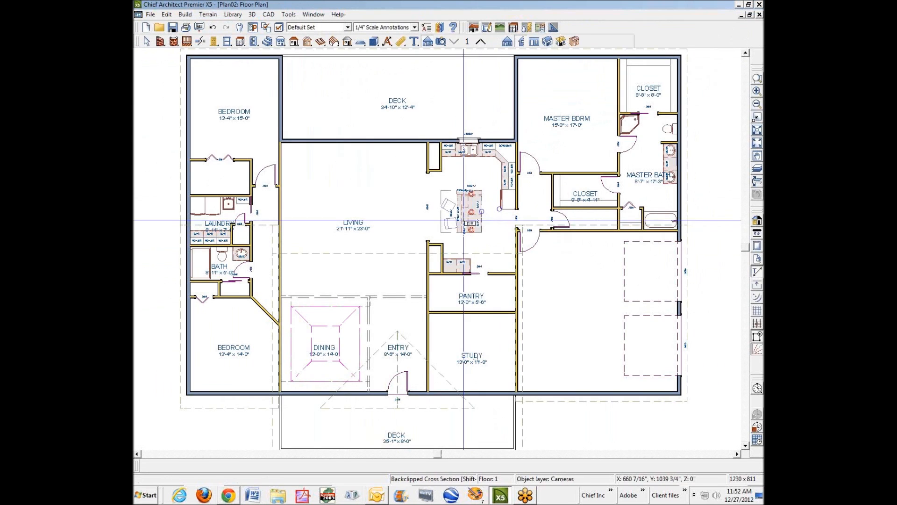
pyautogui.moveTo(386, 224); pyautogui.dragTo(335, 220)
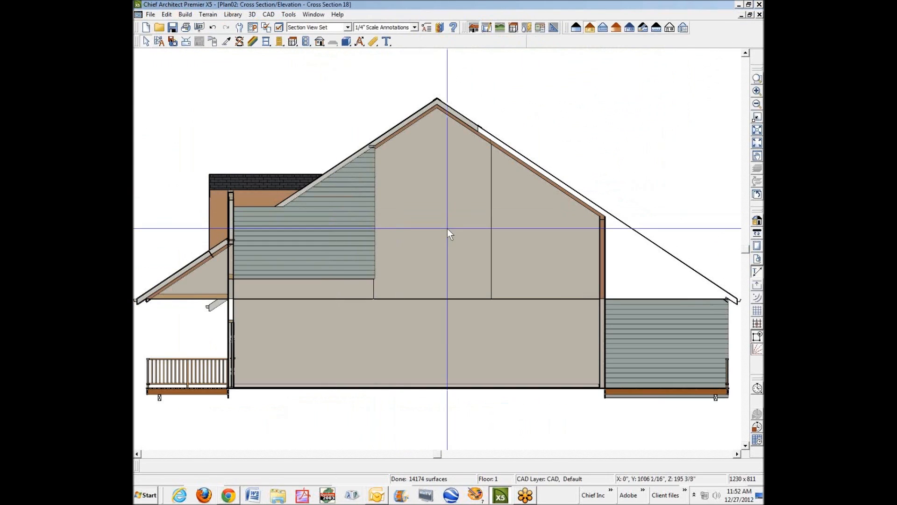
# Step: Check the living room's ceiling and roof structure settings from the cross section
pyautogui.click(467, 334)
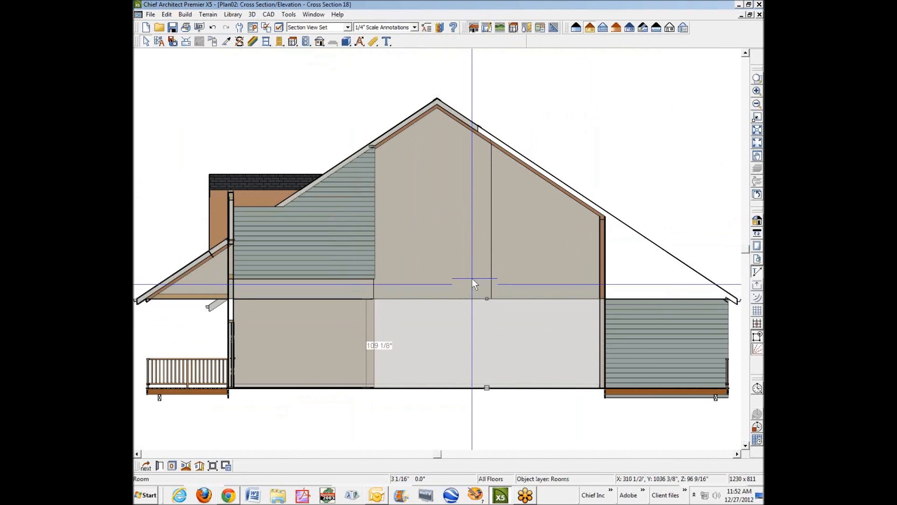
pyautogui.click(160, 466)
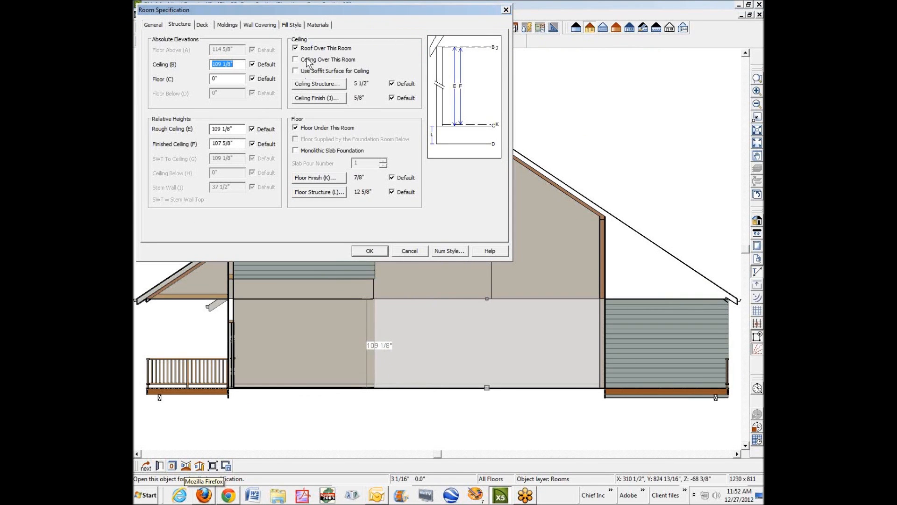
pyautogui.click(377, 250)
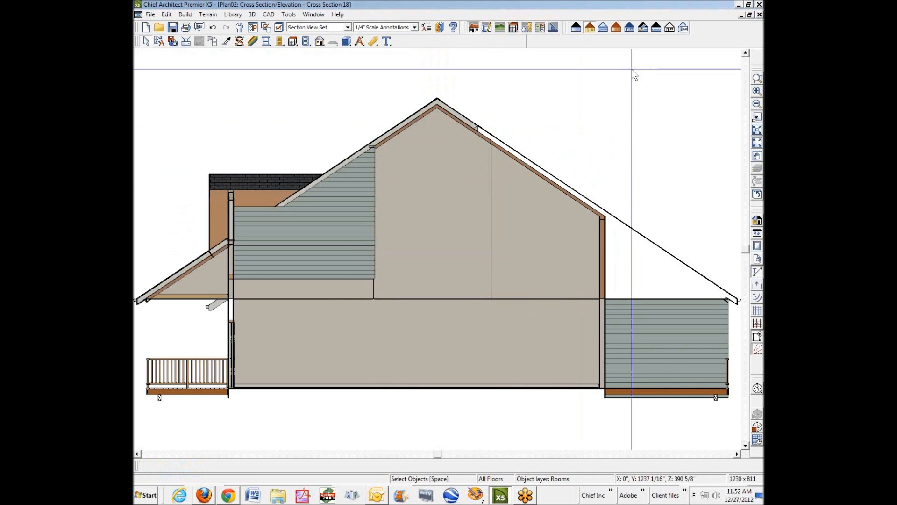
# Step: Create a diagonal section view from the living room toward the dining area to see the walls inside the dormer
pyautogui.click(759, 15)
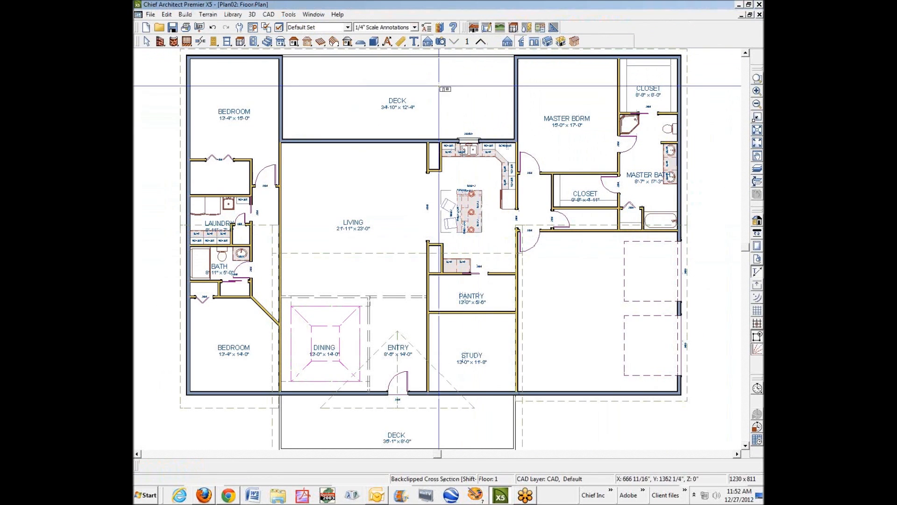
pyautogui.press('space')
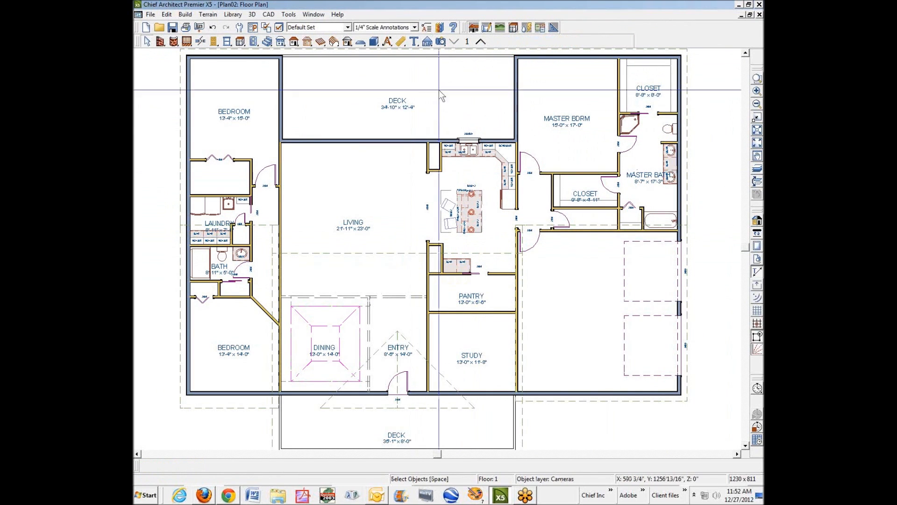
pyautogui.click(427, 41)
pyautogui.moveTo(387, 263); pyautogui.dragTo(274, 376)
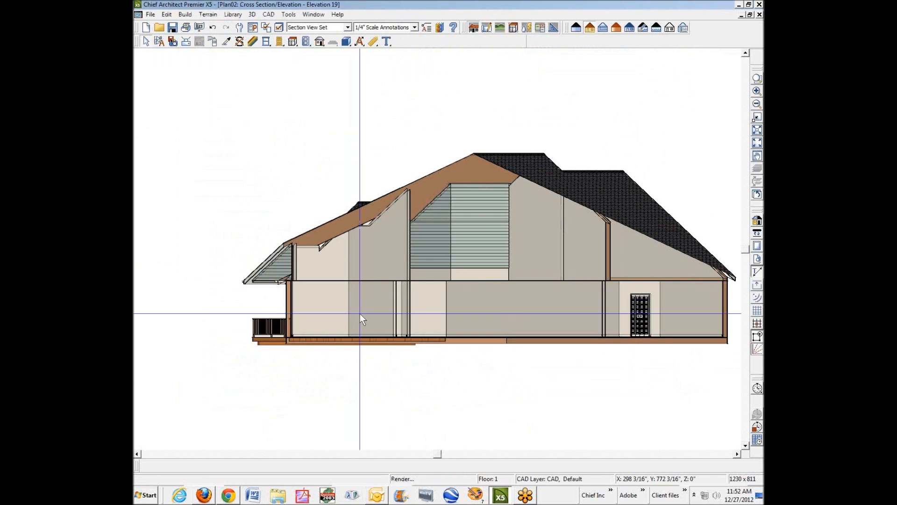
pyautogui.scroll(4, 455, 267)
# Step: Set the exterior surface of the sloped-top, siding-clad attic wall inside the dormer area to the plan material Drywall
pyautogui.click(462, 229)
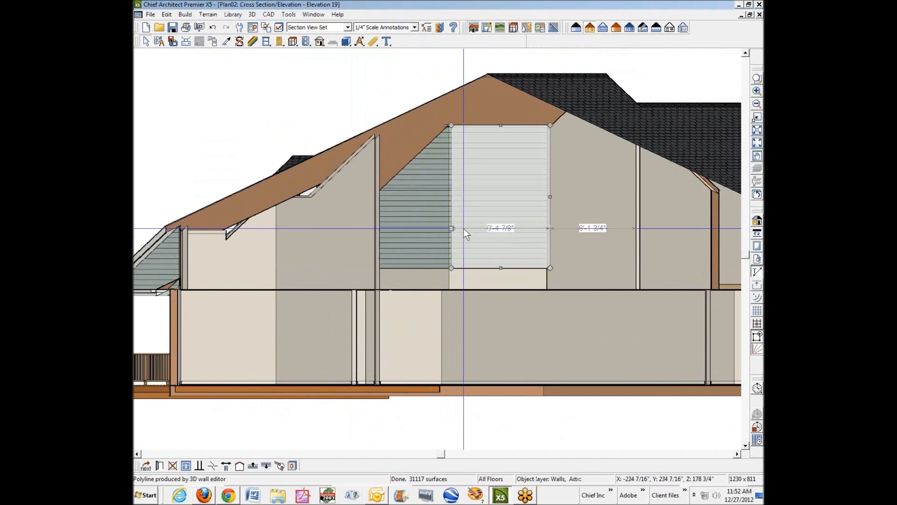
pyautogui.click(422, 223)
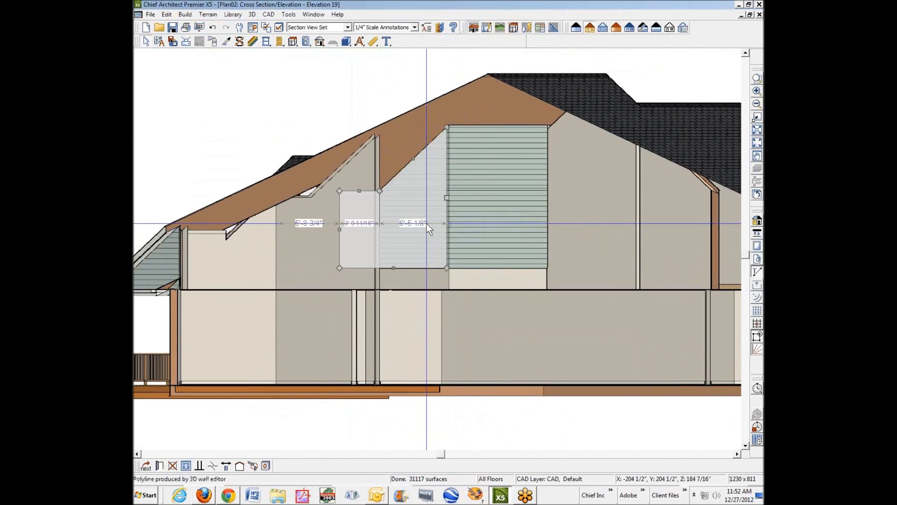
pyautogui.click(486, 222)
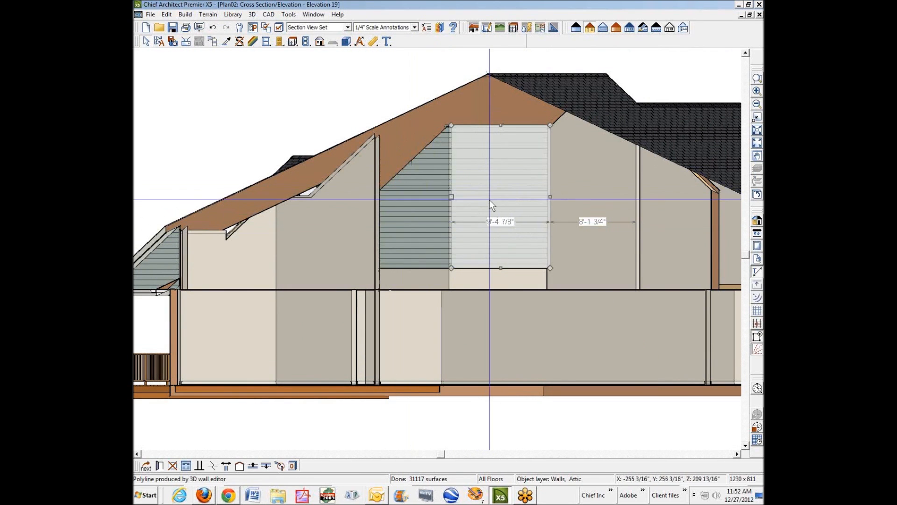
pyautogui.click(428, 221)
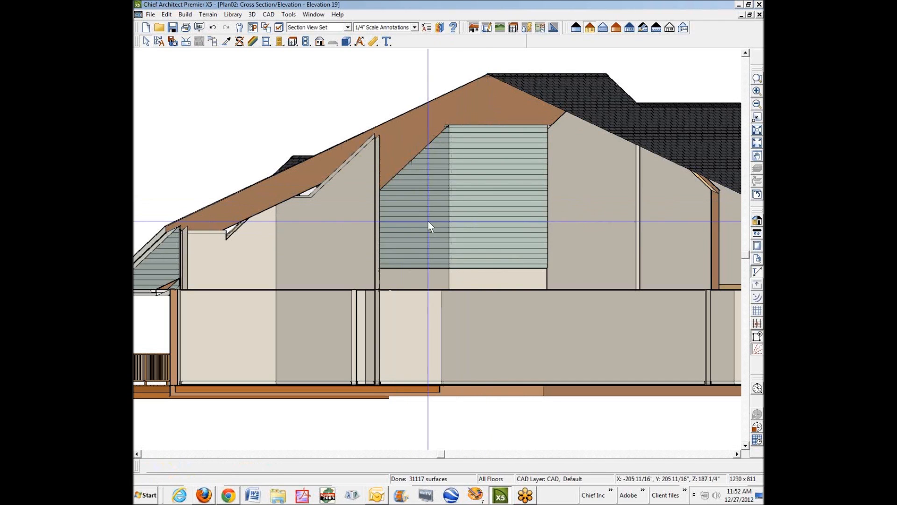
pyautogui.click(540, 281)
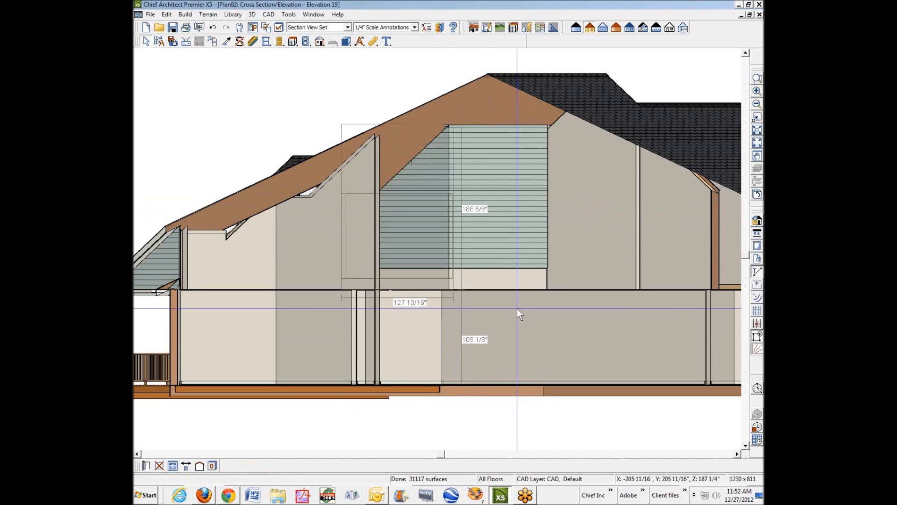
pyautogui.click(146, 465)
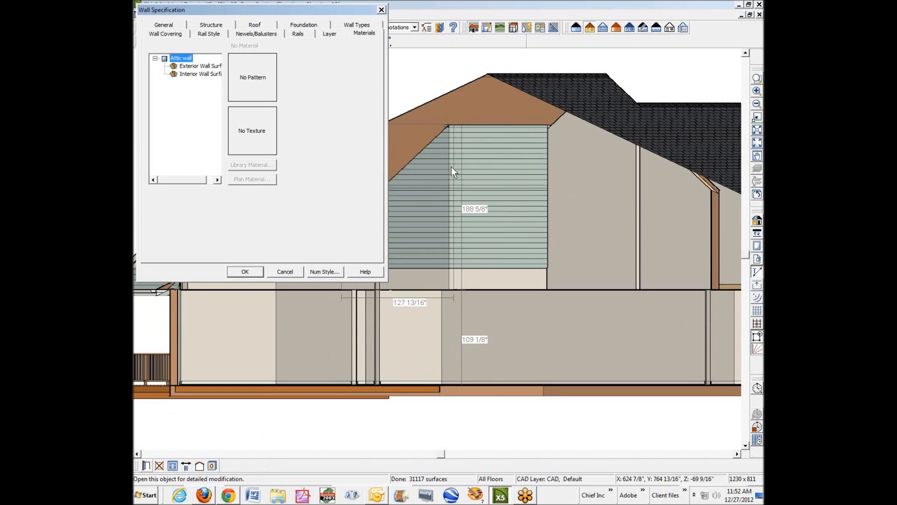
pyautogui.click(198, 66)
pyautogui.click(257, 178)
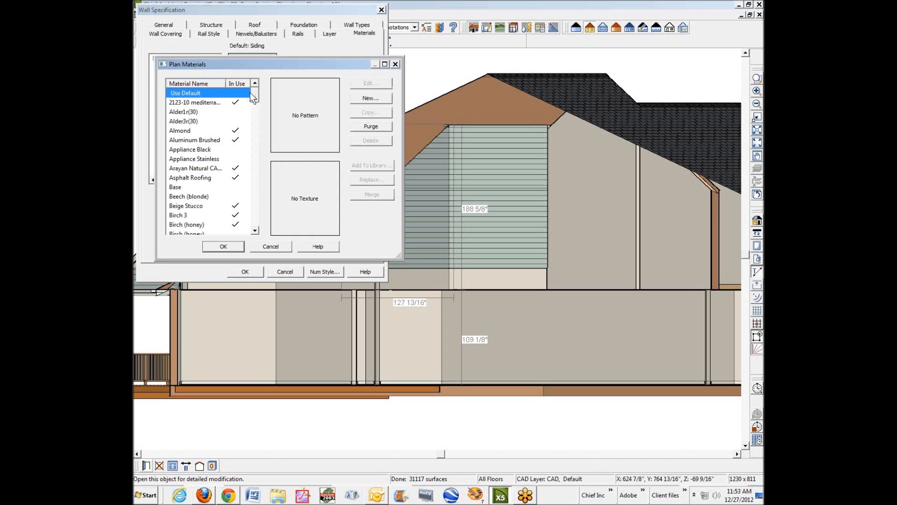
pyautogui.write('dr')
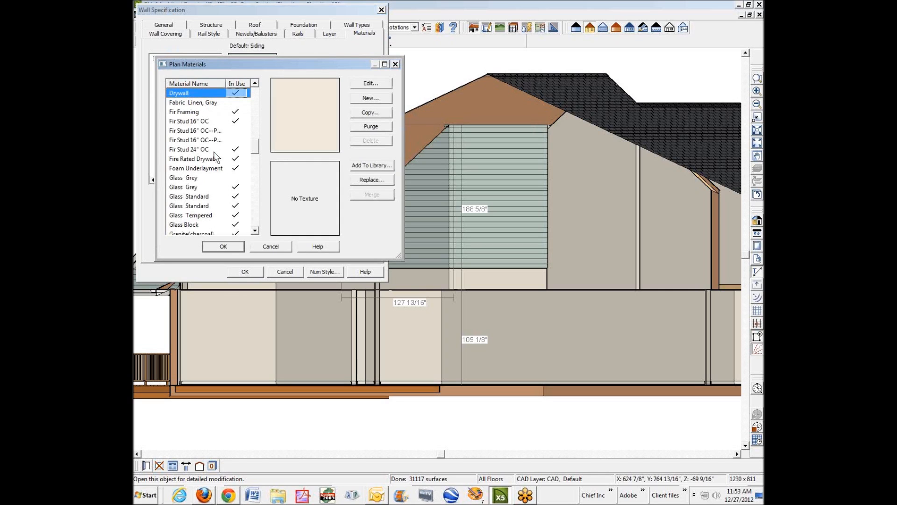
pyautogui.click(221, 246)
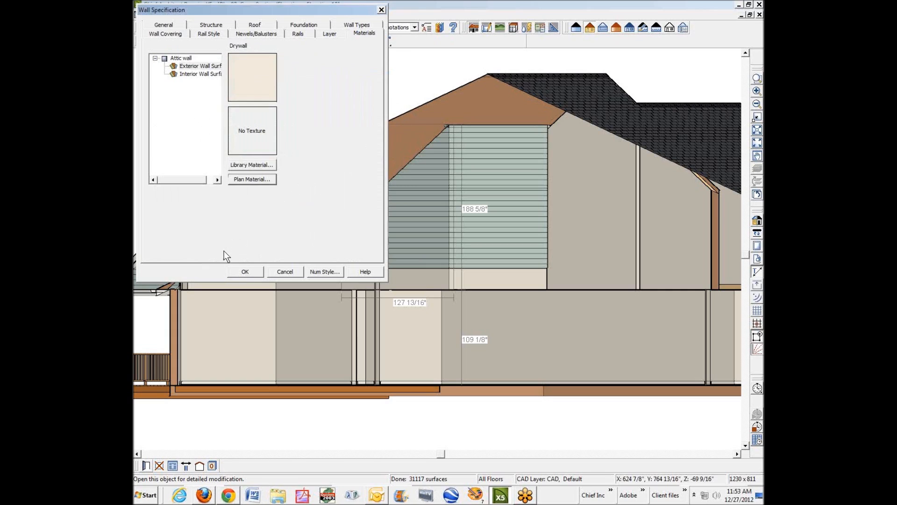
pyautogui.click(251, 270)
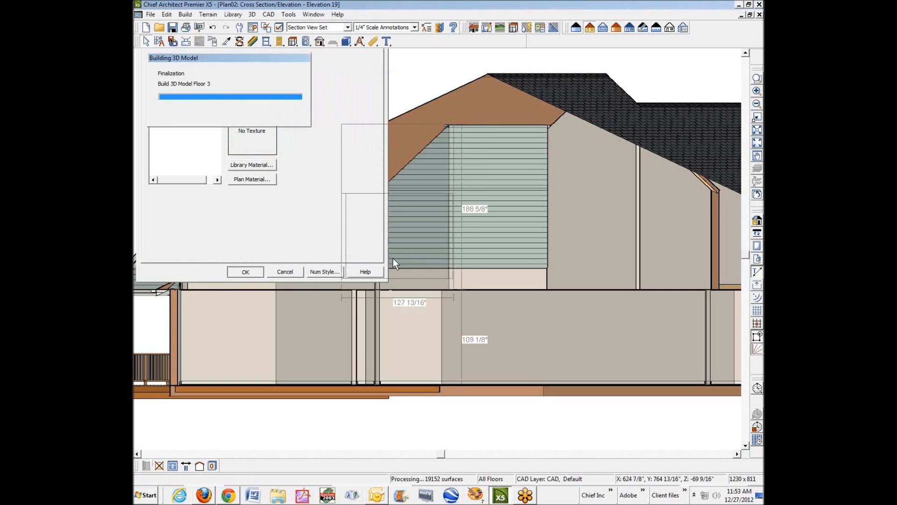
# Step: Set the exterior surface of the remaining rectangular siding-clad attic wall to the plan material Drywall
pyautogui.click(521, 186)
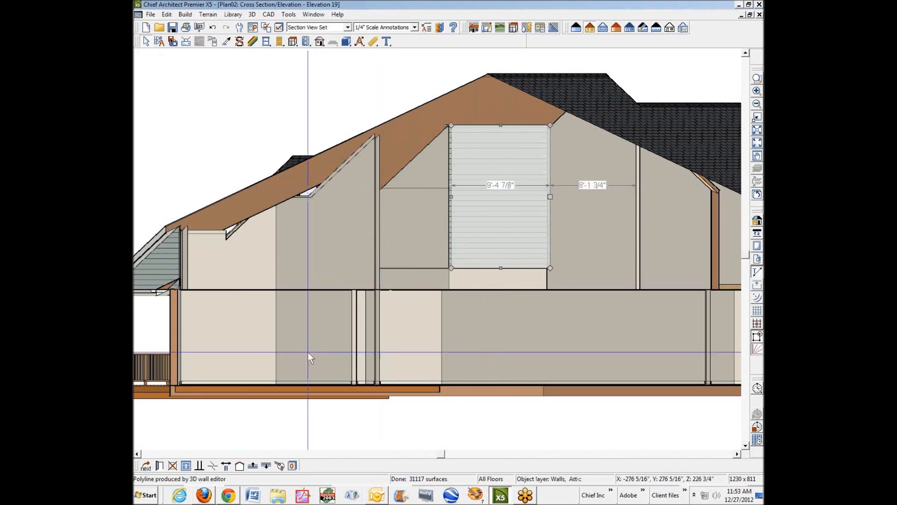
pyautogui.click(162, 466)
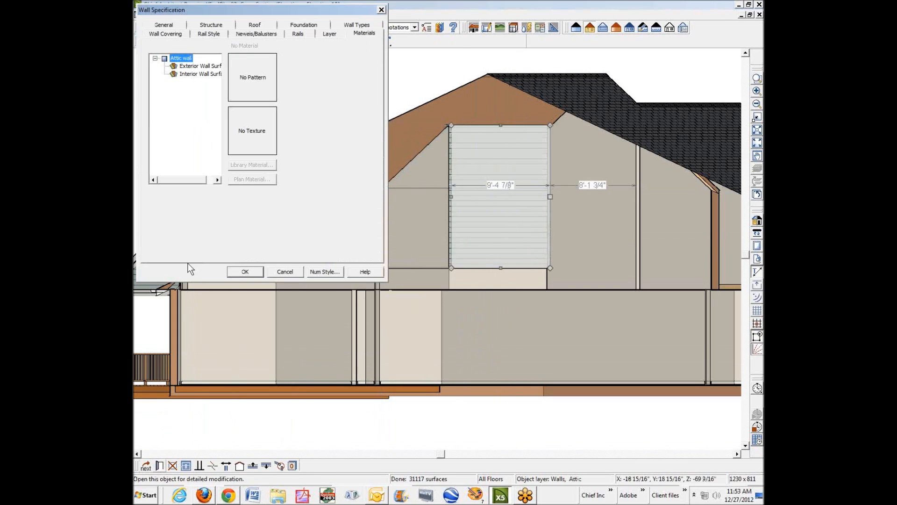
pyautogui.click(200, 66)
pyautogui.click(253, 179)
pyautogui.write('dr')
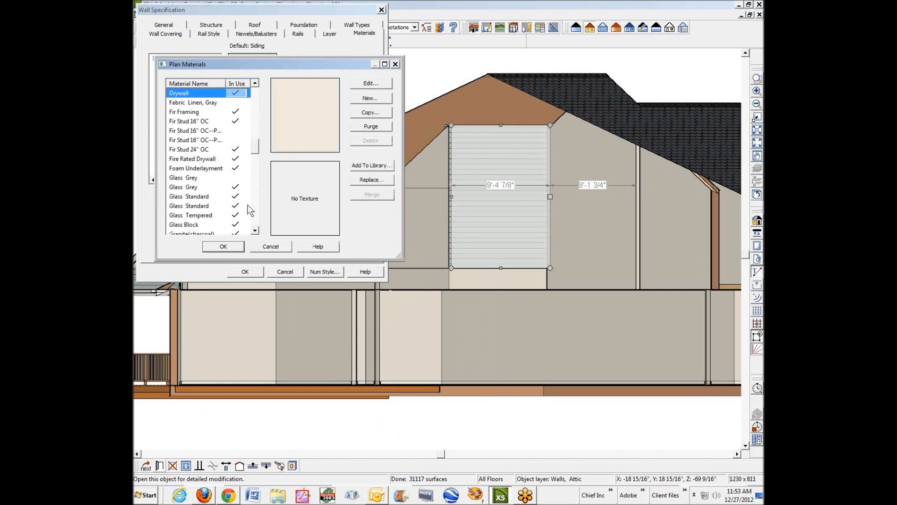
pyautogui.click(223, 246)
pyautogui.click(244, 271)
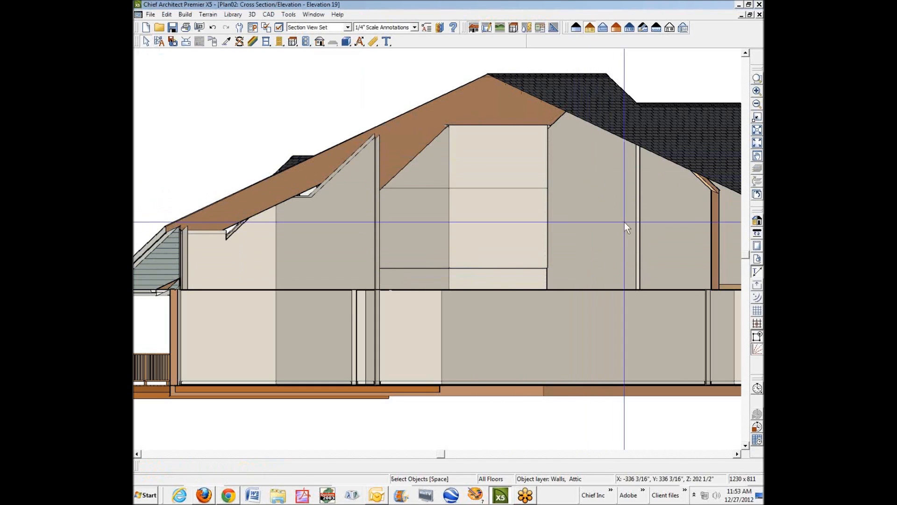
# Step: Close the section and create a full camera view from the living room toward the dining area and entry to inspect the upper walls
pyautogui.click(759, 14)
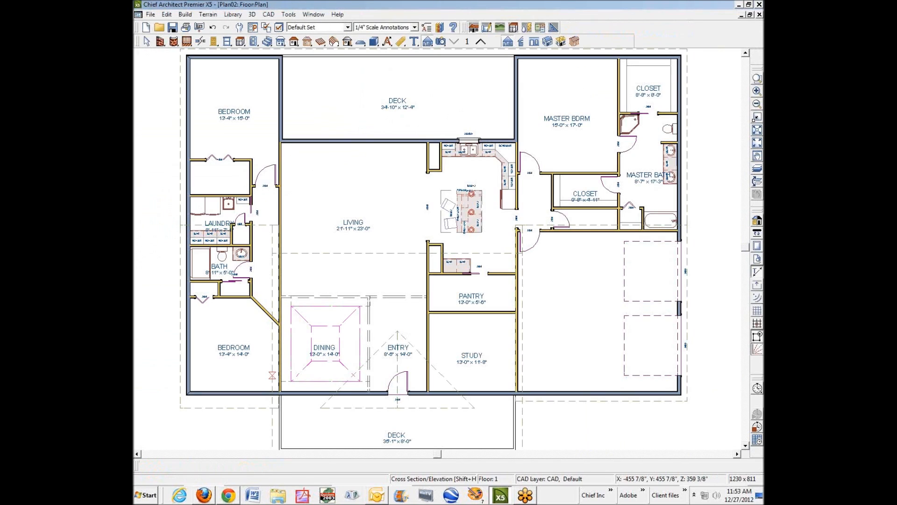
pyautogui.click(440, 42)
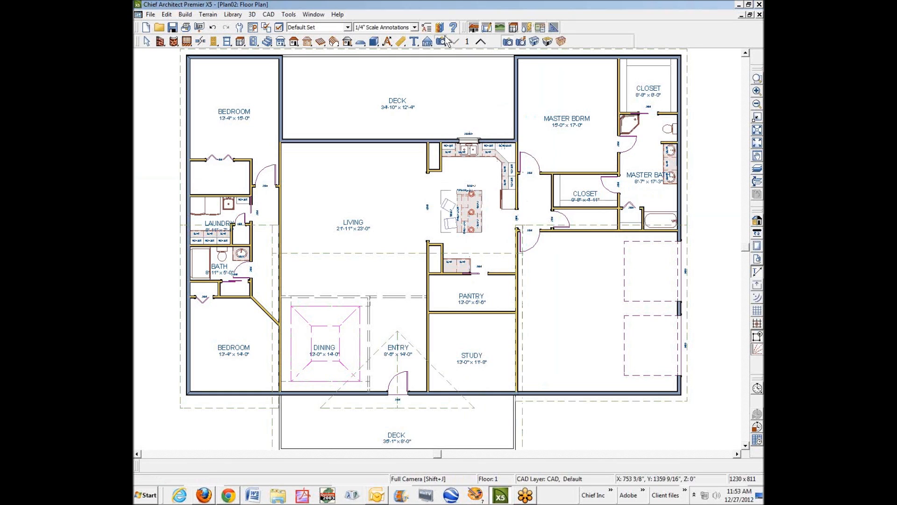
pyautogui.click(360, 228)
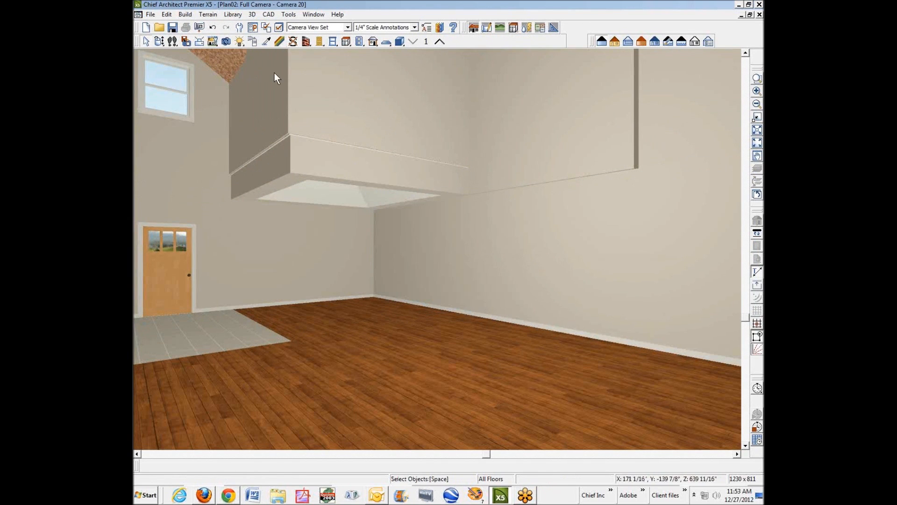
pyautogui.scroll(-1, 259, 184)
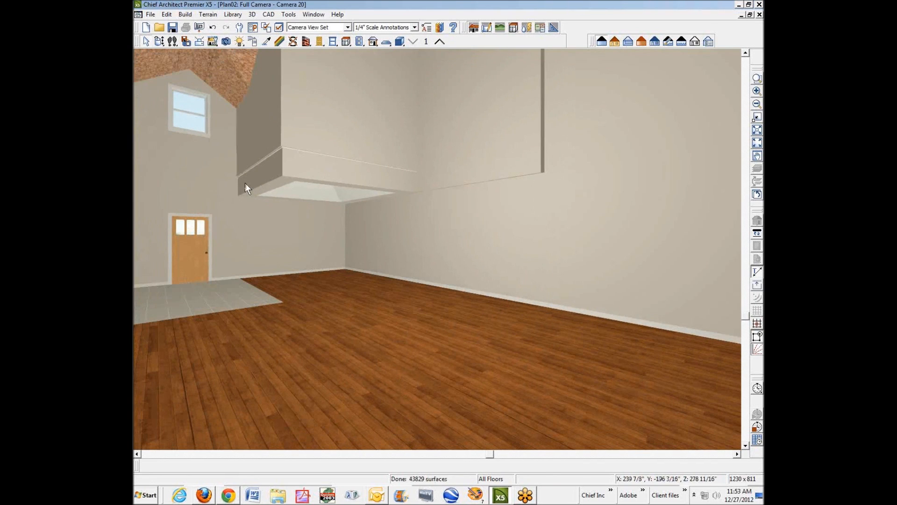
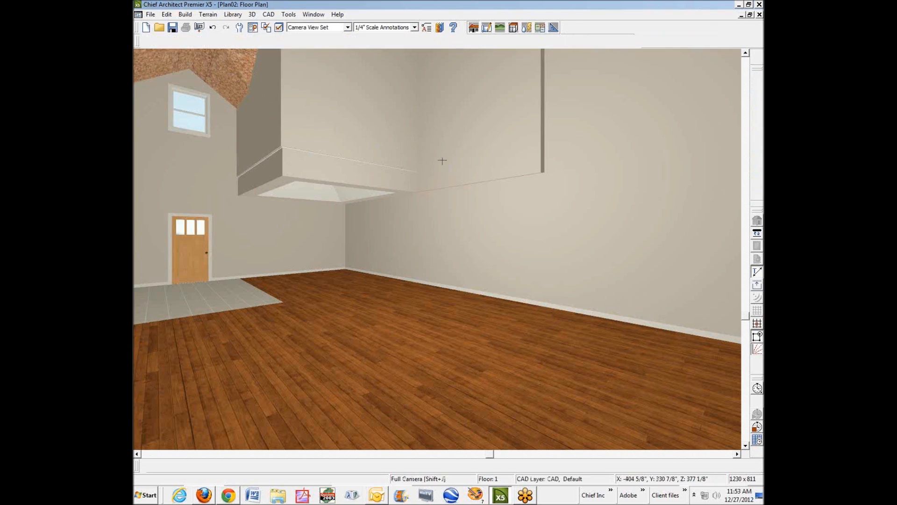
# Step: Return to the floor plan and turn off Invisible for the wall along the living room and the wall between dining and entry
pyautogui.hotkey('ctrl', 'w')
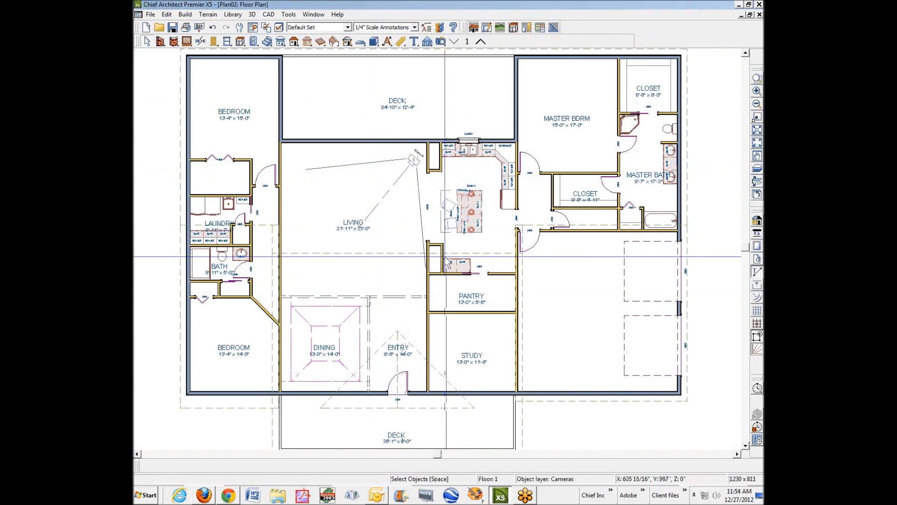
pyautogui.click(389, 297)
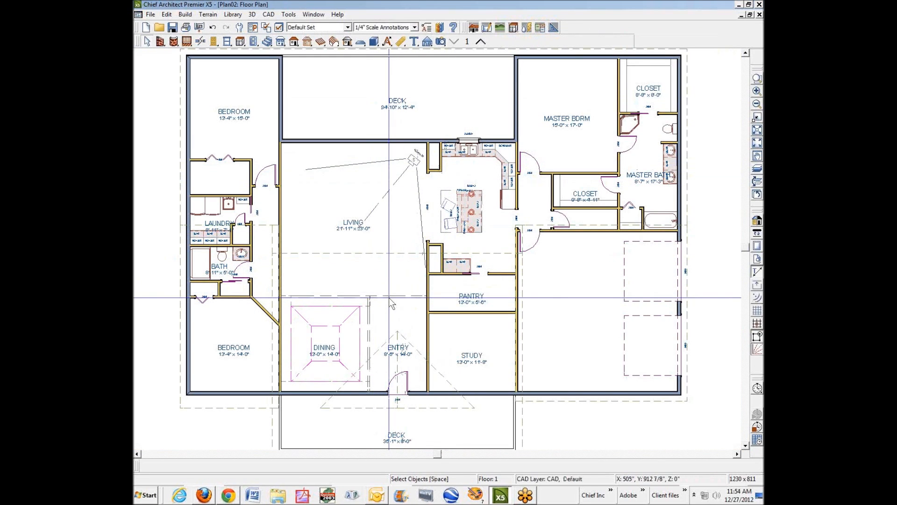
pyautogui.click(370, 339)
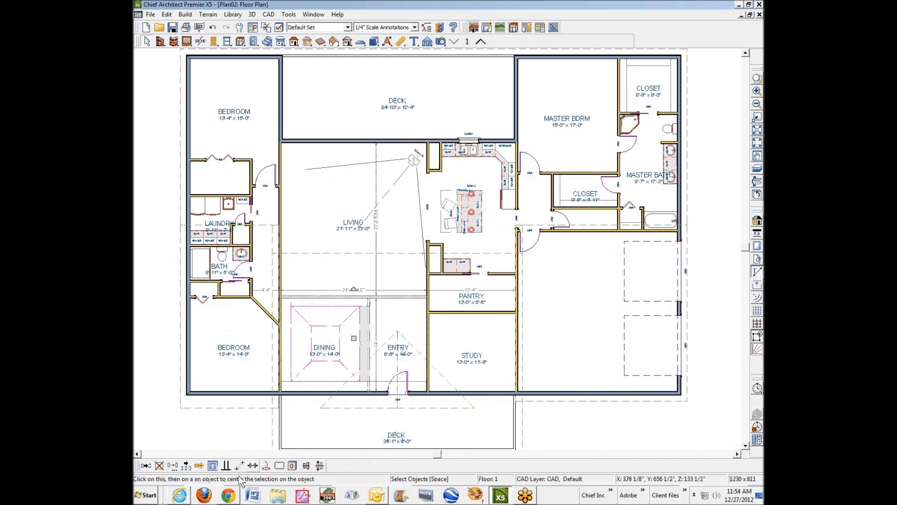
pyautogui.click(374, 340)
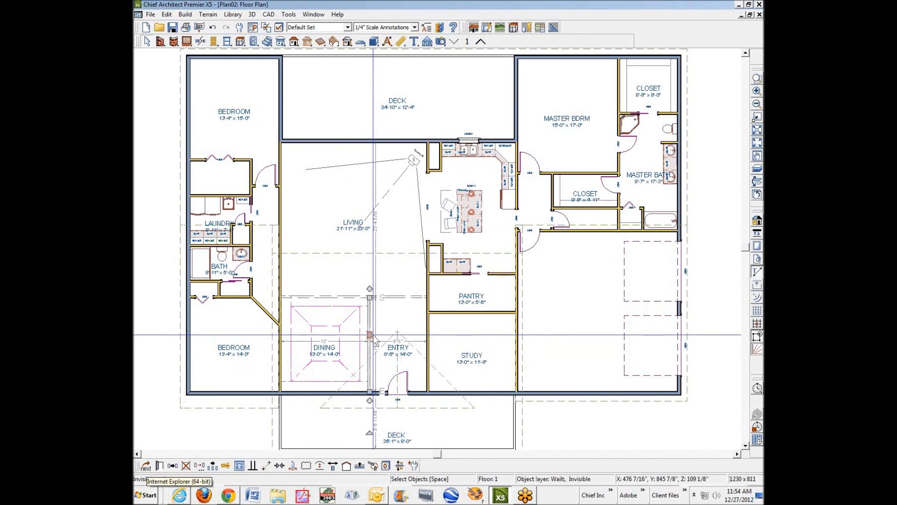
pyautogui.click(405, 298)
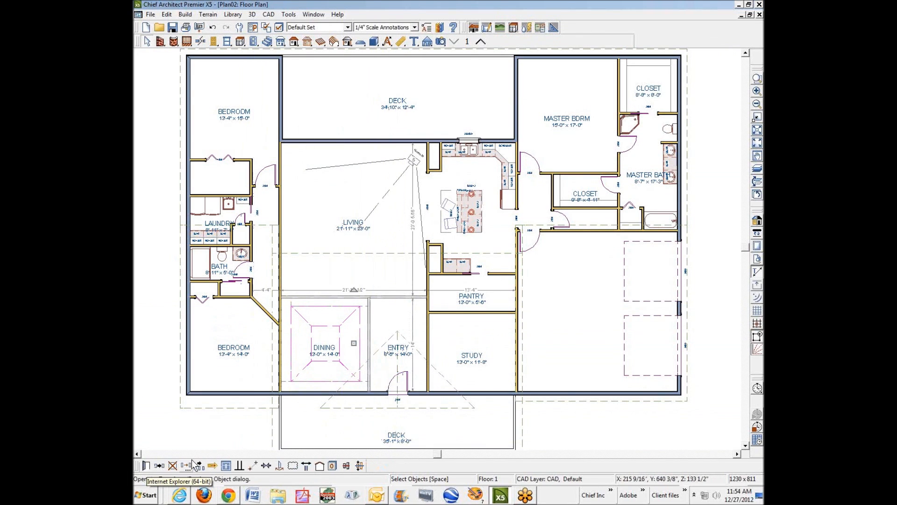
pyautogui.click(147, 465)
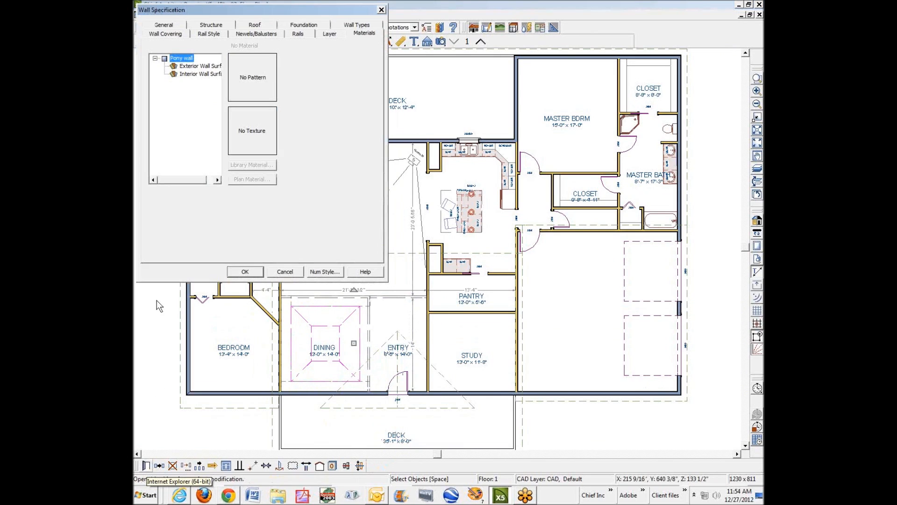
pyautogui.click(167, 26)
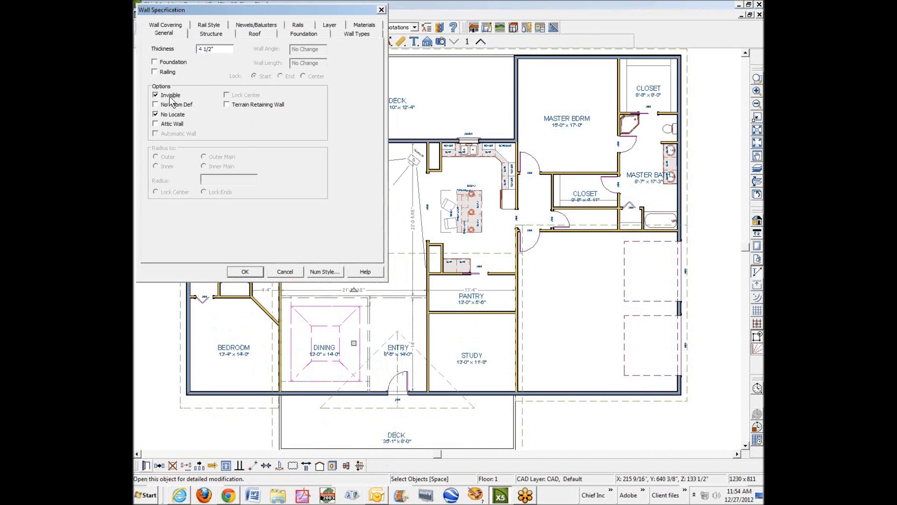
pyautogui.click(245, 272)
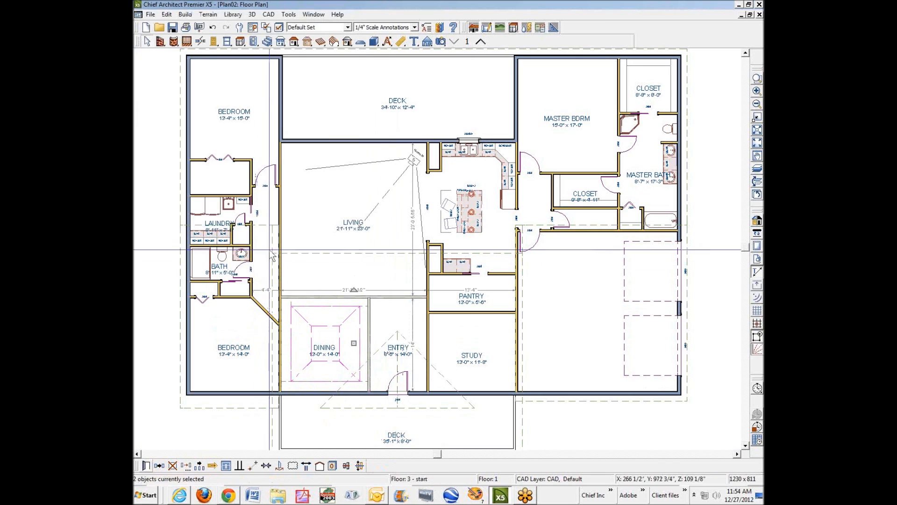
# Step: On floor 2, align the two attic walls enclosing the space above the dining room with the walls below
pyautogui.click(480, 40)
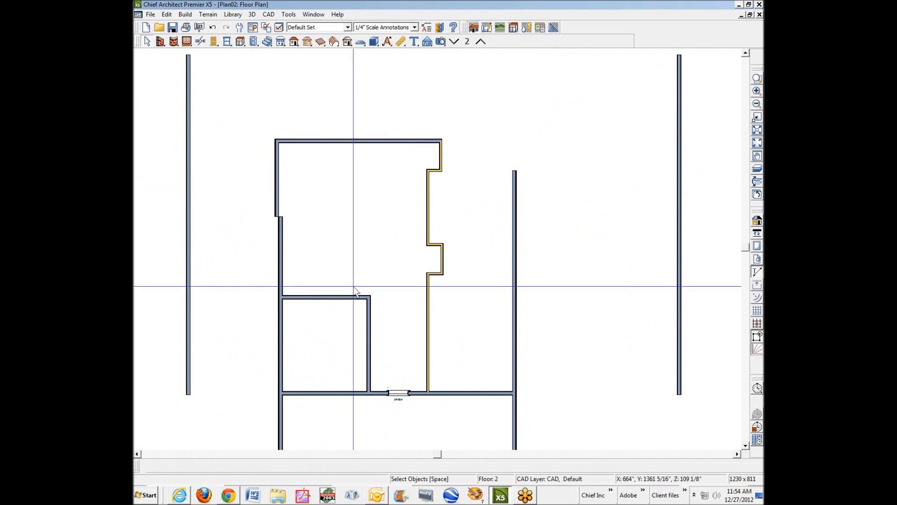
pyautogui.click(339, 297)
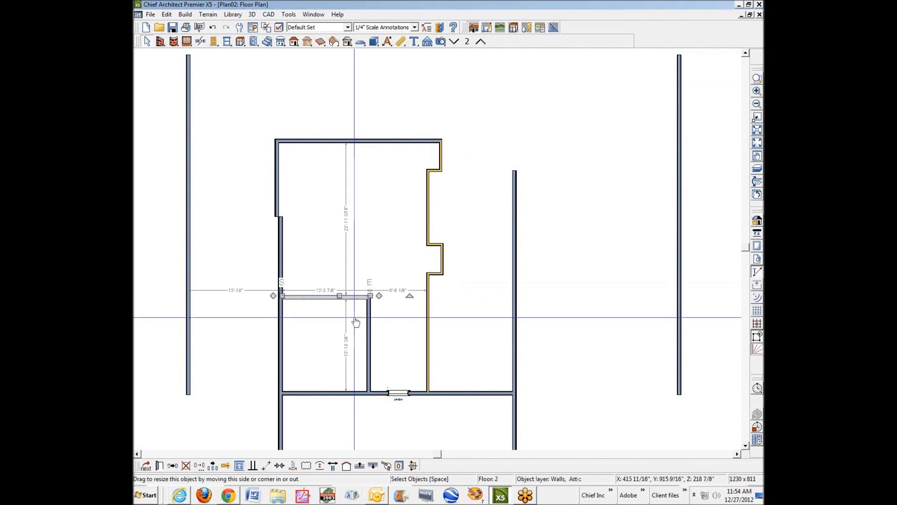
pyautogui.click(372, 466)
pyautogui.click(369, 380)
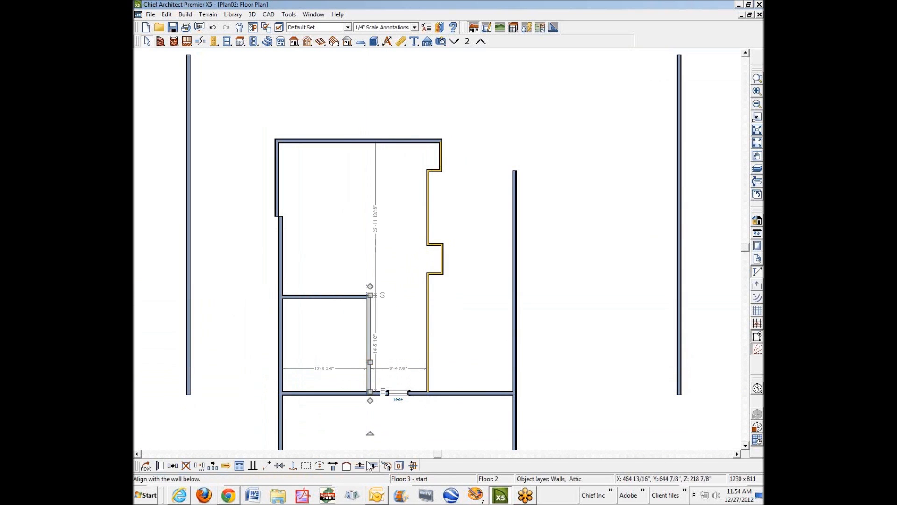
pyautogui.click(372, 466)
pyautogui.click(396, 296)
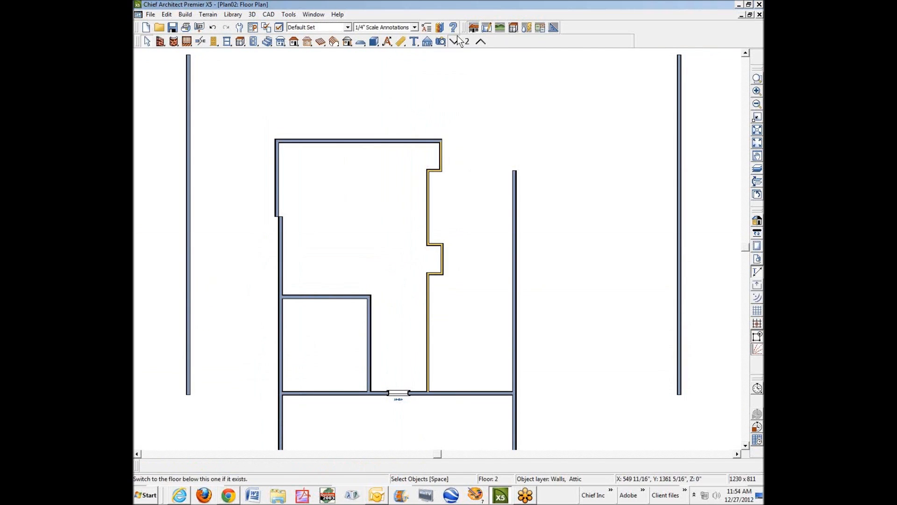
# Step: Return to floor 1 and delete the soffit along the dining room's edge facing the living room
pyautogui.click(455, 41)
pyautogui.click(401, 296)
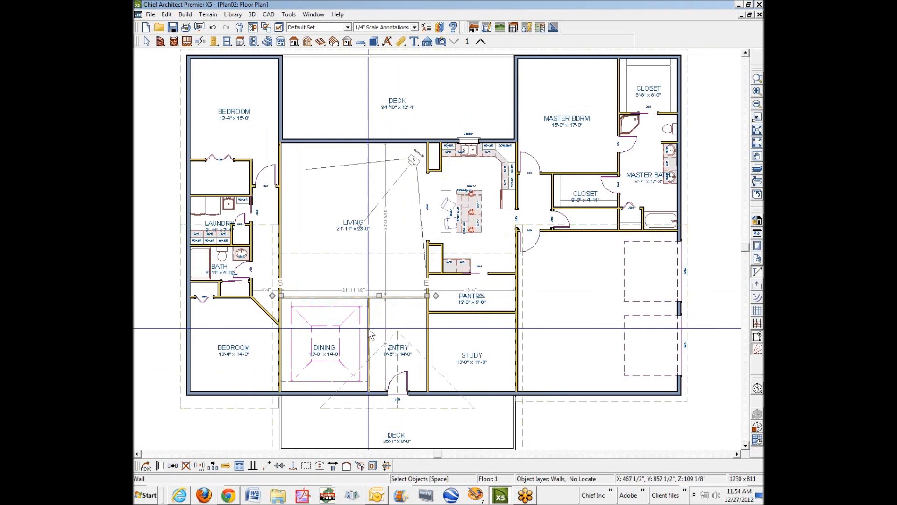
pyautogui.keyDown('shift'); pyautogui.click(370, 333); pyautogui.keyUp('shift')
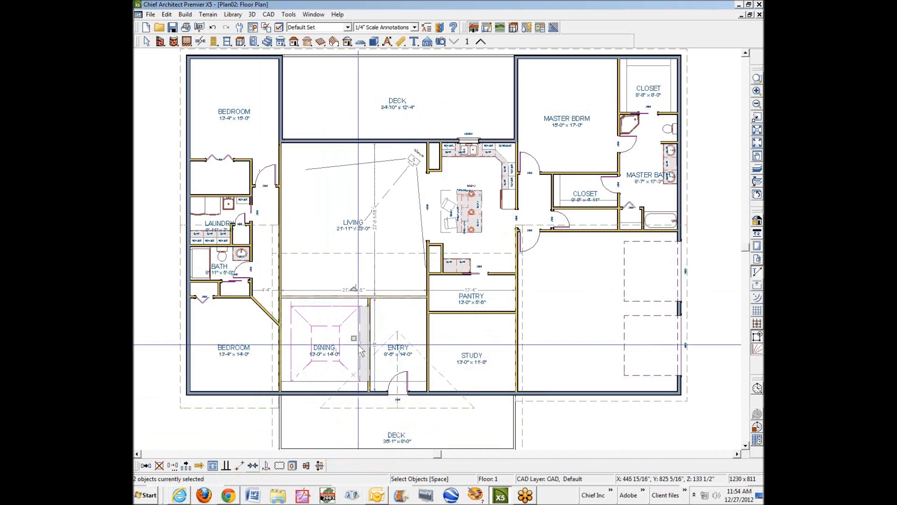
pyautogui.click(369, 305)
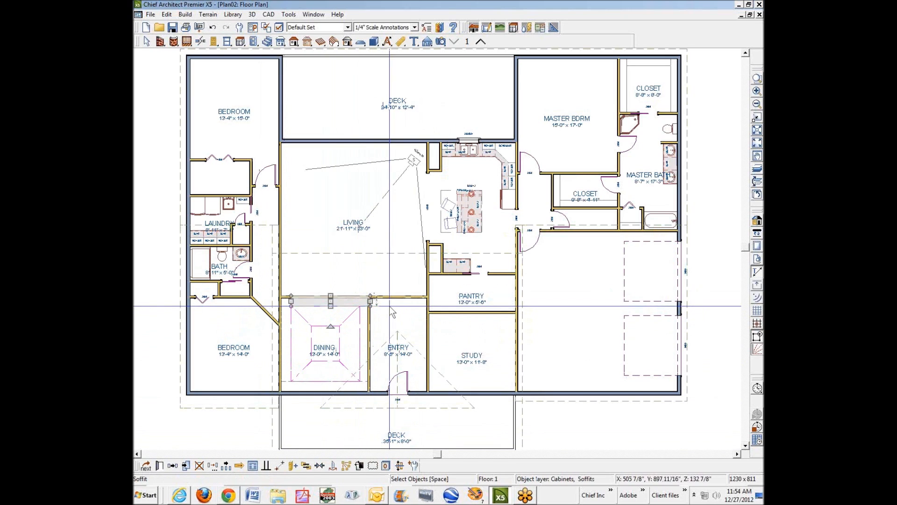
pyautogui.press('Delete')
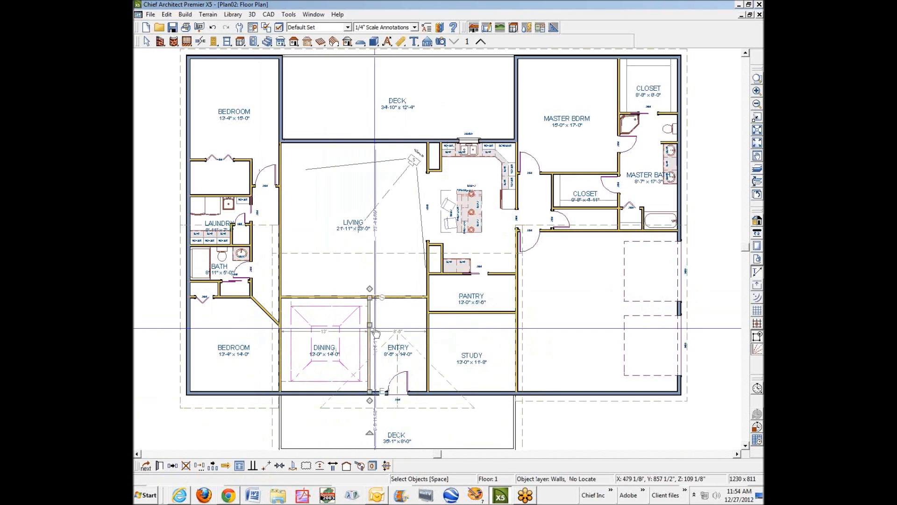
# Step: Make the wall along the living room and the wall between dining and entry invisible
pyautogui.click(410, 299)
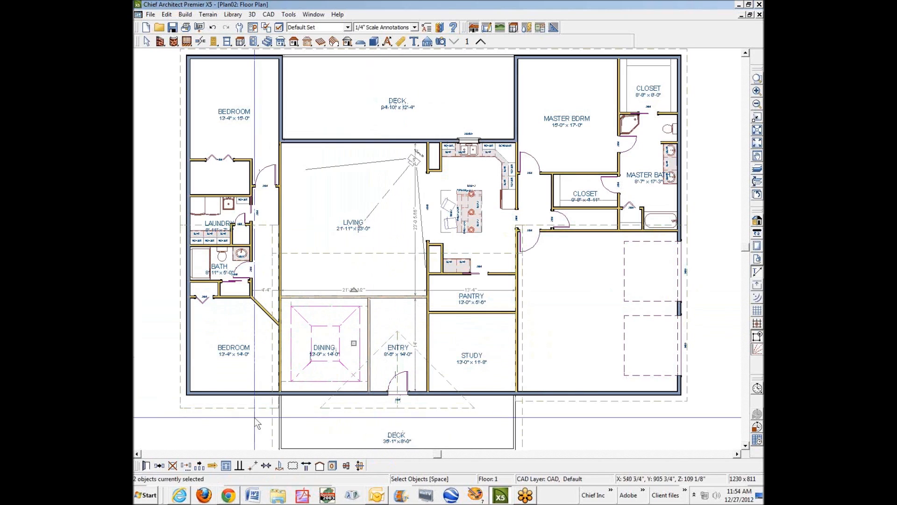
pyautogui.click(147, 465)
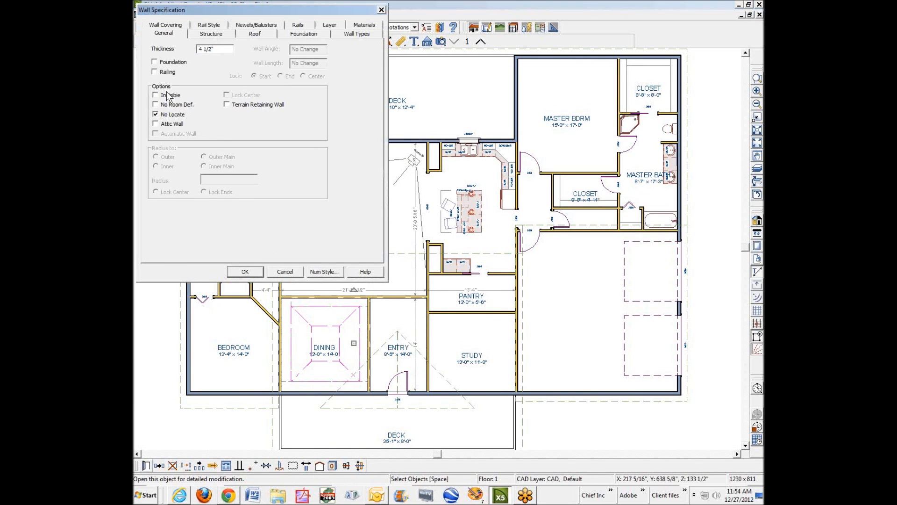
pyautogui.click(245, 271)
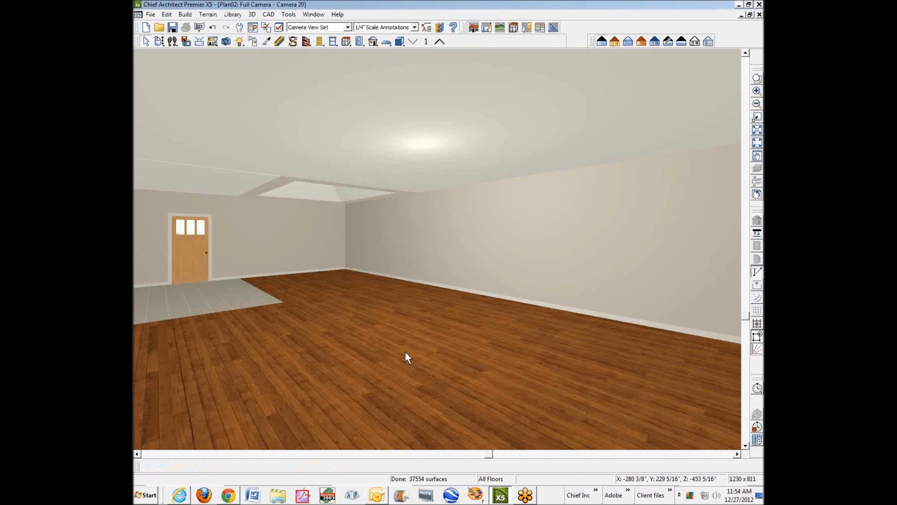
# Step: In the living room camera view, hide the living room and entry ceiling surfaces to expose the attic walls above
pyautogui.click(302, 41)
pyautogui.click(430, 96)
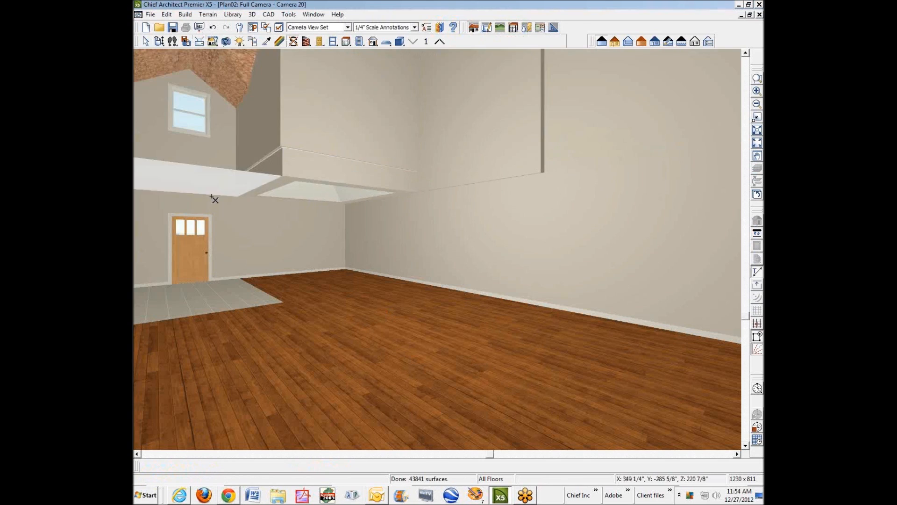
pyautogui.click(208, 178)
pyautogui.click(398, 176)
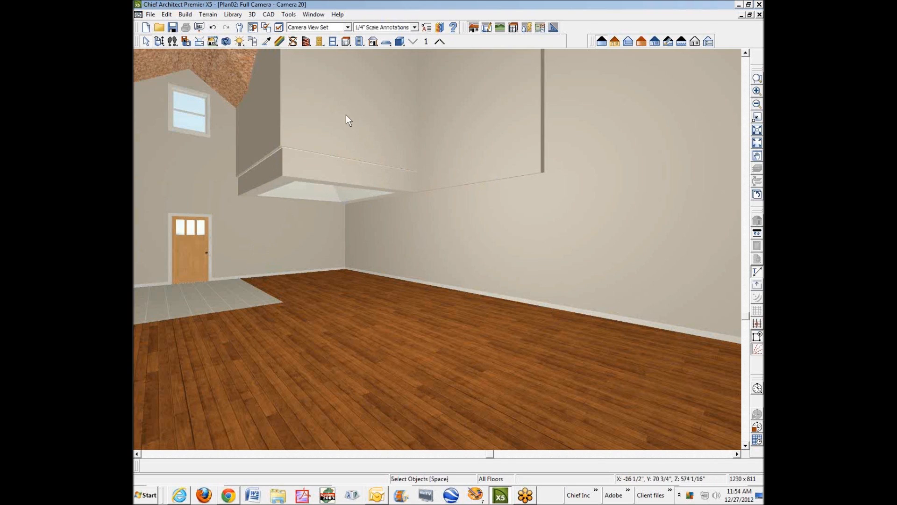
# Step: Change the wall type of the attic wall above the dining room's entry side to Interior-4
pyautogui.click(332, 113)
pyautogui.click(270, 117)
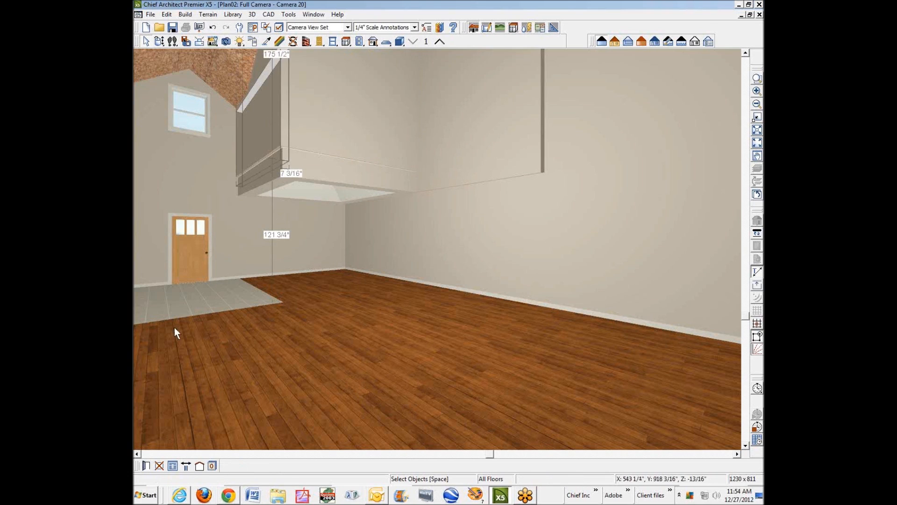
pyautogui.click(172, 465)
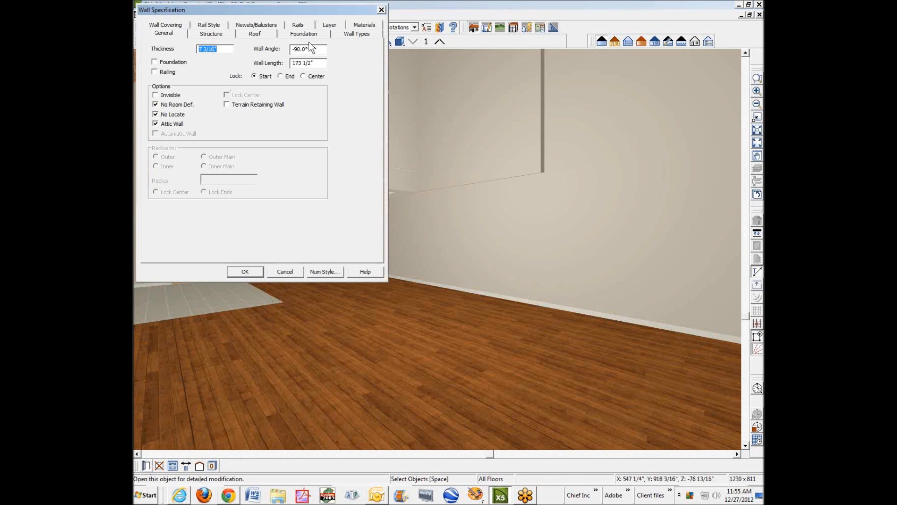
pyautogui.click(357, 33)
pyautogui.click(279, 59)
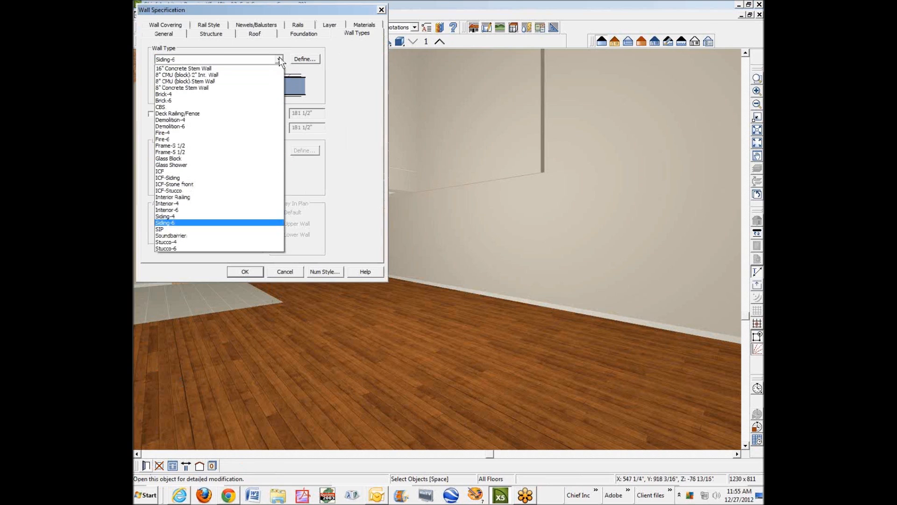
pyautogui.click(184, 205)
pyautogui.click(245, 272)
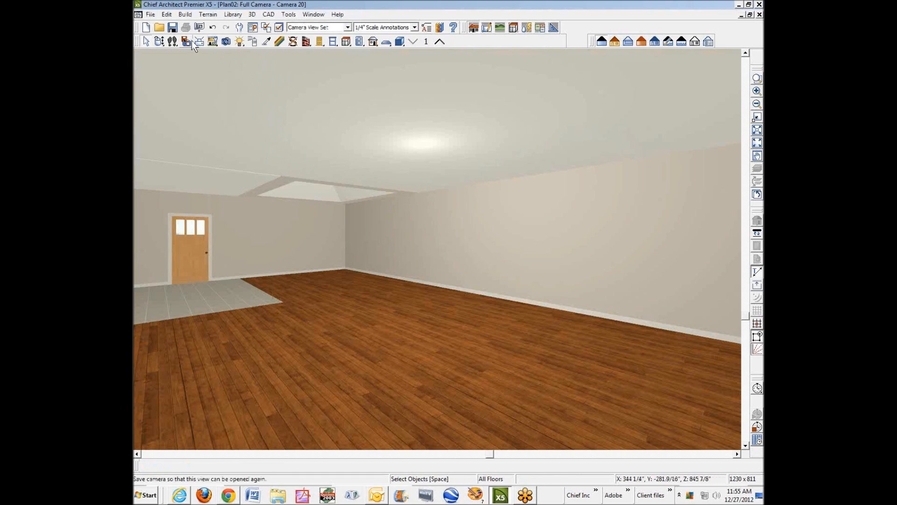
# Step: Hide the living room and entry ceiling surfaces again to inspect the attic walls, and close the camera view
pyautogui.click(293, 41)
pyautogui.click(330, 126)
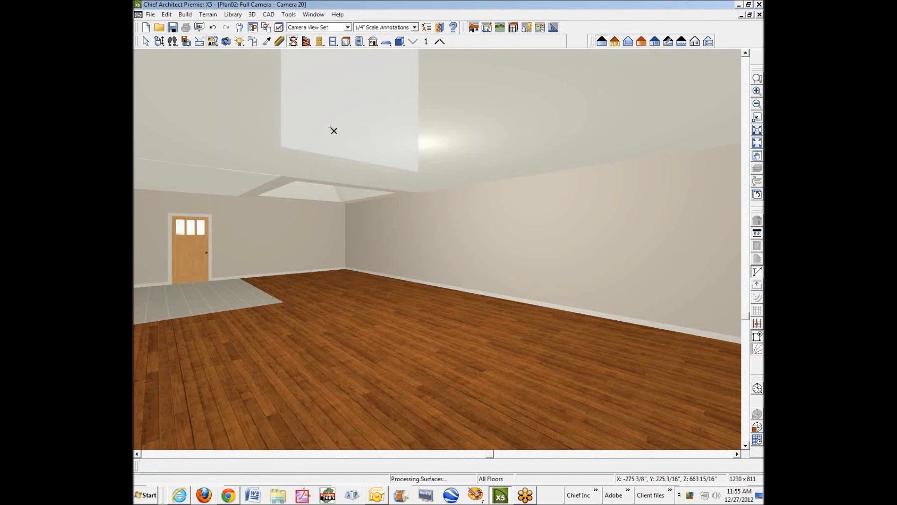
pyautogui.click(204, 171)
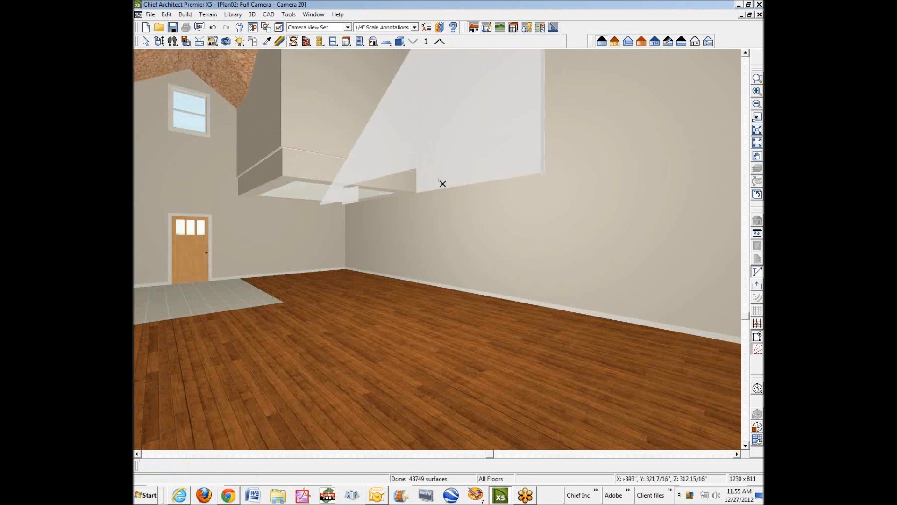
pyautogui.press('space')
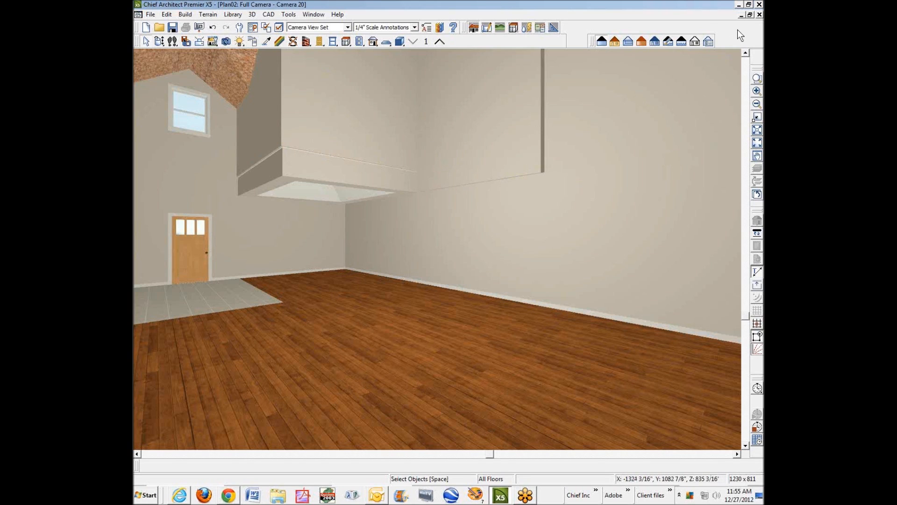
pyautogui.click(760, 14)
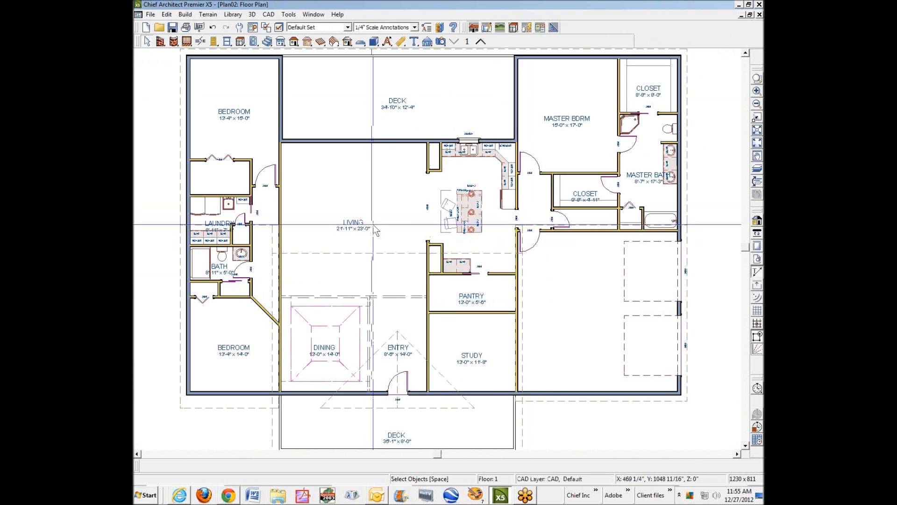
# Step: In the floor plan, delete the 5/8" drywall layer from the living room's ceiling finish
pyautogui.rightClick(393, 216)
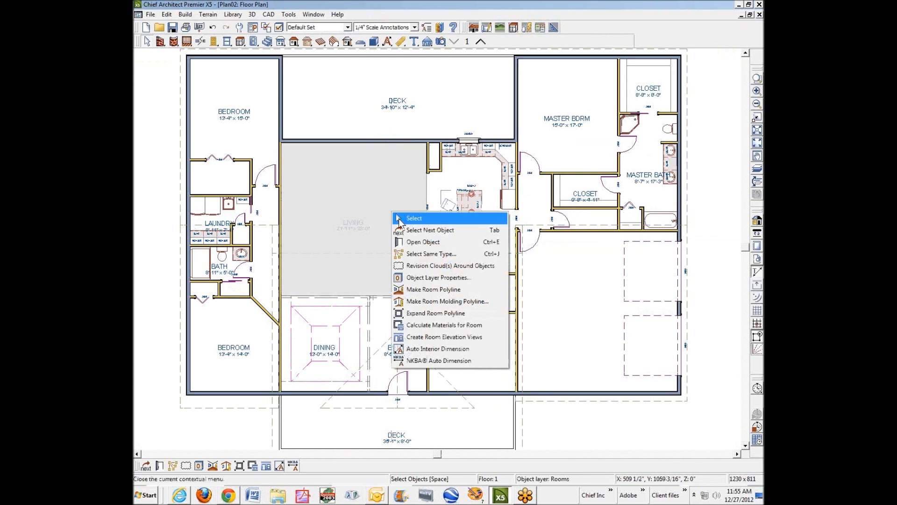
pyautogui.click(443, 242)
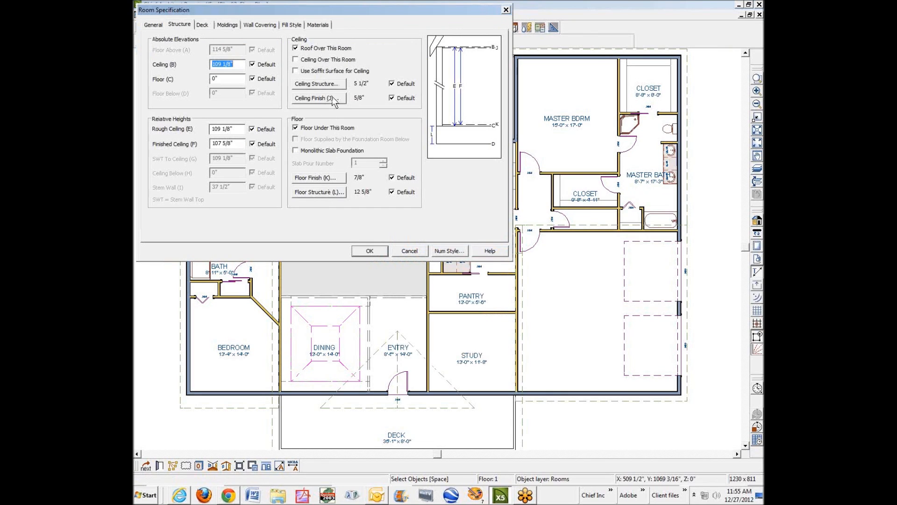
pyautogui.click(332, 99)
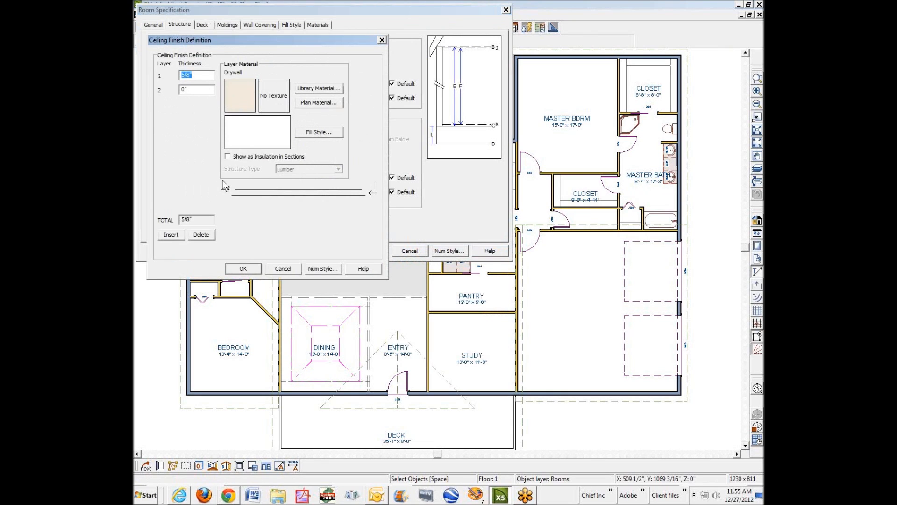
pyautogui.click(201, 235)
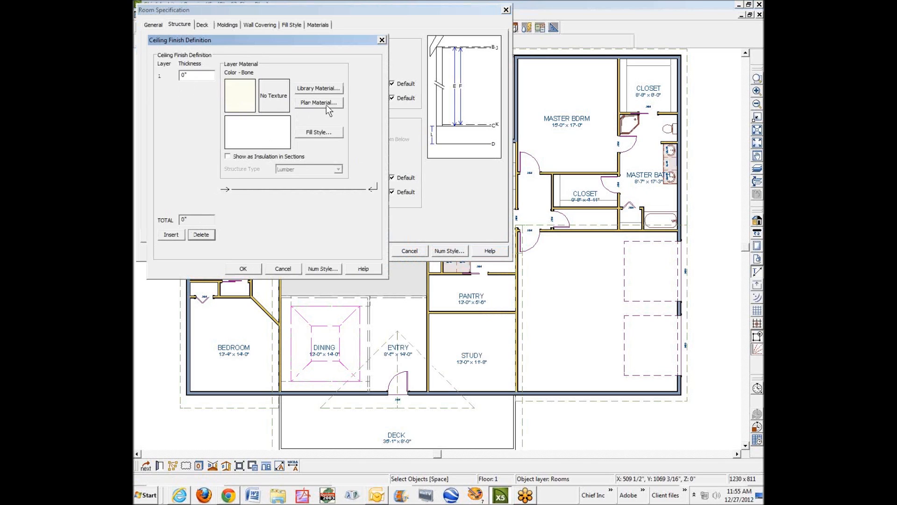
# Step: Assign the library material Opening (no material) to the living room's remaining ceiling finish layer and apply the room settings
pyautogui.click(320, 88)
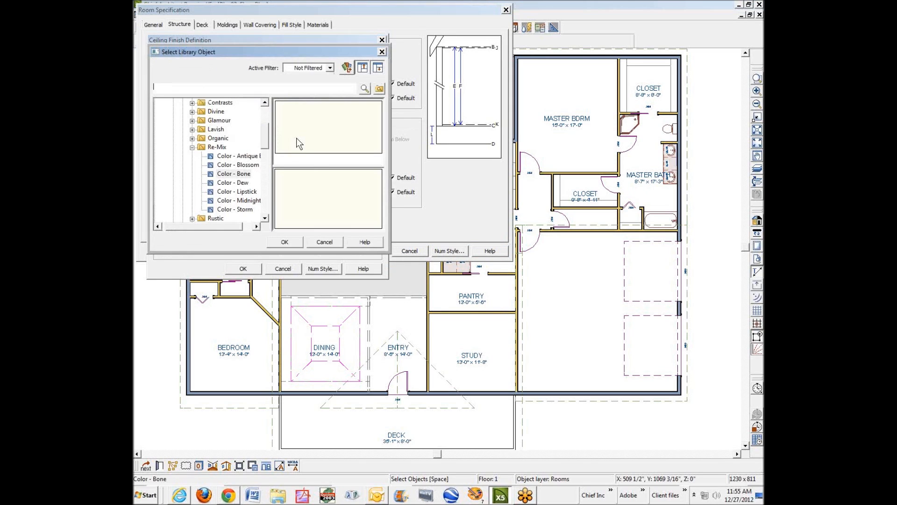
pyautogui.click(192, 147)
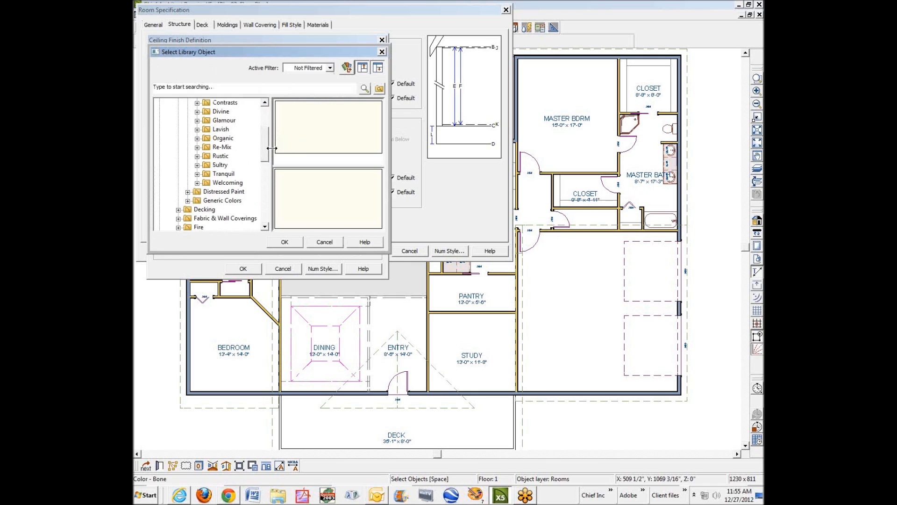
pyautogui.moveTo(267, 149); pyautogui.dragTo(266, 121)
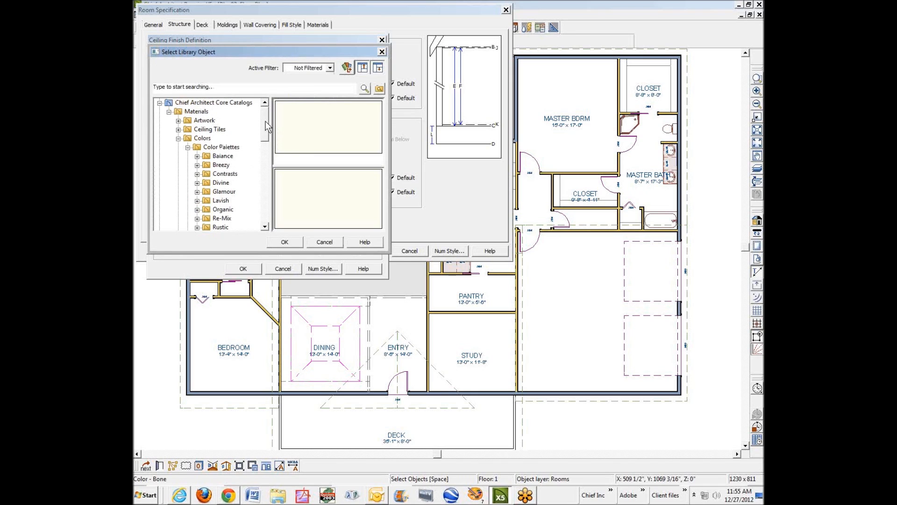
pyautogui.click(179, 138)
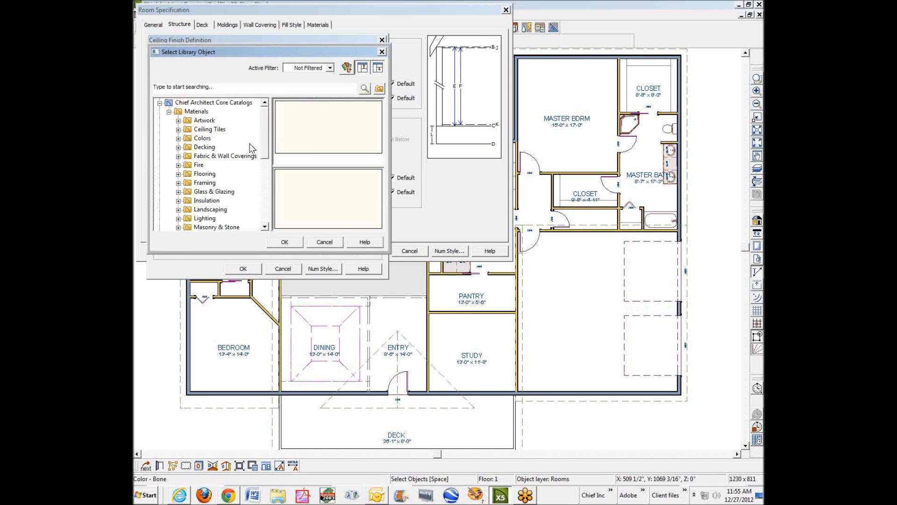
pyautogui.moveTo(261, 134); pyautogui.dragTo(274, 153)
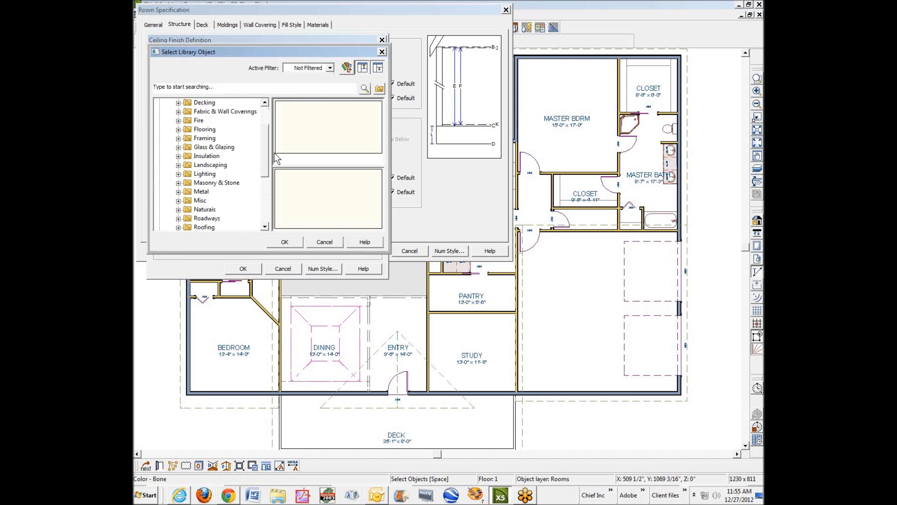
pyautogui.click(178, 200)
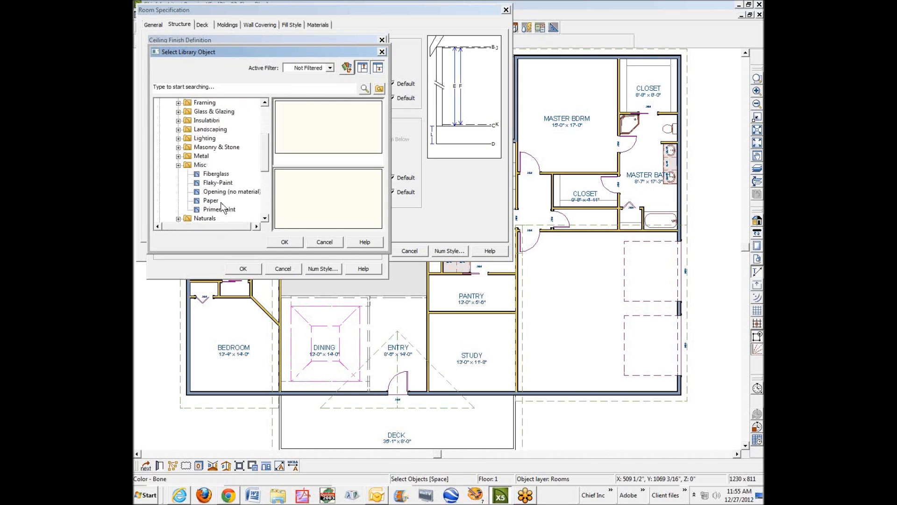
pyautogui.click(208, 192)
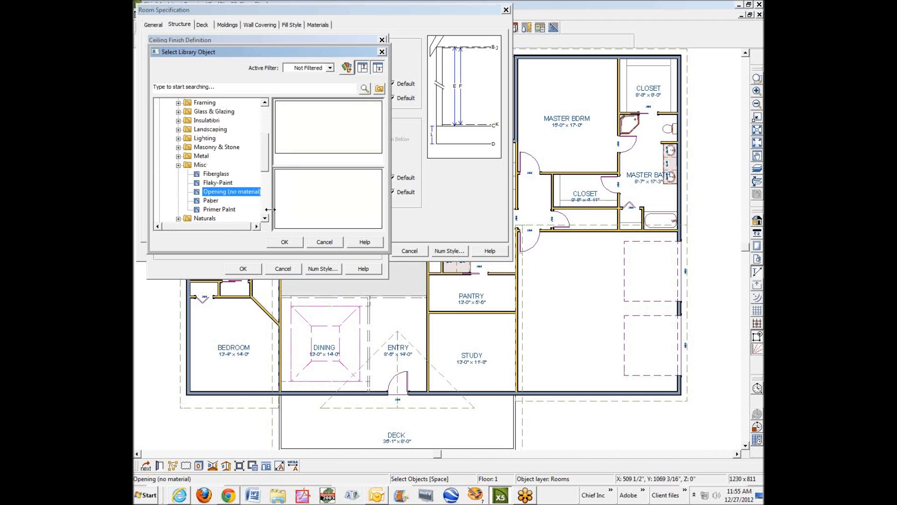
pyautogui.click(285, 243)
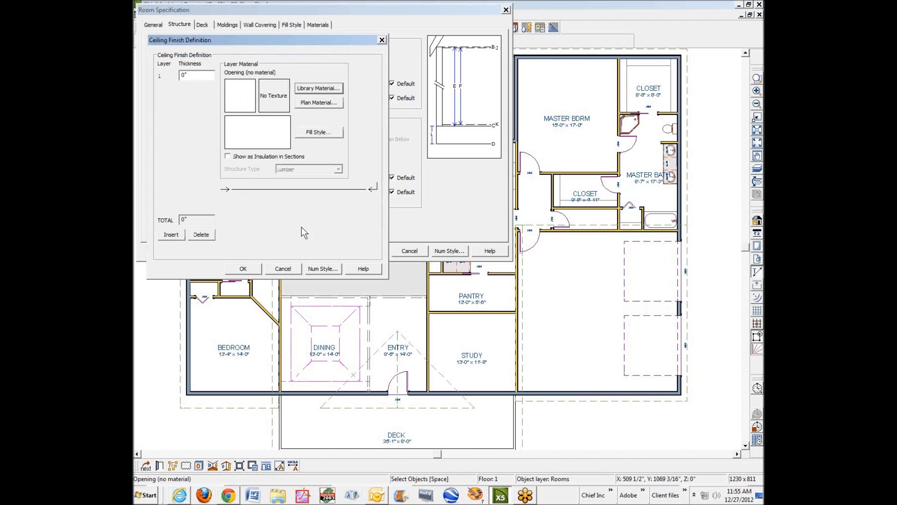
pyautogui.click(249, 272)
pyautogui.click(370, 252)
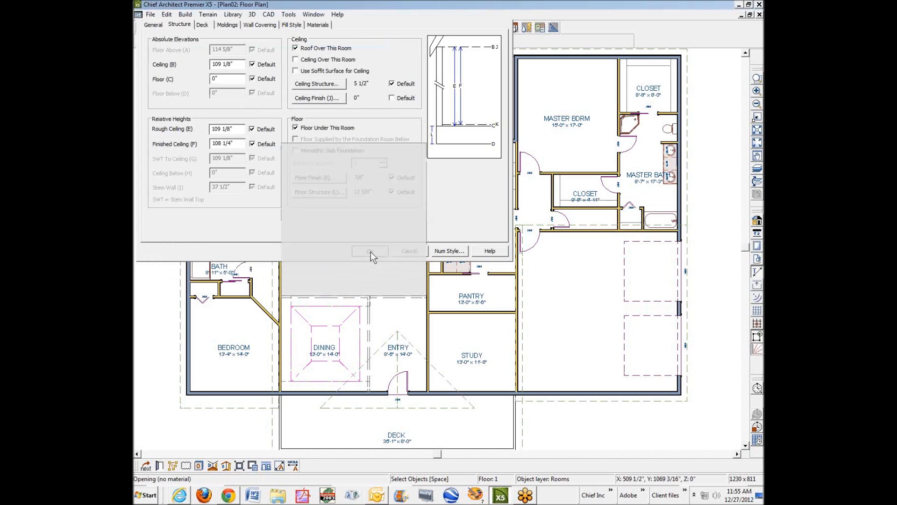
# Step: Delete the 5/8" drywall layer from the entry room's ceiling finish
pyautogui.rightClick(406, 319)
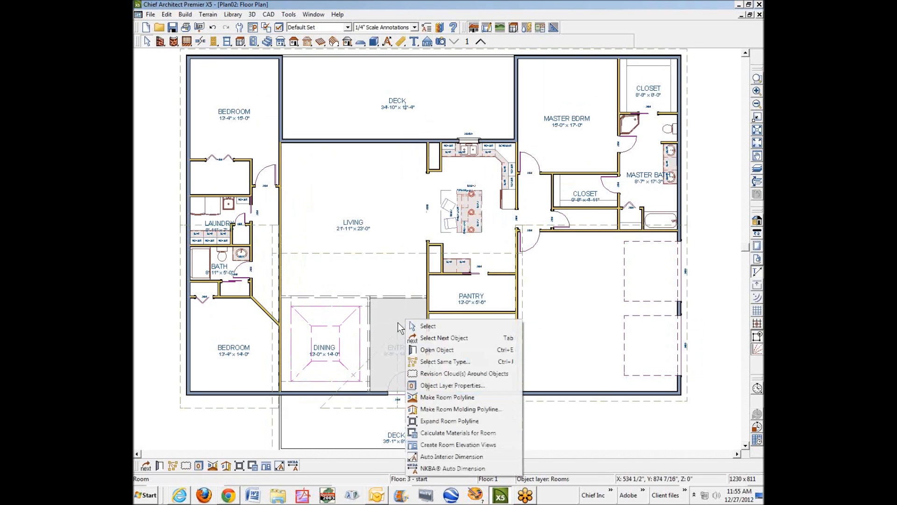
pyautogui.click(453, 351)
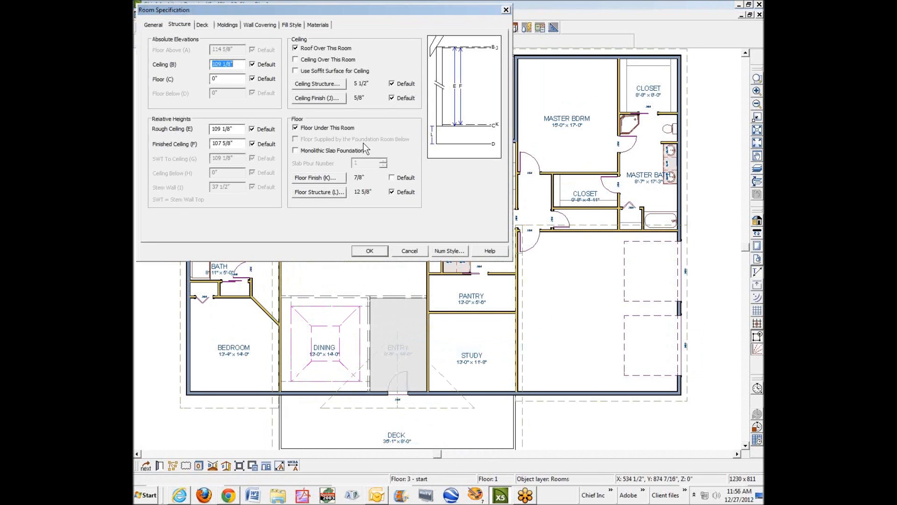
pyautogui.click(320, 24)
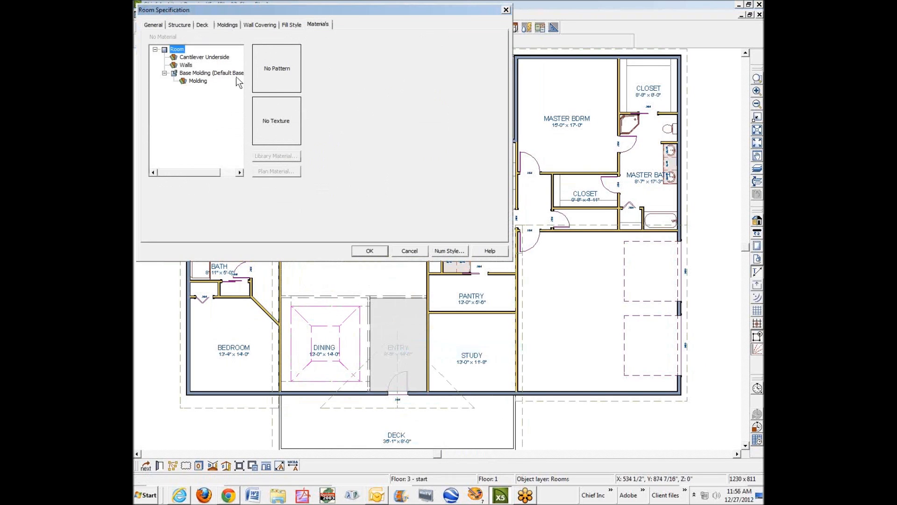
pyautogui.click(179, 25)
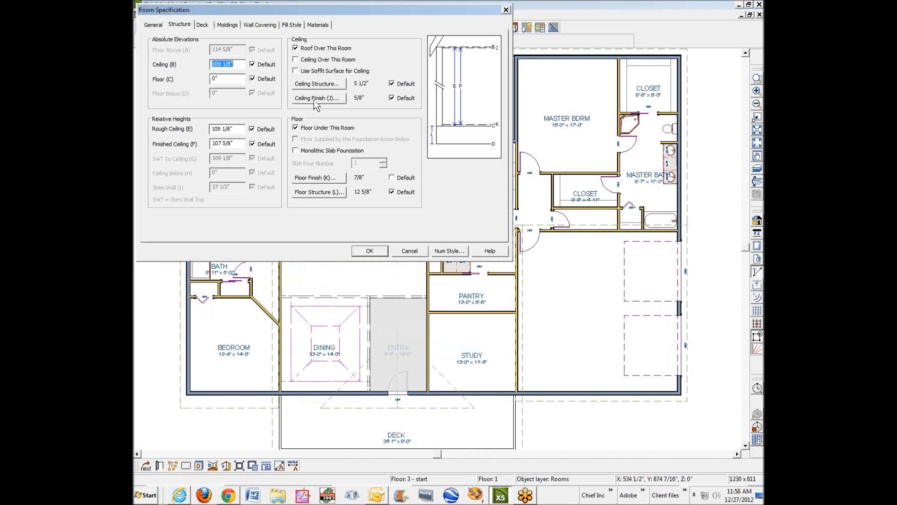
pyautogui.click(315, 98)
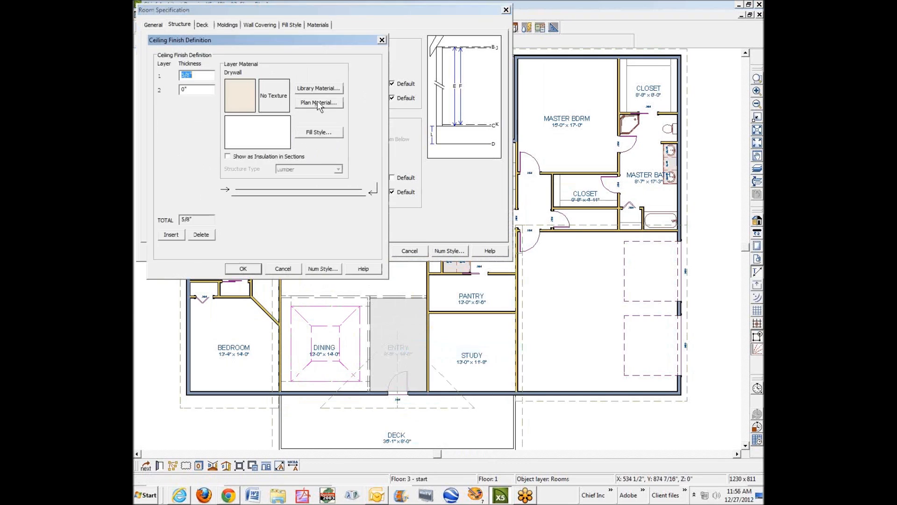
pyautogui.click(201, 235)
# Step: Assign the plan material Opening (no material) to the entry room's remaining ceiling finish layer and apply the room settings
pyautogui.click(239, 92)
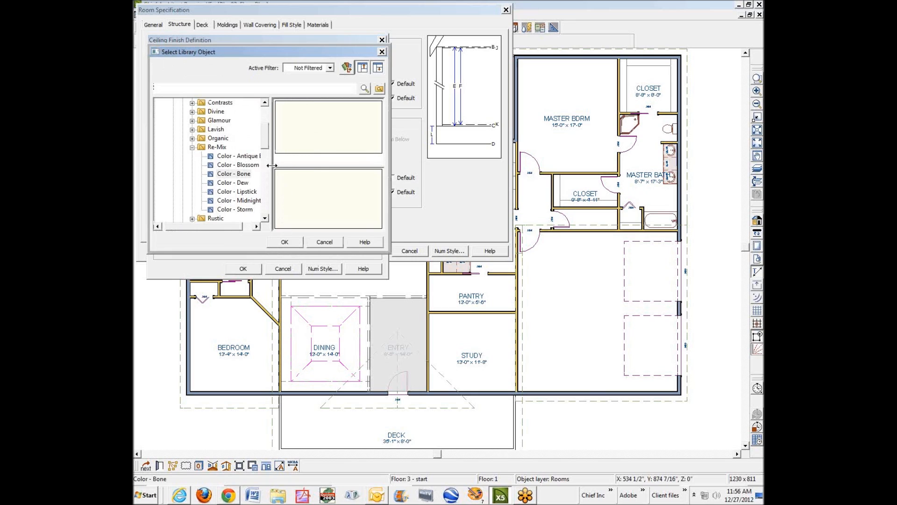
pyautogui.click(333, 240)
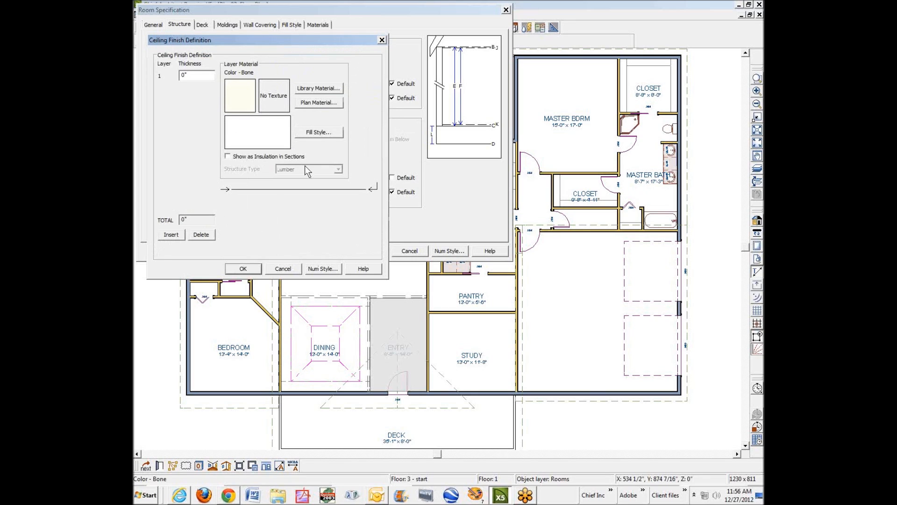
pyautogui.click(321, 103)
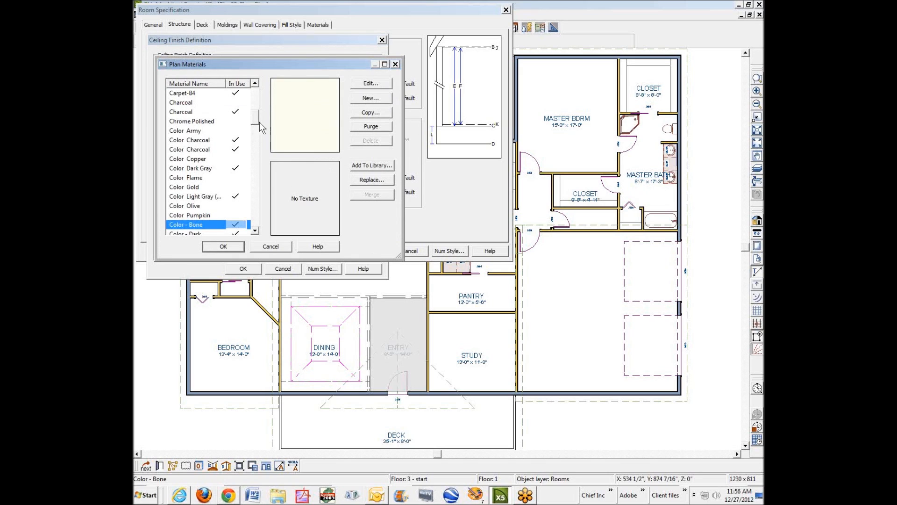
pyautogui.press('o')
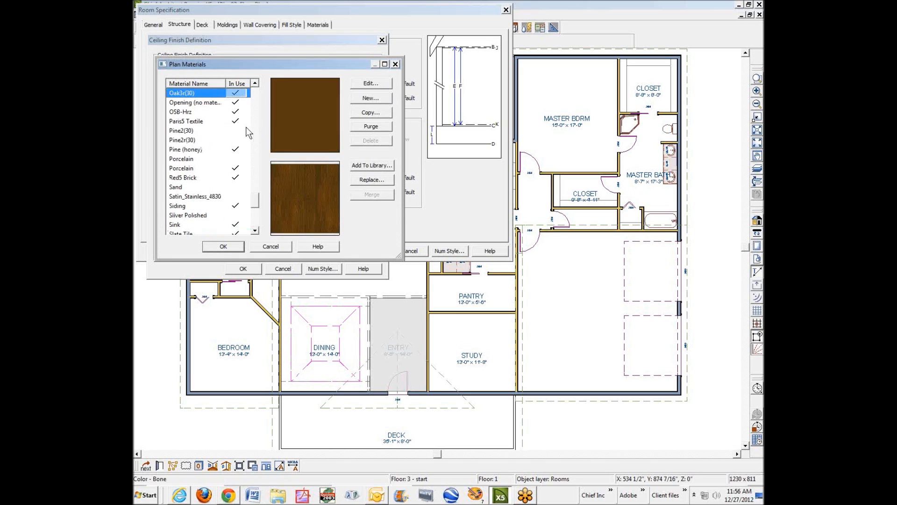
pyautogui.click(194, 104)
pyautogui.click(223, 246)
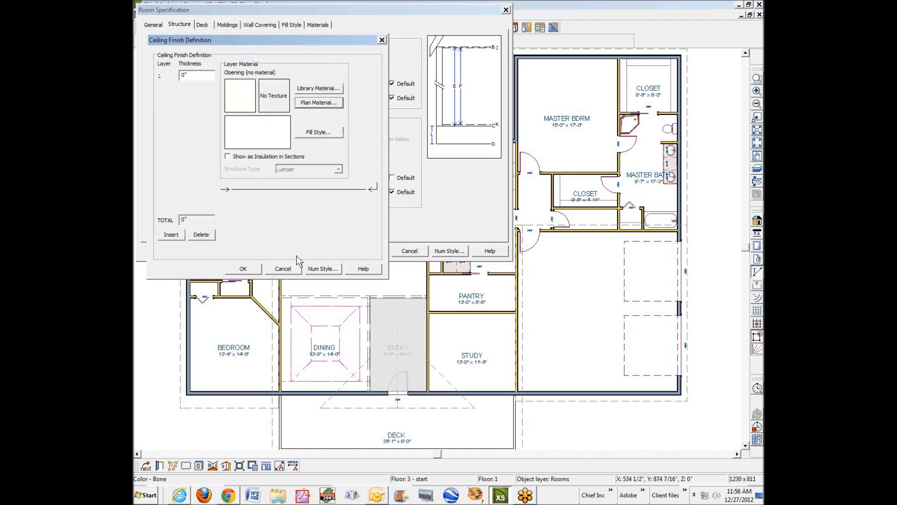
pyautogui.click(244, 269)
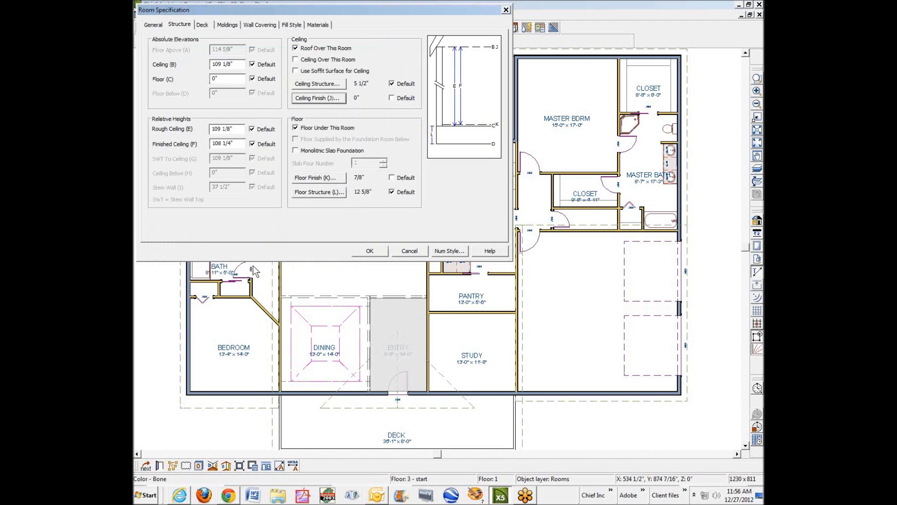
pyautogui.click(369, 251)
# Step: Create a full camera view of the living room facing the entry and aim it up at the roof underside
pyautogui.click(440, 42)
pyautogui.moveTo(360, 247); pyautogui.dragTo(360, 247)
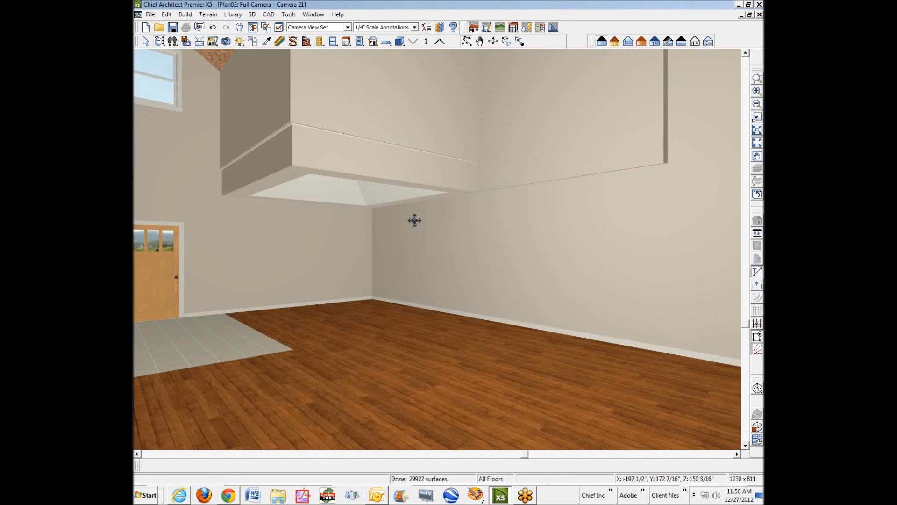
pyautogui.moveTo(415, 220); pyautogui.dragTo(430, 215)
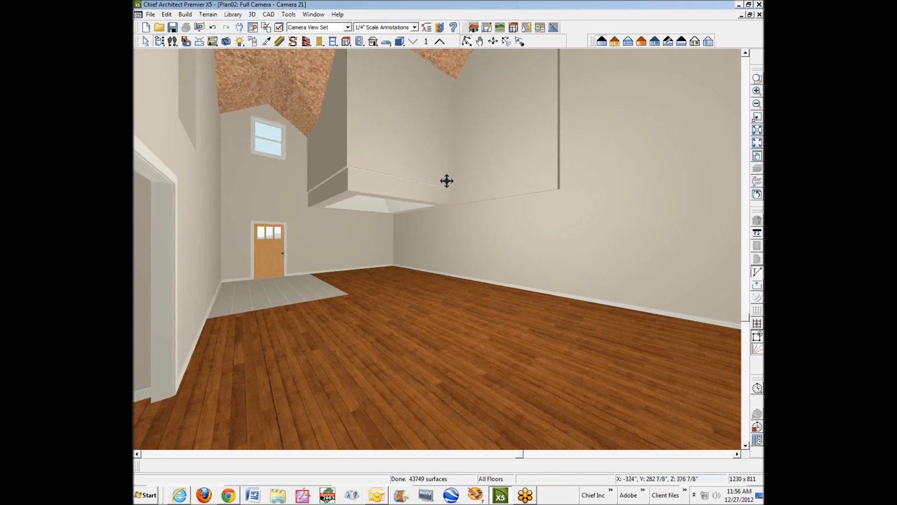
pyautogui.moveTo(445, 176); pyautogui.dragTo(412, 145)
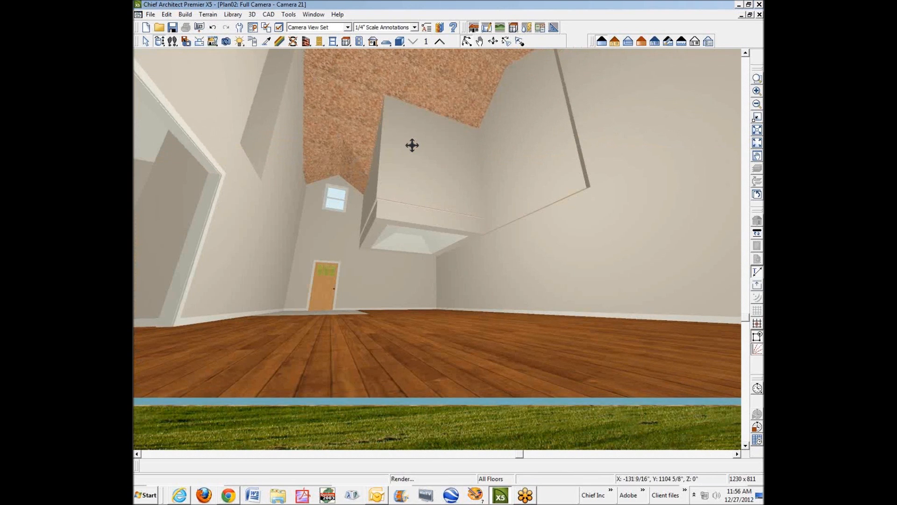
pyautogui.moveTo(428, 72); pyautogui.dragTo(427, 72)
pyautogui.press('space')
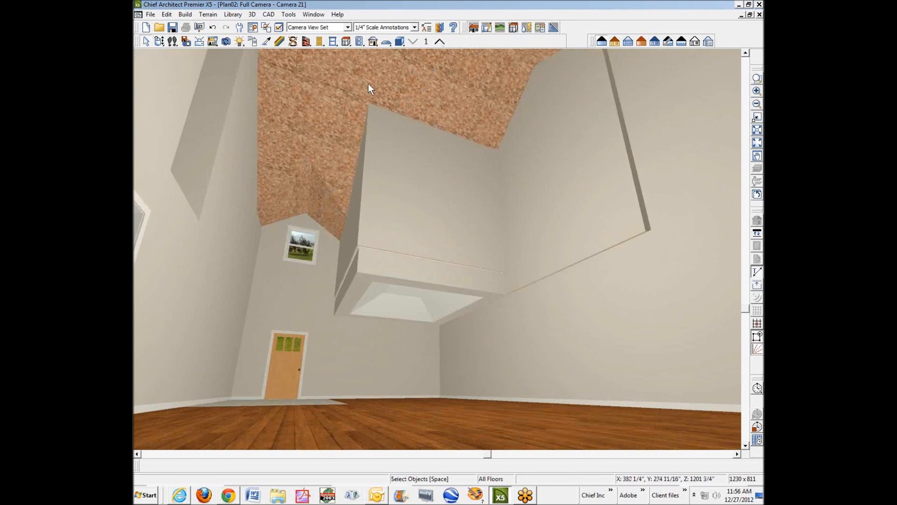
# Step: Set the Soffit/Eave material of the large roof plane above the entry and dining area to Drywall
pyautogui.rightClick(407, 63)
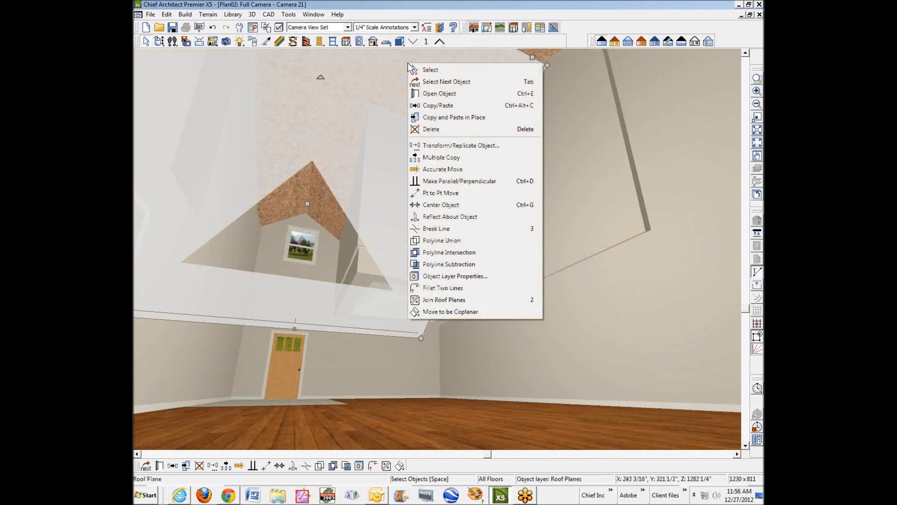
pyautogui.hotkey('alt', 'space')
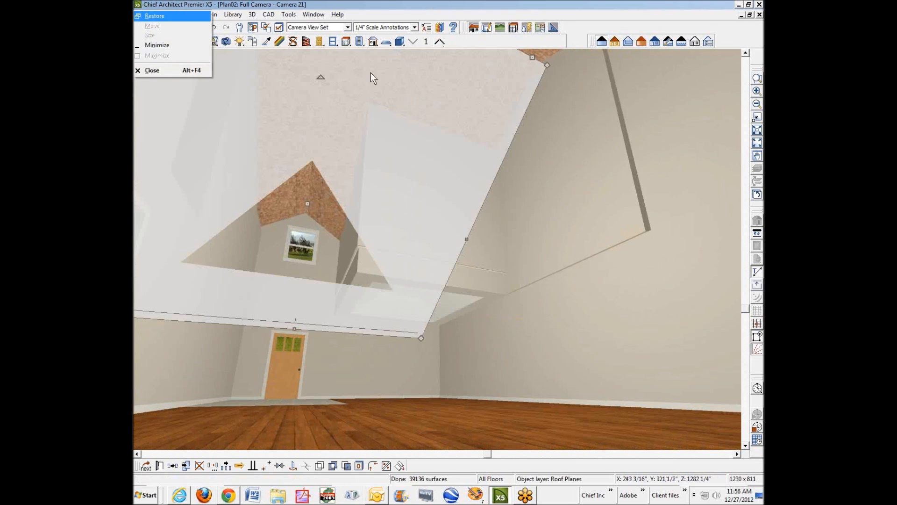
pyautogui.press('Escape')
pyautogui.rightClick(444, 80)
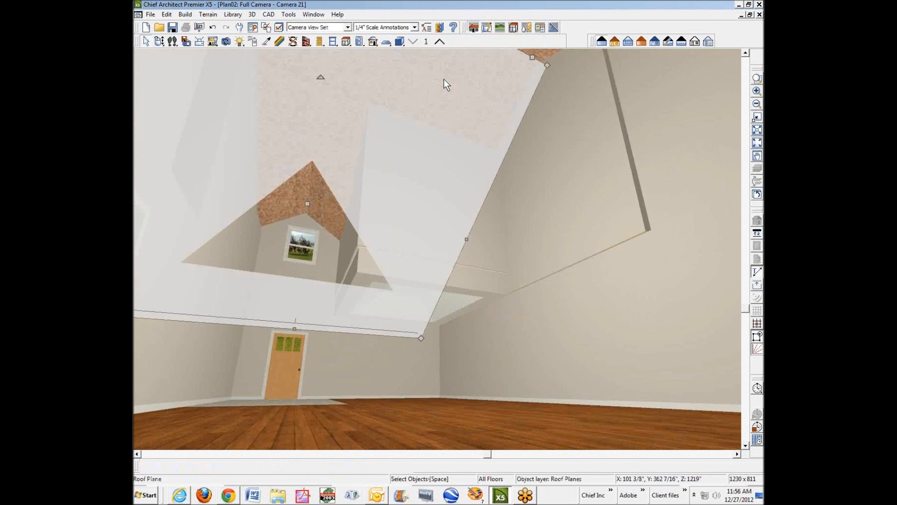
pyautogui.click(501, 108)
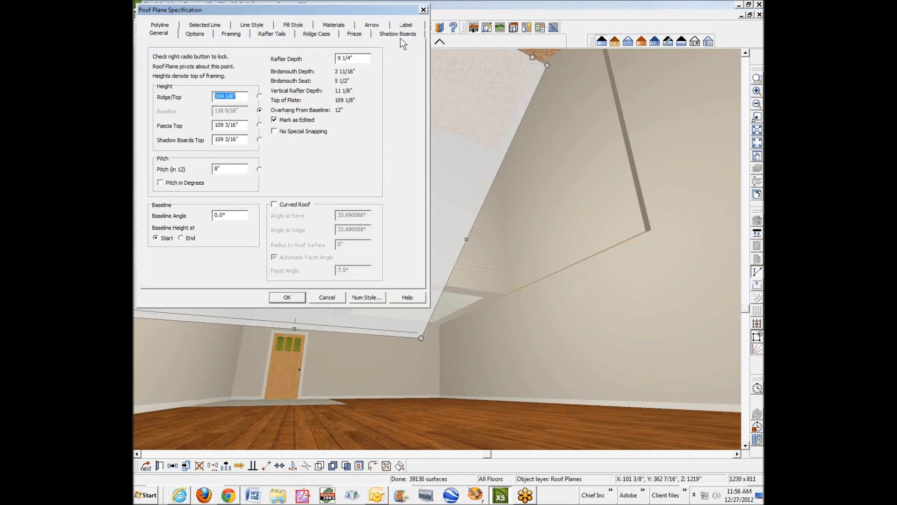
pyautogui.click(331, 26)
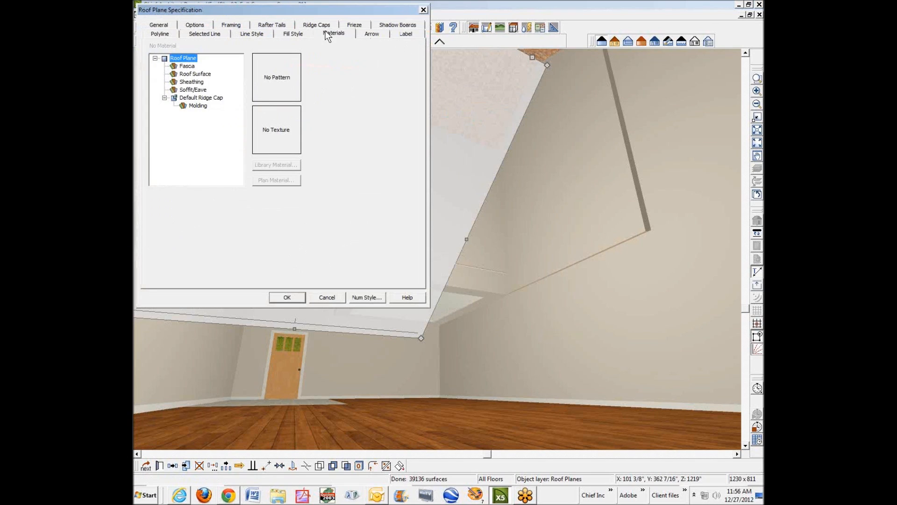
pyautogui.click(200, 90)
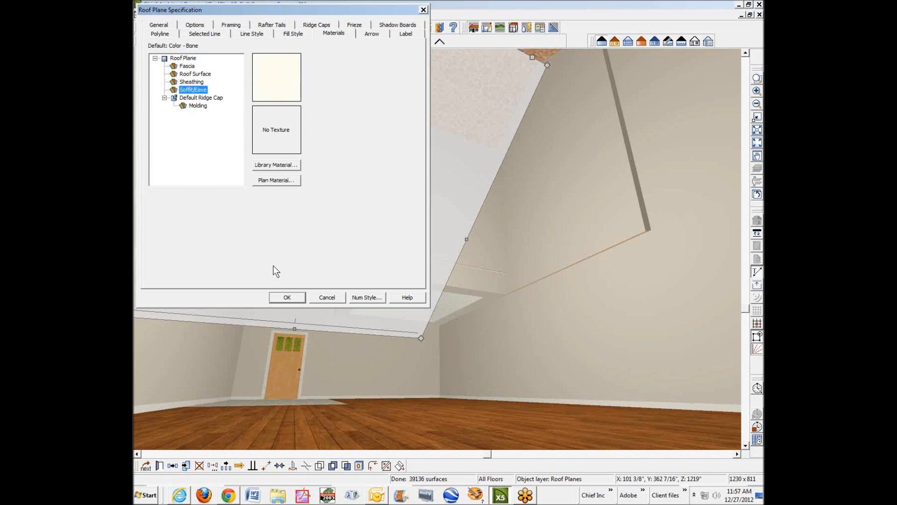
pyautogui.click(276, 180)
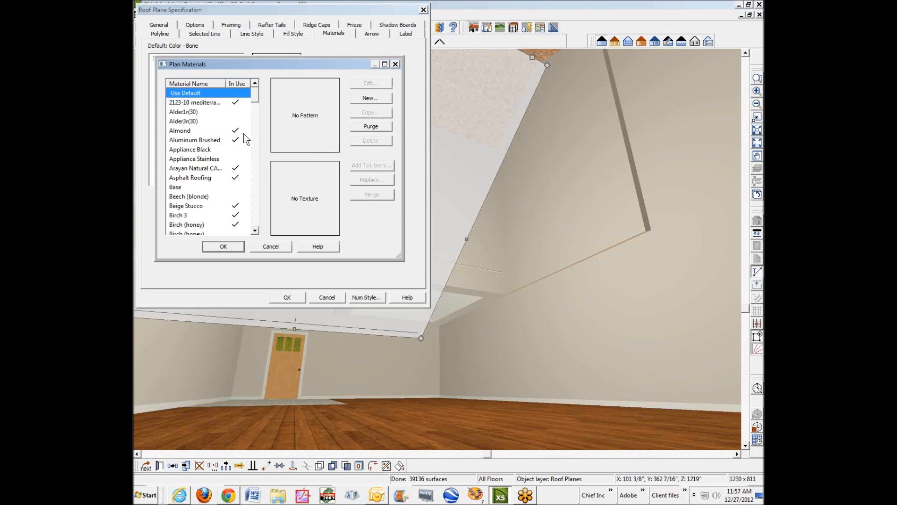
pyautogui.press('d')
pyautogui.click(236, 248)
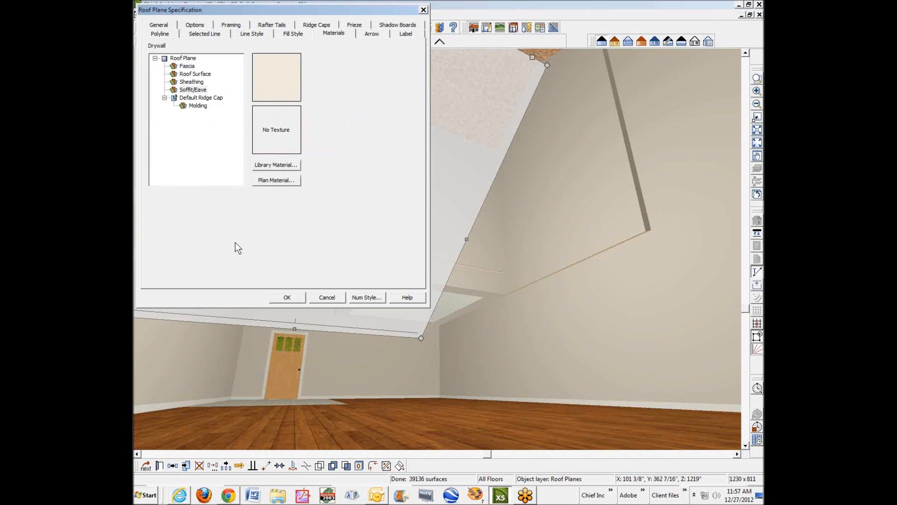
pyautogui.click(293, 299)
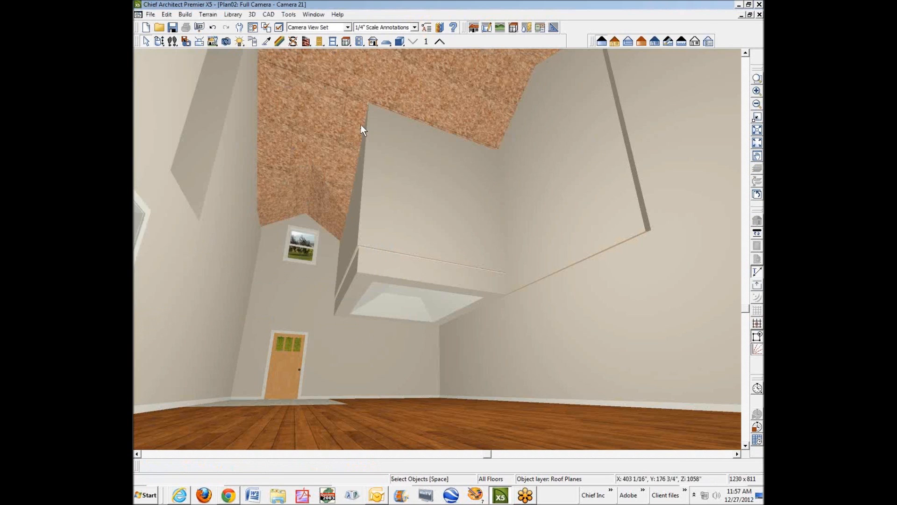
# Step: Set the Sheathing material of the large roof plane above the entry and dining area to Drywall
pyautogui.rightClick(437, 83)
pyautogui.click(472, 115)
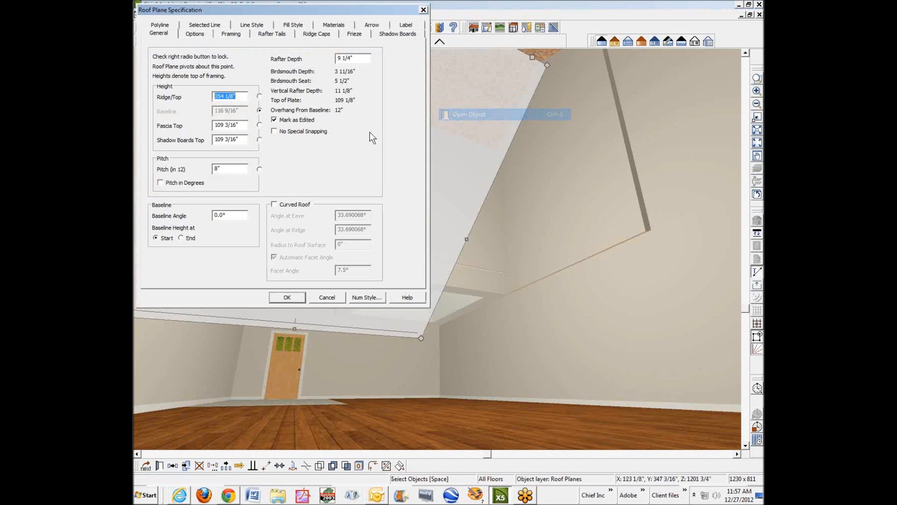
pyautogui.click(341, 26)
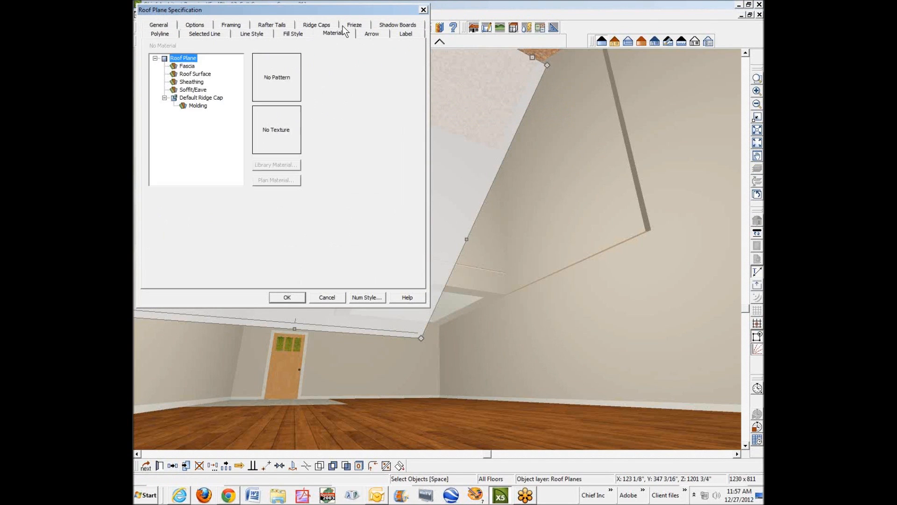
pyautogui.click(183, 81)
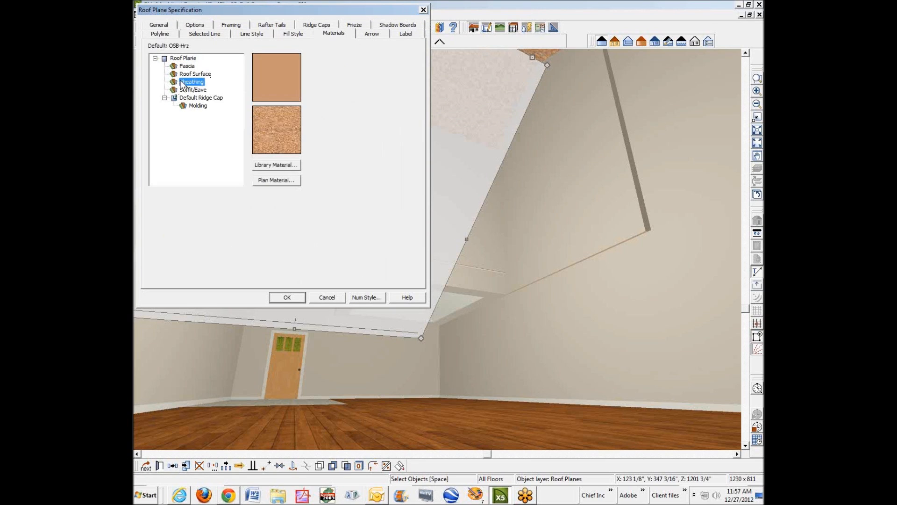
pyautogui.click(290, 180)
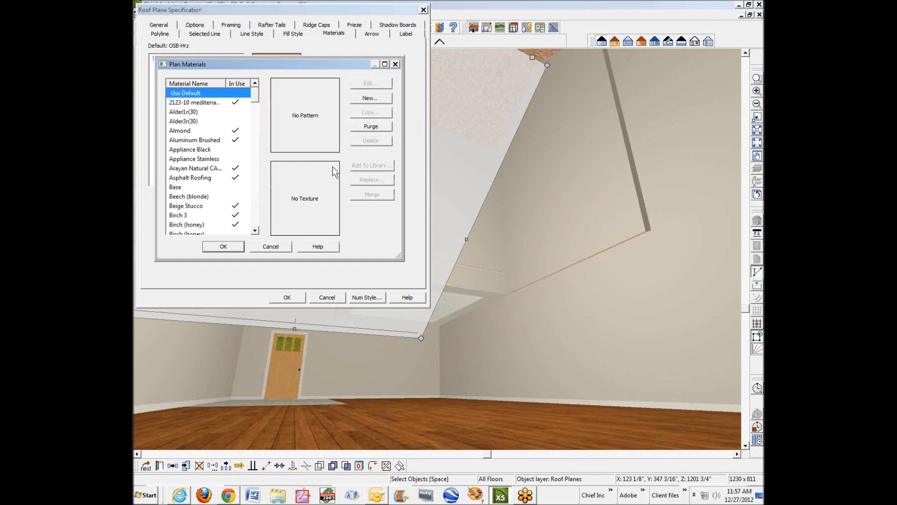
pyautogui.press('d')
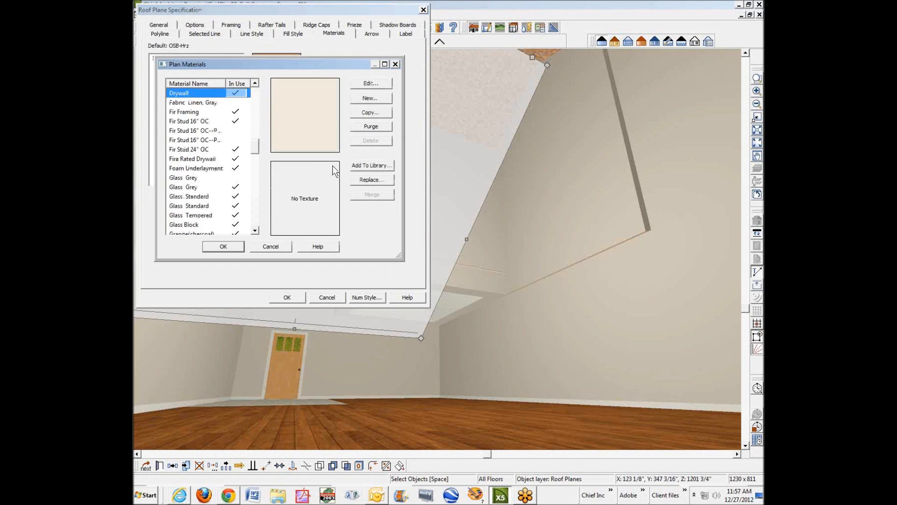
pyautogui.click(232, 248)
pyautogui.click(287, 297)
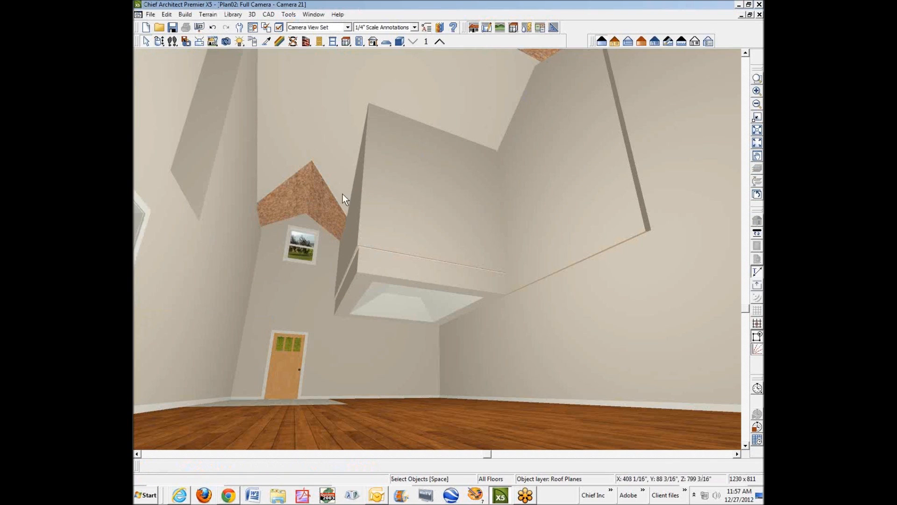
# Step: Select both small gable roof planes above the entry window and set their Sheathing material to Drywall
pyautogui.rightClick(332, 206)
pyautogui.click(343, 210)
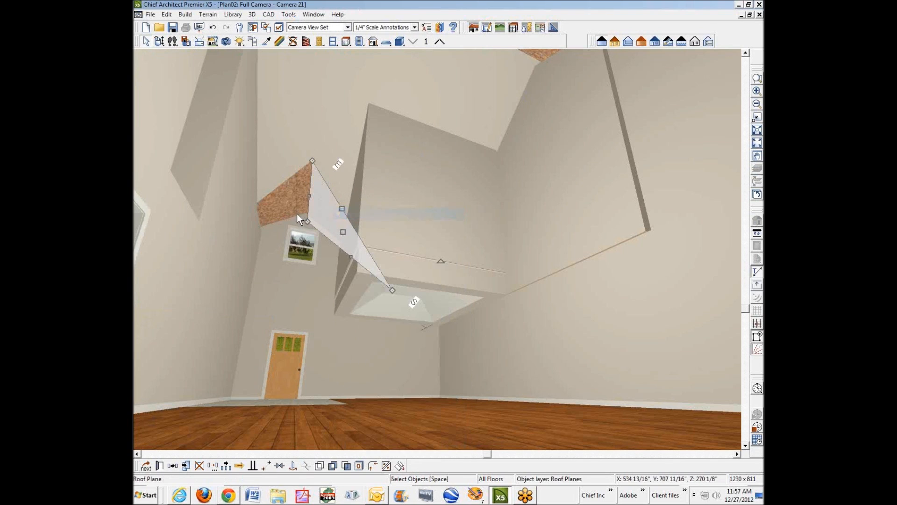
pyautogui.keyDown('shift'); pyautogui.click(291, 204); pyautogui.keyUp('shift')
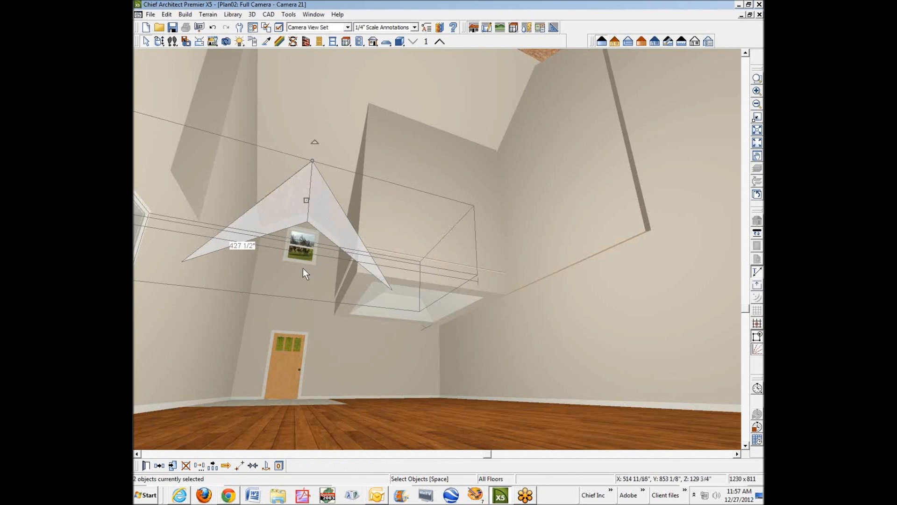
pyautogui.click(146, 465)
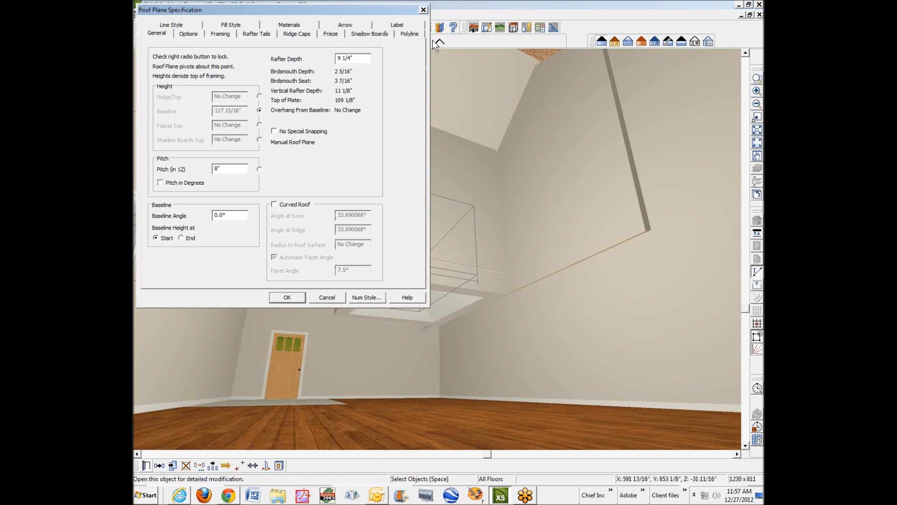
pyautogui.click(289, 26)
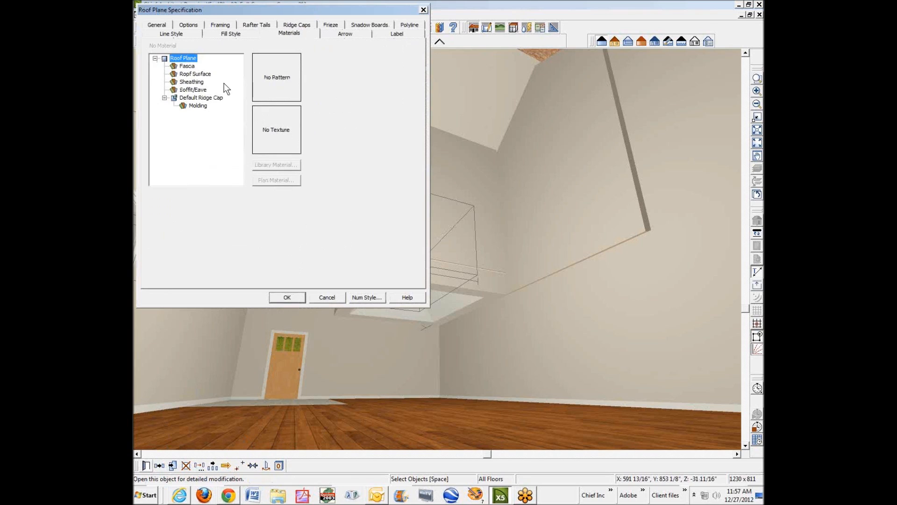
pyautogui.click(200, 83)
pyautogui.click(276, 180)
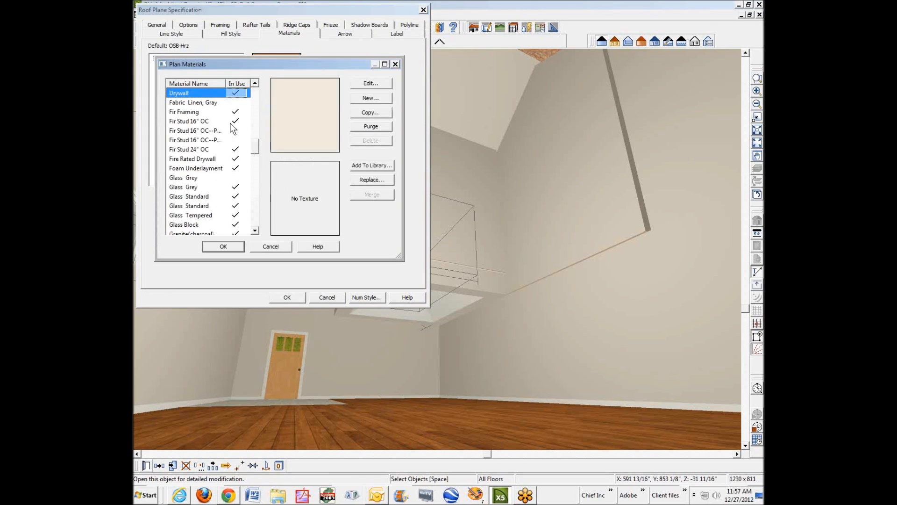
pyautogui.click(223, 246)
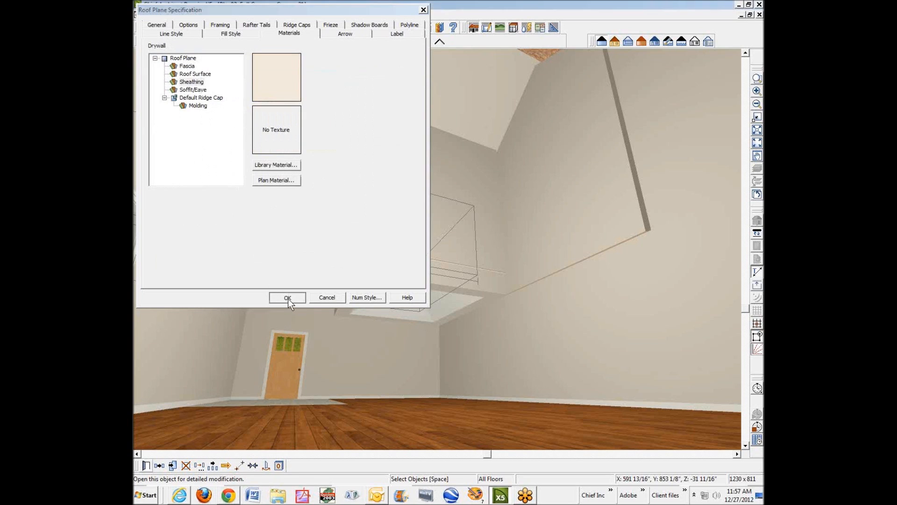
pyautogui.click(287, 298)
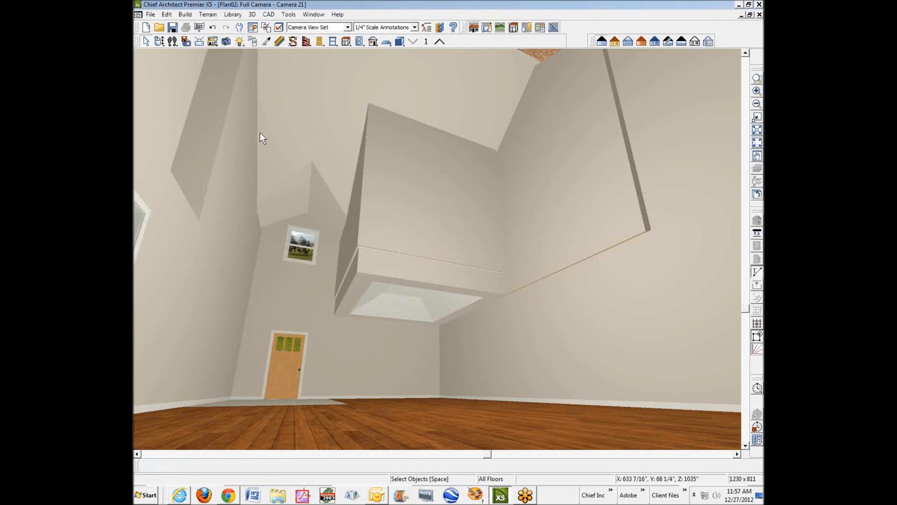
# Step: Set the Sheathing material of the remaining unfinished roof plane high above the living room to Drywall
pyautogui.rightClick(548, 53)
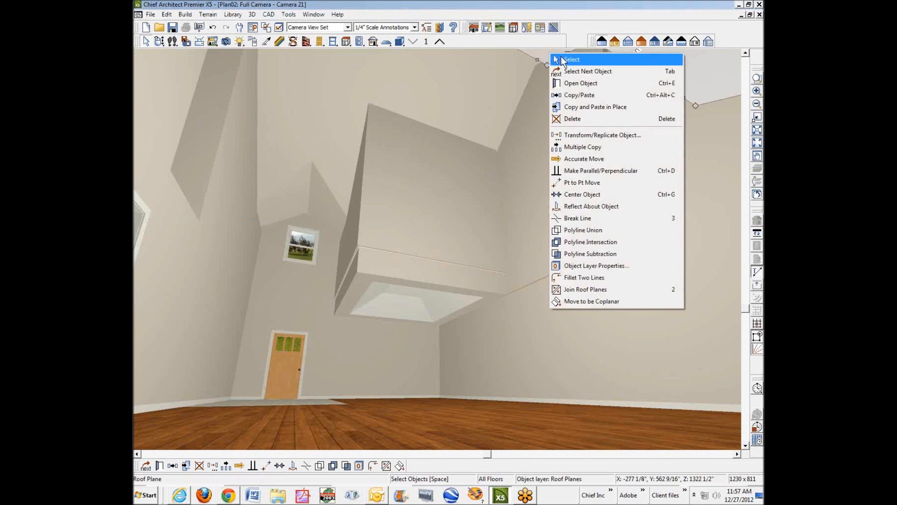
pyautogui.click(589, 83)
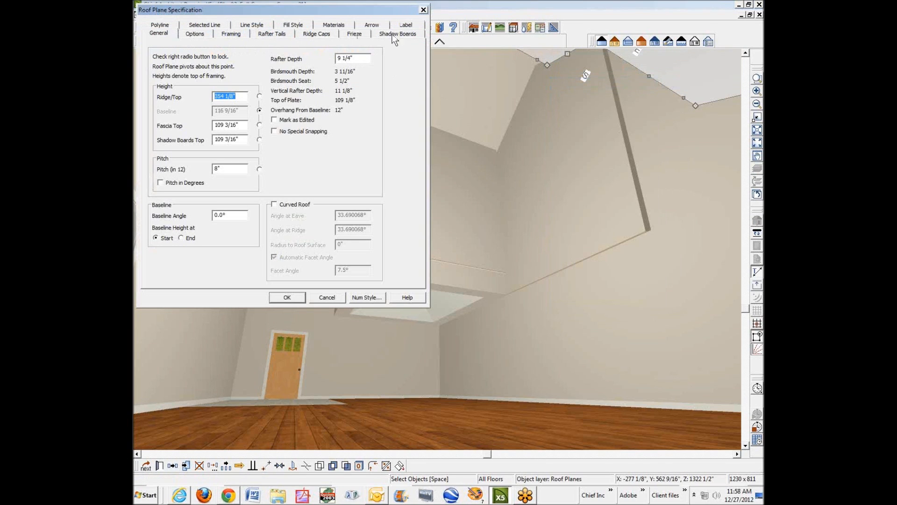
pyautogui.click(327, 27)
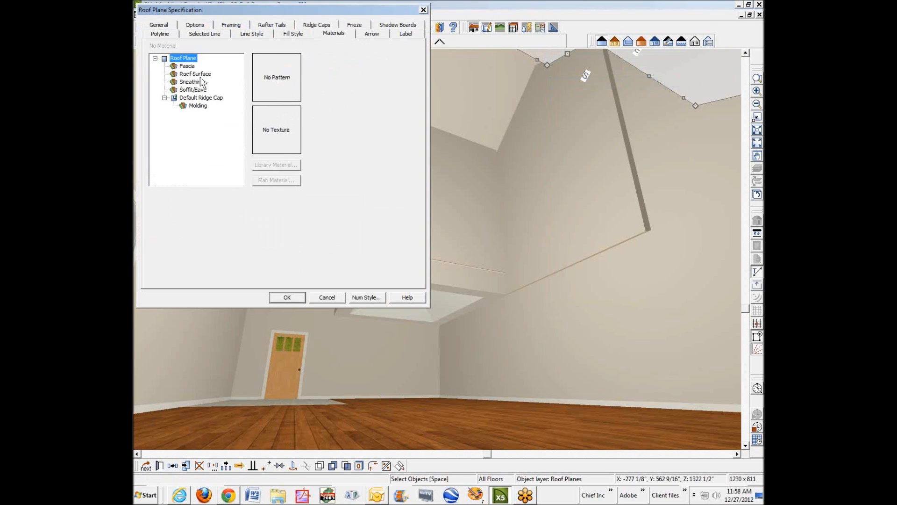
pyautogui.click(191, 82)
pyautogui.click(276, 180)
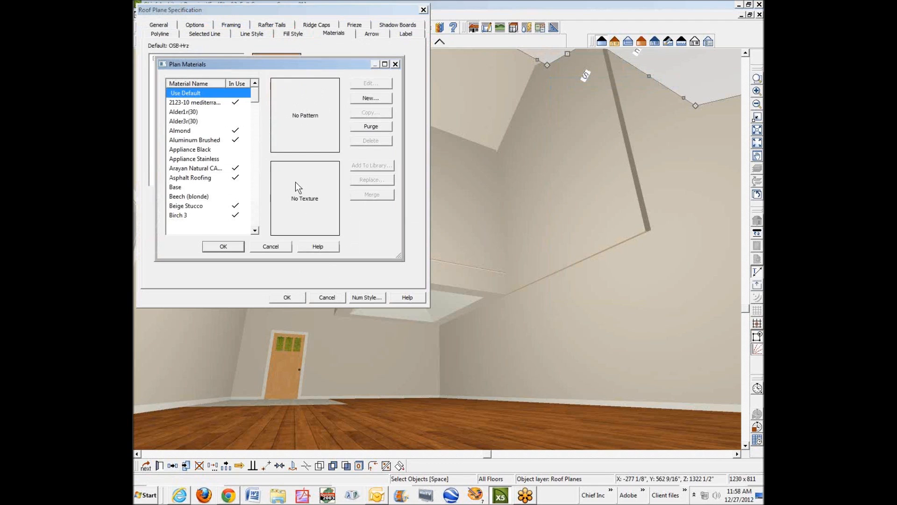
pyautogui.press('d')
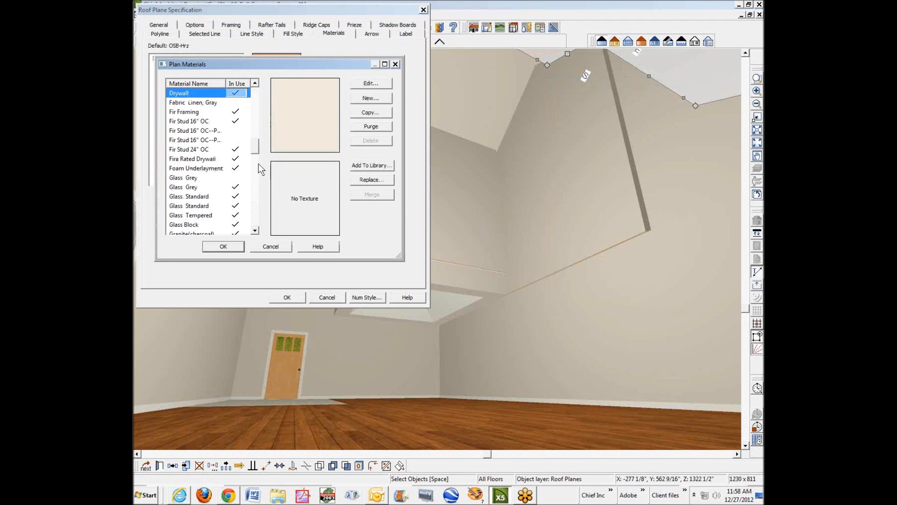
pyautogui.click(241, 242)
pyautogui.click(287, 297)
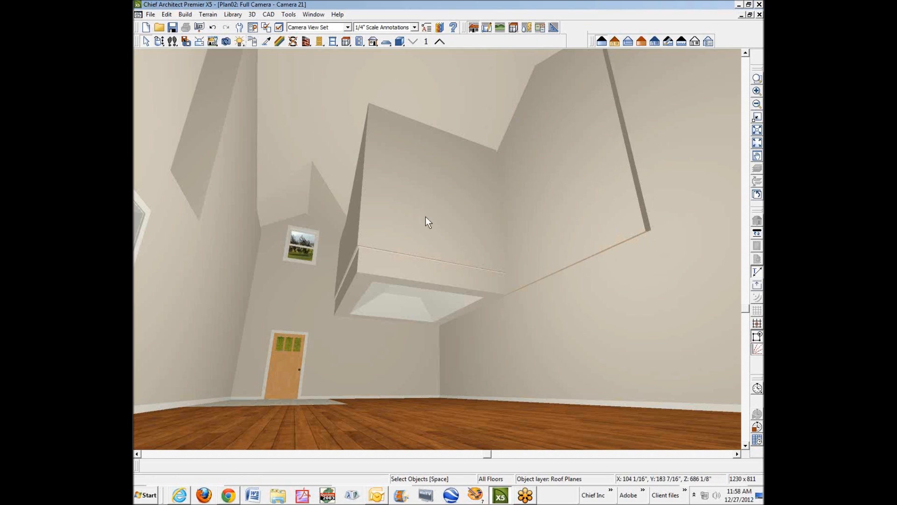
# Step: Close the camera view and bring up the floor 2 plan around the garage area
pyautogui.click(759, 14)
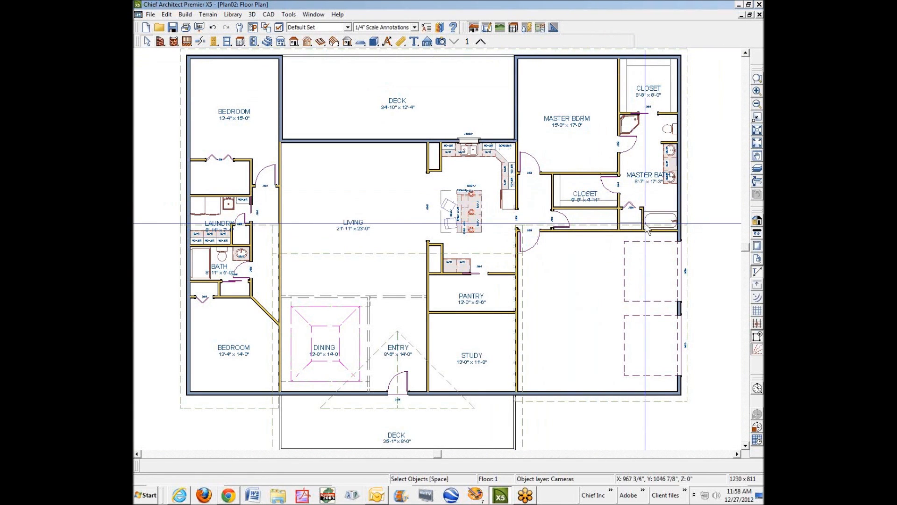
pyautogui.scroll(2, 647, 224)
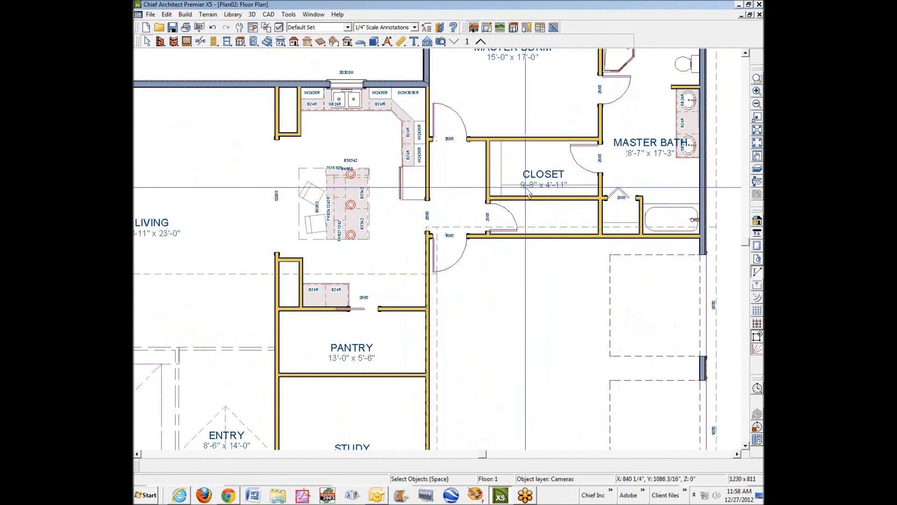
pyautogui.scroll(-2, 527, 189)
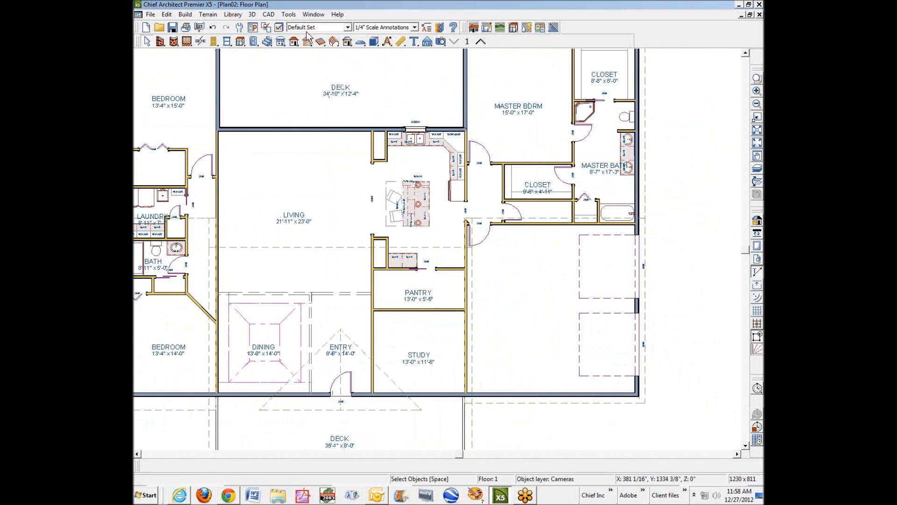
pyautogui.click(482, 42)
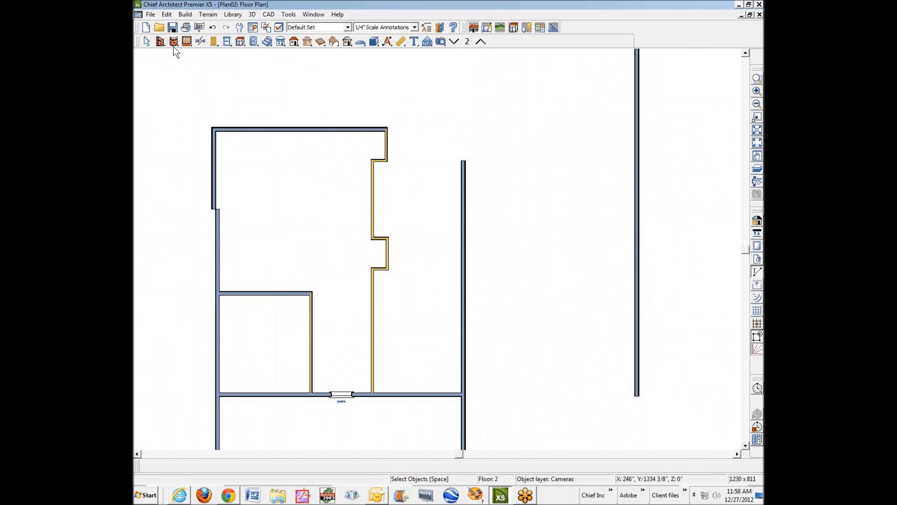
# Step: Draw two parallel horizontal interior walls above the garage, the upper one about 15' long, with a gap between them
pyautogui.click(160, 42)
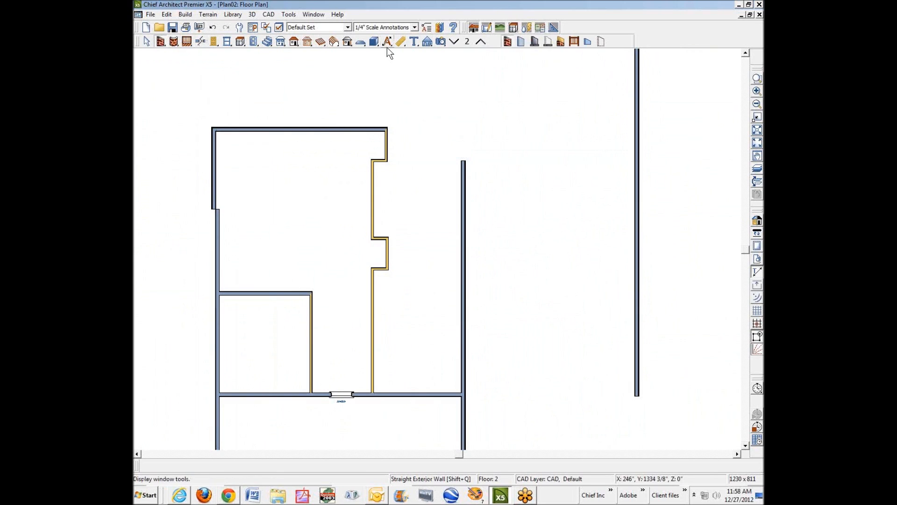
pyautogui.click(521, 42)
pyautogui.moveTo(500, 254); pyautogui.dragTo(605, 253)
pyautogui.moveTo(612, 363); pyautogui.dragTo(491, 364)
pyautogui.press('space')
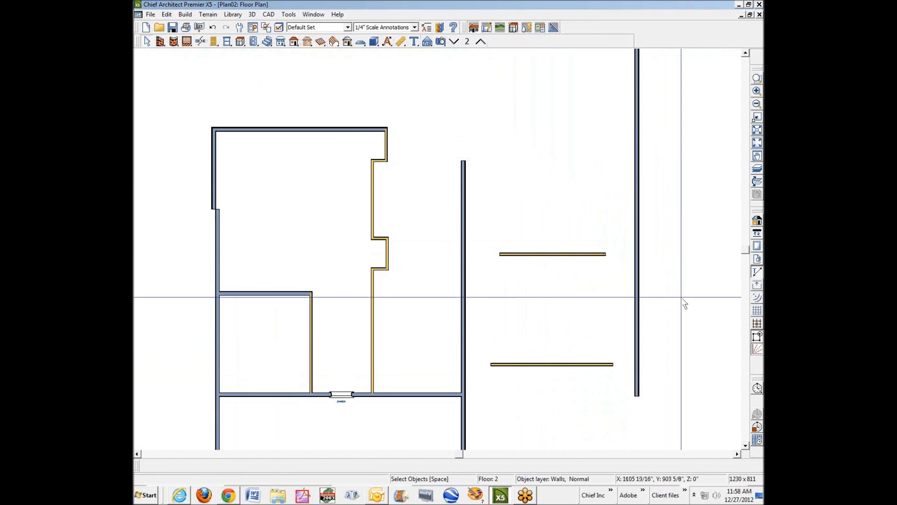
# Step: Extend the east ends of both new interior walls to the garage's east exterior attic wall
pyautogui.click(580, 254)
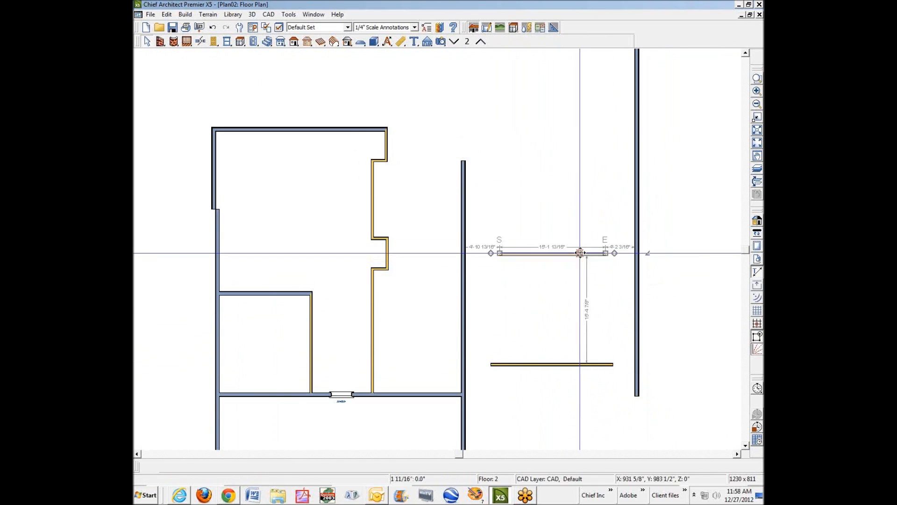
pyautogui.moveTo(605, 254); pyautogui.dragTo(635, 253)
pyautogui.click(598, 366)
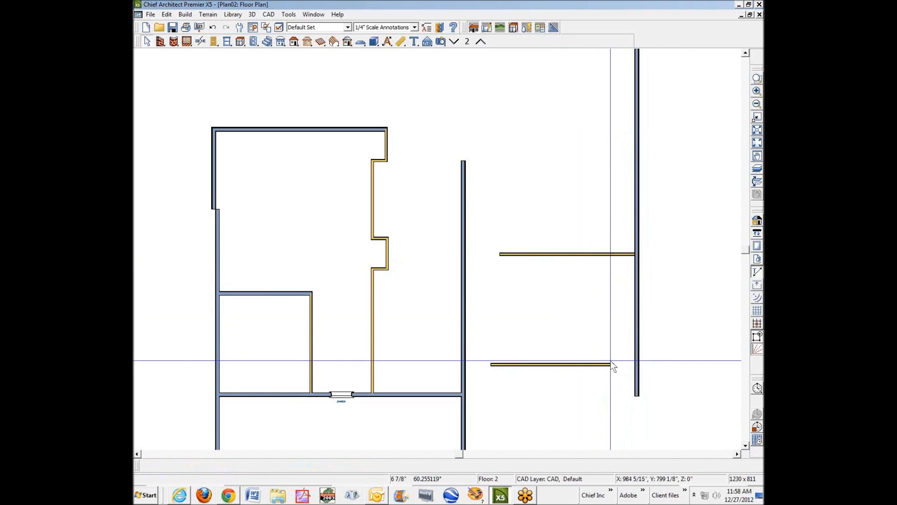
pyautogui.click(611, 363)
pyautogui.moveTo(612, 363); pyautogui.dragTo(639, 364)
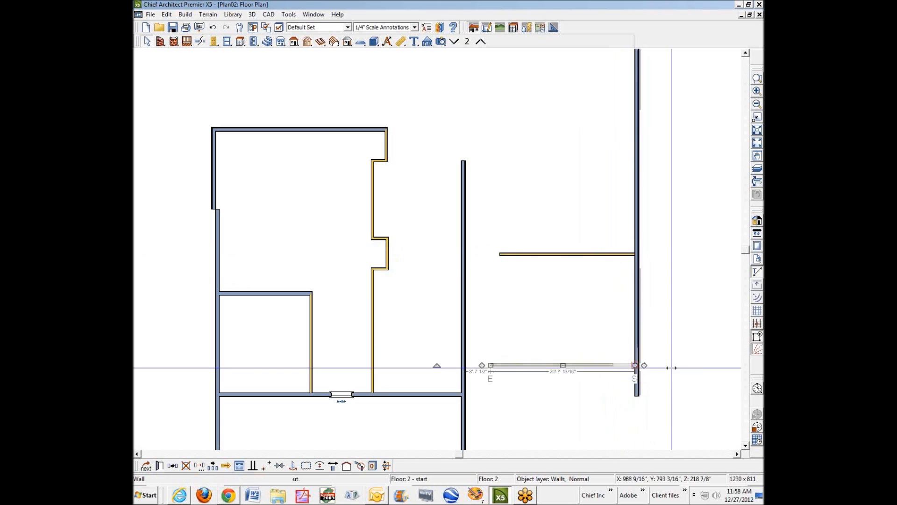
# Step: Extend the lower interior wall's west end to the attic wall along the garage's west side
pyautogui.click(505, 367)
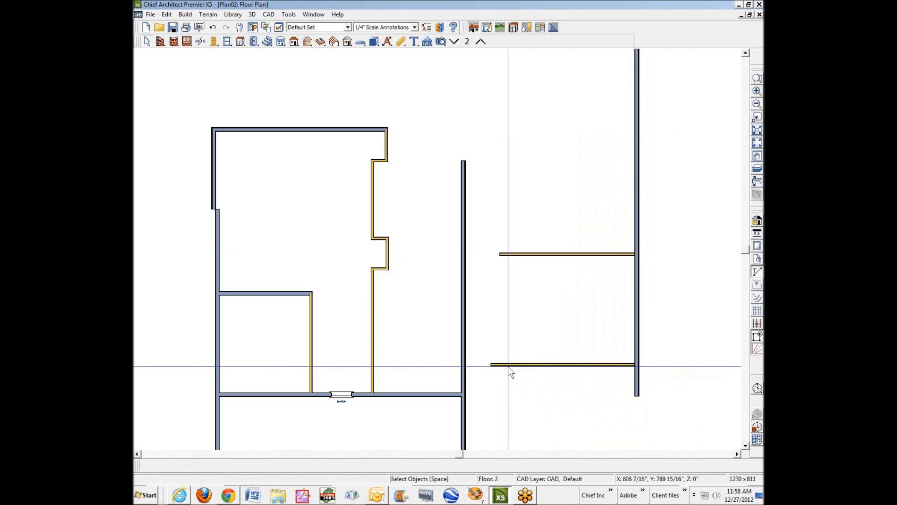
pyautogui.click(499, 365)
pyautogui.moveTo(491, 364); pyautogui.dragTo(468, 368)
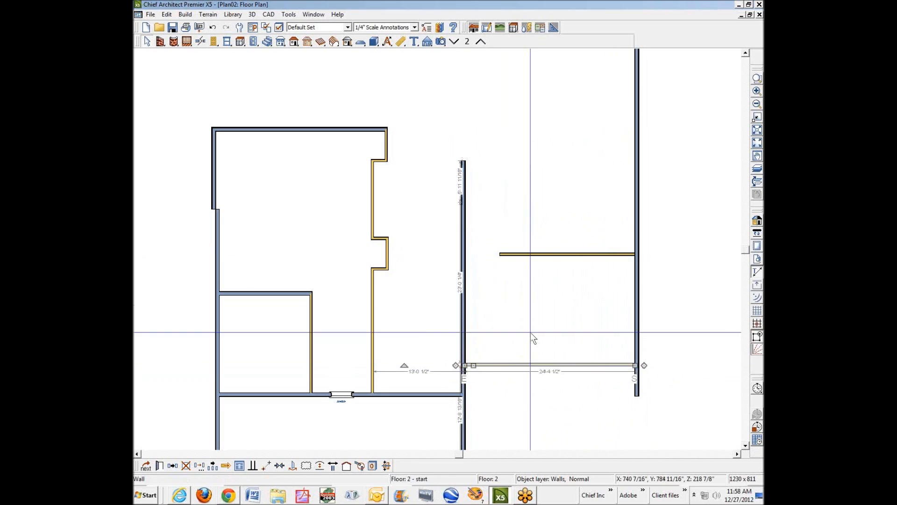
pyautogui.click(540, 256)
pyautogui.click(540, 257)
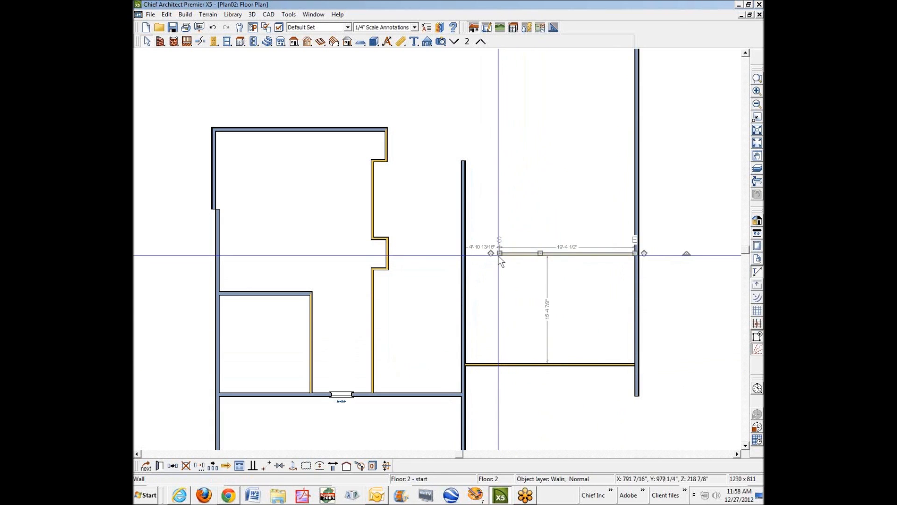
pyautogui.click(520, 356)
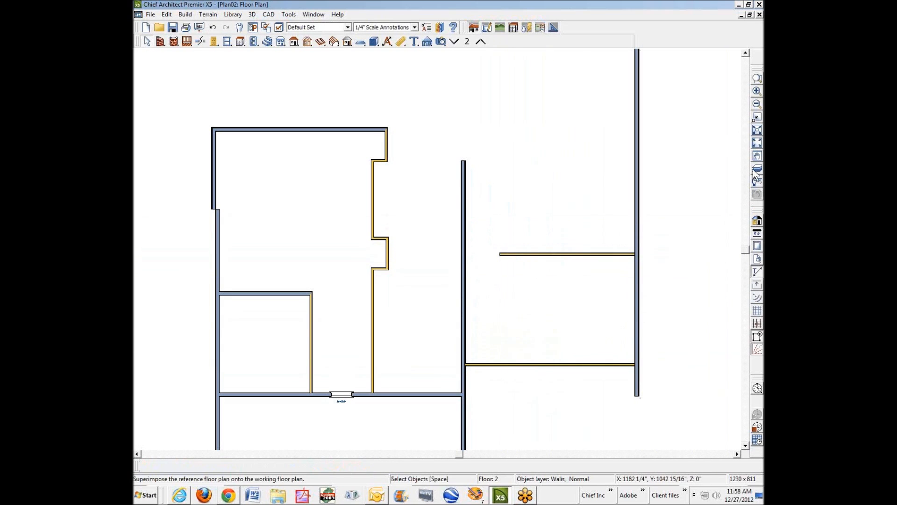
# Step: Display the reference floor, shorten the lower wall to the upper wall's west end and join both with a wall about 16' long
pyautogui.click(757, 168)
pyautogui.click(514, 365)
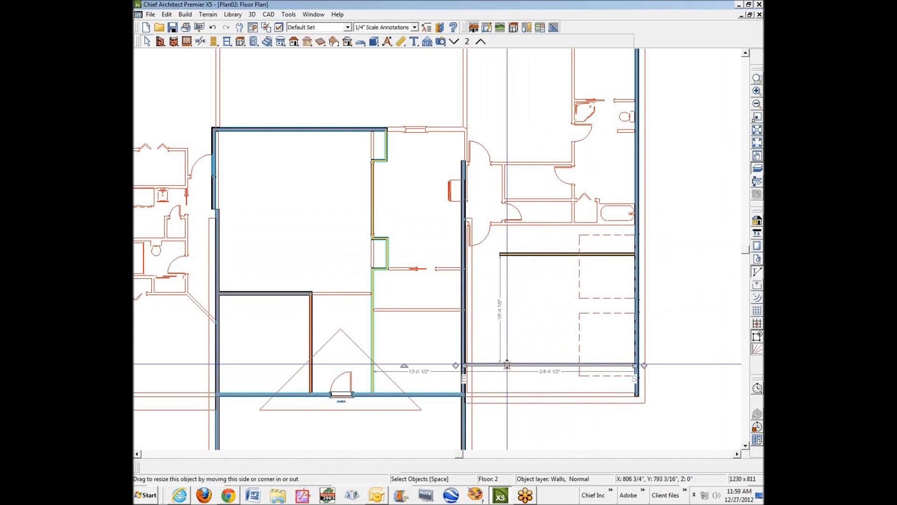
pyautogui.moveTo(464, 365); pyautogui.dragTo(499, 255)
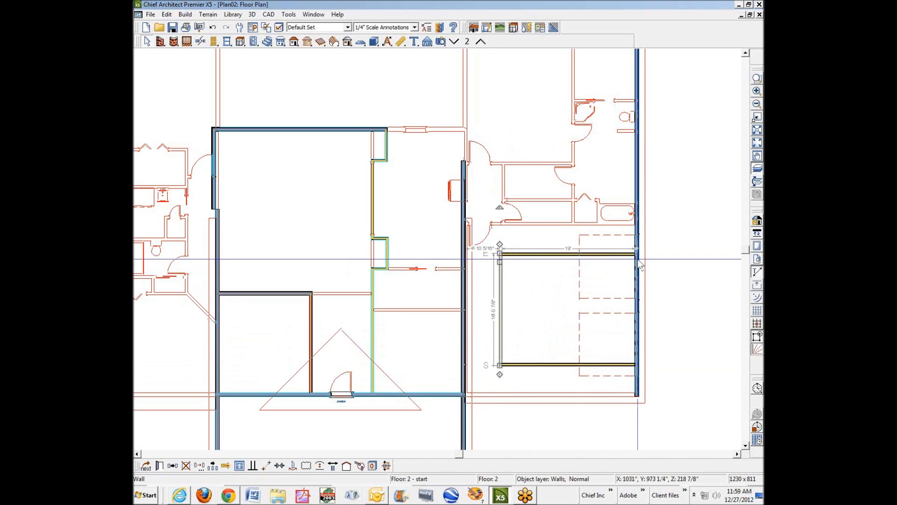
pyautogui.click(687, 237)
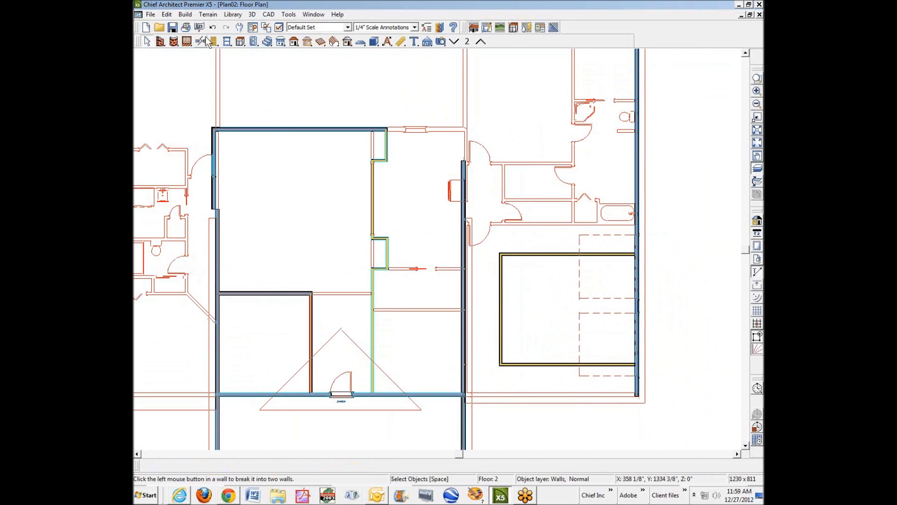
# Step: Break the east exterior attic wall where the two new interior walls meet it
pyautogui.click(202, 42)
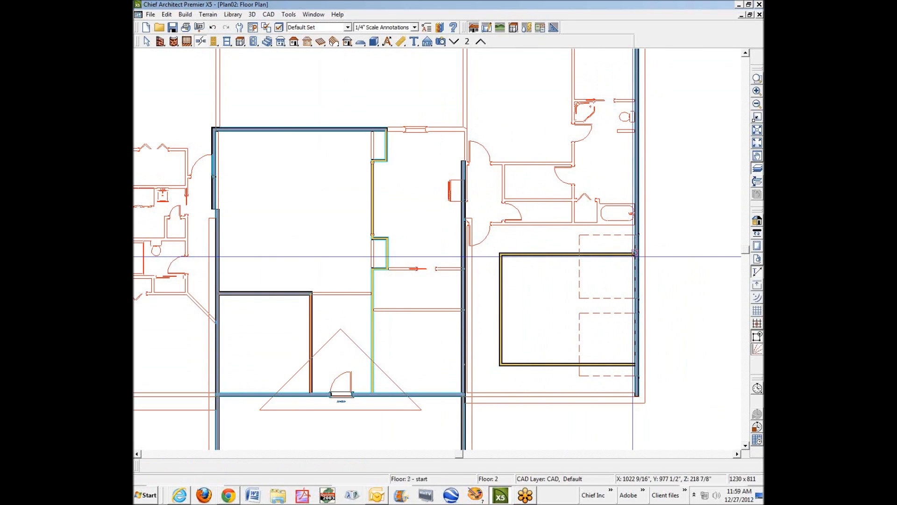
pyautogui.click(637, 365)
pyautogui.press('space')
# Step: Turn off the Attic Wall option for the east exterior segment between the new walls and check the enclosed room
pyautogui.click(637, 318)
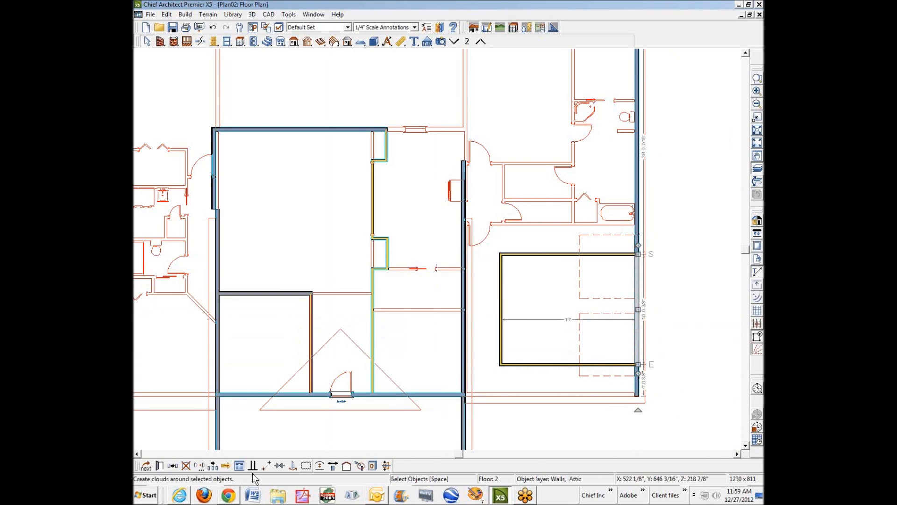
pyautogui.click(159, 465)
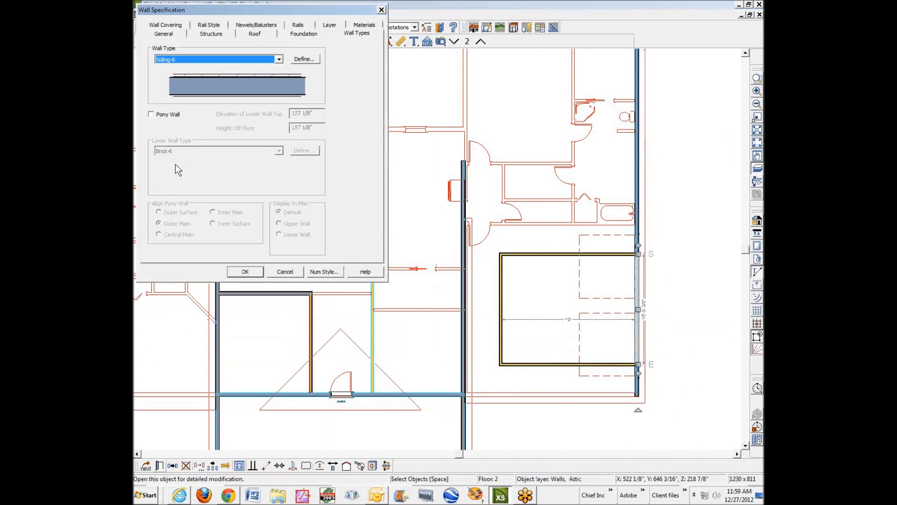
pyautogui.click(162, 36)
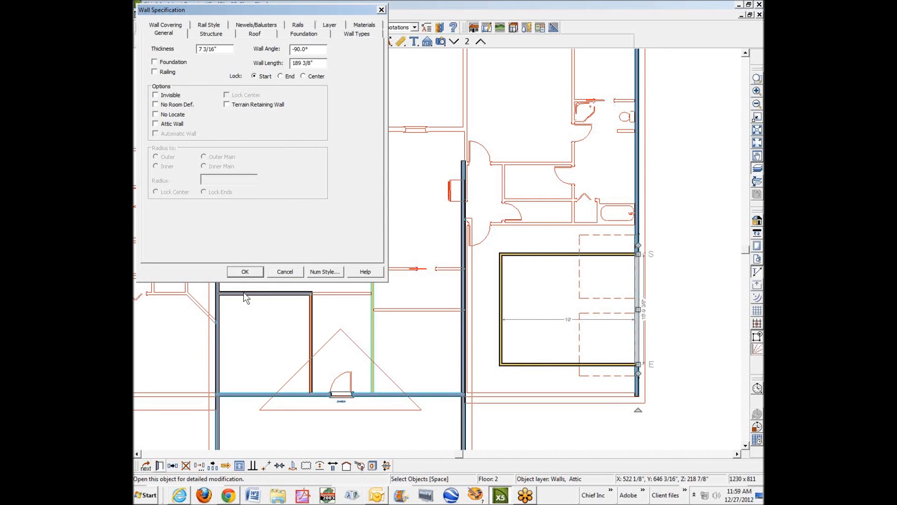
pyautogui.click(244, 272)
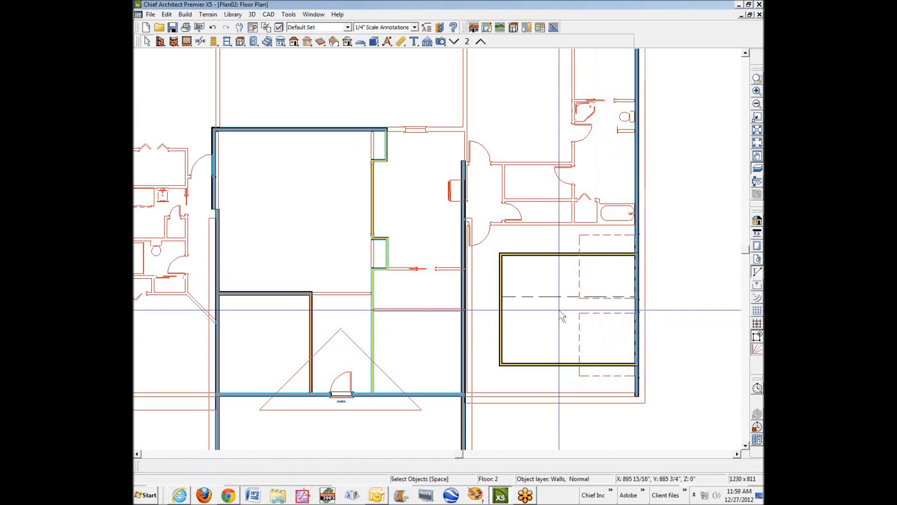
pyautogui.click(567, 308)
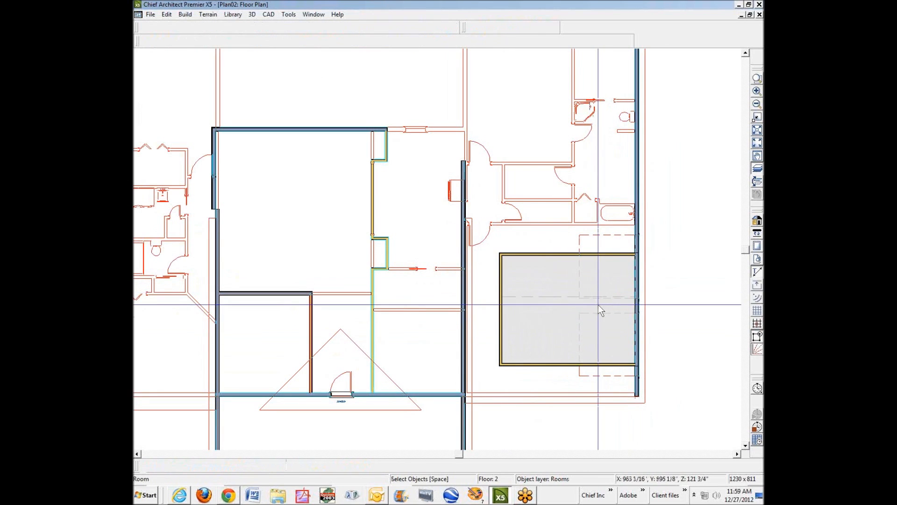
pyautogui.press('Escape')
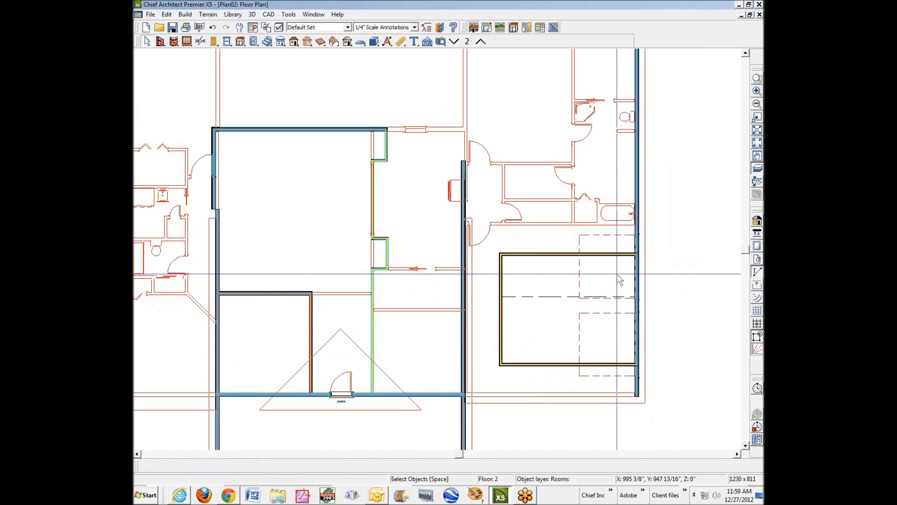
# Step: Move the three interior walls north together and align the north one with the garage's north wall on the floor below
pyautogui.click(567, 366)
pyautogui.keyDown('shift'); pyautogui.click(565, 254); pyautogui.keyUp('shift')
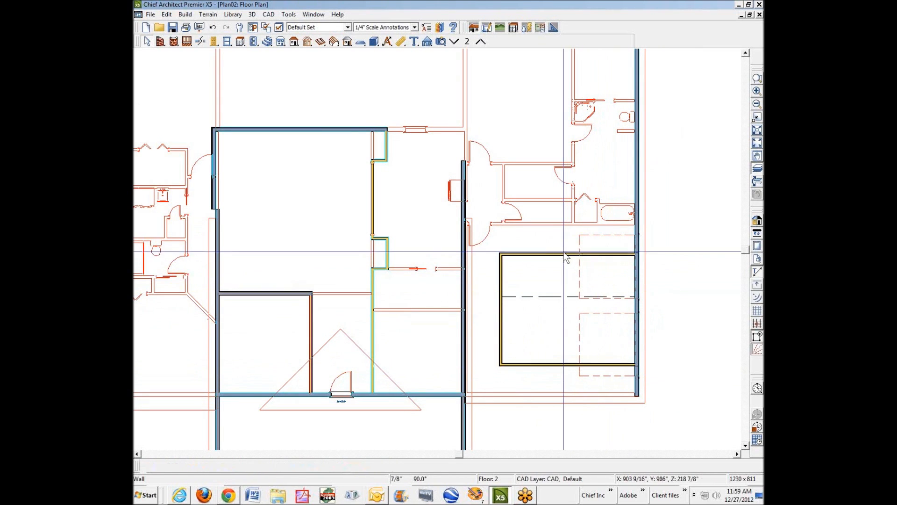
pyautogui.keyDown('shift'); pyautogui.click(503, 321); pyautogui.keyUp('shift')
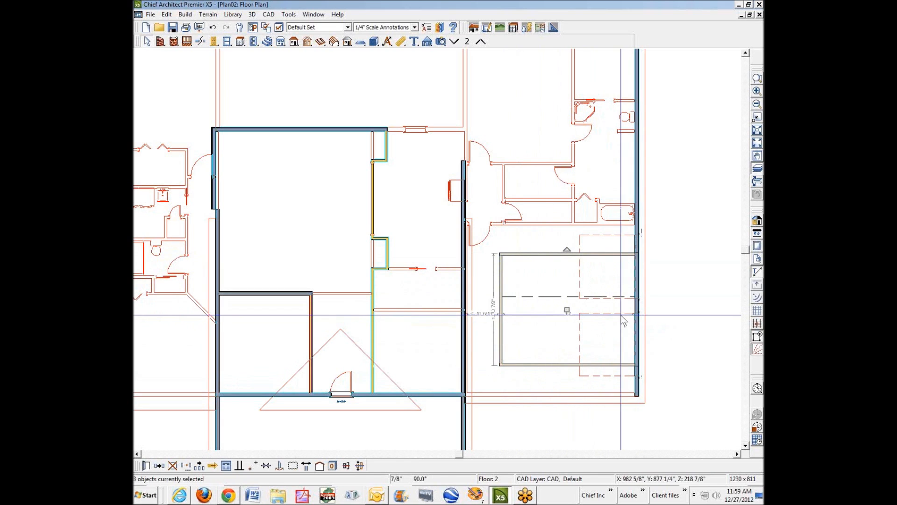
pyautogui.moveTo(566, 310); pyautogui.dragTo(569, 278)
pyautogui.click(572, 226)
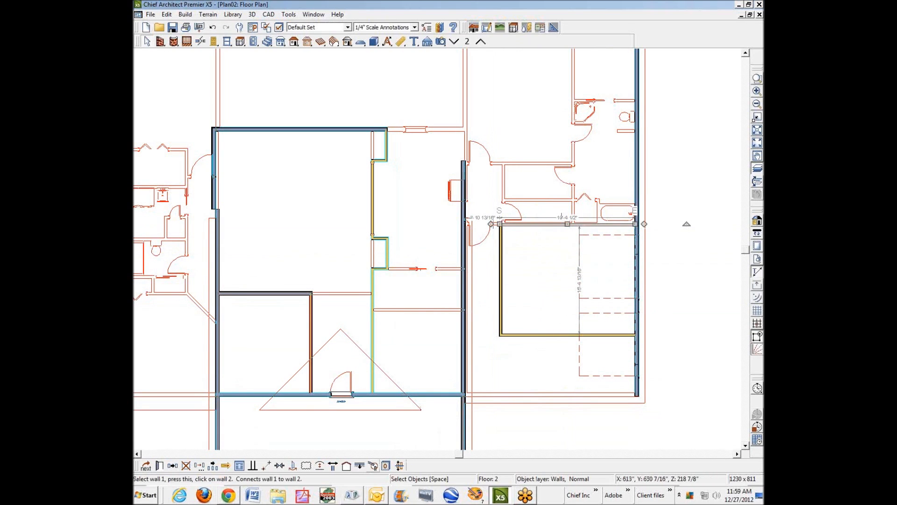
pyautogui.click(360, 466)
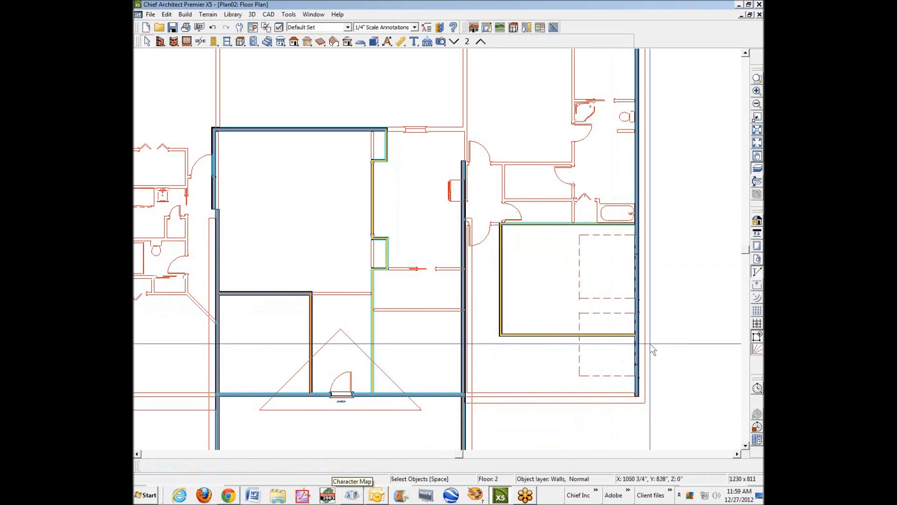
# Step: Adjust both ends of the non-attic east wall segment to meet the relocated north and south interior walls
pyautogui.click(639, 317)
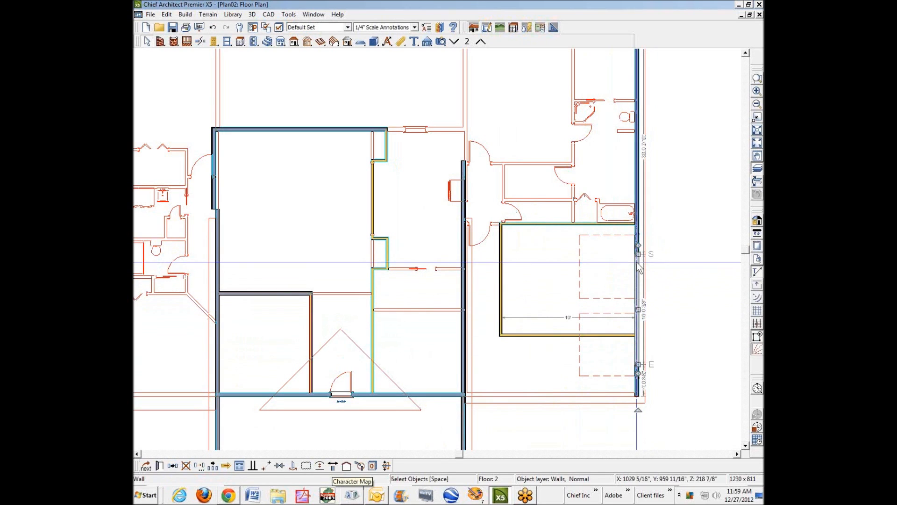
pyautogui.moveTo(639, 232); pyautogui.dragTo(636, 335)
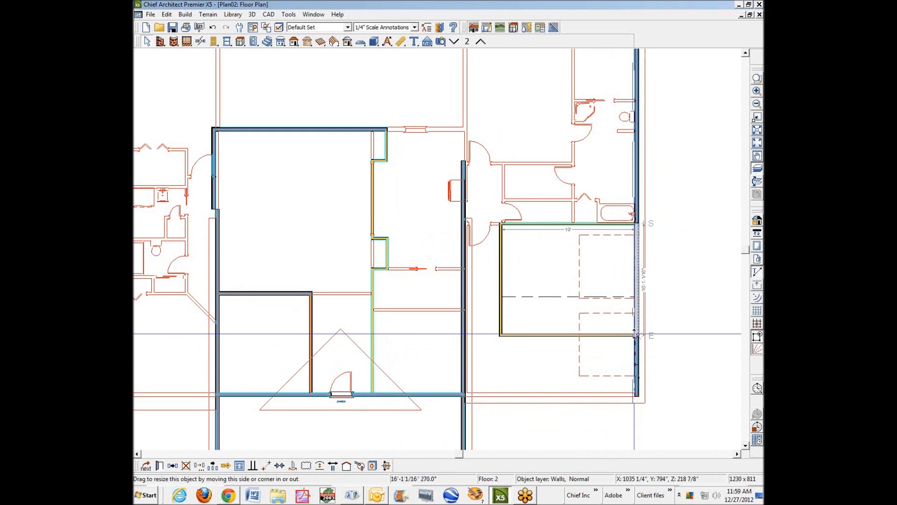
# Step: Set the enclosed room above the garage to room type Bedroom and name it Bonus Room
pyautogui.press('Escape')
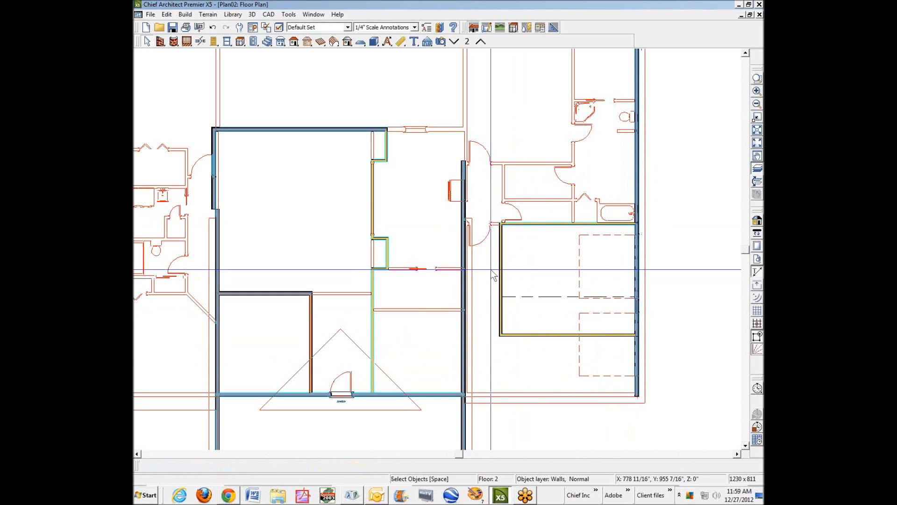
pyautogui.rightClick(538, 258)
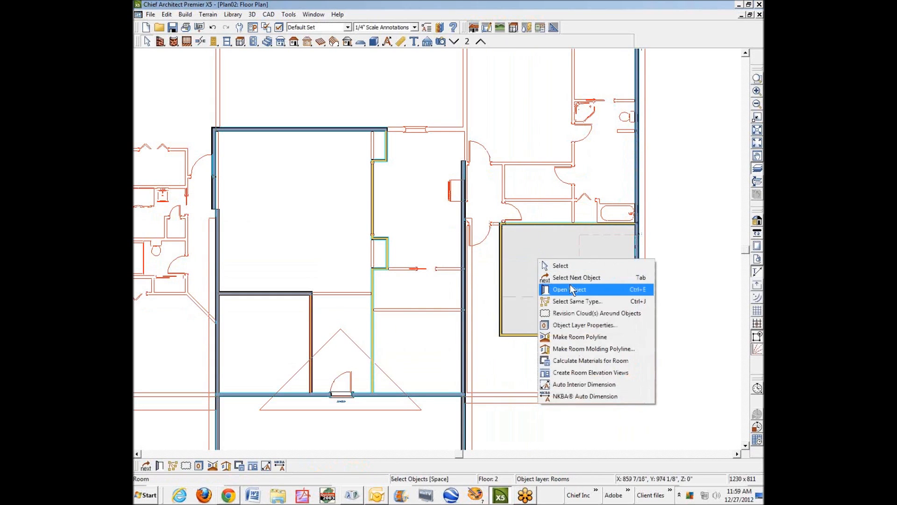
pyautogui.click(568, 288)
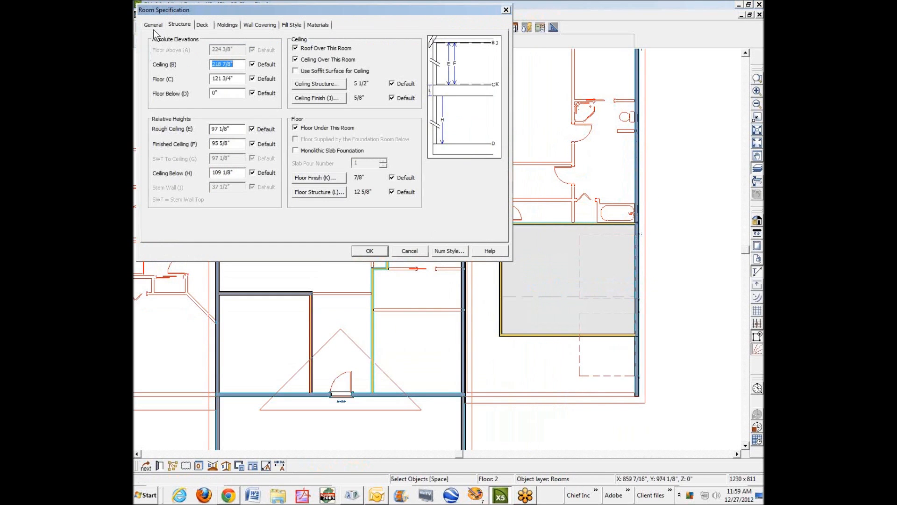
pyautogui.click(154, 26)
pyautogui.click(272, 41)
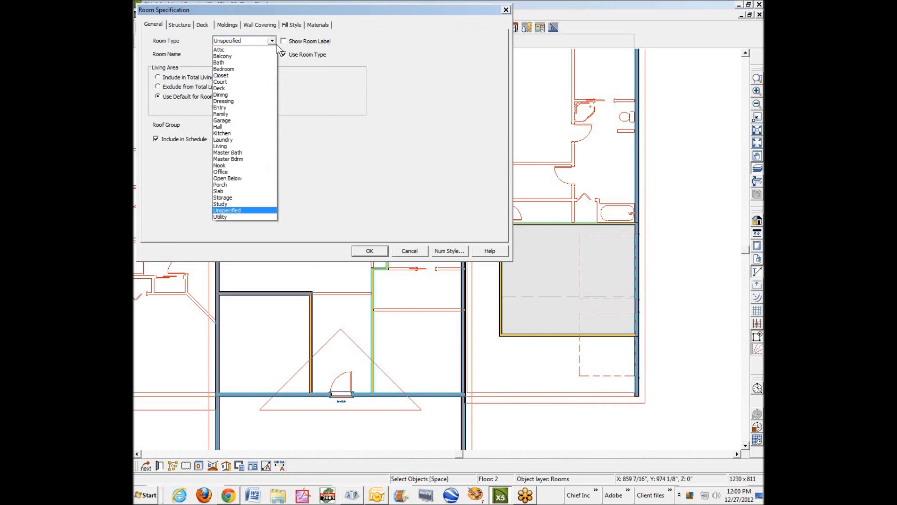
pyautogui.click(241, 68)
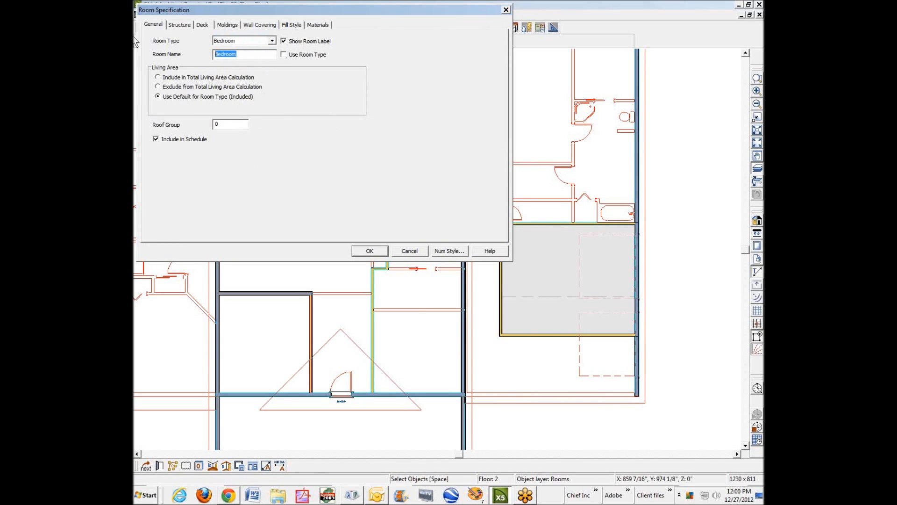
pyautogui.write('oon')
pyautogui.click(369, 251)
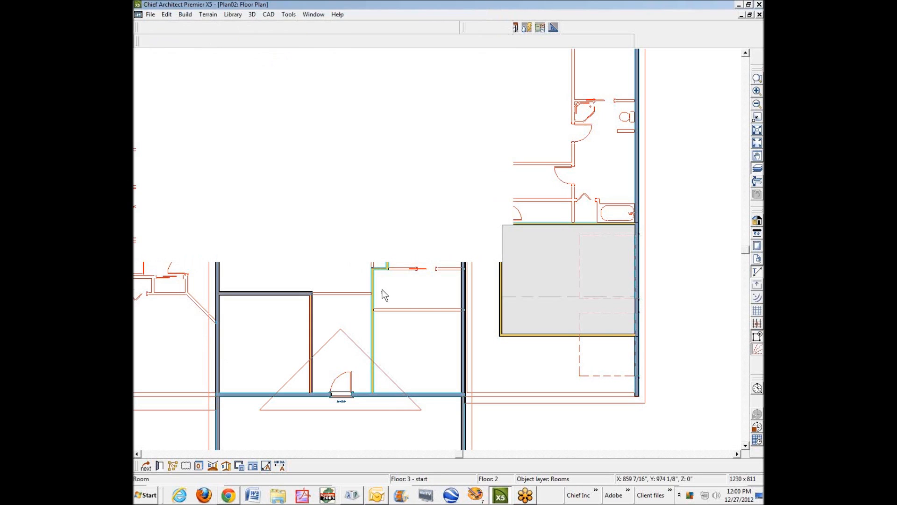
# Step: Draw the north and east interior walls of a stairwell north of the Bonus Room, aligned with the walls on the floor below
pyautogui.scroll(5, 597, 238)
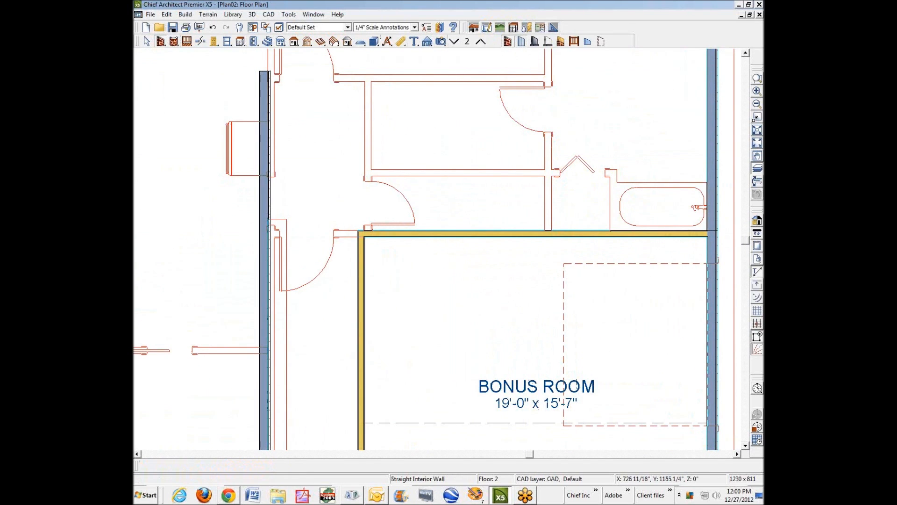
pyautogui.moveTo(362, 172)
pyautogui.mouseDown()
pyautogui.moveTo(557, 173)
pyautogui.moveTo(558, 242)
pyautogui.moveTo(559, 224)
pyautogui.mouseUp()
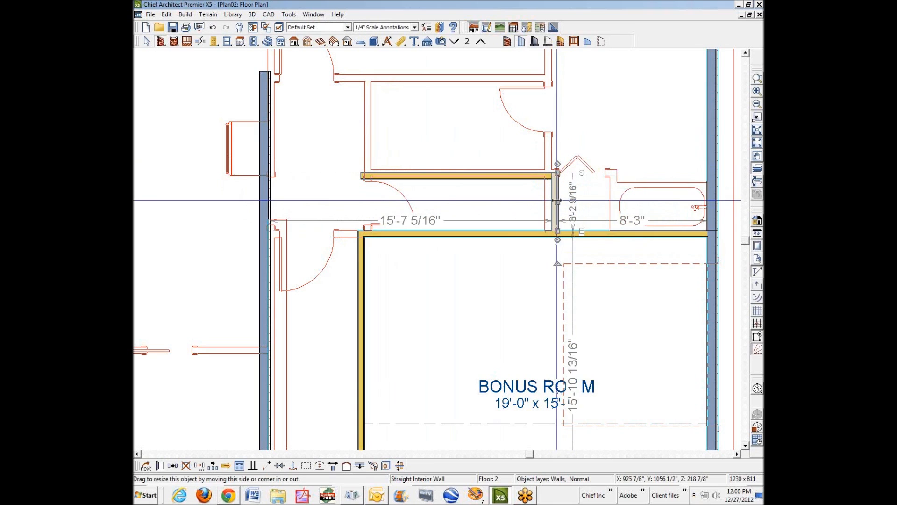
pyautogui.moveTo(556, 201); pyautogui.dragTo(550, 201)
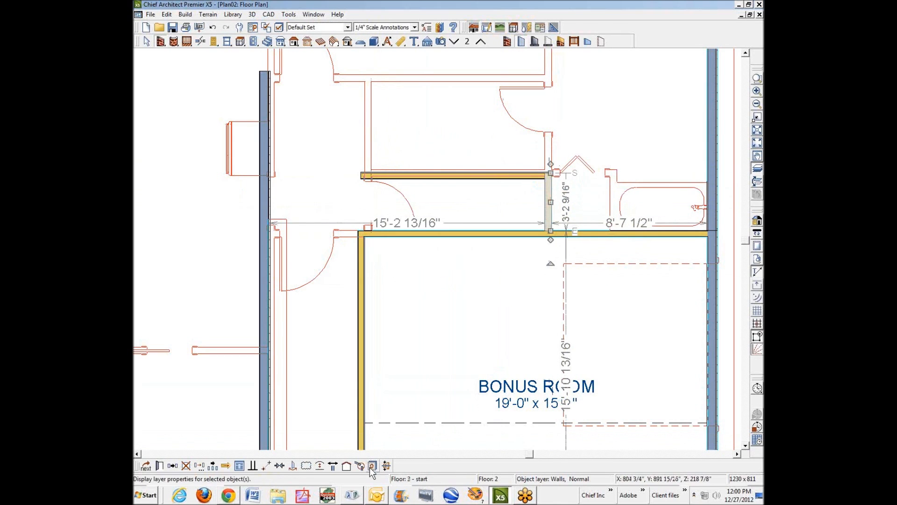
pyautogui.click(494, 176)
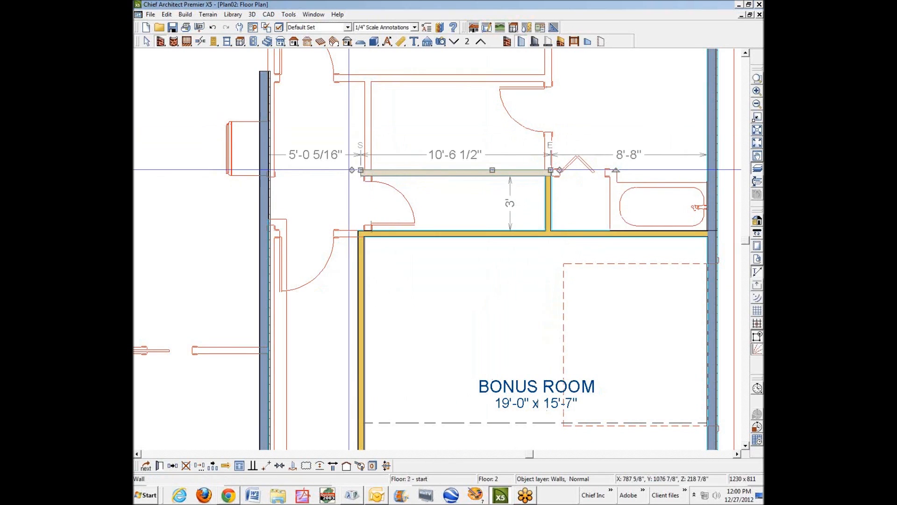
# Step: Close the stairwell with a west interior wall and align that wall with the one on the floor below
pyautogui.click(351, 172)
pyautogui.click(361, 170)
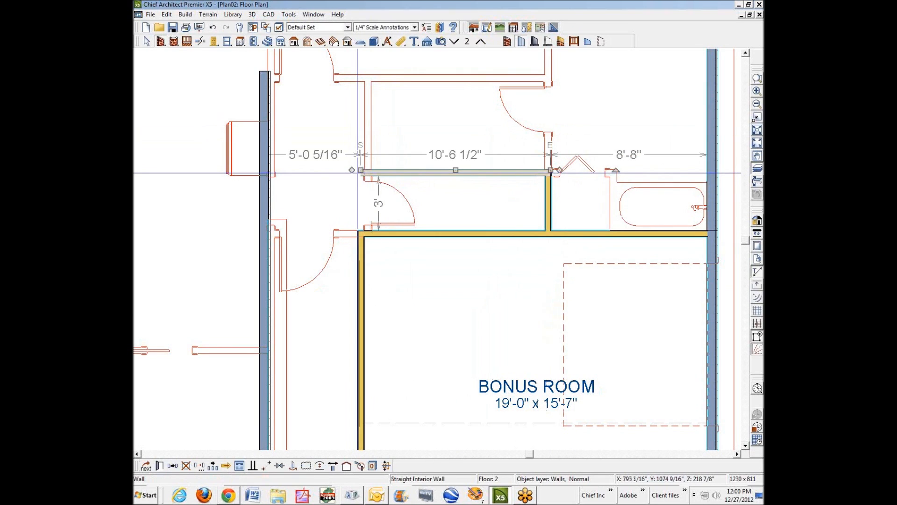
pyautogui.click(351, 167)
pyautogui.click(350, 169)
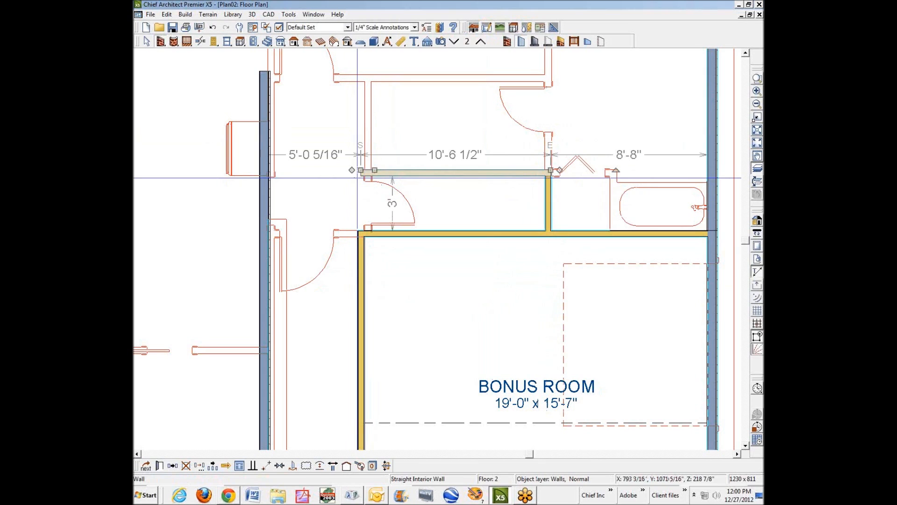
pyautogui.click(362, 215)
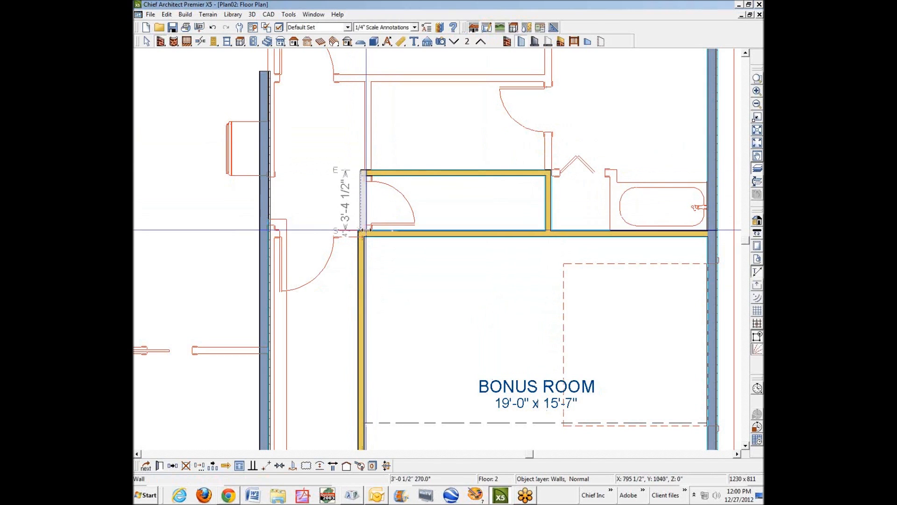
pyautogui.press('space')
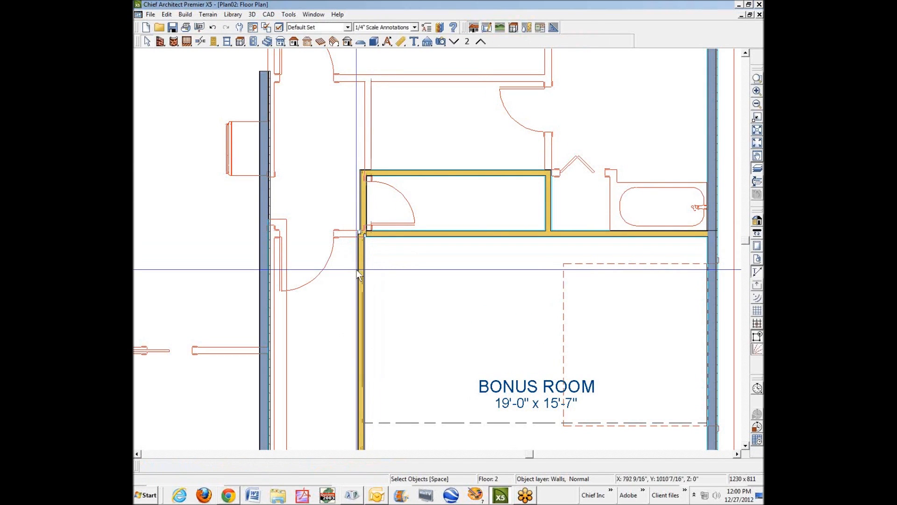
pyautogui.click(360, 270)
pyautogui.click(364, 202)
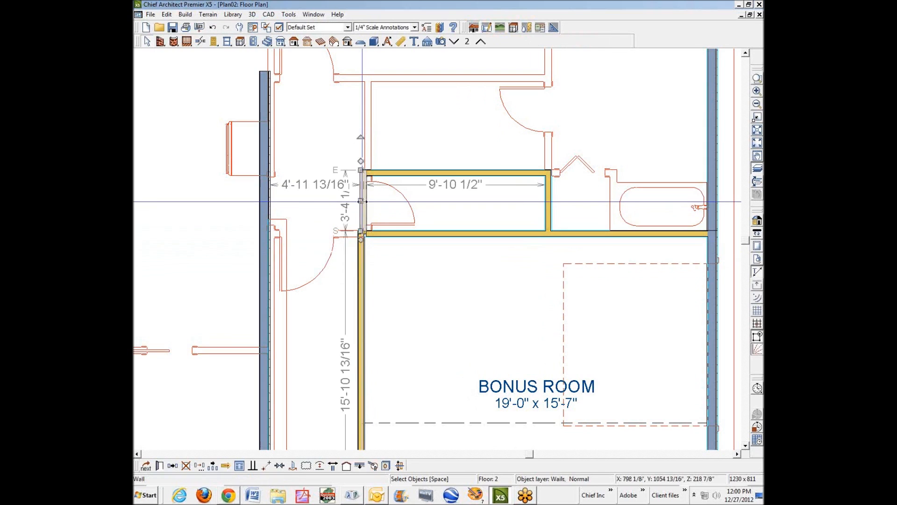
pyautogui.moveTo(364, 200); pyautogui.dragTo(371, 189)
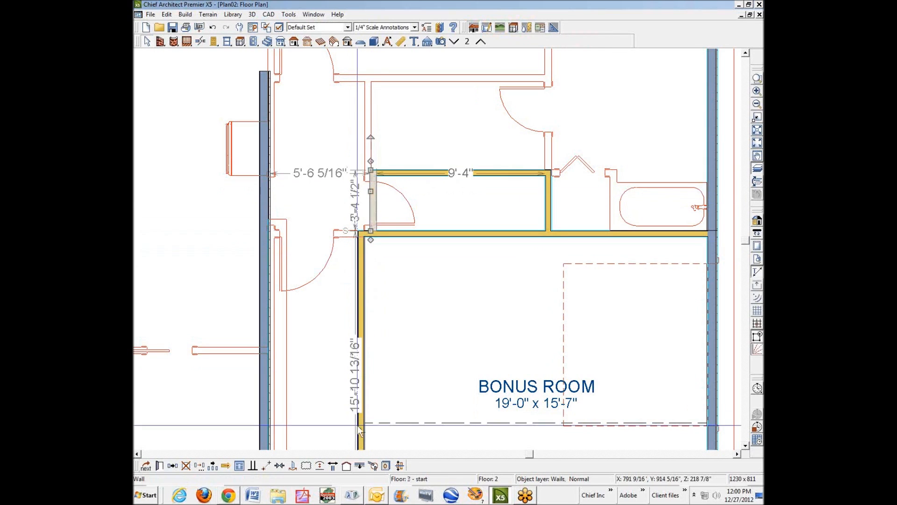
pyautogui.click(359, 466)
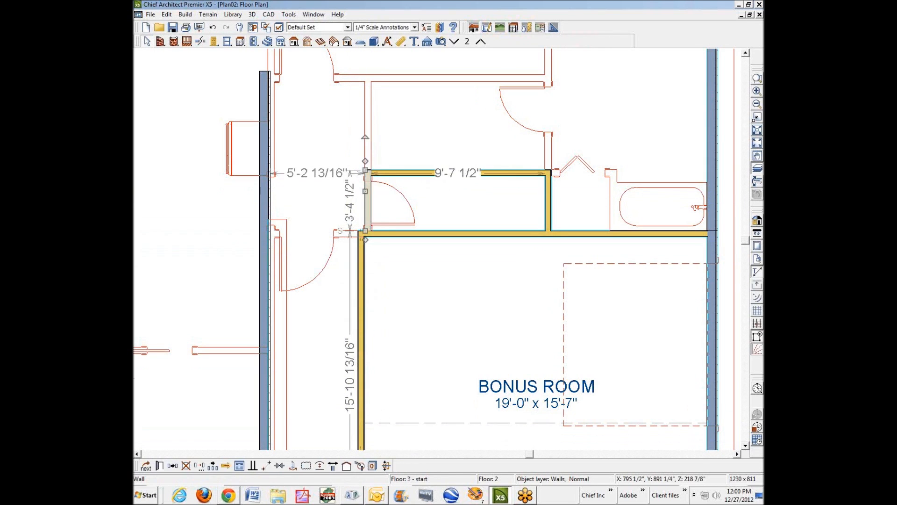
# Step: Move the Bonus Room's west wall east until it lines up with the stairwell's west wall
pyautogui.click(367, 362)
pyautogui.press('Right')
pyautogui.press('Right')
pyautogui.press('Right')
pyautogui.press('Right')
pyautogui.press('Right')
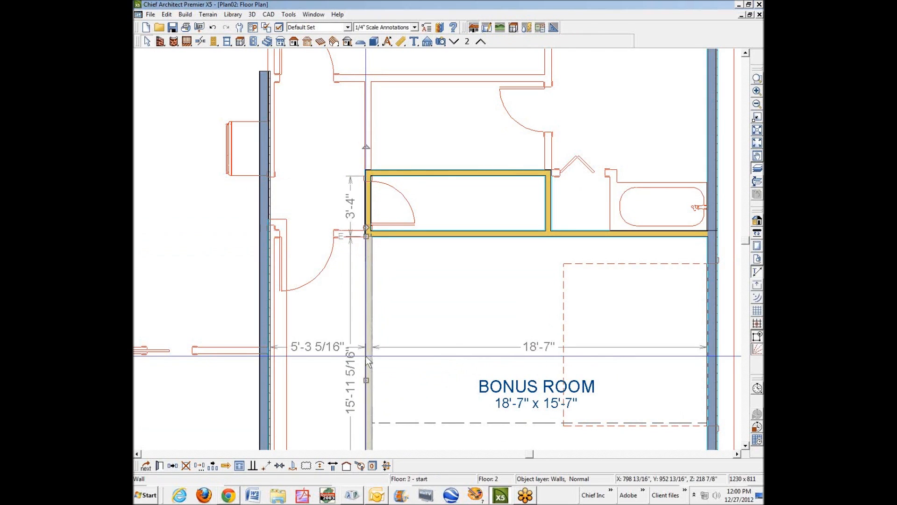
pyautogui.press('Escape')
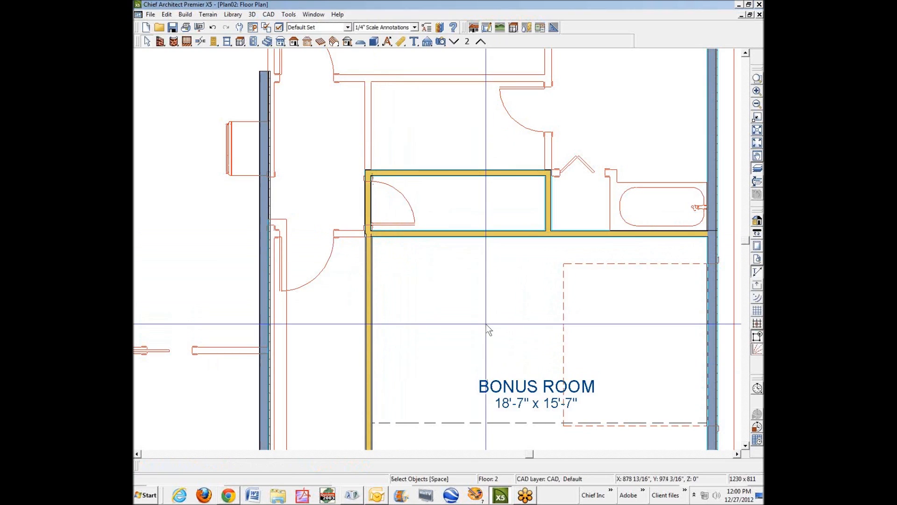
pyautogui.doubleClick(486, 324)
pyautogui.click(410, 252)
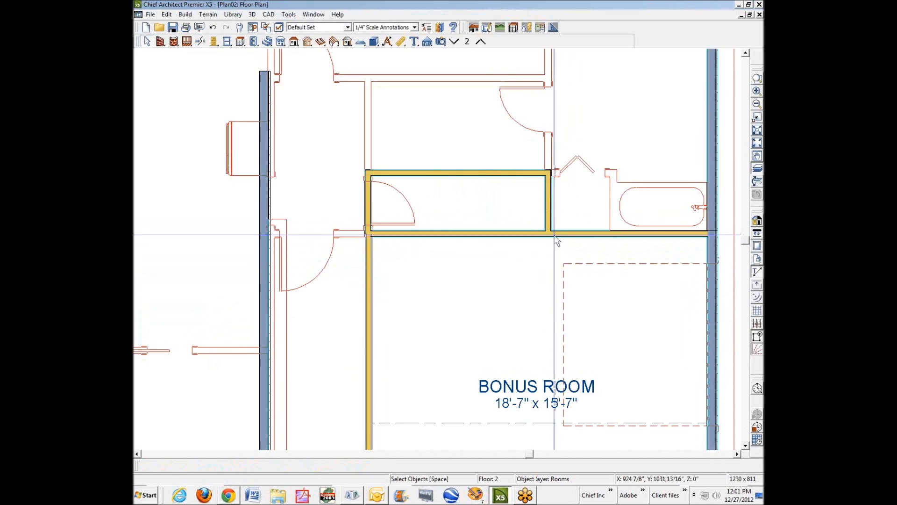
# Step: Move the stairwell's east wall east to line up with the wall beside the bathtub on the floor below
pyautogui.click(549, 211)
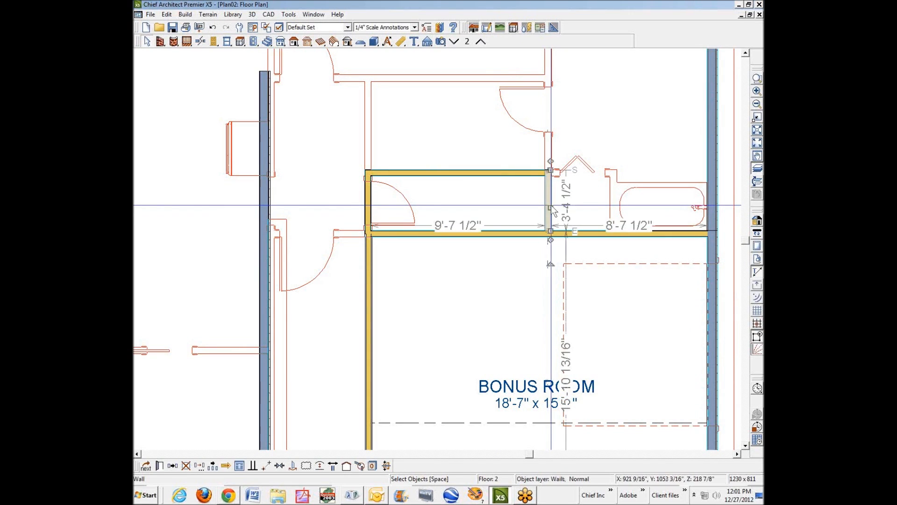
pyautogui.moveTo(549, 210); pyautogui.dragTo(614, 206)
pyautogui.click(186, 60)
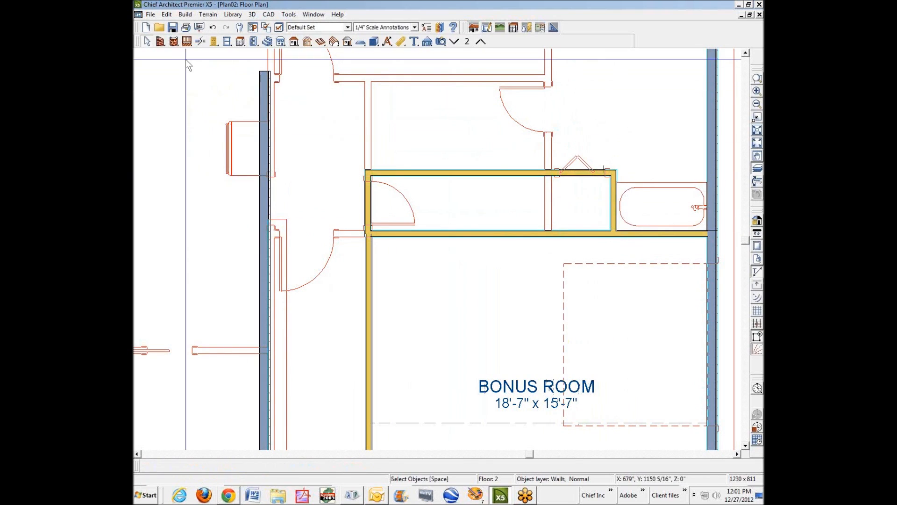
# Step: Draw an invisible room-definition wall across the stairwell, over the partition on the floor below that lines up with the closet's east wall
pyautogui.click(160, 41)
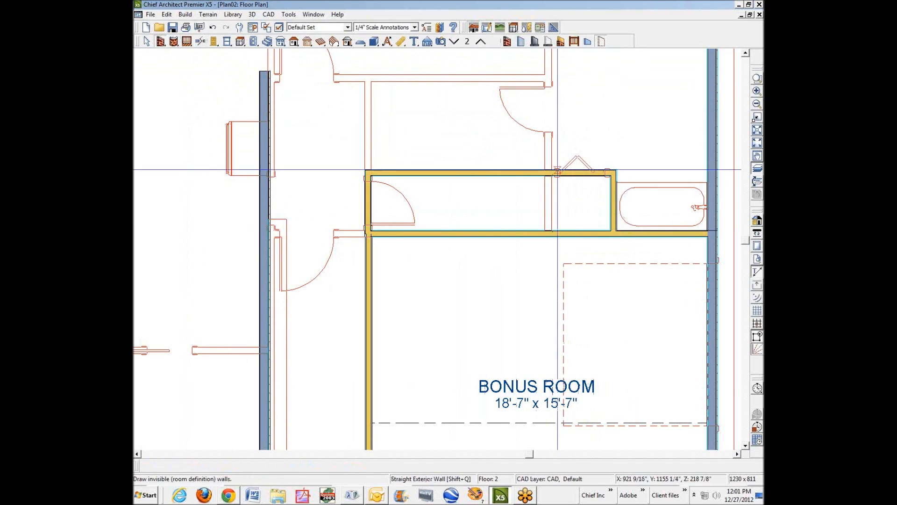
pyautogui.moveTo(550, 193); pyautogui.dragTo(549, 229)
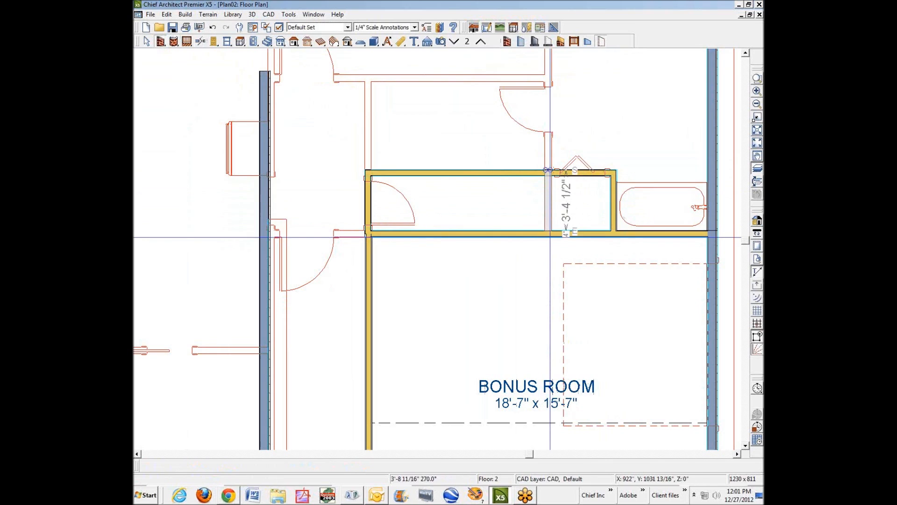
pyautogui.press('space')
# Step: Set the small room at the stairwell's east end to room type Nook and name it LANDING, with its label shown
pyautogui.doubleClick(590, 208)
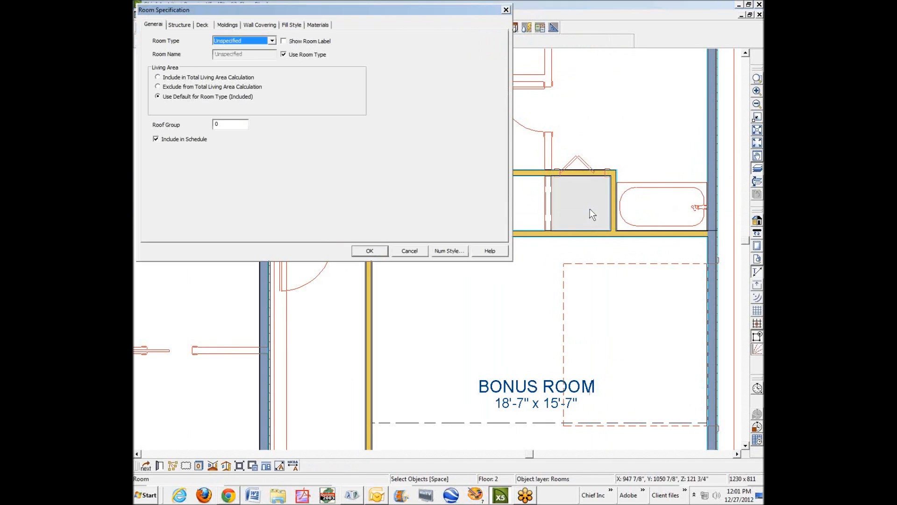
pyautogui.click(271, 40)
pyautogui.click(229, 165)
pyautogui.click(283, 41)
pyautogui.click(284, 54)
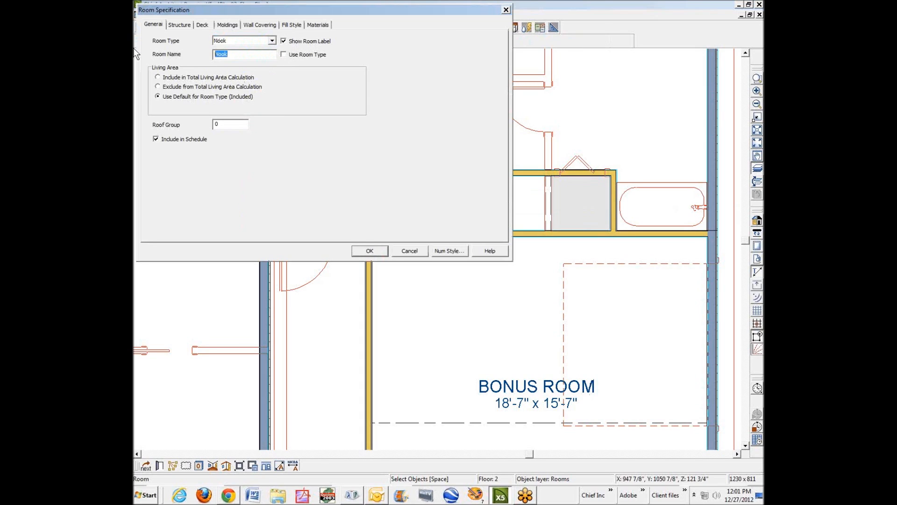
pyautogui.write('LANDING')
pyautogui.click(369, 251)
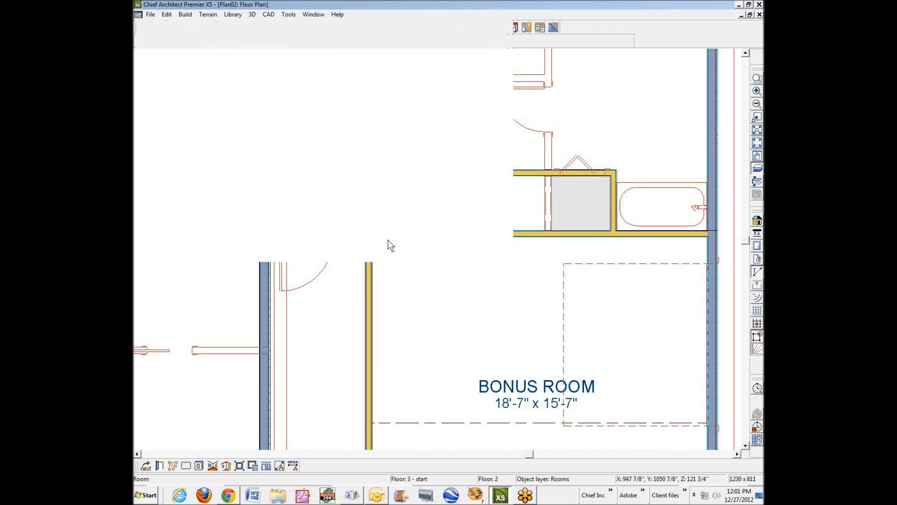
# Step: Move the LANDING room label slightly north so it sits within its room
pyautogui.click(582, 211)
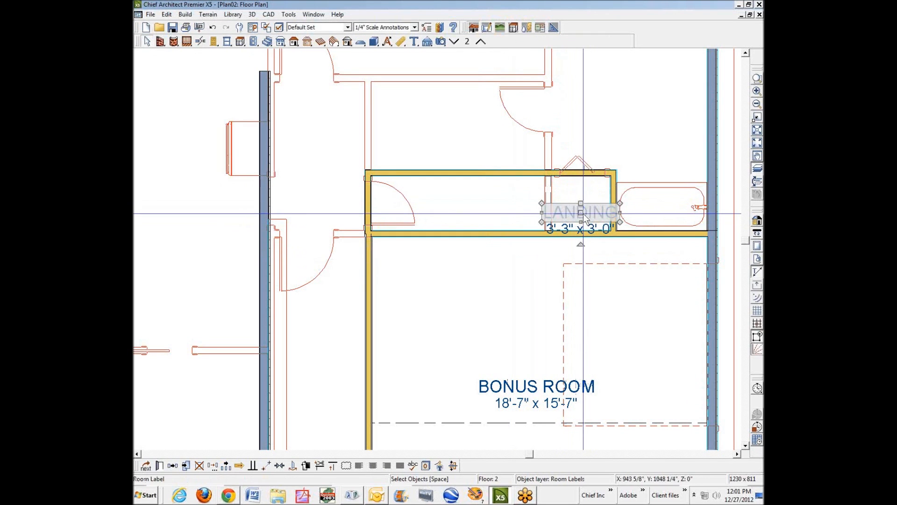
pyautogui.moveTo(582, 201); pyautogui.dragTo(582, 188)
pyautogui.click(465, 55)
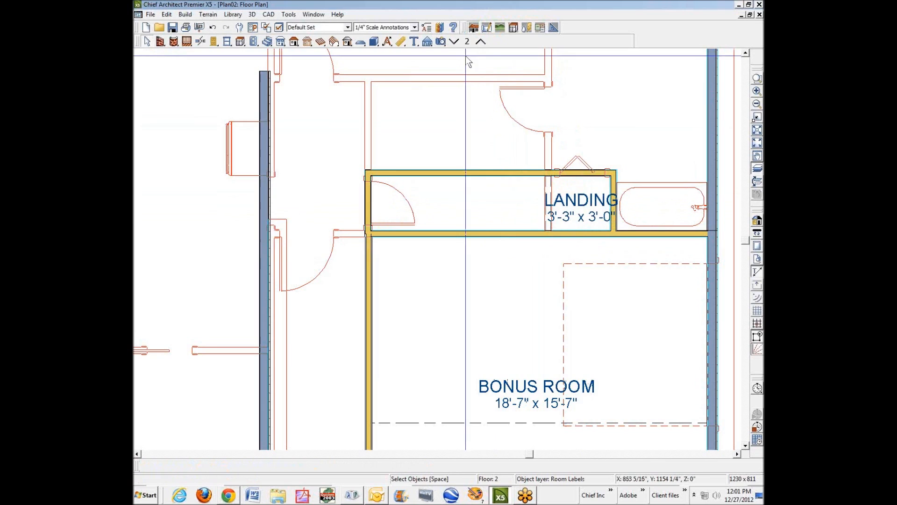
# Step: On floor 1, draw a straight staircase heading east through the narrow room south of the closet, and set it to best fit at 187" long
pyautogui.click(461, 41)
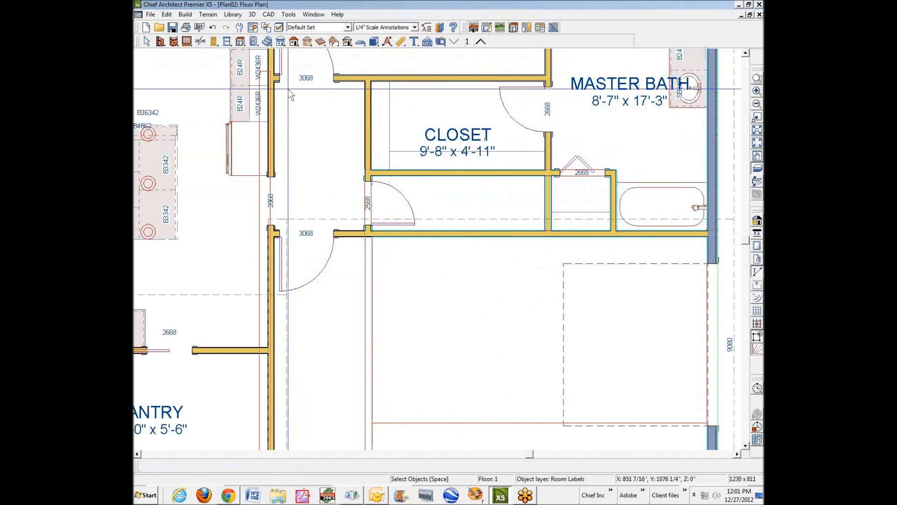
pyautogui.click(226, 42)
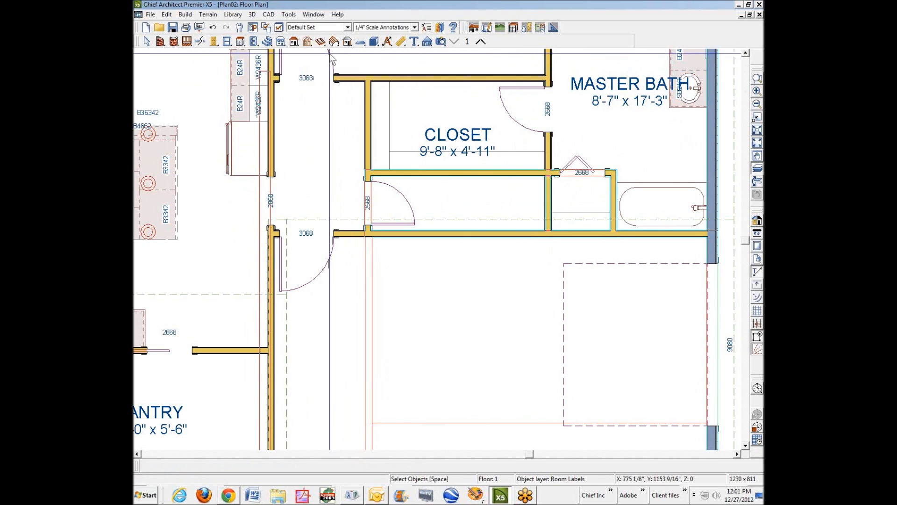
pyautogui.click(268, 41)
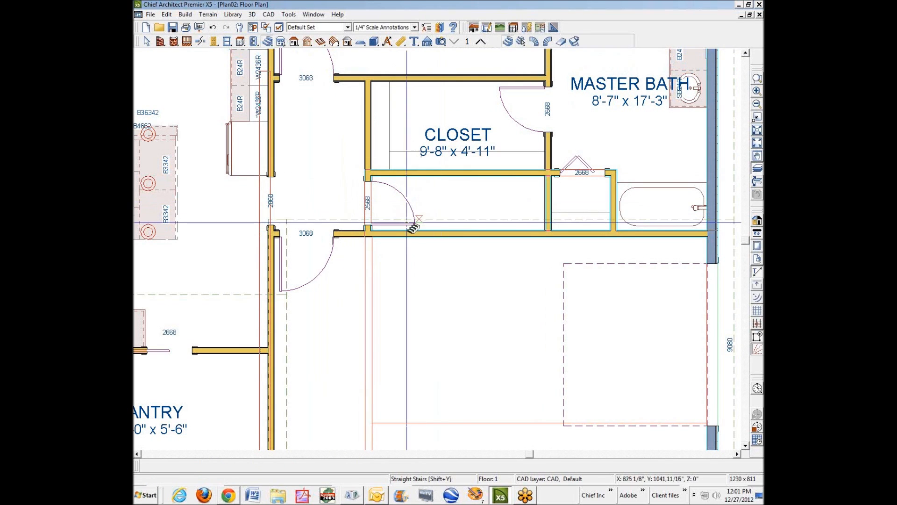
pyautogui.moveTo(390, 205); pyautogui.dragTo(546, 205)
pyautogui.press('space')
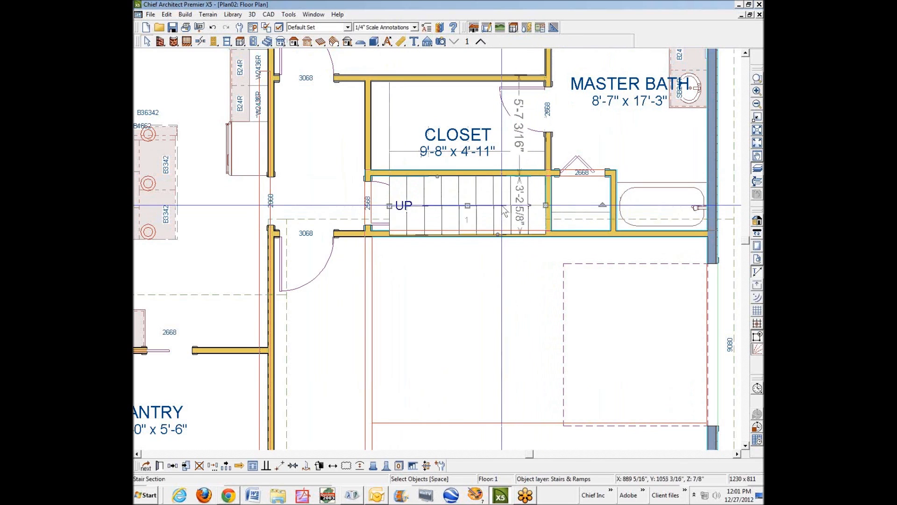
pyautogui.click(159, 467)
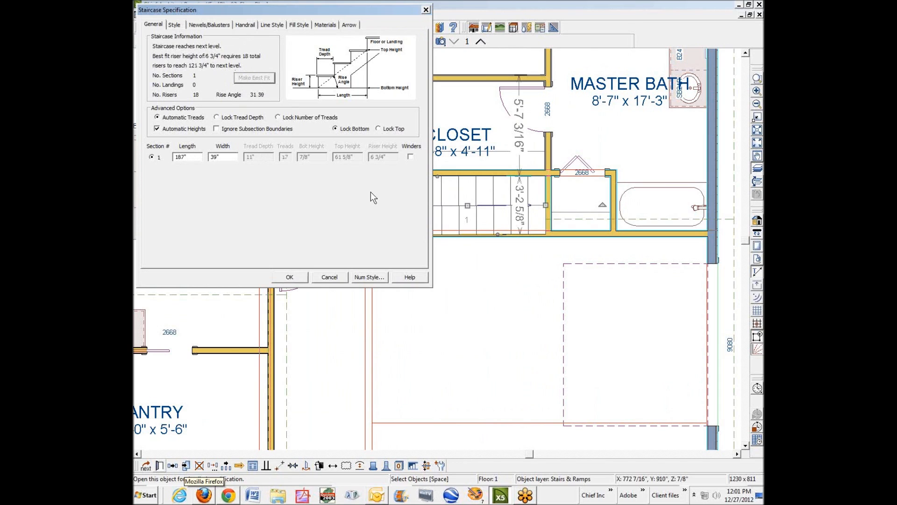
pyautogui.click(288, 277)
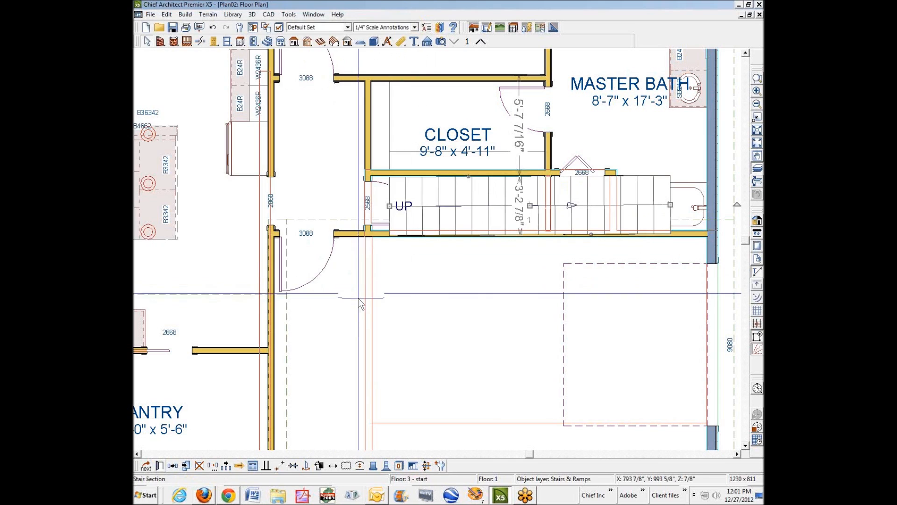
# Step: Examine the staircase in a south-facing cross-section cut through it, temporarily deleting the wall surface that hides the upper end, and return to the plan
pyautogui.click(364, 308)
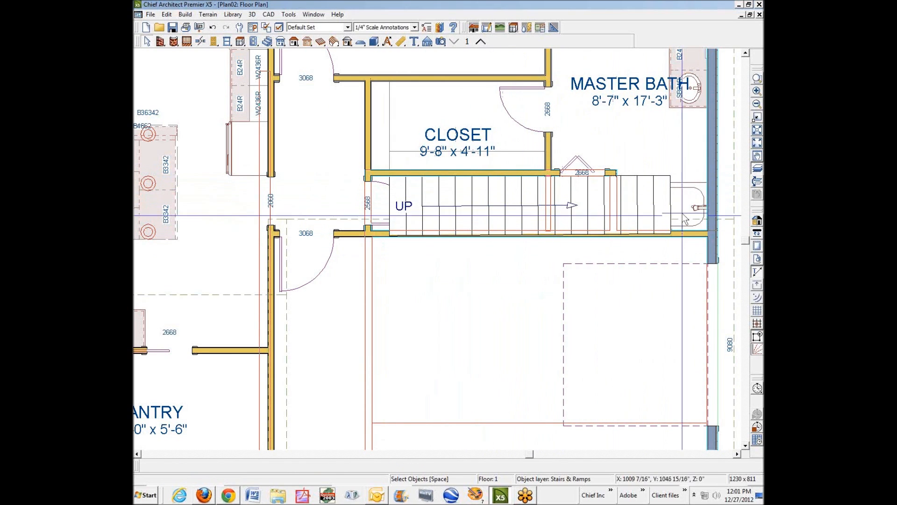
pyautogui.click(427, 41)
pyautogui.moveTo(475, 191); pyautogui.dragTo(475, 286)
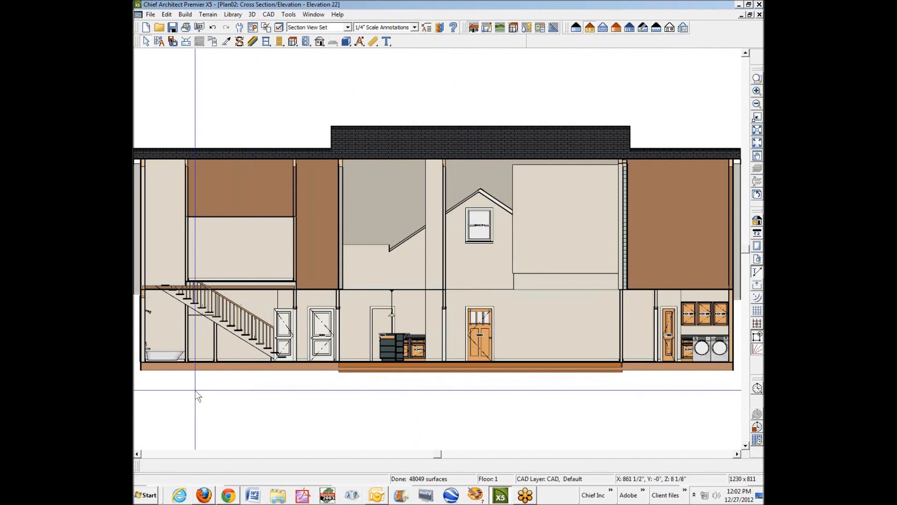
pyautogui.click(138, 455)
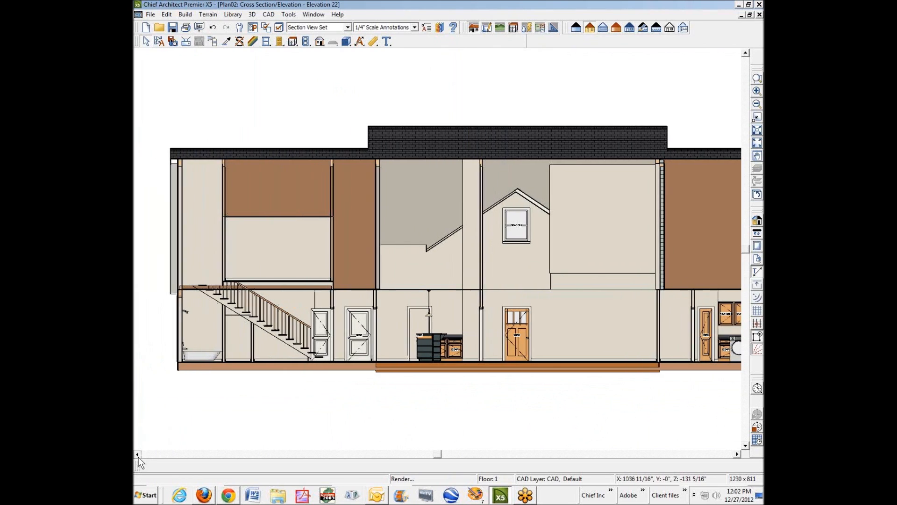
pyautogui.click(239, 42)
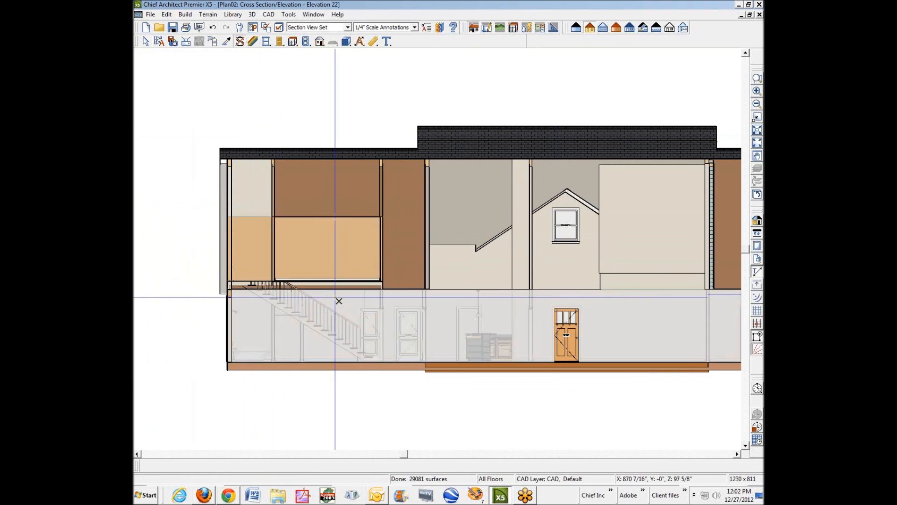
pyautogui.click(377, 260)
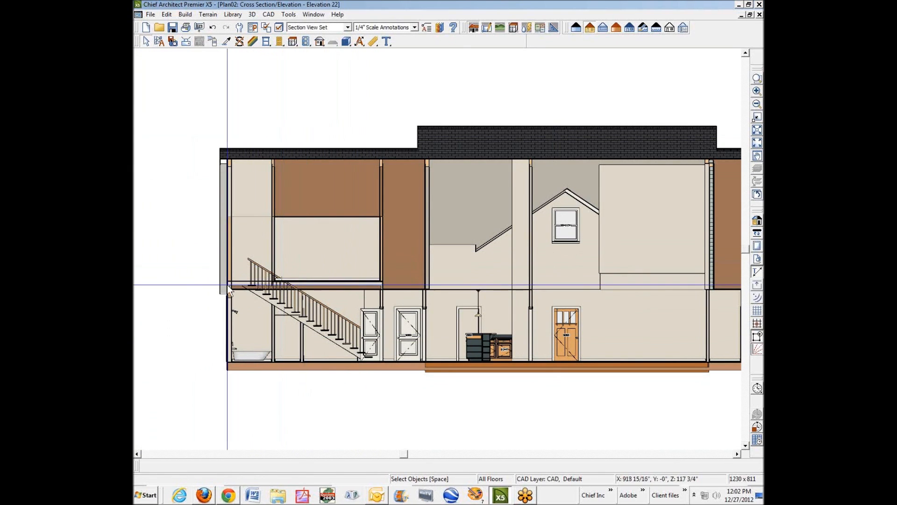
pyautogui.click(759, 15)
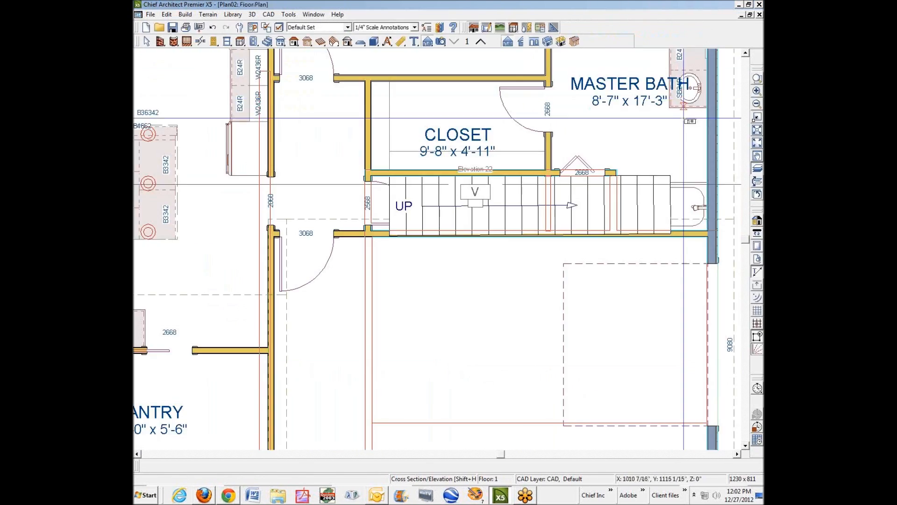
# Step: Make the staircase parallel to the closet's south wall
pyautogui.press('space')
pyautogui.click(530, 206)
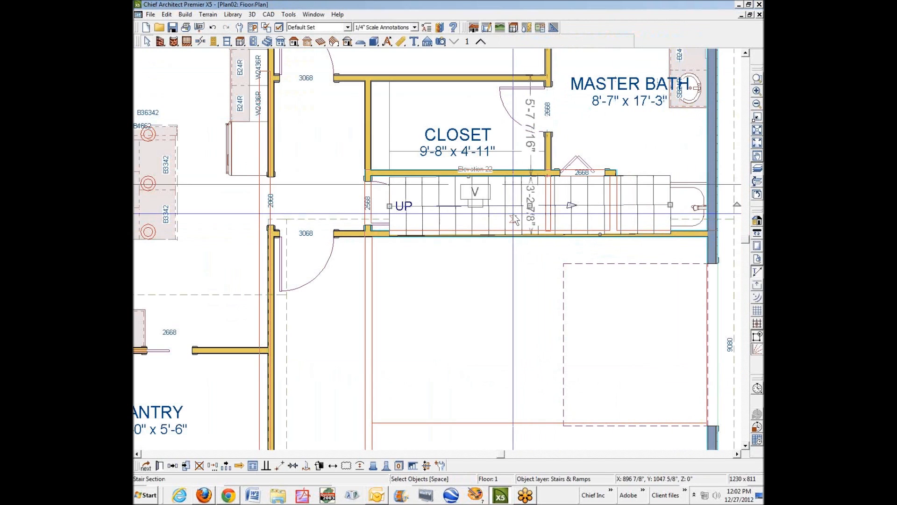
pyautogui.click(265, 467)
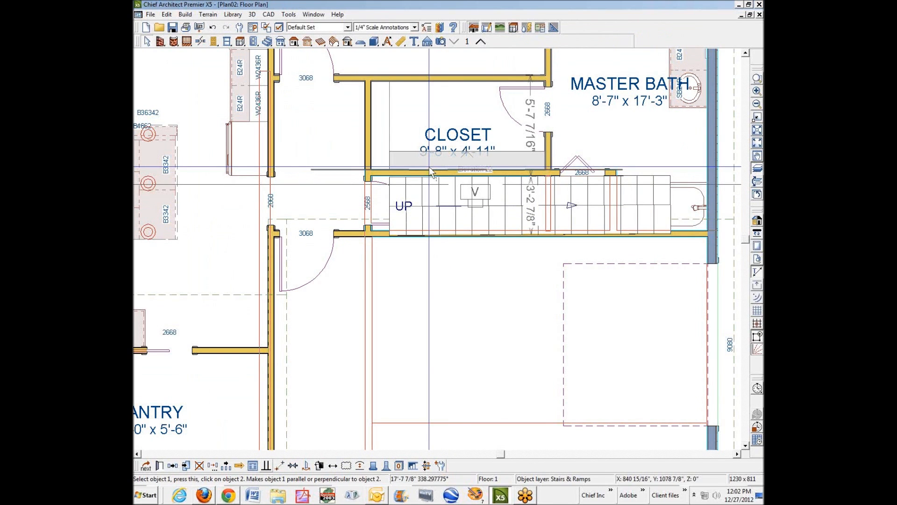
pyautogui.click(429, 167)
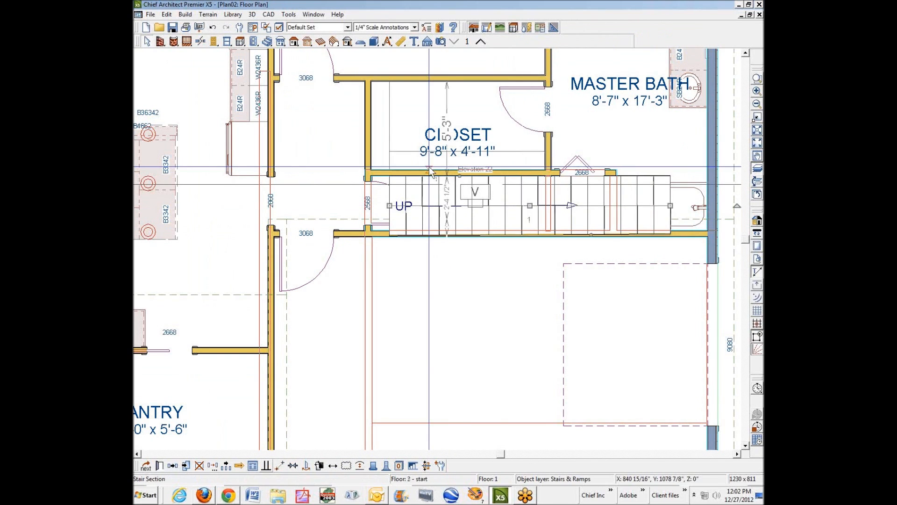
# Step: Set the staircase's fill pattern to None (Transparent)
pyautogui.click(475, 214)
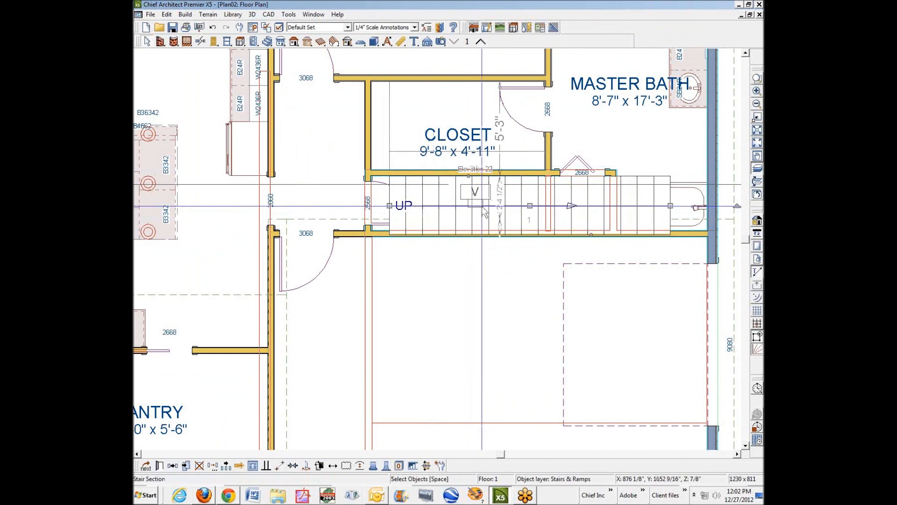
pyautogui.click(160, 465)
pyautogui.click(298, 25)
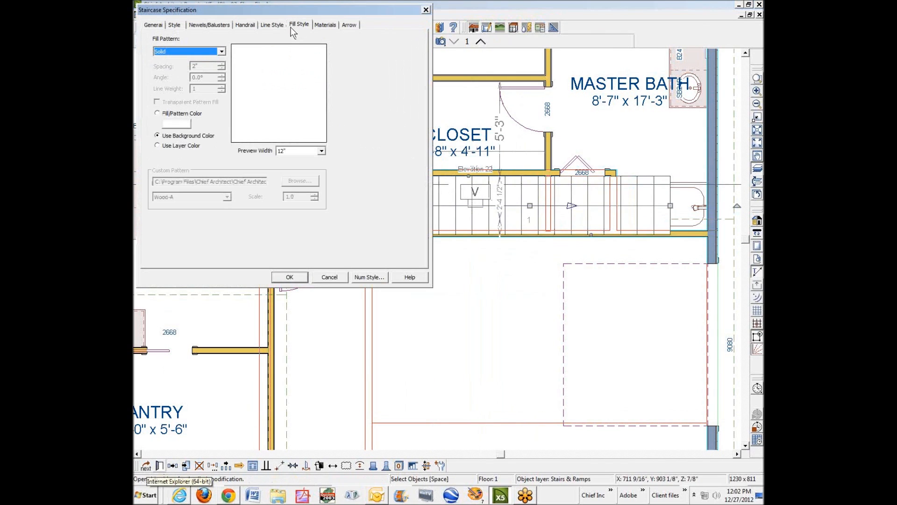
pyautogui.click(211, 52)
pyautogui.click(208, 60)
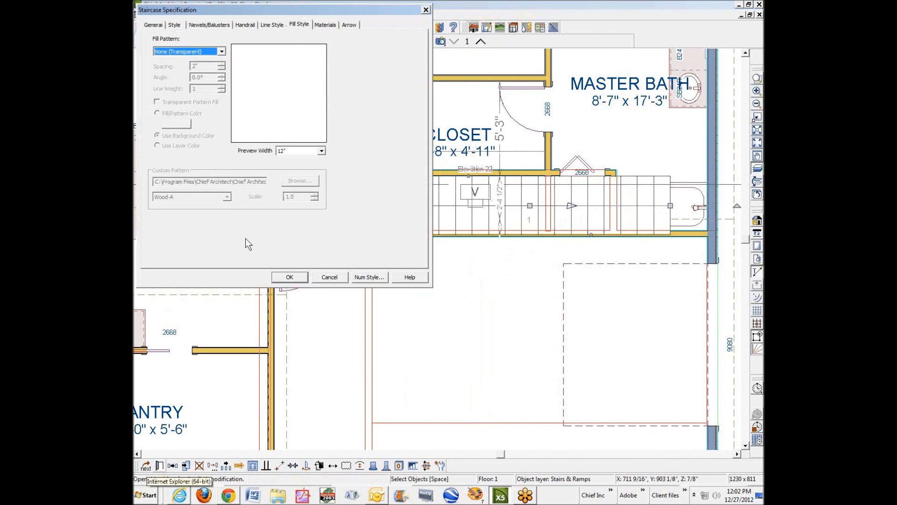
pyautogui.click(278, 279)
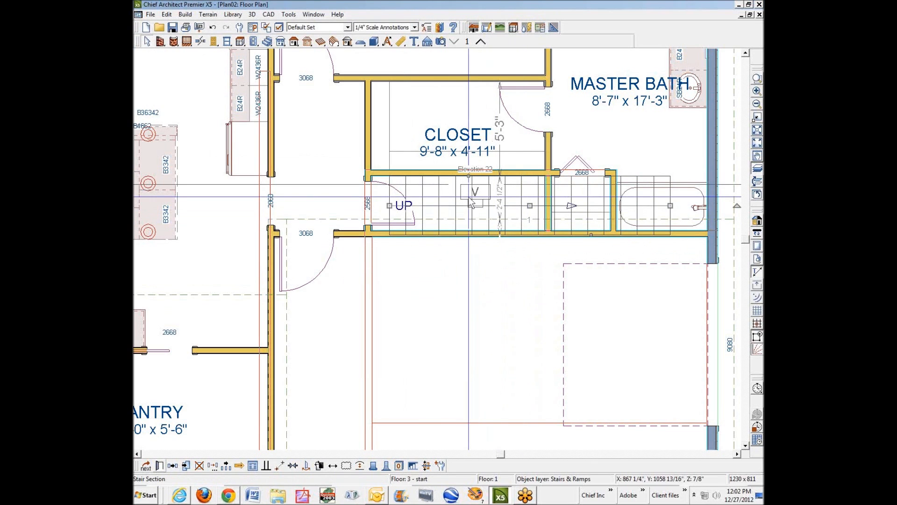
# Step: Shift the staircase east until its first riser clears the swing of the 2568 door at the stairwell's west end
pyautogui.moveTo(469, 205); pyautogui.dragTo(447, 211)
pyautogui.click(372, 252)
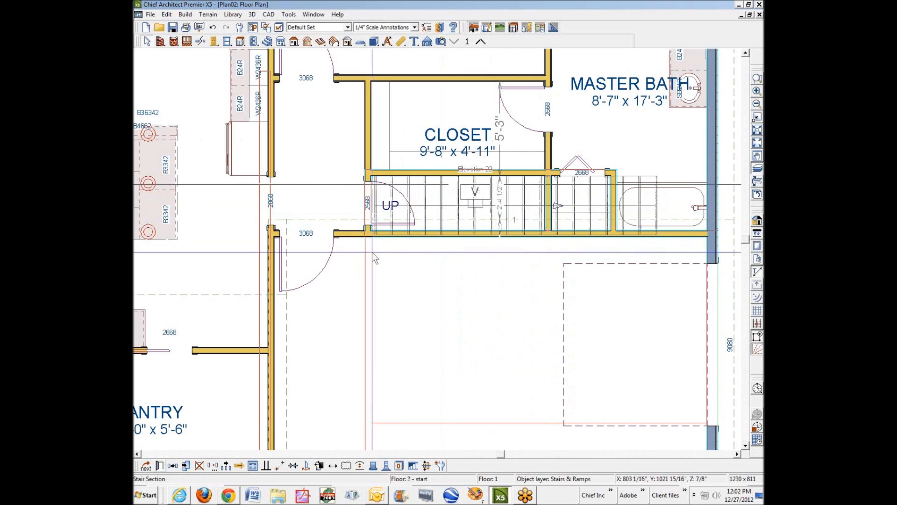
pyautogui.click(387, 232)
pyautogui.moveTo(387, 232); pyautogui.dragTo(436, 228)
pyautogui.press('Right')
pyautogui.press('Right')
pyautogui.press('Right')
pyautogui.press('Right')
pyautogui.press('Right')
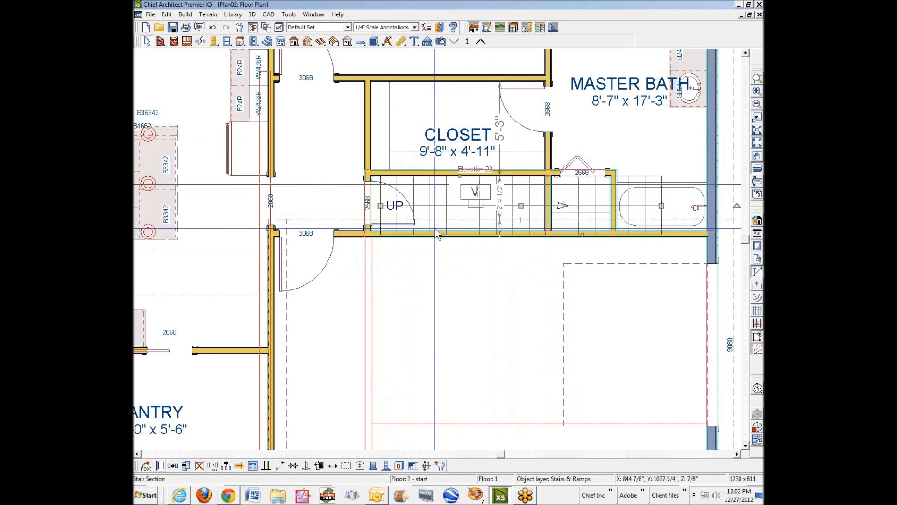
pyautogui.press('Right')
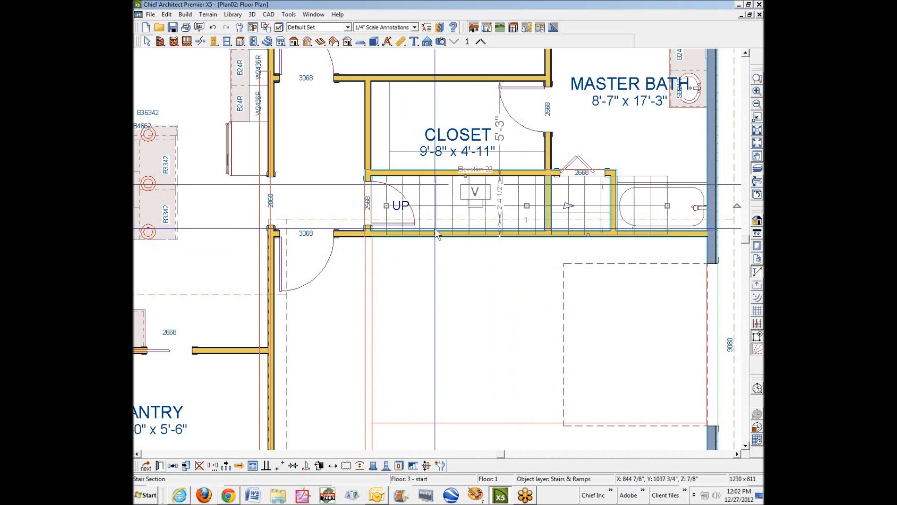
pyautogui.press('Right')
pyautogui.press('Right')
pyautogui.press('Right')
pyautogui.press('Right')
pyautogui.press('Right')
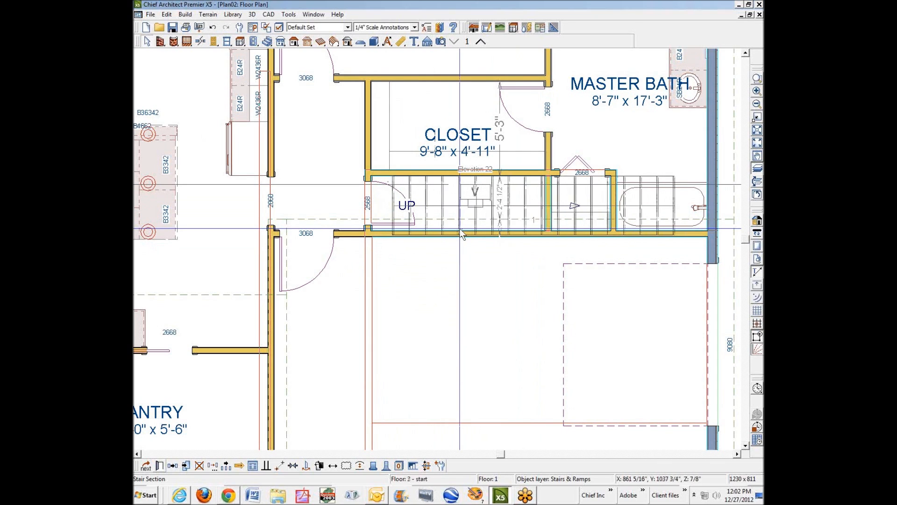
pyautogui.press('Right')
pyautogui.press('Right')
pyautogui.press('Right')
pyautogui.press('Up')
pyautogui.press('Up')
pyautogui.press('Up')
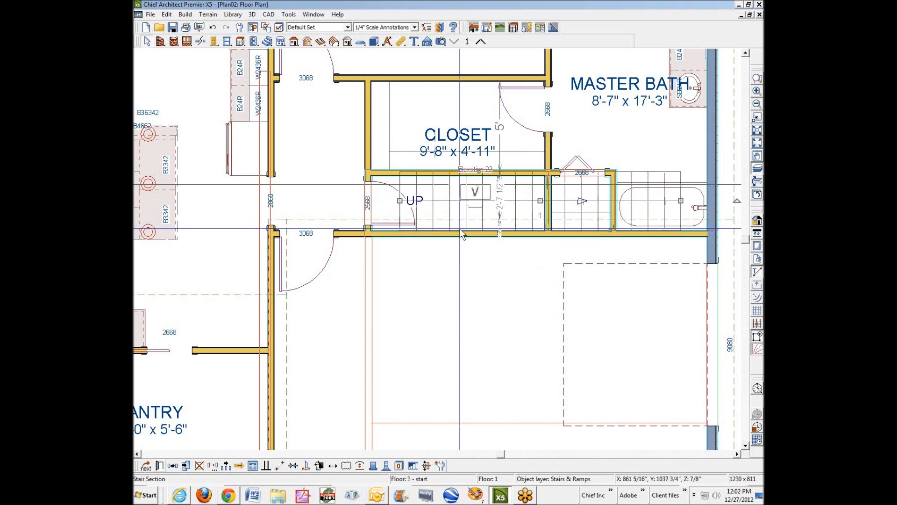
pyautogui.press('Right')
pyautogui.press('Right')
pyautogui.press('Right')
pyautogui.press('Right')
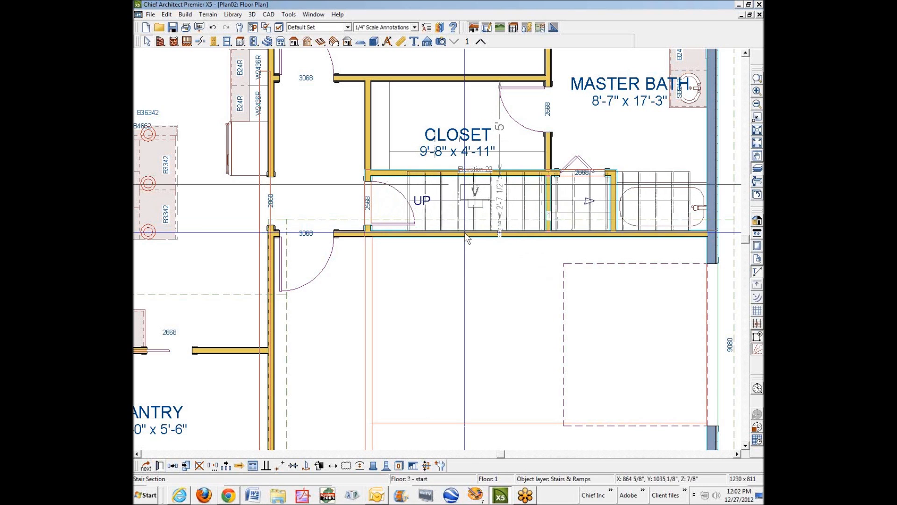
pyautogui.press('Right')
pyautogui.press('Right')
pyautogui.press('Right')
pyautogui.press('Right')
pyautogui.press('Down')
pyautogui.press('Down')
pyautogui.press('Down')
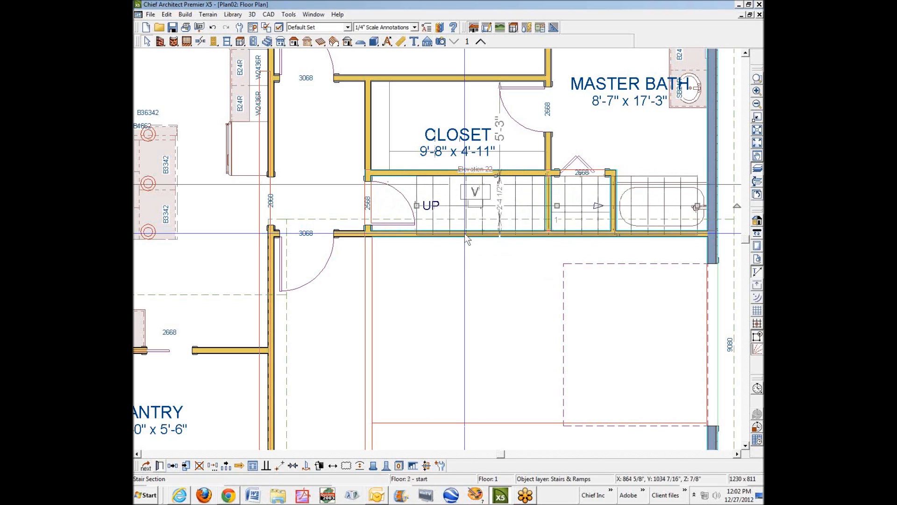
pyautogui.press('Escape')
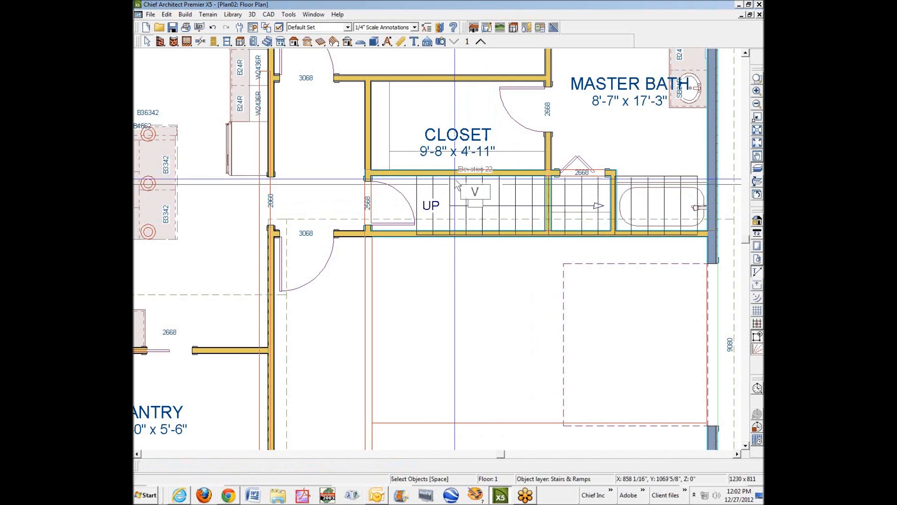
# Step: Check the staircase's length and width in its specification and its distances to the neighbouring walls
pyautogui.doubleClick(498, 210)
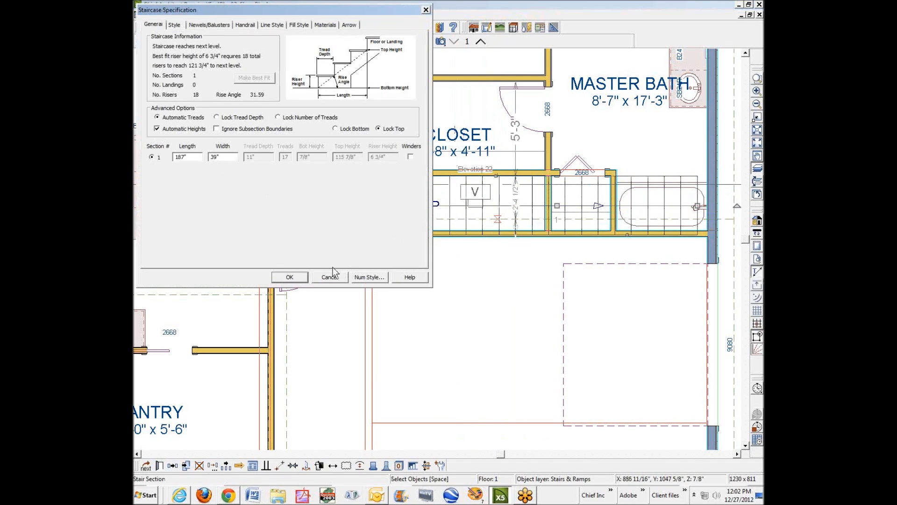
pyautogui.click(333, 275)
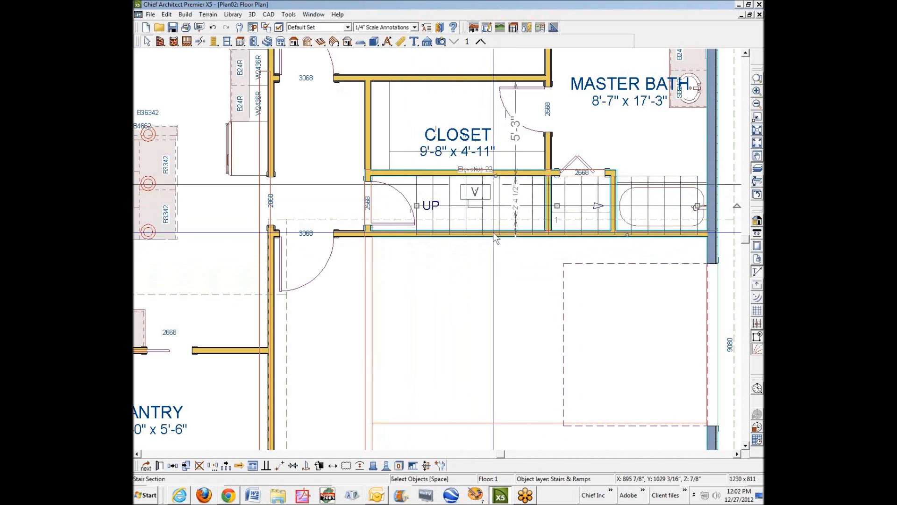
pyautogui.press('Escape')
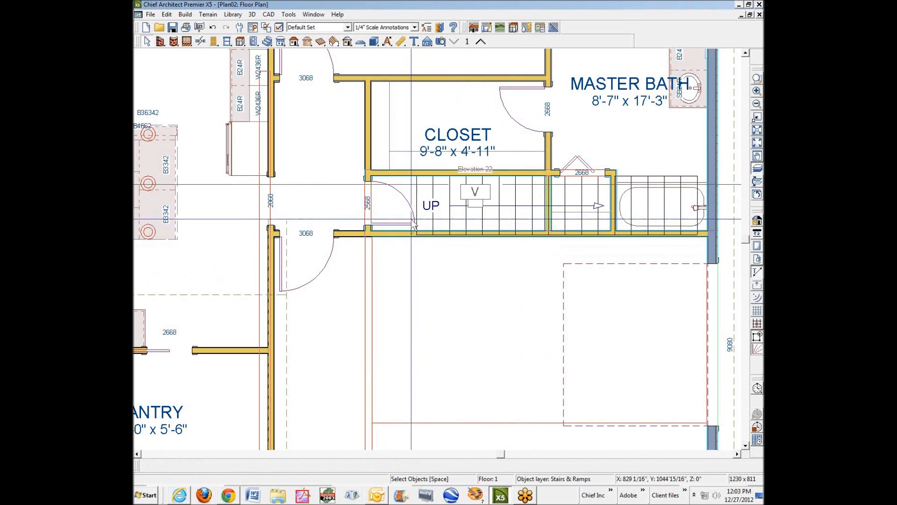
pyautogui.click(415, 180)
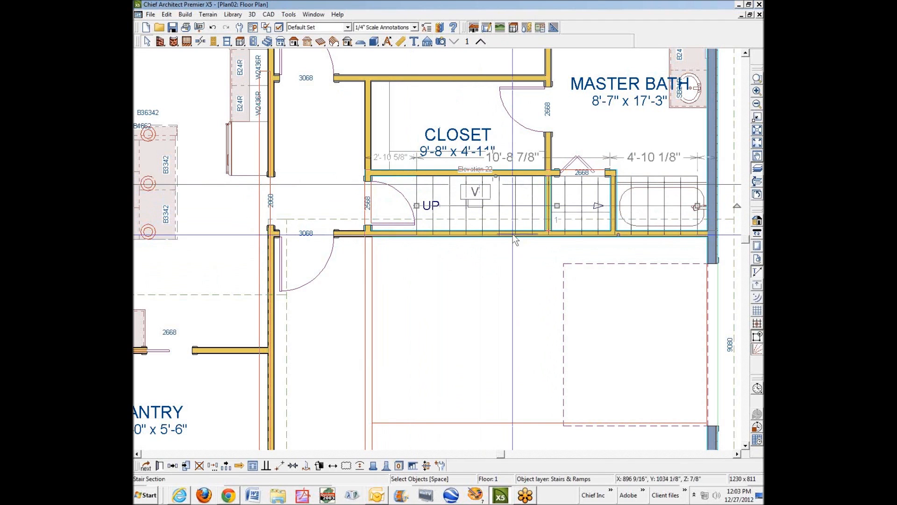
pyautogui.press('Escape')
# Step: Move the closet's south wall north so that it stands 3'-4" from the wall on the stairwell's south side
pyautogui.click(401, 176)
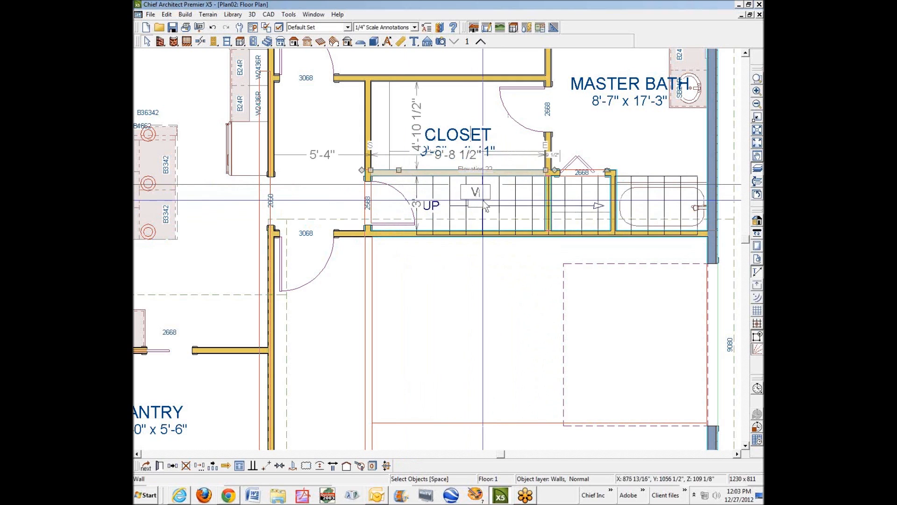
pyautogui.moveTo(511, 201); pyautogui.dragTo(402, 154)
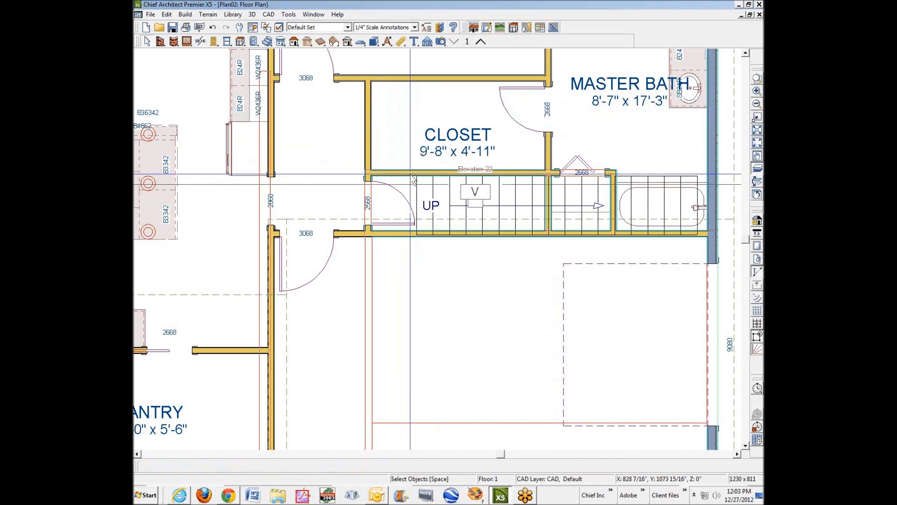
pyautogui.click(432, 175)
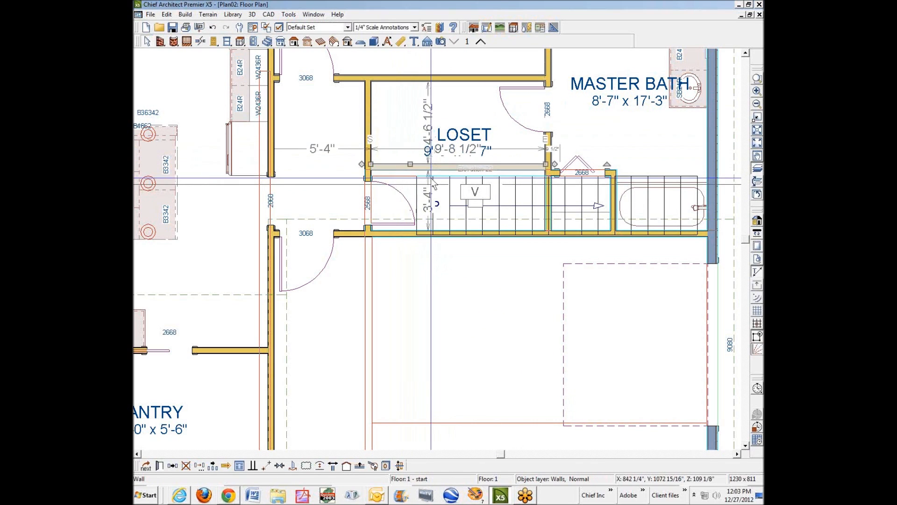
# Step: Move the short wall with the 2668 bifold door north in line with the closet's south wall, and shift the staircase north between the walls
pyautogui.click(435, 192)
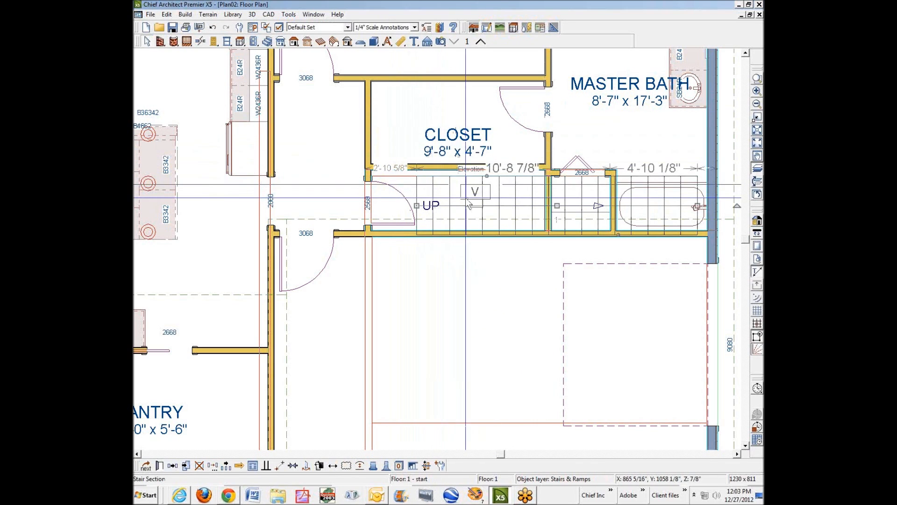
pyautogui.click(619, 181)
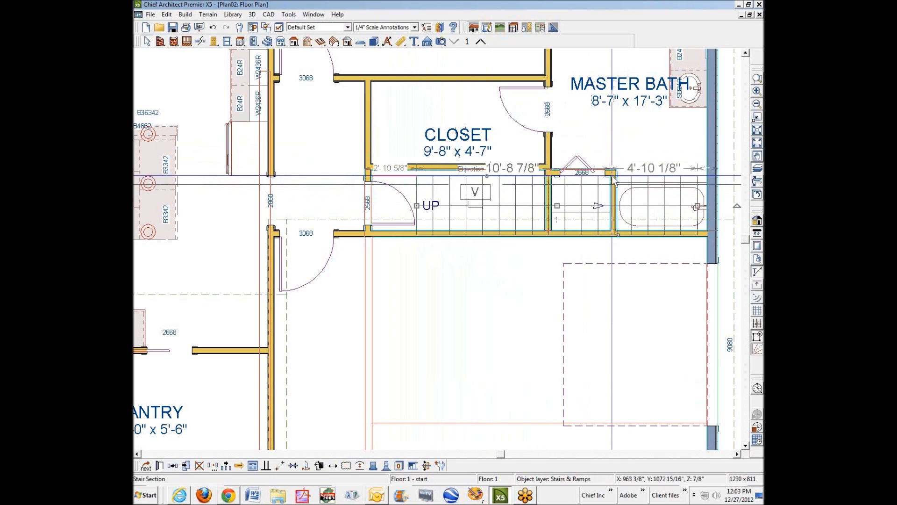
pyautogui.click(612, 175)
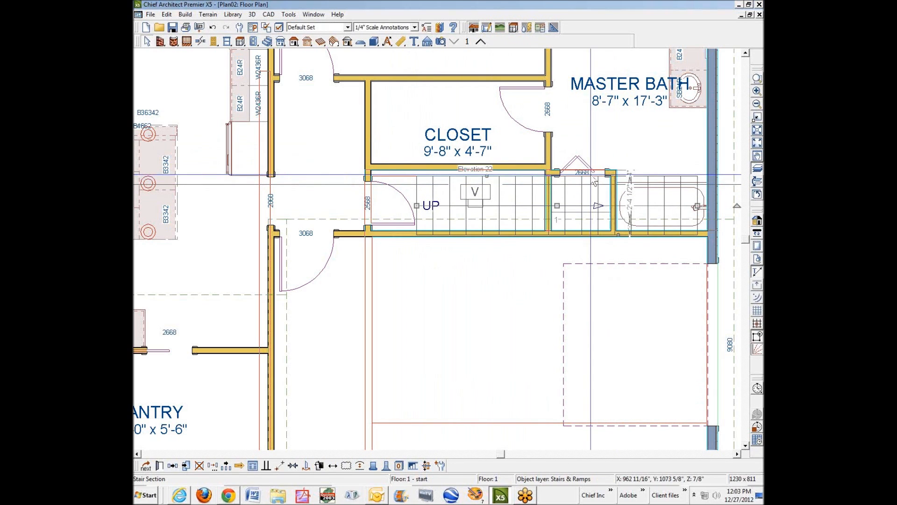
pyautogui.click(559, 171)
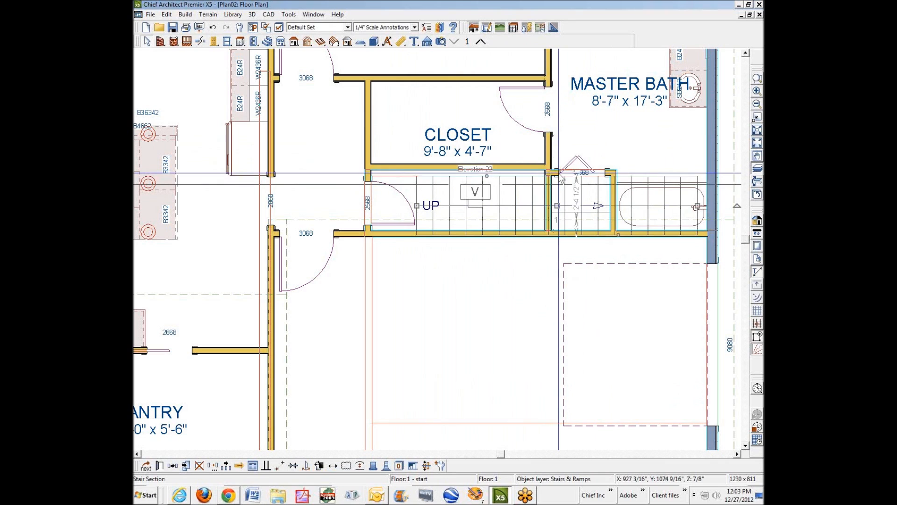
pyautogui.click(559, 173)
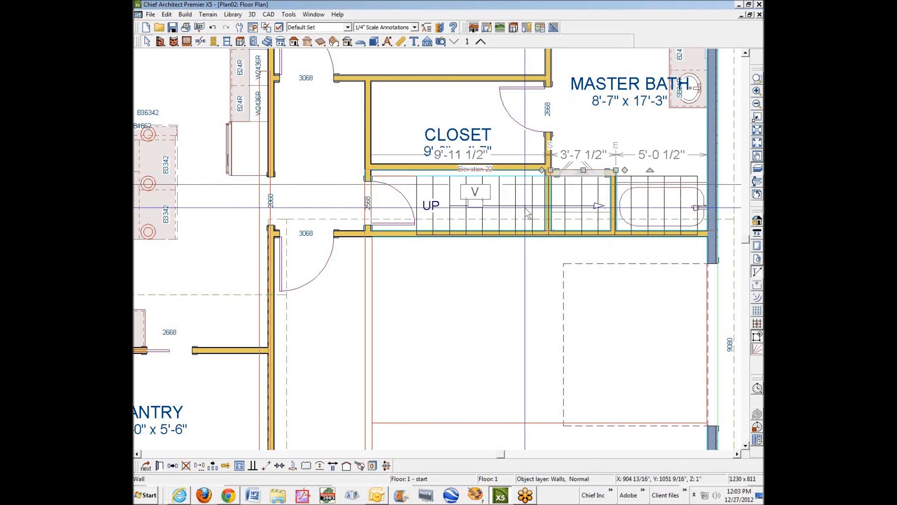
pyautogui.press('Up')
pyautogui.press('Up')
pyautogui.press('Up')
pyautogui.press('Up')
pyautogui.press('Up')
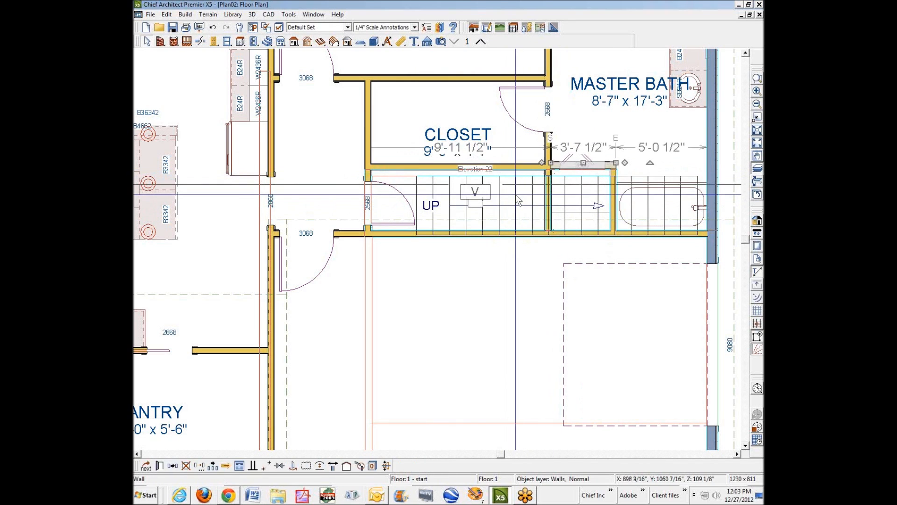
pyautogui.click(517, 197)
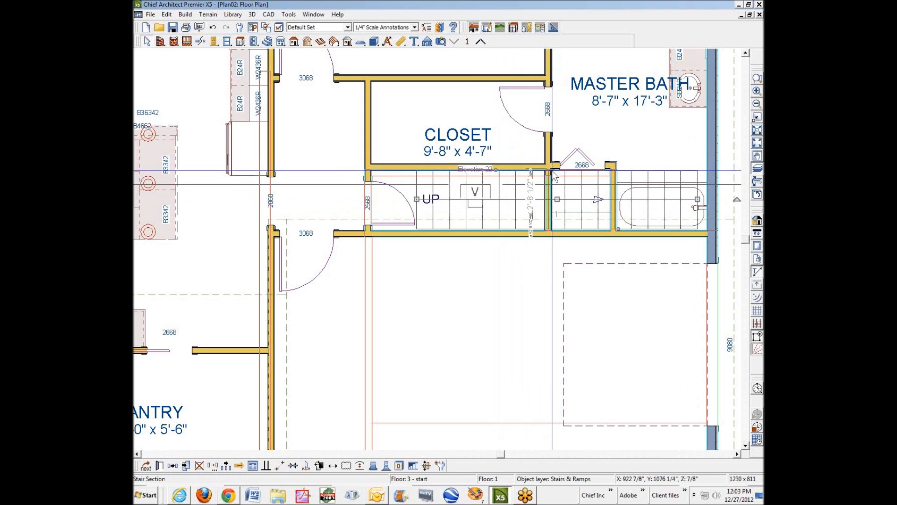
# Step: Move the staircase south point to point so that its side rests against the stairwell's south wall
pyautogui.click(481, 173)
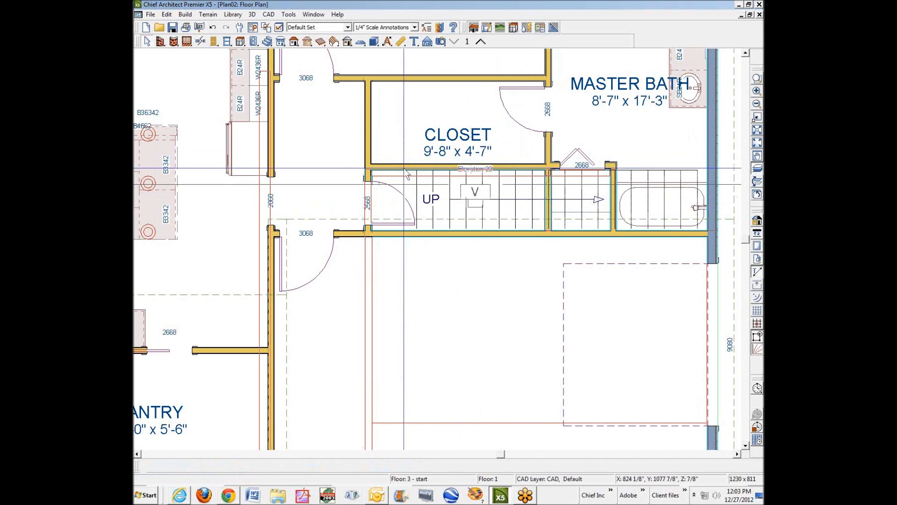
pyautogui.moveTo(483, 173); pyautogui.dragTo(487, 189)
pyautogui.press('Up')
pyautogui.scroll(-1, 428, 241)
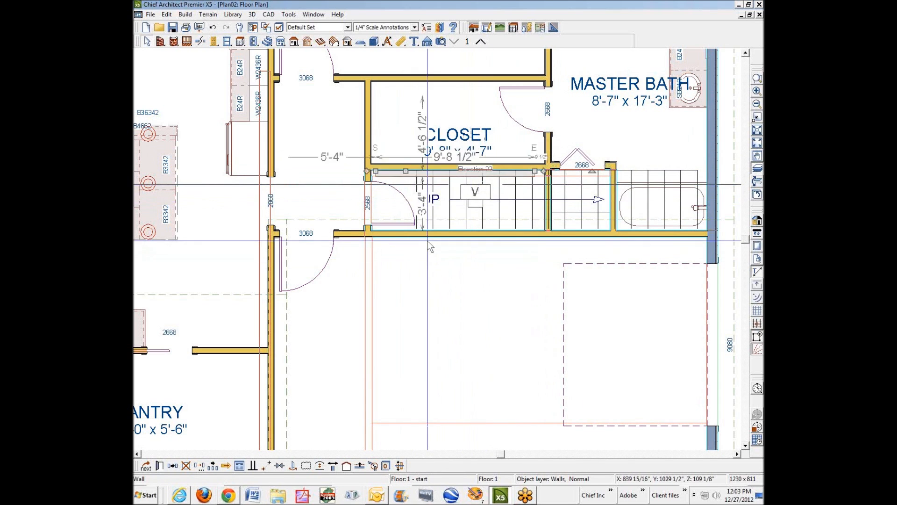
pyautogui.scroll(5, 428, 240)
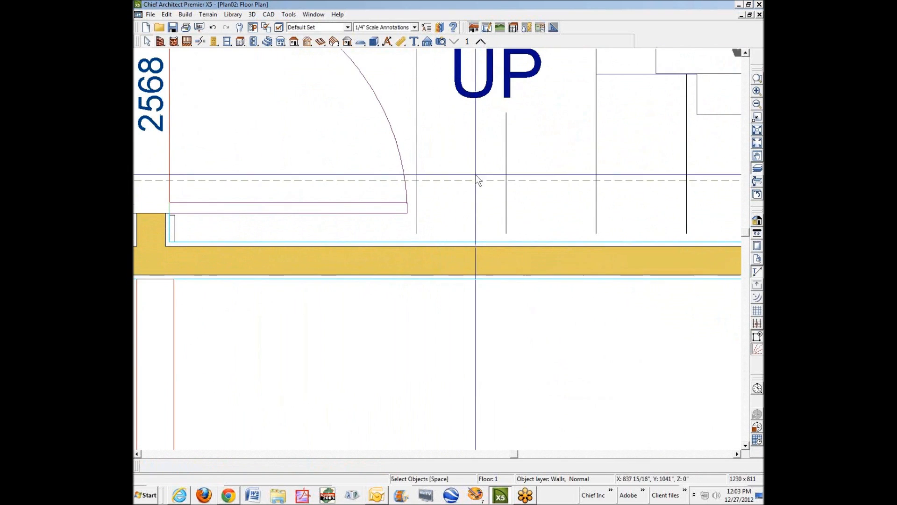
pyautogui.click(476, 176)
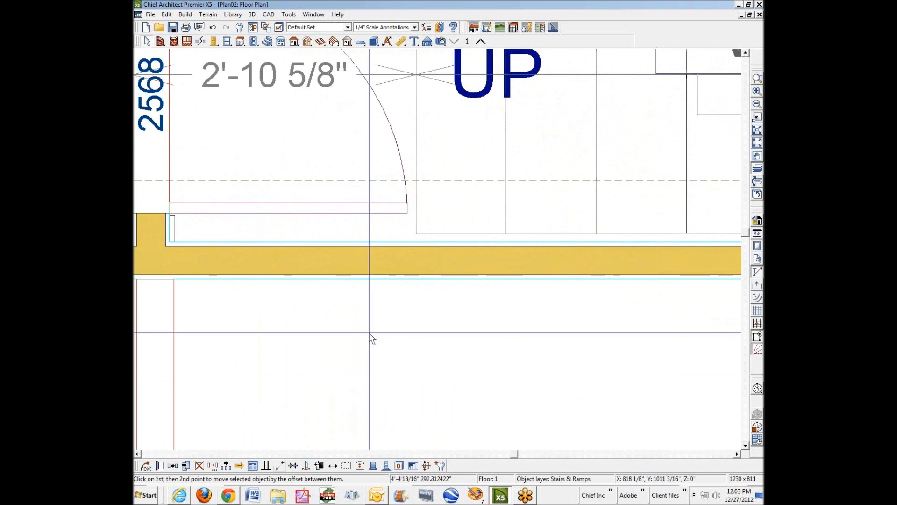
pyautogui.click(415, 241)
pyautogui.scroll(-3, 602, 243)
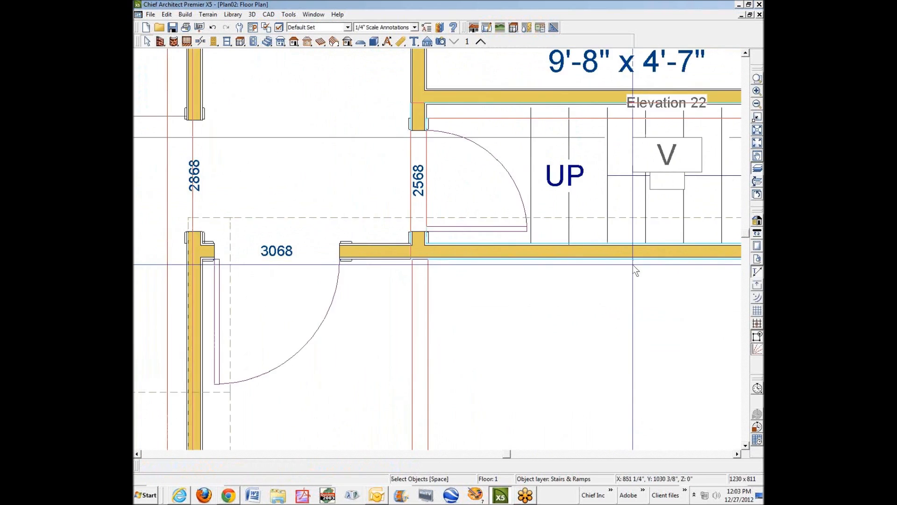
# Step: Move the closet's south wall south so that it stands 3'-3" from the wall on the stairwell's south side
pyautogui.scroll(-1, 607, 142)
pyautogui.scroll(2, 608, 141)
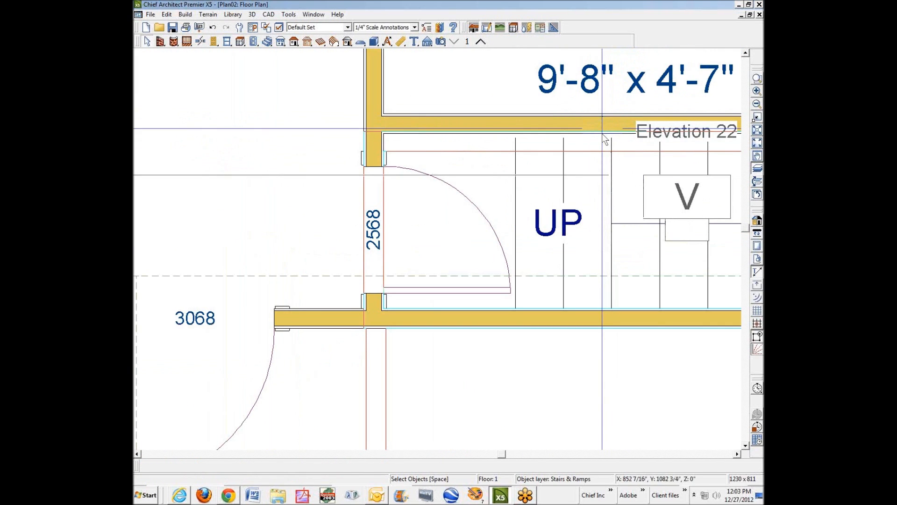
pyautogui.click(596, 122)
pyautogui.moveTo(437, 145); pyautogui.dragTo(640, 174)
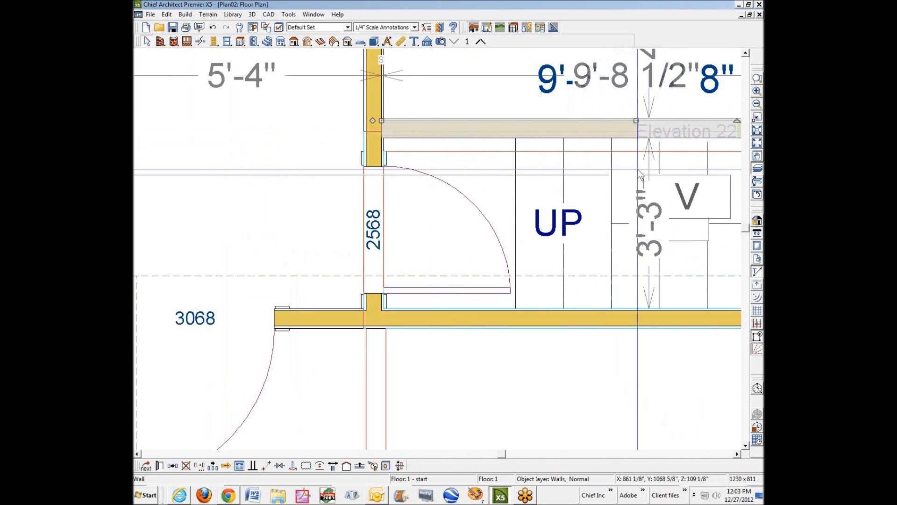
pyautogui.click(757, 105)
pyautogui.click(758, 104)
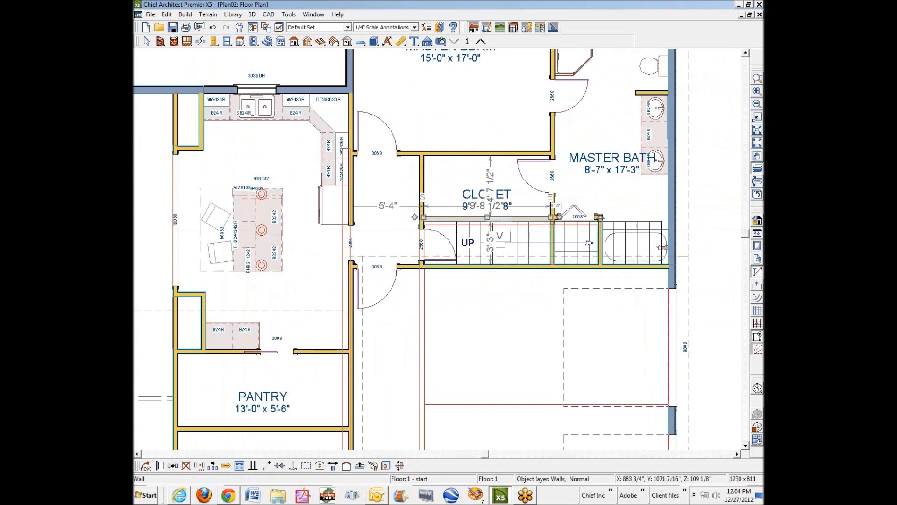
# Step: Nudge the short wall with the 2668 bifold door south in line with the closet's south wall
pyautogui.scroll(1, 584, 230)
pyautogui.scroll(1, 584, 230)
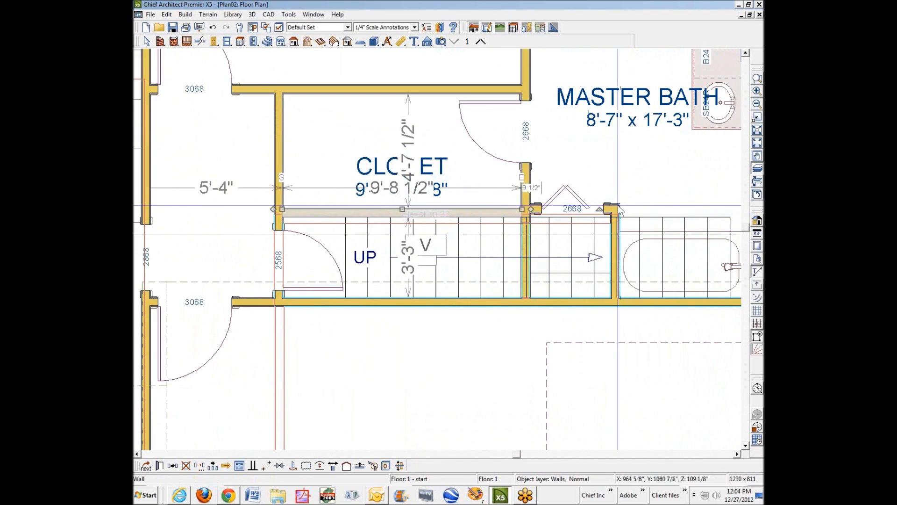
pyautogui.click(620, 220)
pyautogui.press('Down')
pyautogui.press('Down')
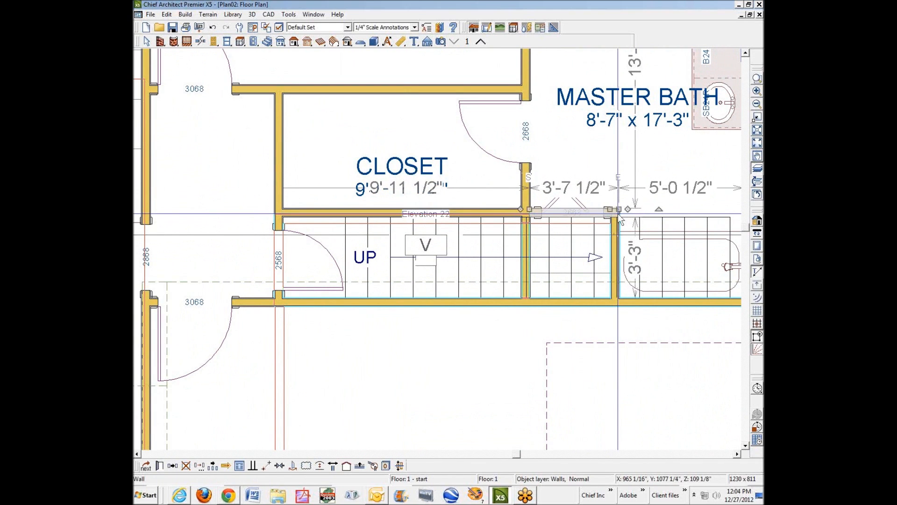
# Step: Shorten the staircase from its upper east end so that it stops at the wall in line with the closet's east wall
pyautogui.click(694, 229)
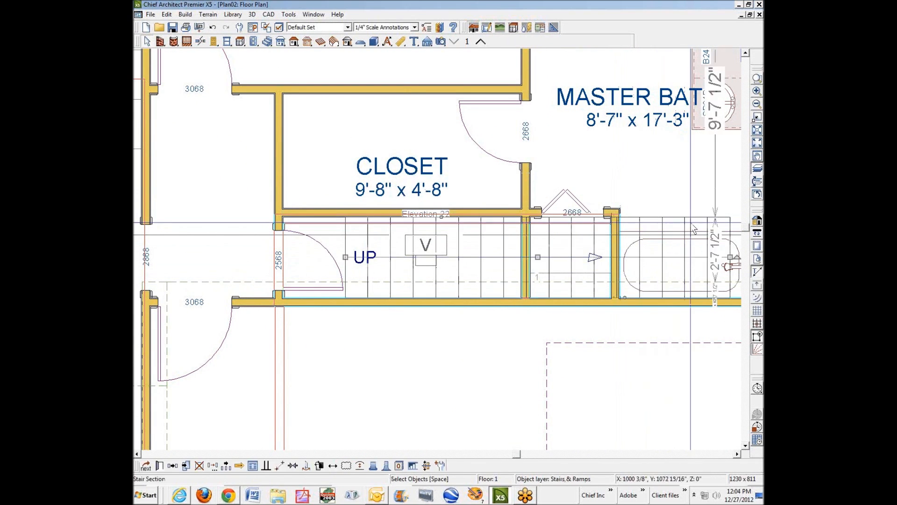
pyautogui.moveTo(730, 257); pyautogui.dragTo(528, 257)
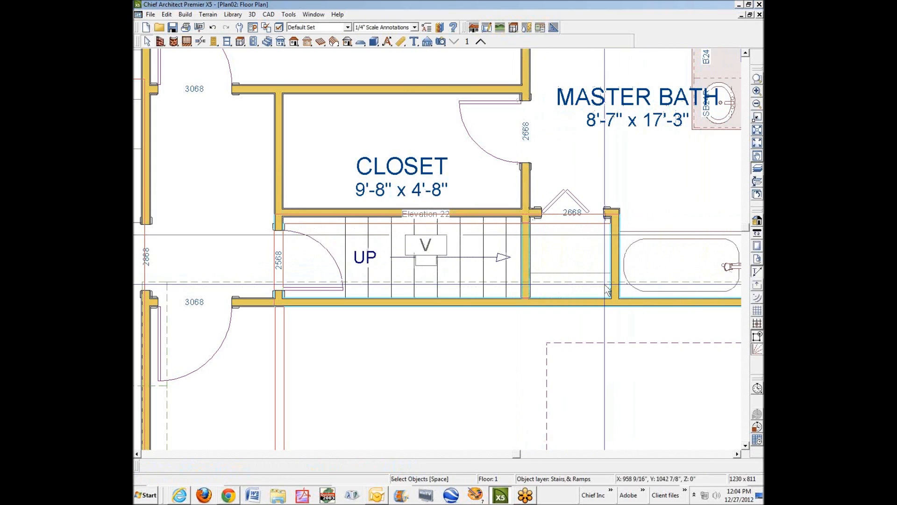
pyautogui.scroll(-2, 583, 289)
pyautogui.scroll(-1, 584, 295)
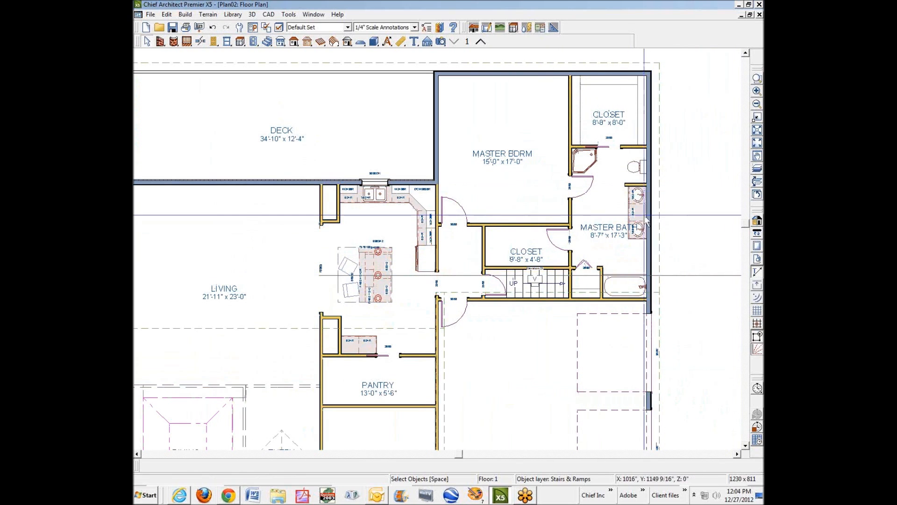
# Step: Go up to floor 2 and examine the bonus room and stairwell in an east-facing cross-section, then close it
pyautogui.click(480, 41)
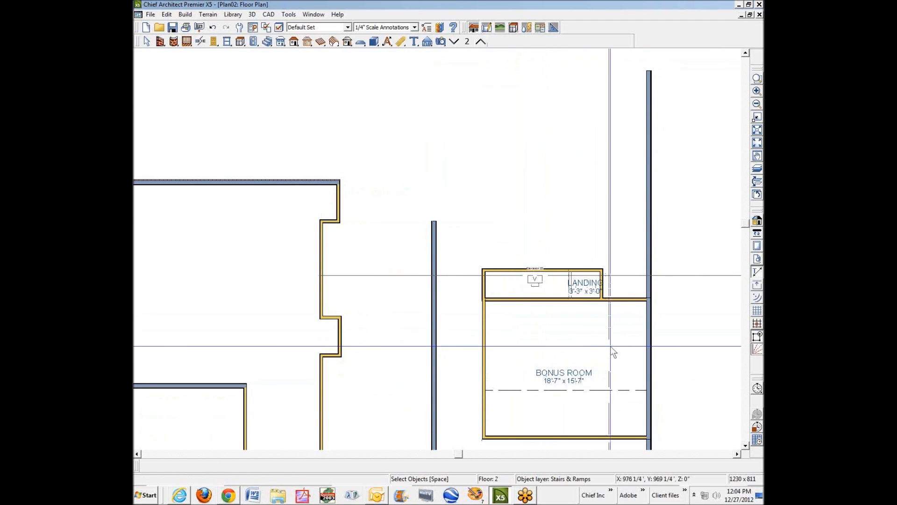
pyautogui.click(441, 42)
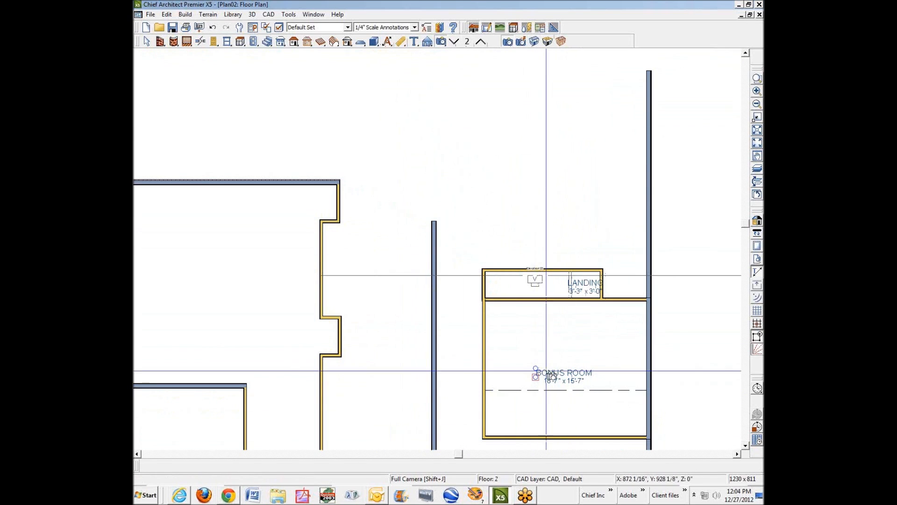
pyautogui.click(427, 42)
pyautogui.moveTo(525, 353); pyautogui.dragTo(678, 342)
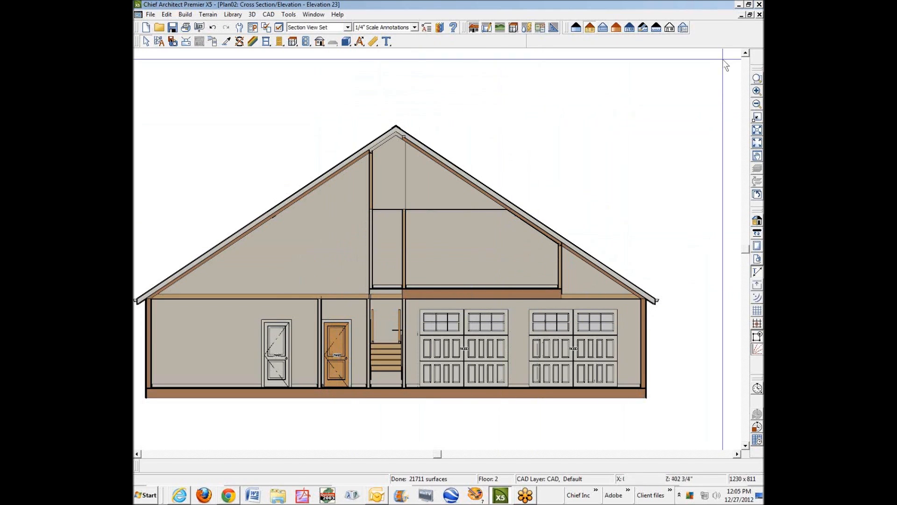
pyautogui.click(759, 14)
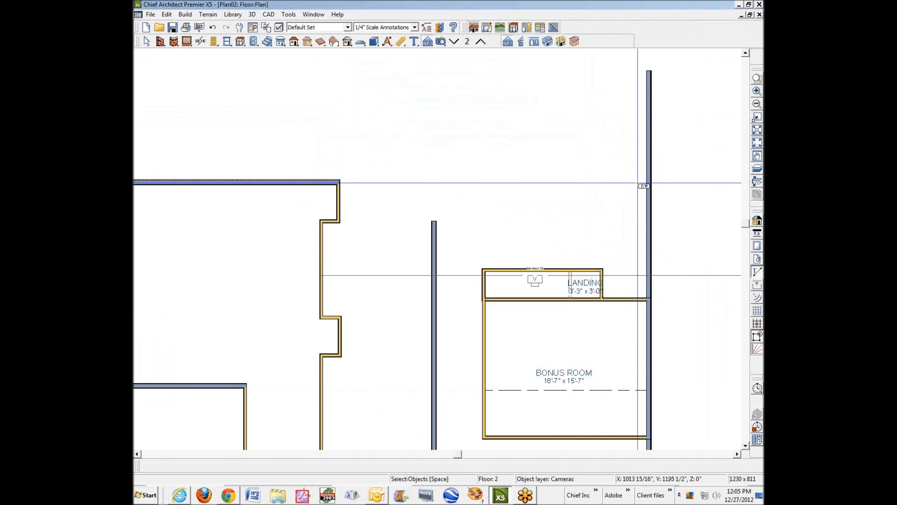
# Step: Set the room type of the unlabelled stairwell room west of the landing to Open Below
pyautogui.scroll(-5, 638, 183)
pyautogui.scroll(5, 634, 237)
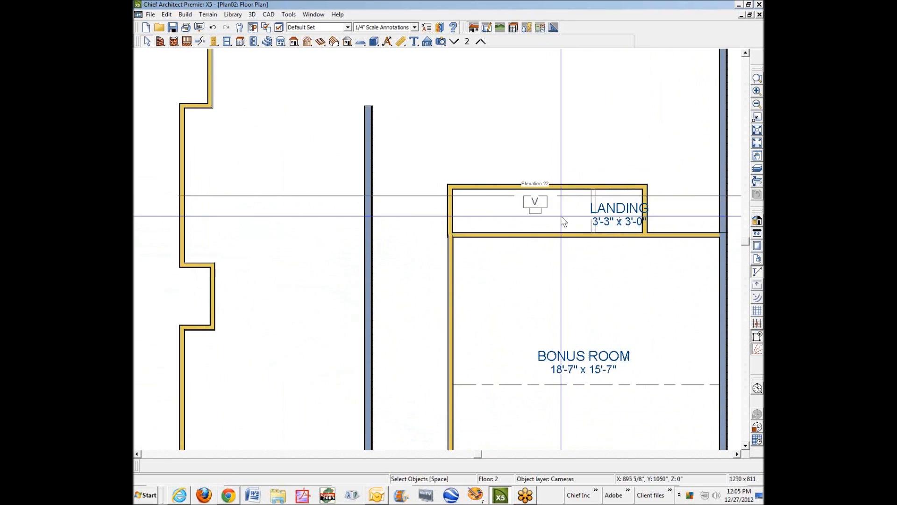
pyautogui.click(564, 222)
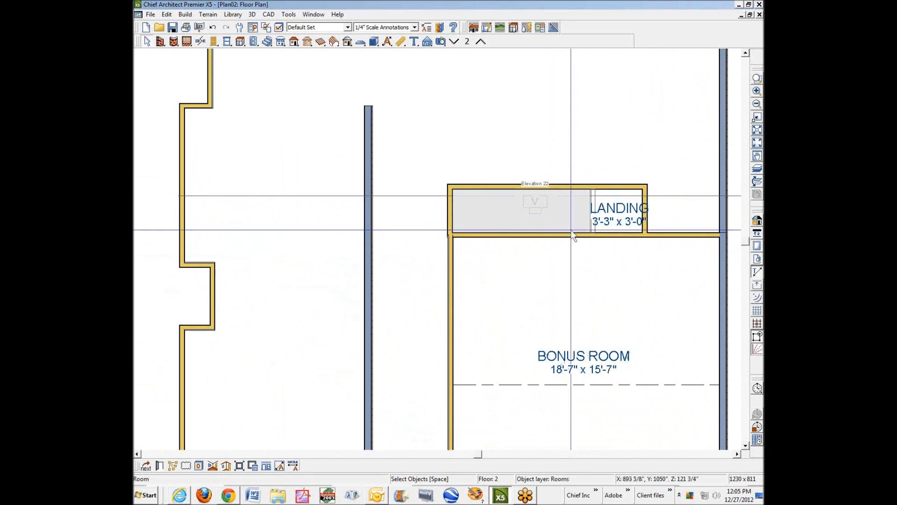
pyautogui.click(161, 469)
pyautogui.click(271, 41)
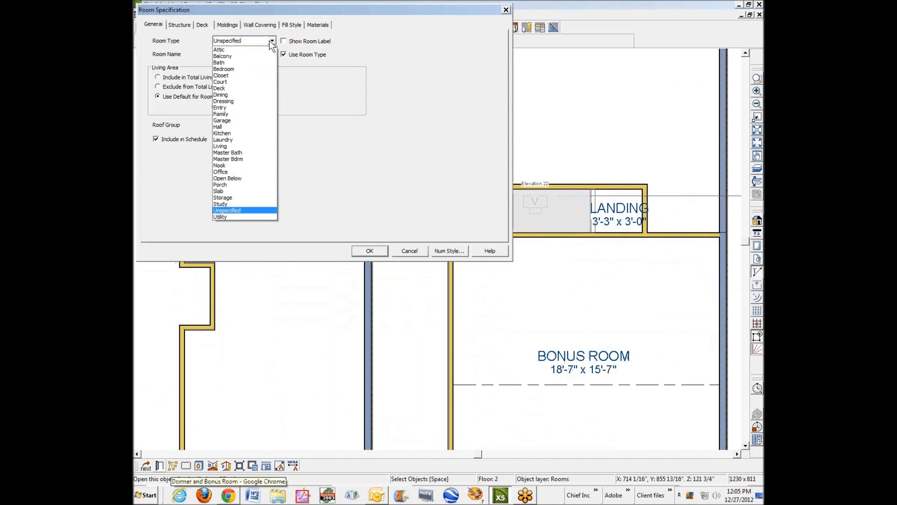
pyautogui.click(249, 179)
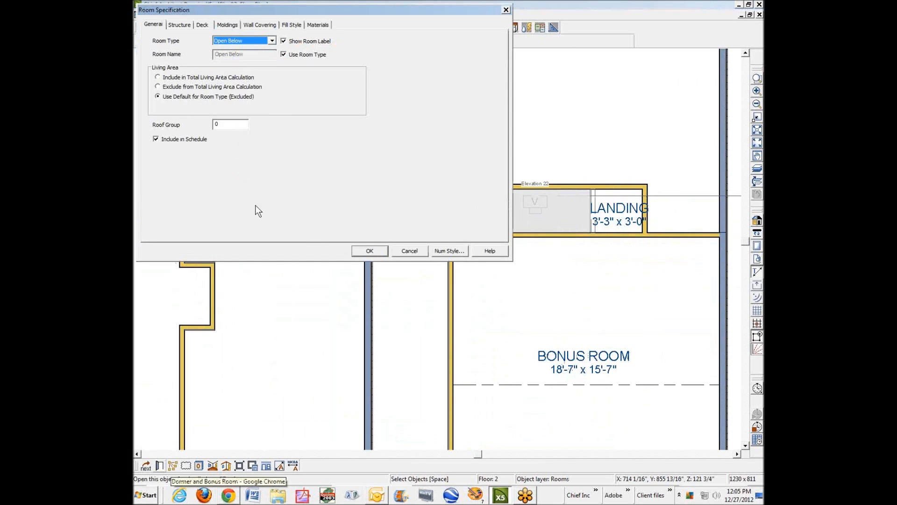
pyautogui.click(371, 250)
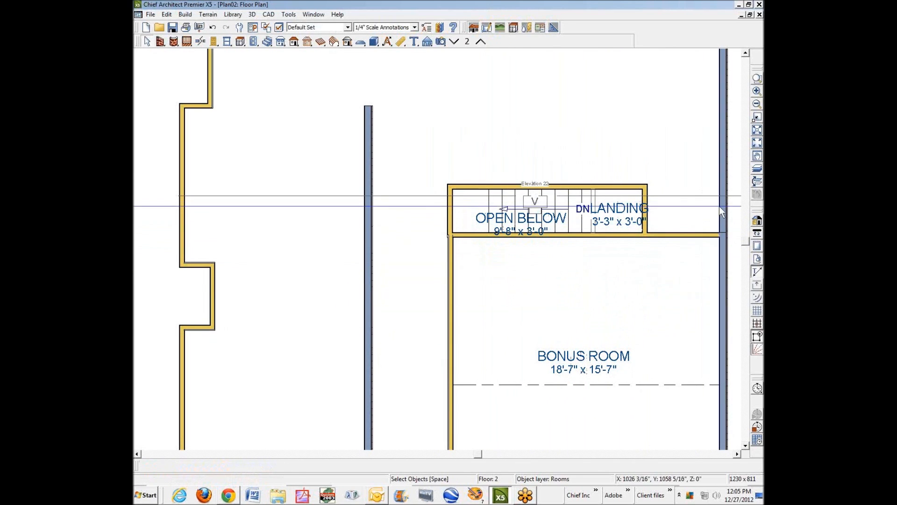
# Step: Create a perspective full overview of the house and examine its exterior and roof from all sides
pyautogui.click(756, 143)
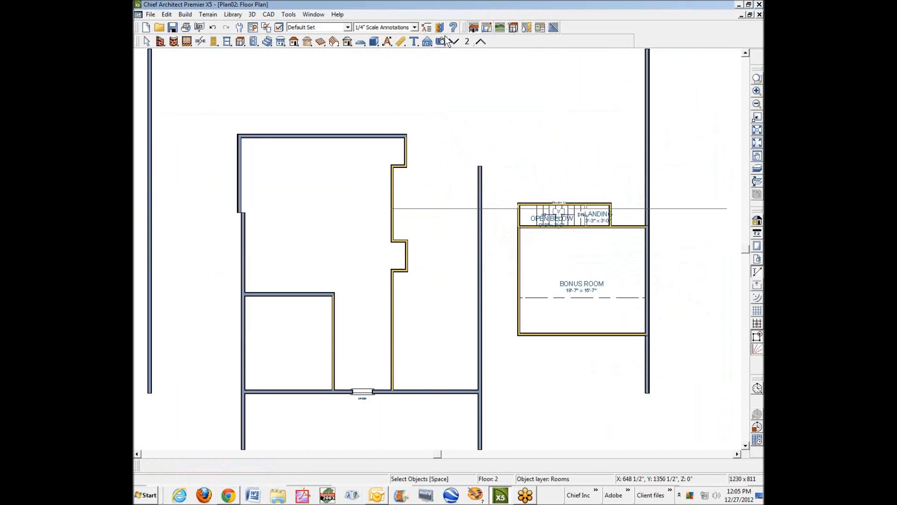
pyautogui.click(534, 41)
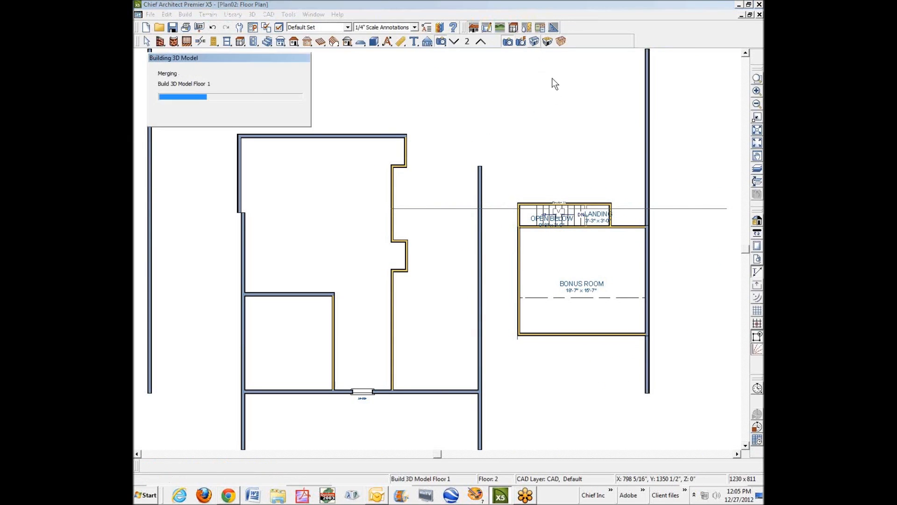
pyautogui.moveTo(448, 281); pyautogui.dragTo(342, 262)
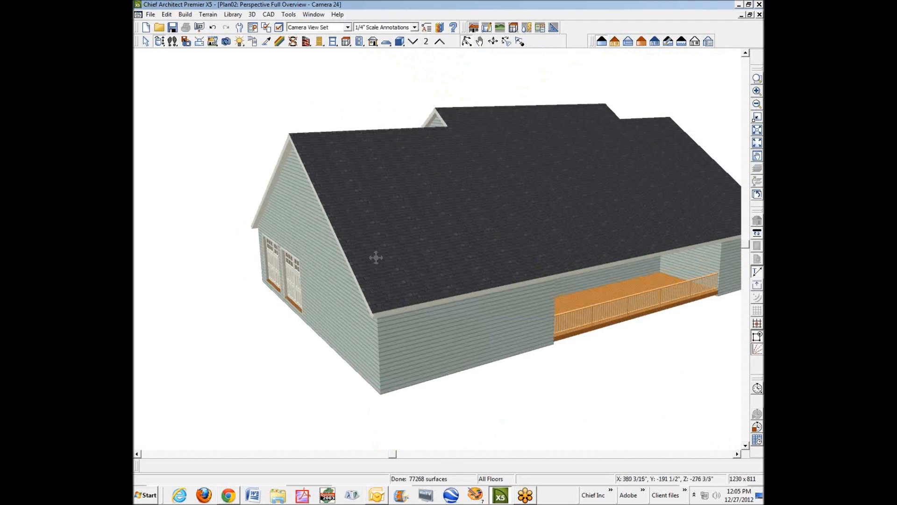
pyautogui.moveTo(492, 256); pyautogui.dragTo(336, 256)
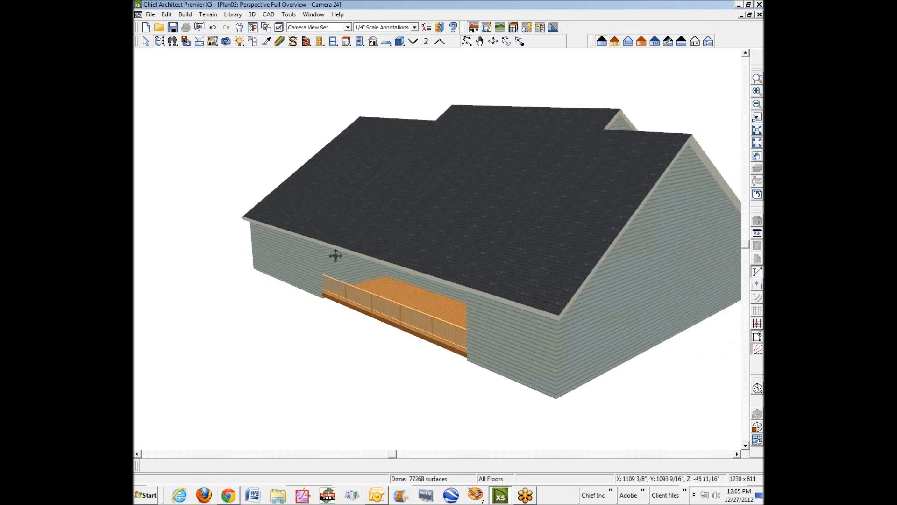
pyautogui.moveTo(431, 257); pyautogui.dragTo(343, 284)
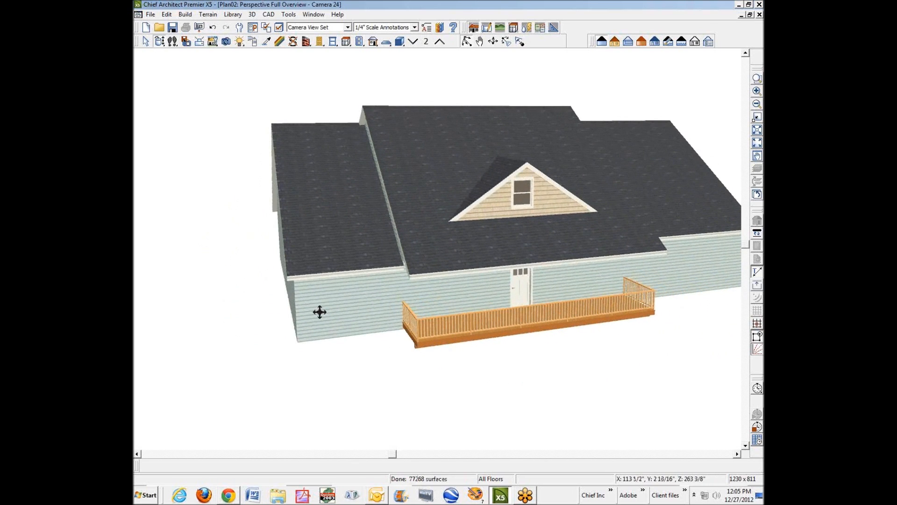
# Step: Save a plan thumbnail from the exterior overview and save the plan file
pyautogui.click(150, 15)
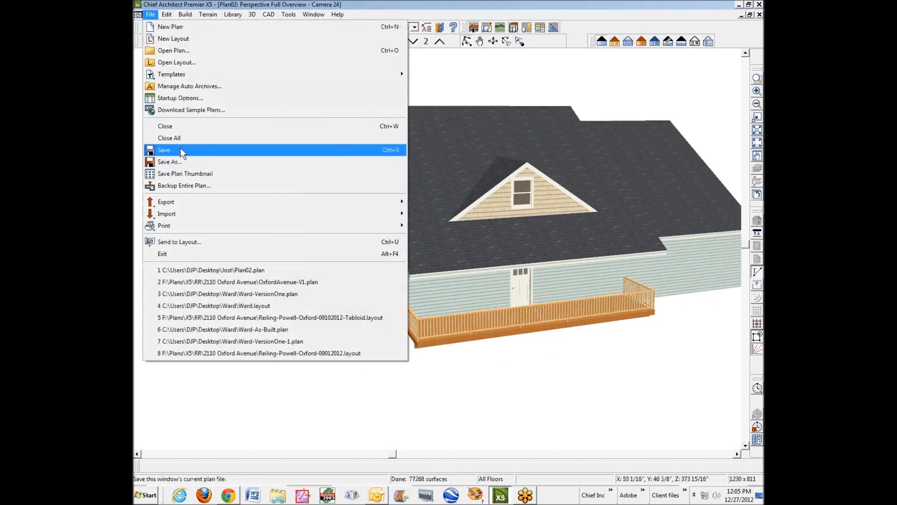
pyautogui.click(180, 172)
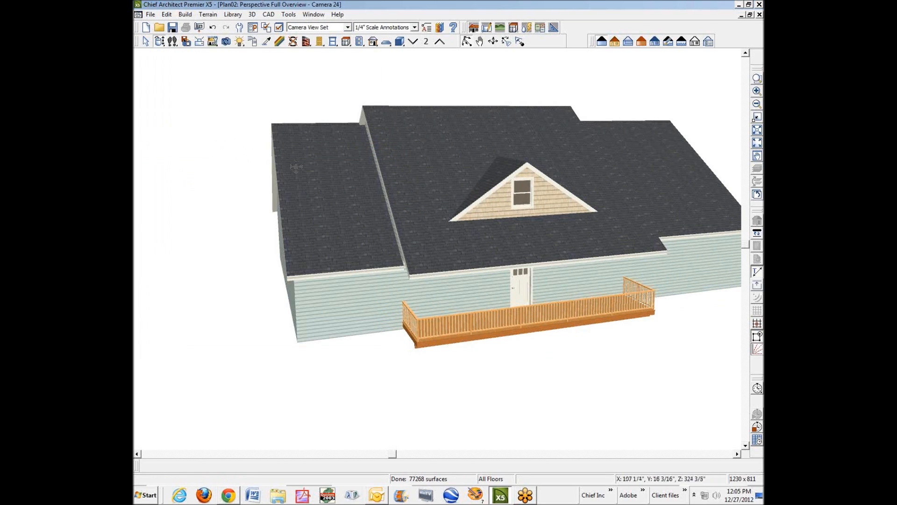
pyautogui.moveTo(472, 251); pyautogui.dragTo(359, 265)
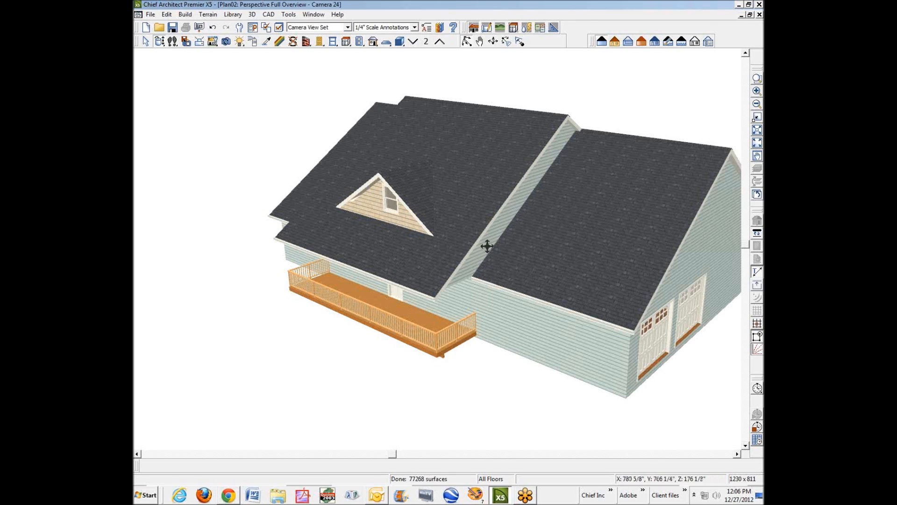
pyautogui.click(155, 15)
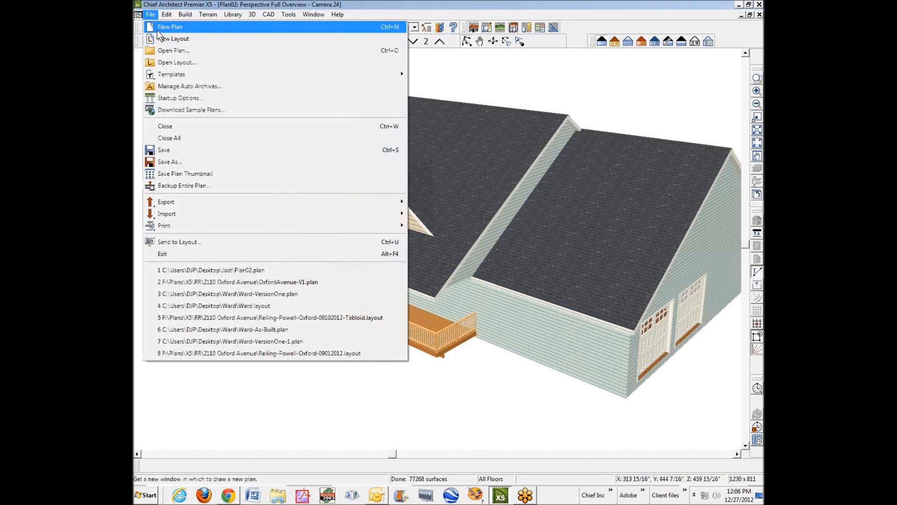
pyautogui.click(173, 150)
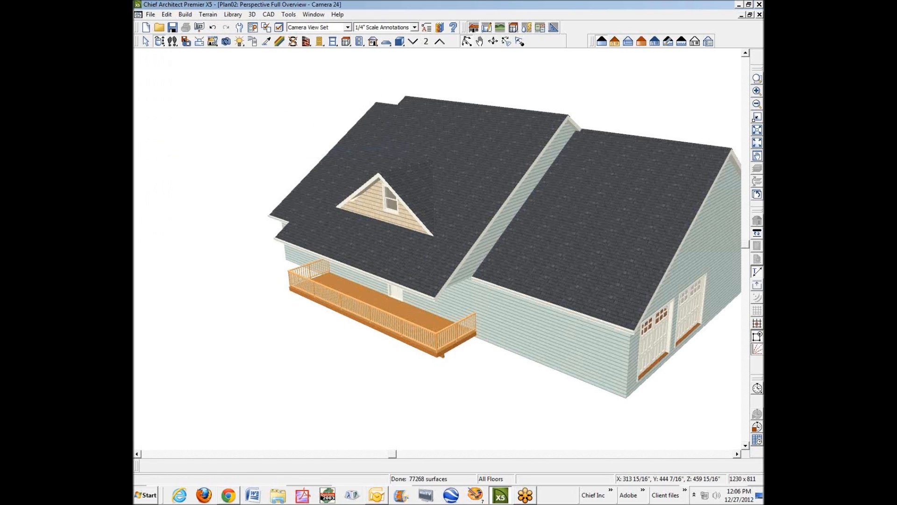